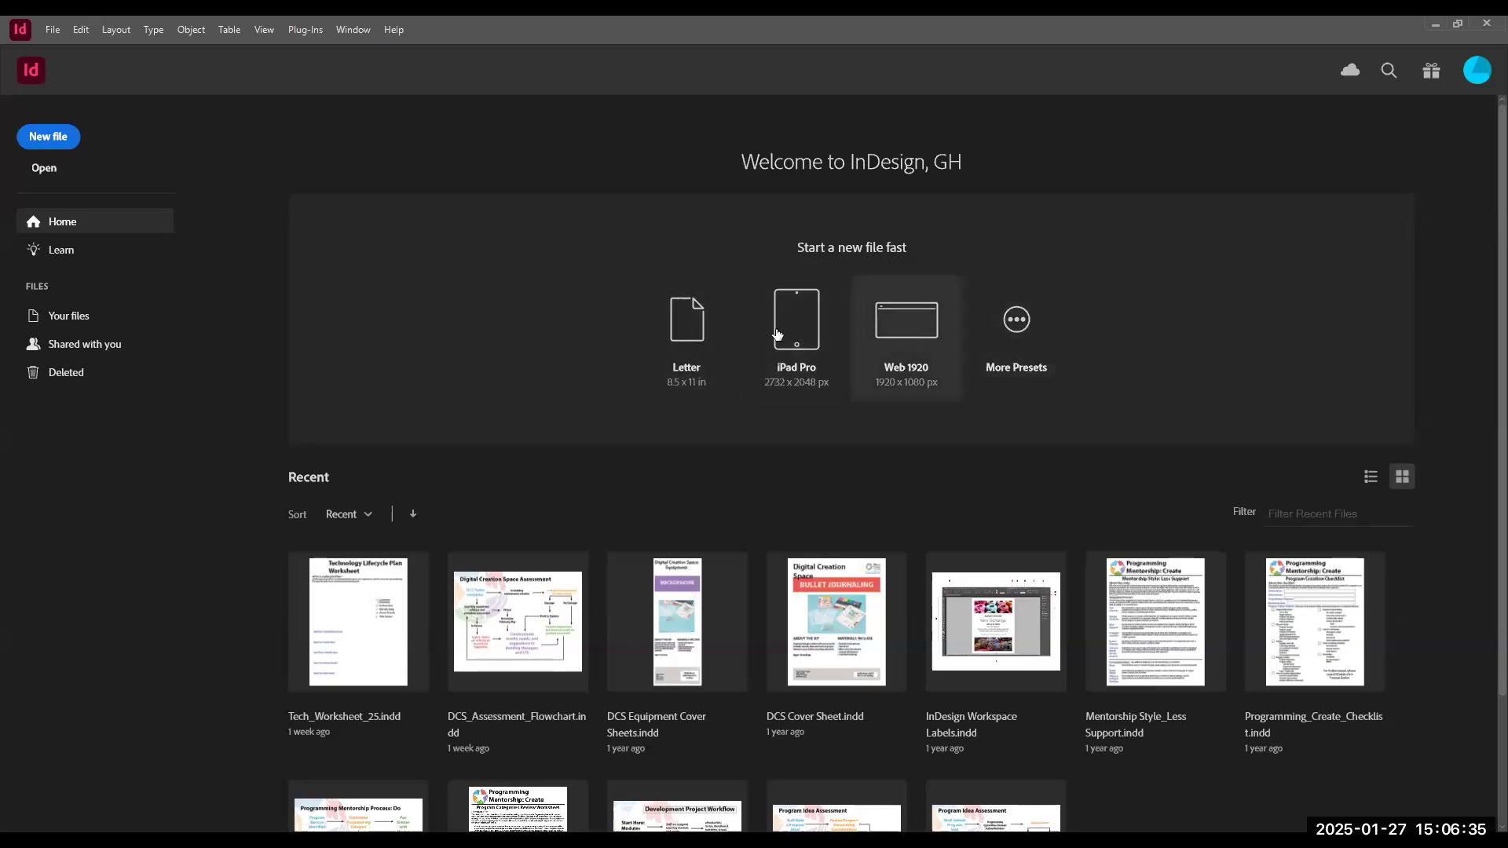
- Start a new document and name it "Class Example Doc"
{"action": "left_click", "coordinate": [54, 30]}
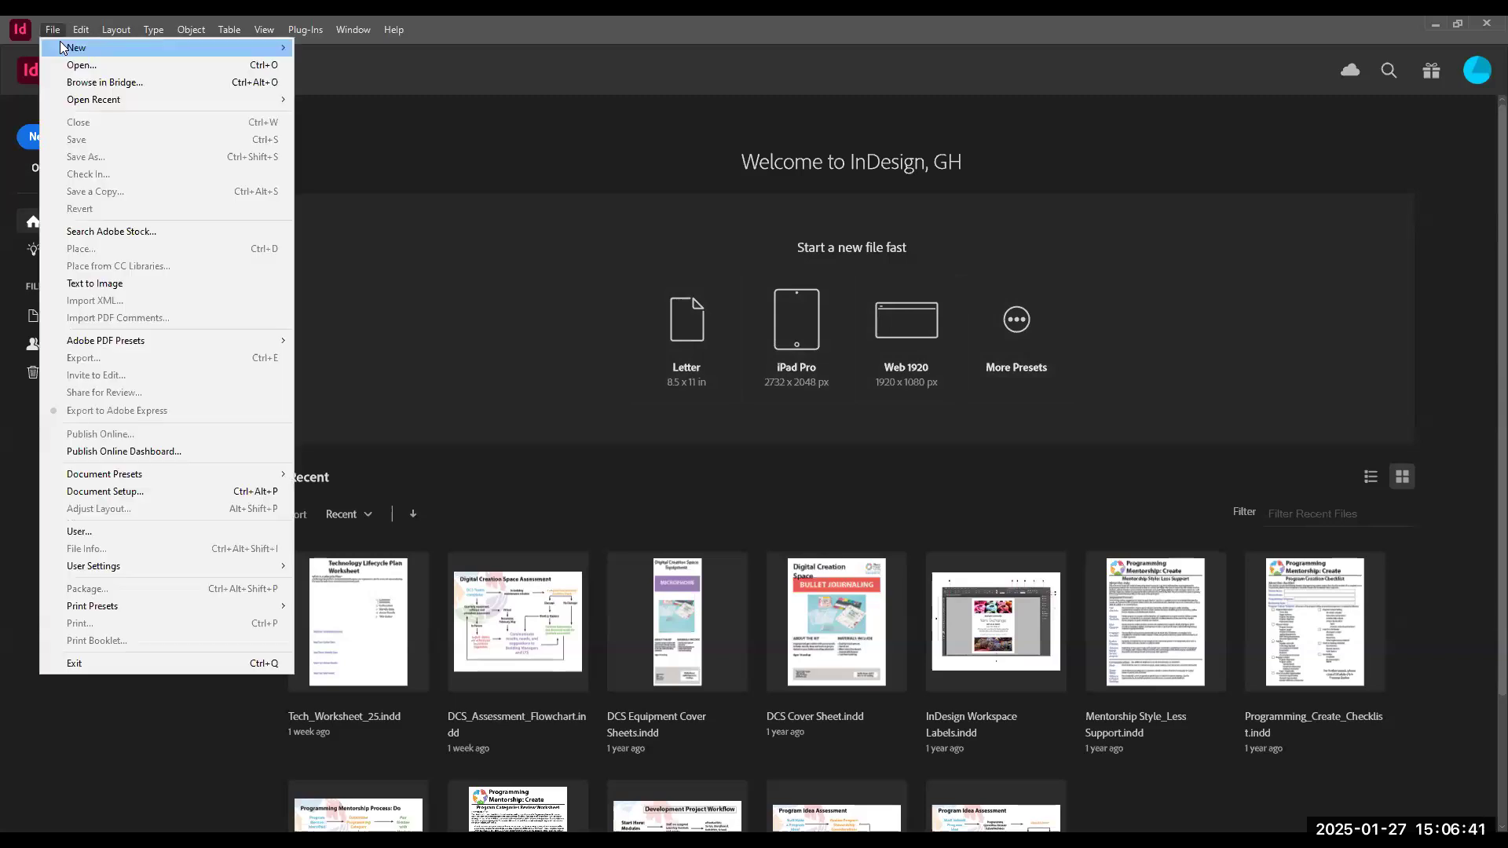
{"action": "mouse_move", "coordinate": [61, 49]}
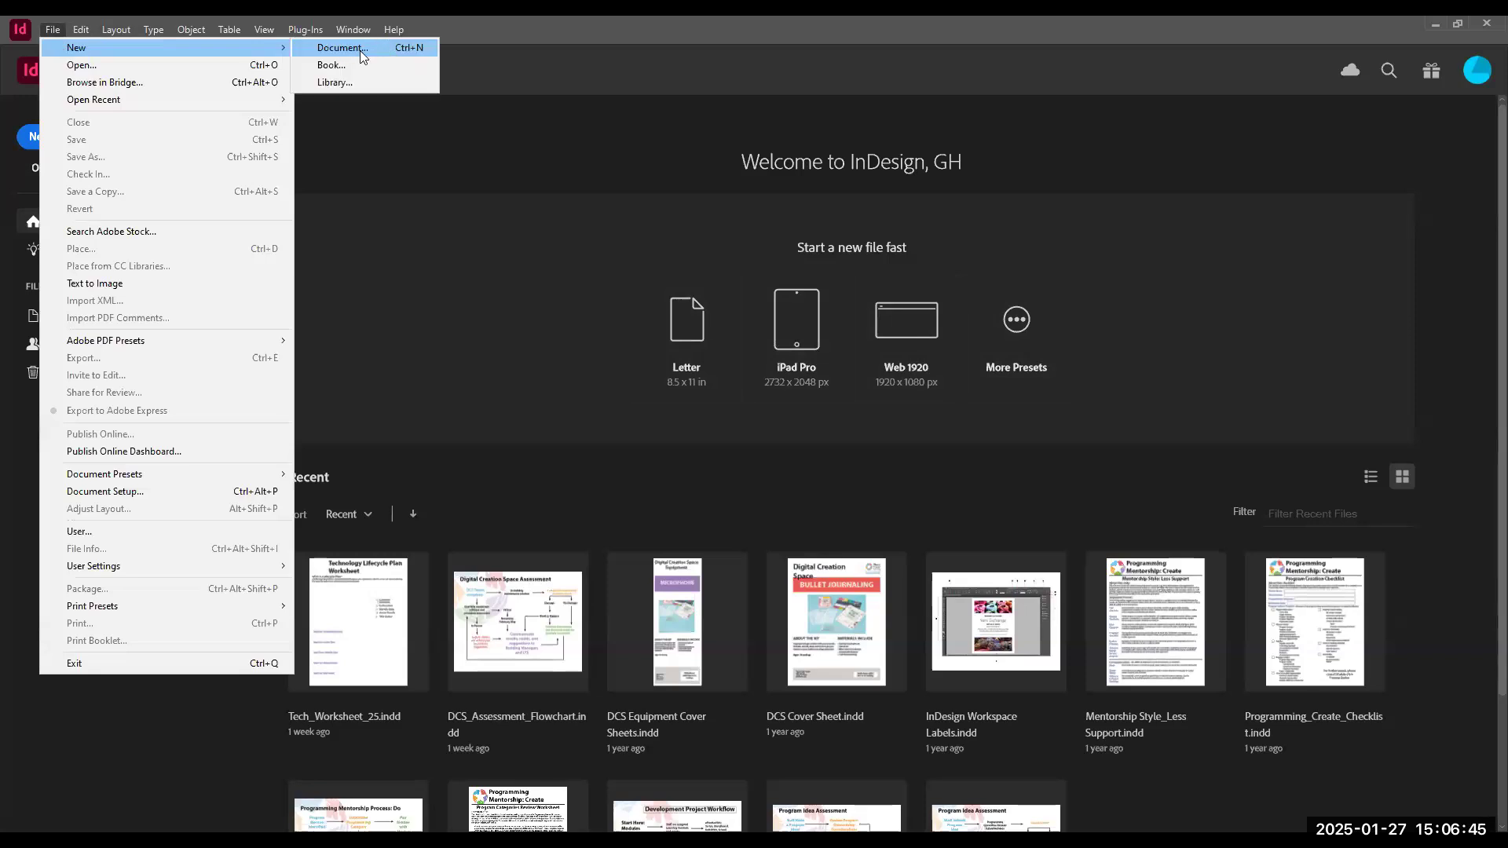
{"action": "left_click", "coordinate": [46, 142]}
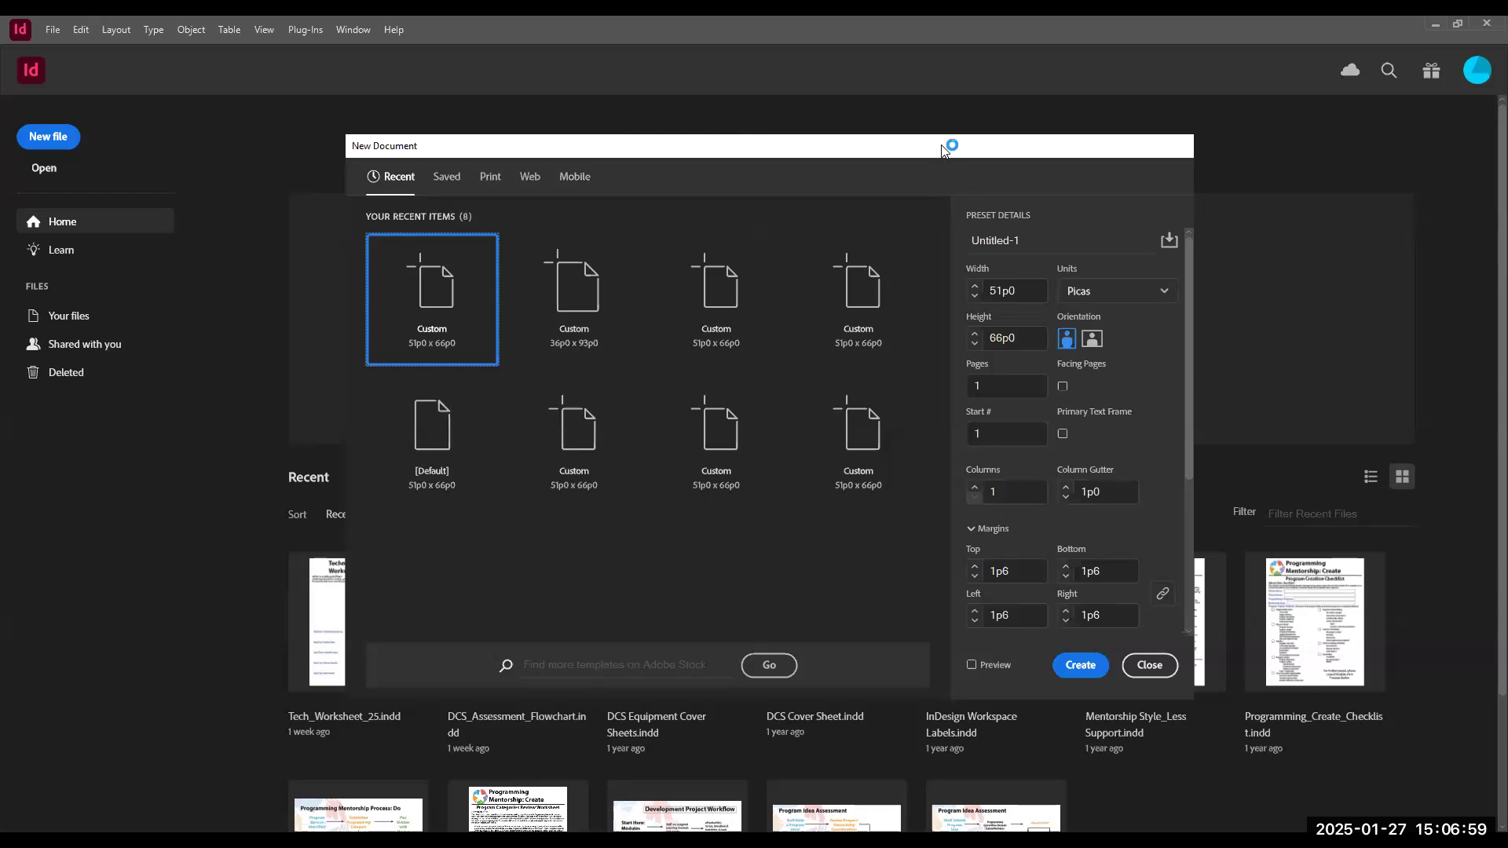
{"action": "left_click_drag", "start_coordinate": [1026, 241], "coordinate": [970, 243]}
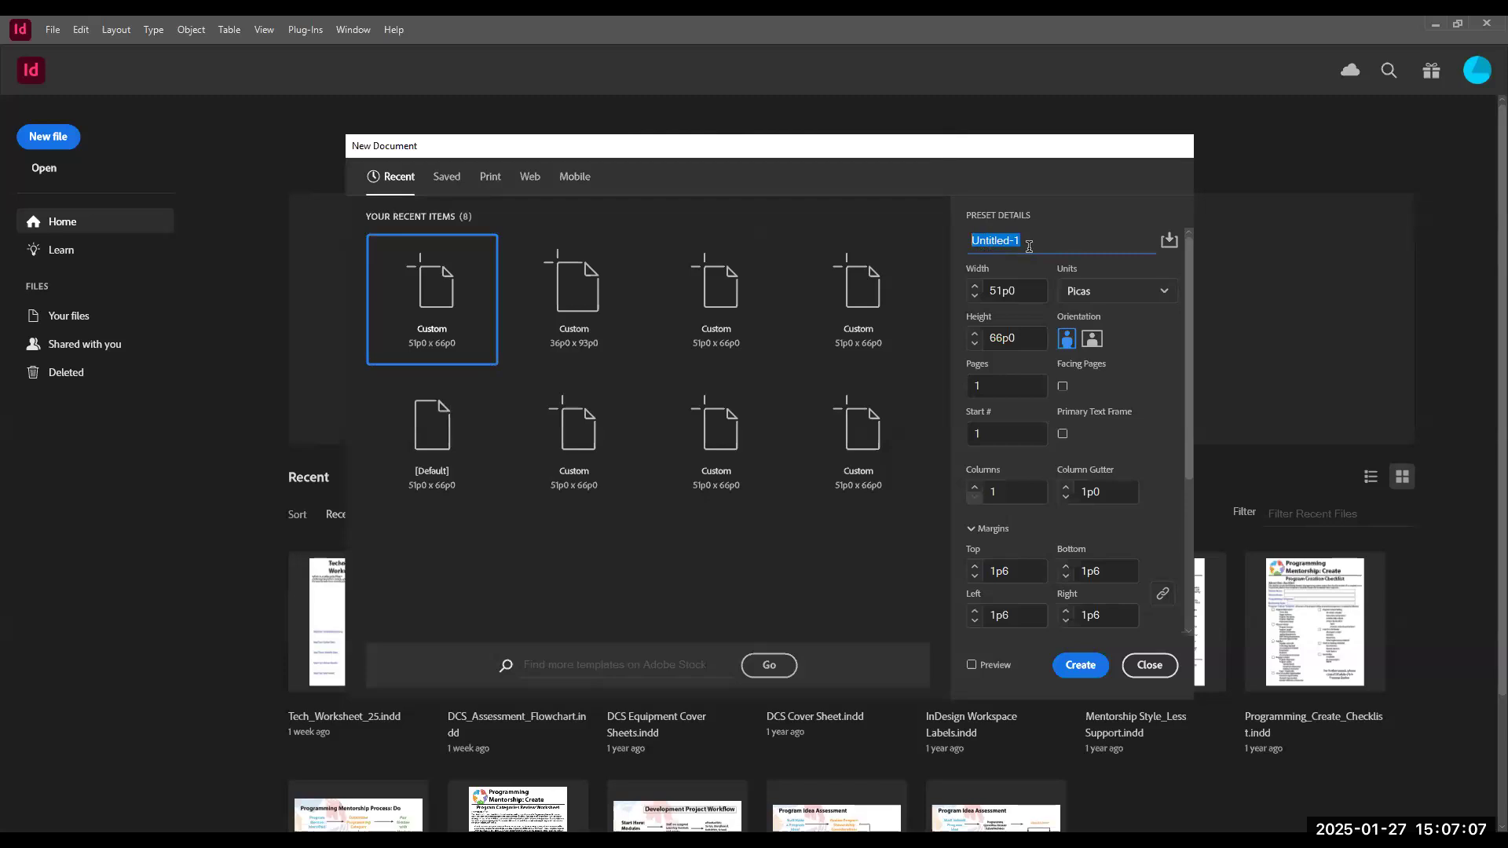
{"action": "type", "text": "Class Example Doc"}
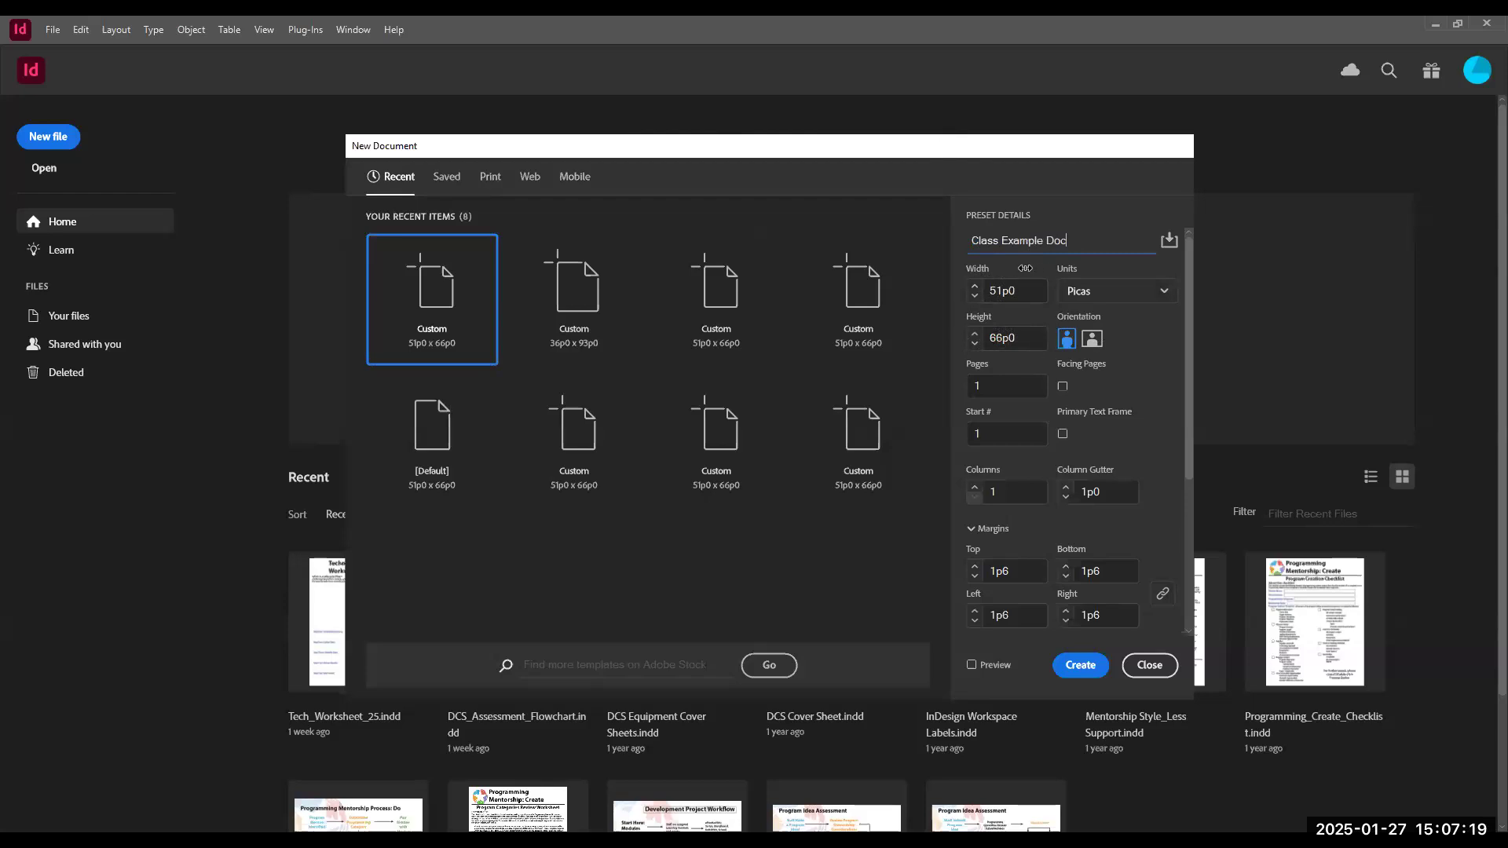
- Set the new document's units to inches and review its margin, bleed and slug settings
{"action": "left_click", "coordinate": [1138, 297]}
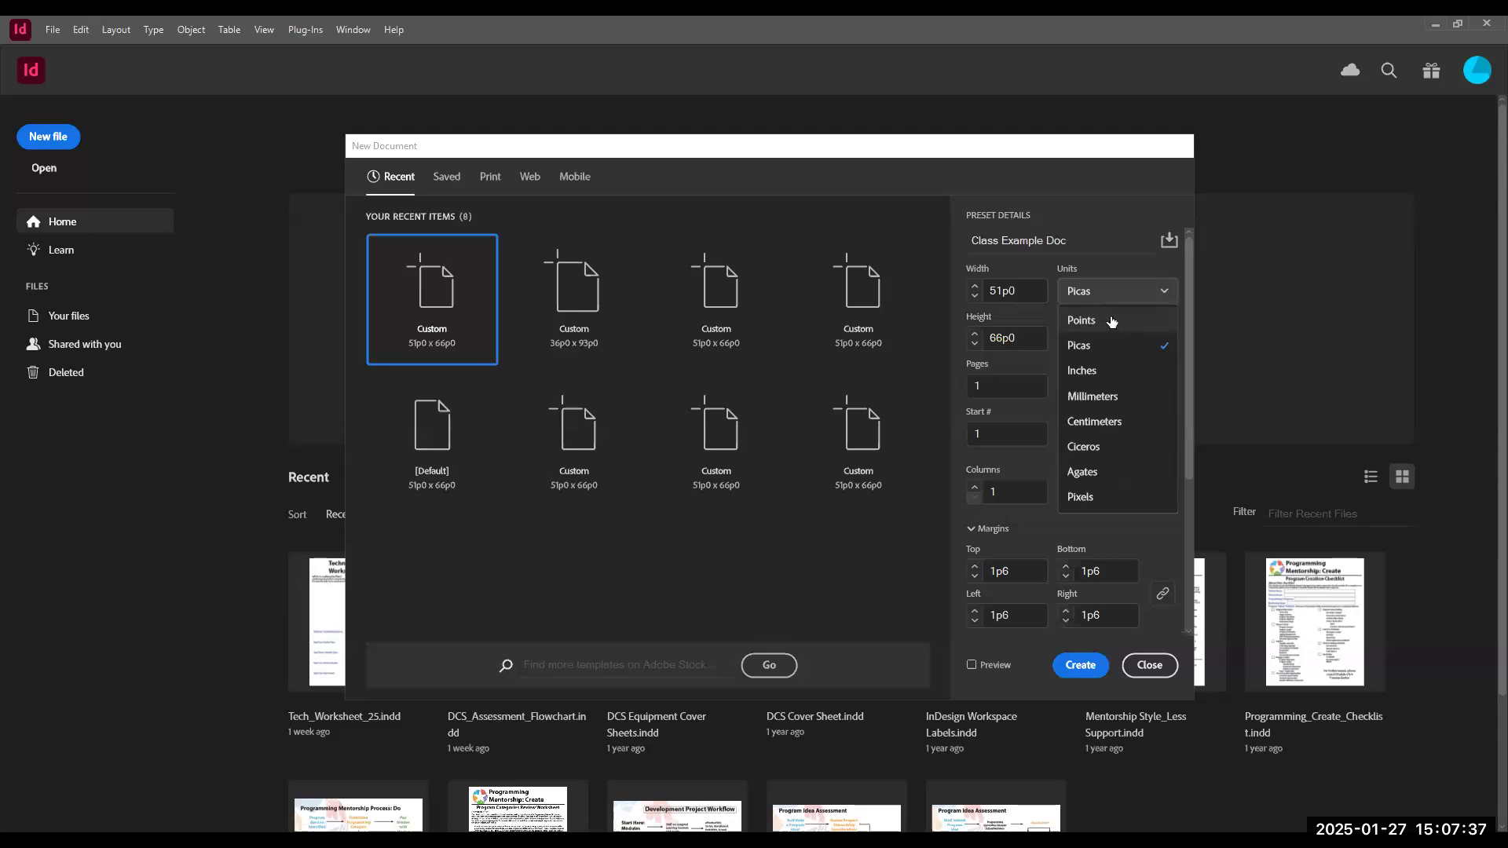
{"action": "left_click", "coordinate": [1108, 376]}
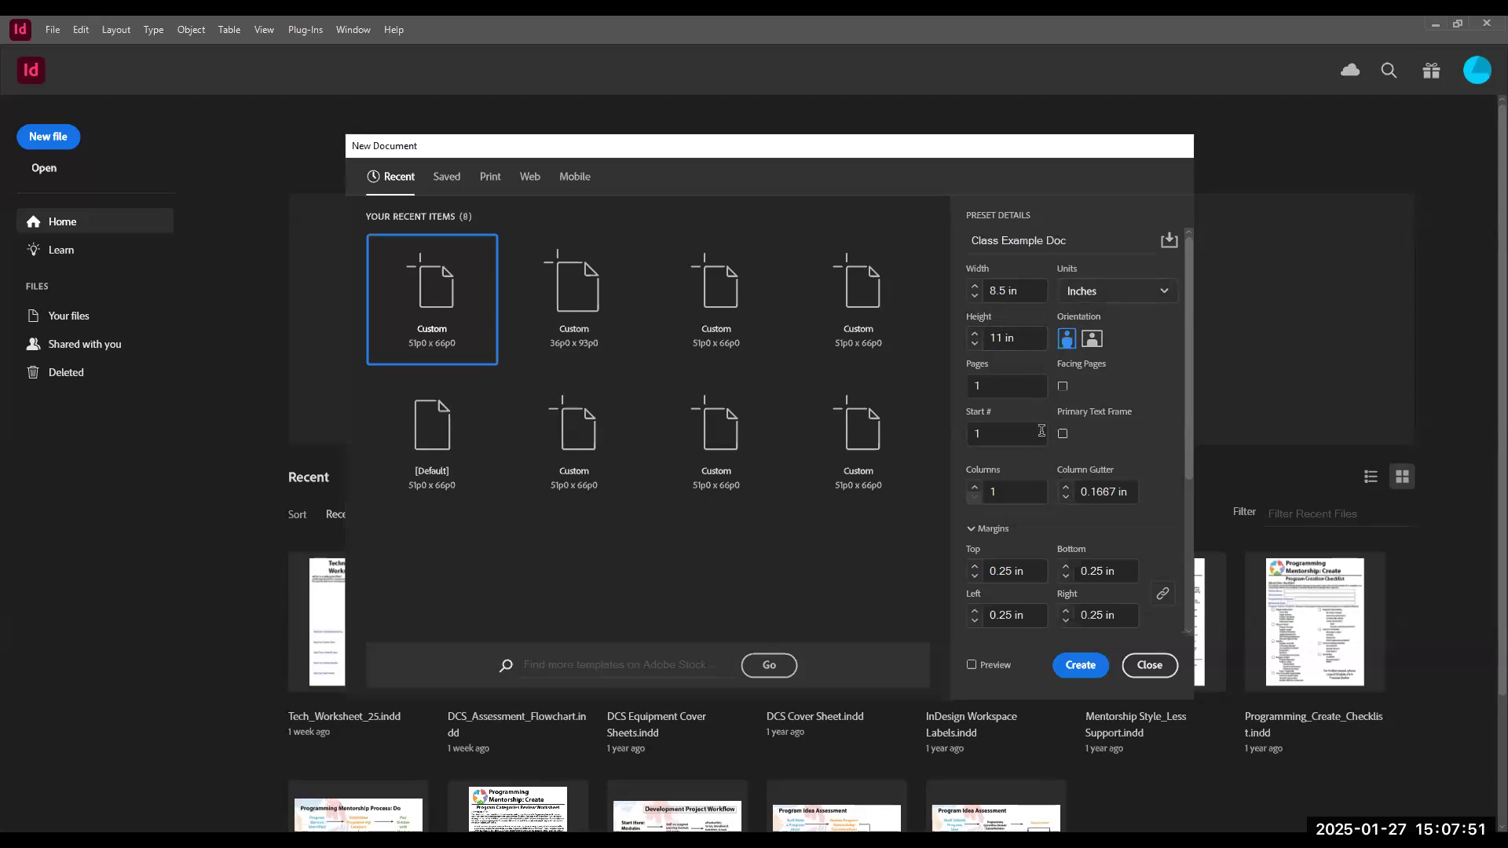
{"action": "scroll", "coordinate": [1073, 446], "scroll_direction": "down", "scroll_amount": 5}
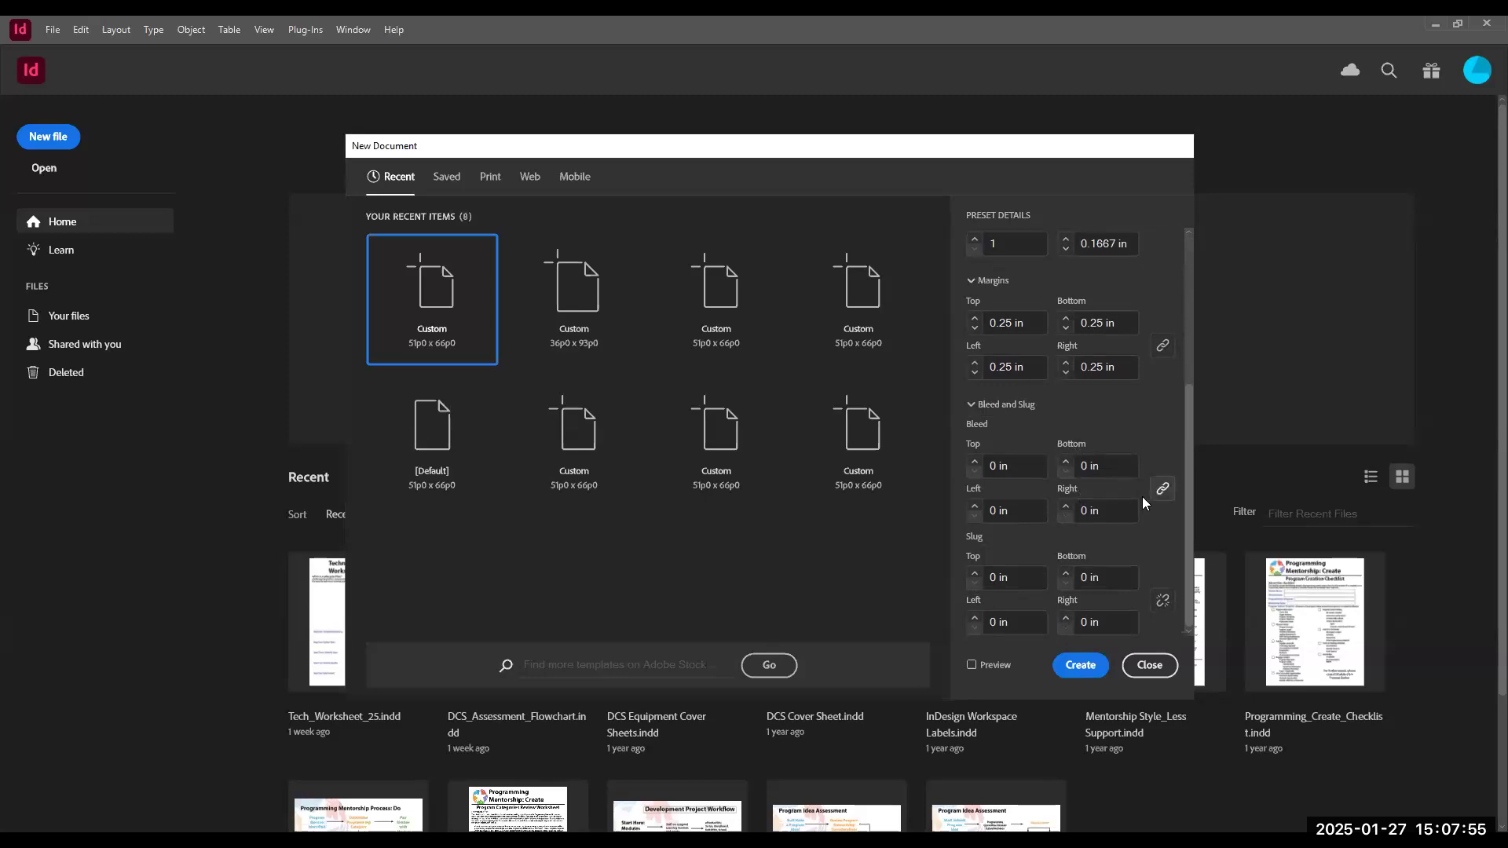
{"action": "scroll", "coordinate": [1135, 497], "scroll_direction": "up", "scroll_amount": 5}
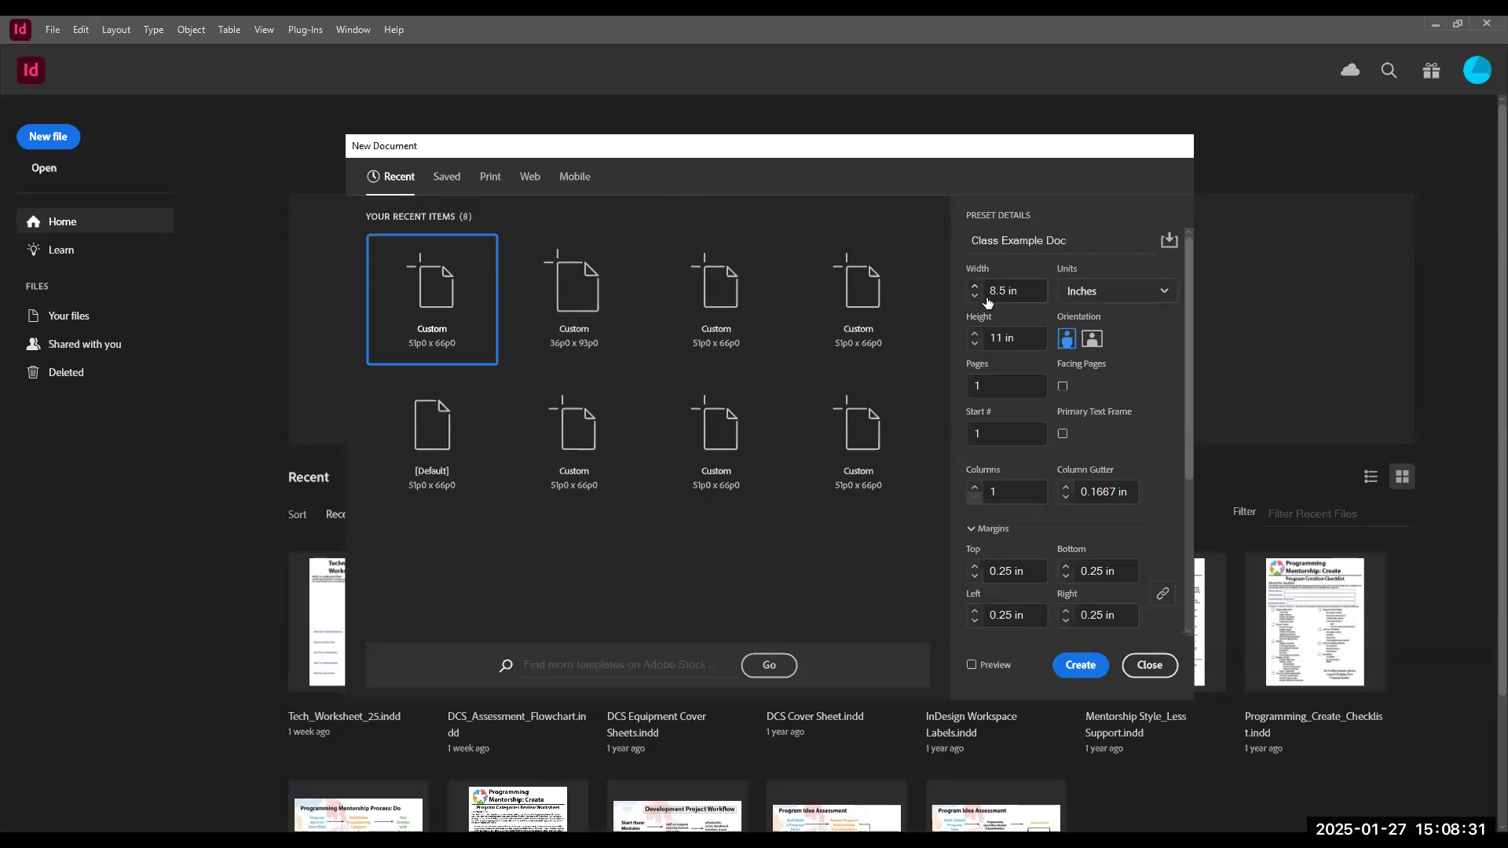
- Browse the Web and Mobile document presets, and choose the Print category with its Letter preset
{"action": "left_click", "coordinate": [506, 183]}
{"action": "left_click", "coordinate": [529, 179]}
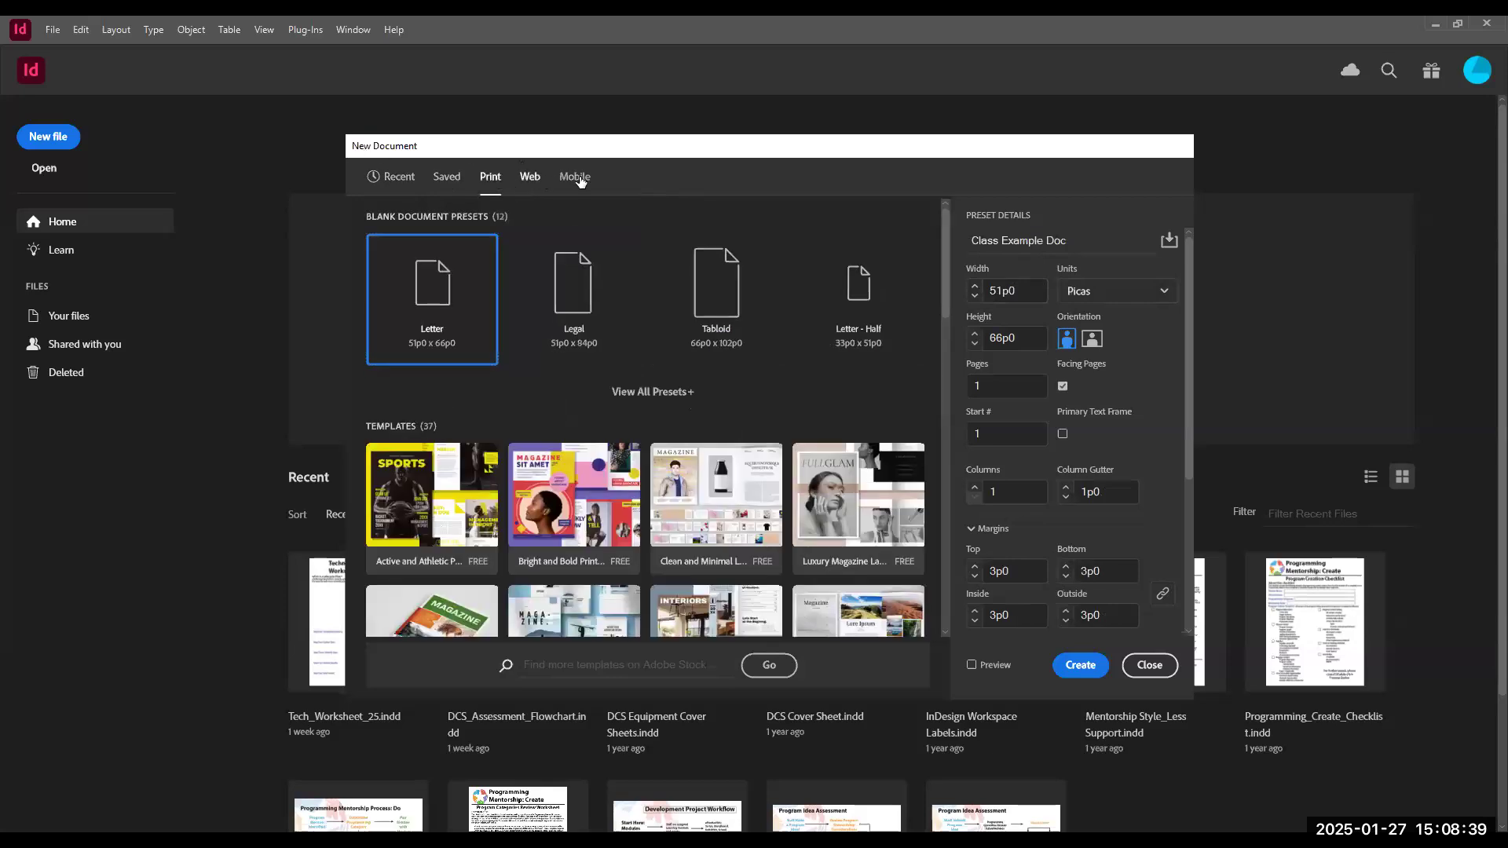
{"action": "left_click", "coordinate": [577, 179]}
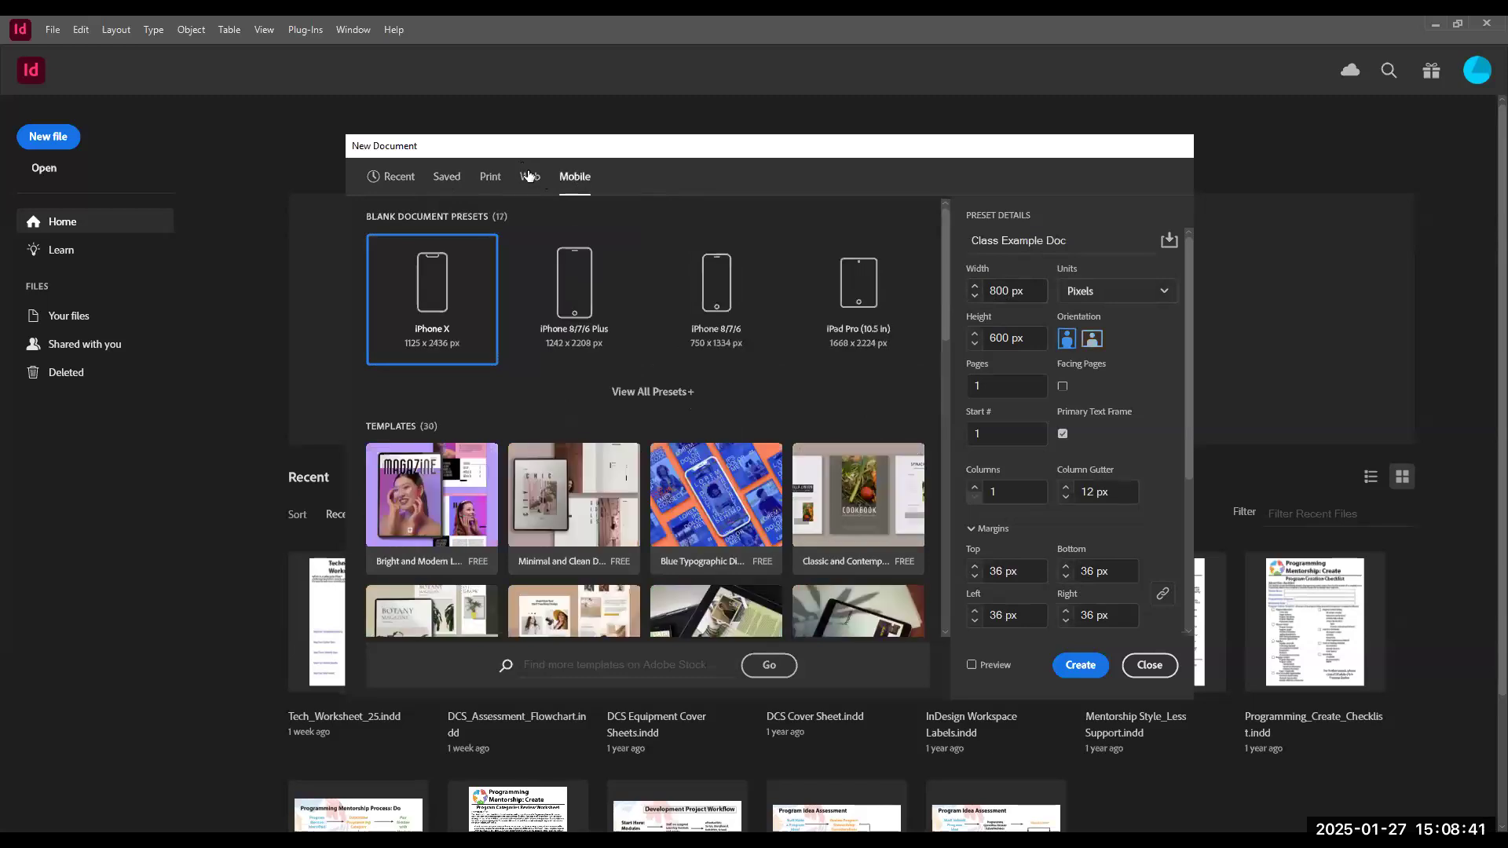
{"action": "left_click", "coordinate": [523, 179]}
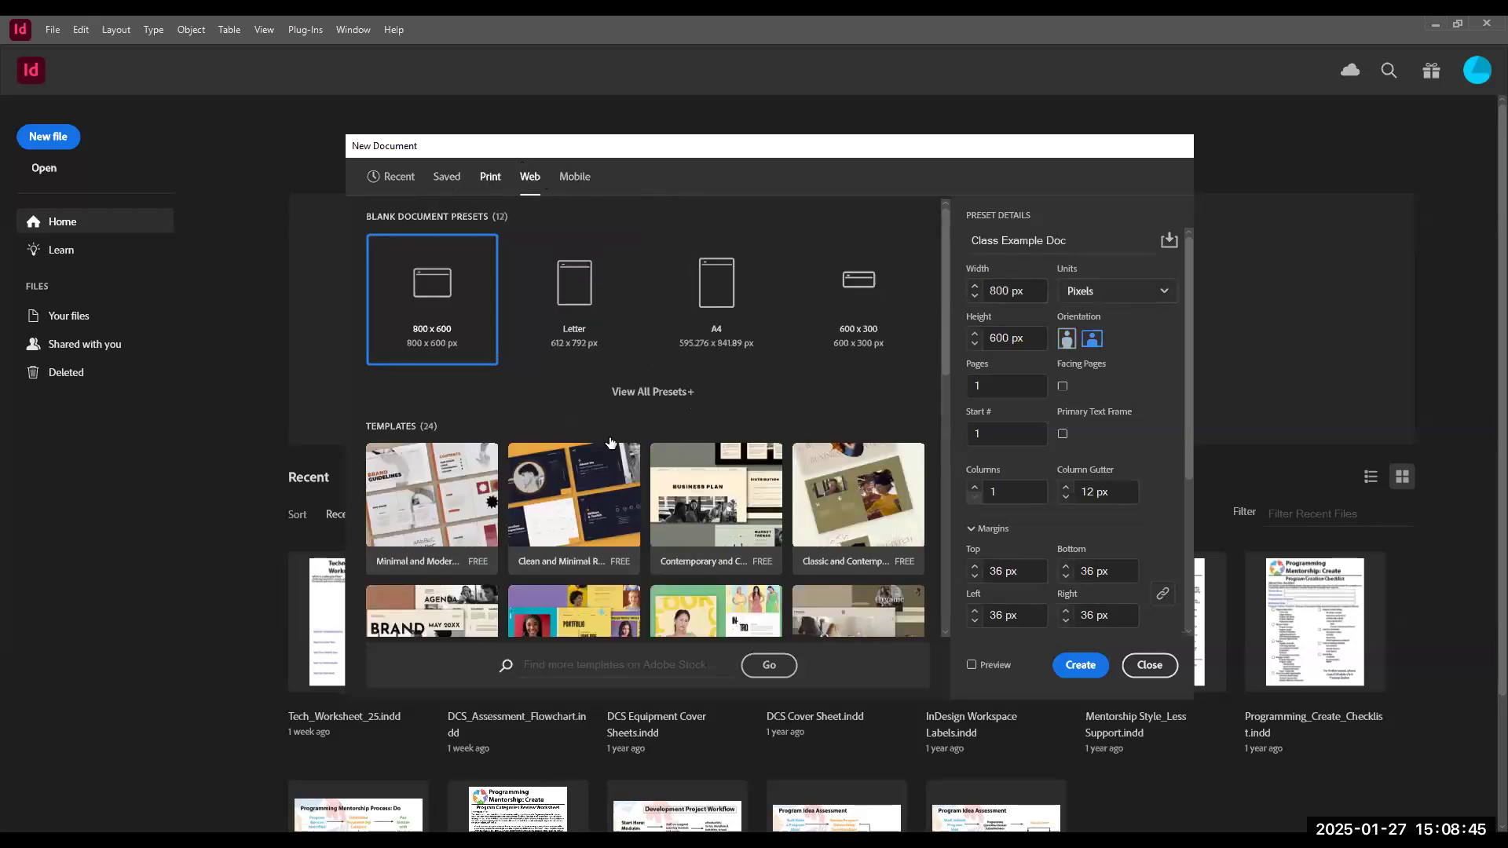
{"action": "left_click", "coordinate": [490, 176]}
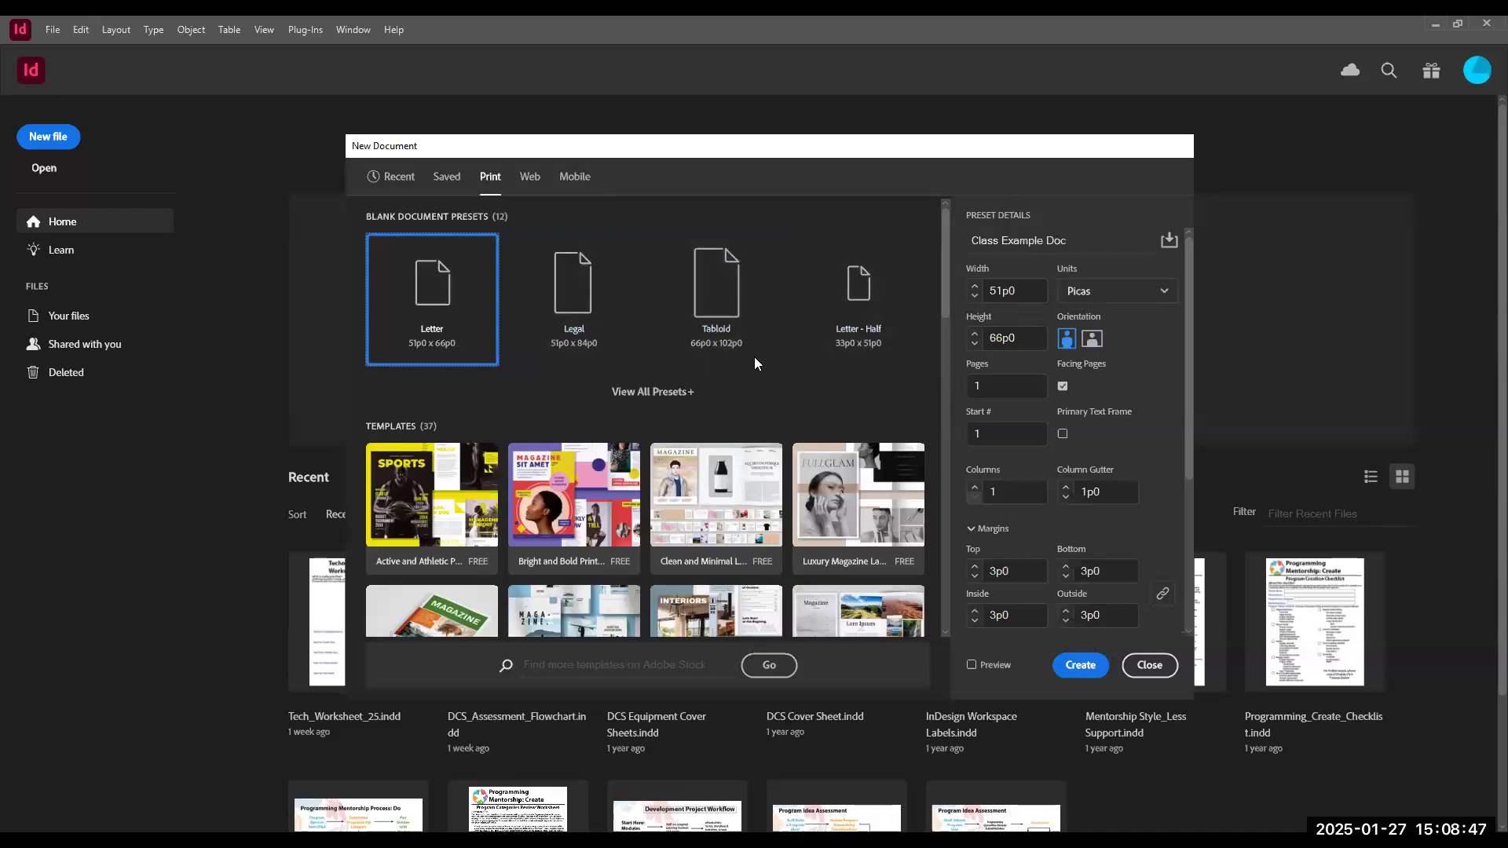
{"action": "scroll", "coordinate": [754, 357], "scroll_direction": "down", "scroll_amount": 3}
{"action": "scroll", "coordinate": [745, 345], "scroll_direction": "down", "scroll_amount": 5}
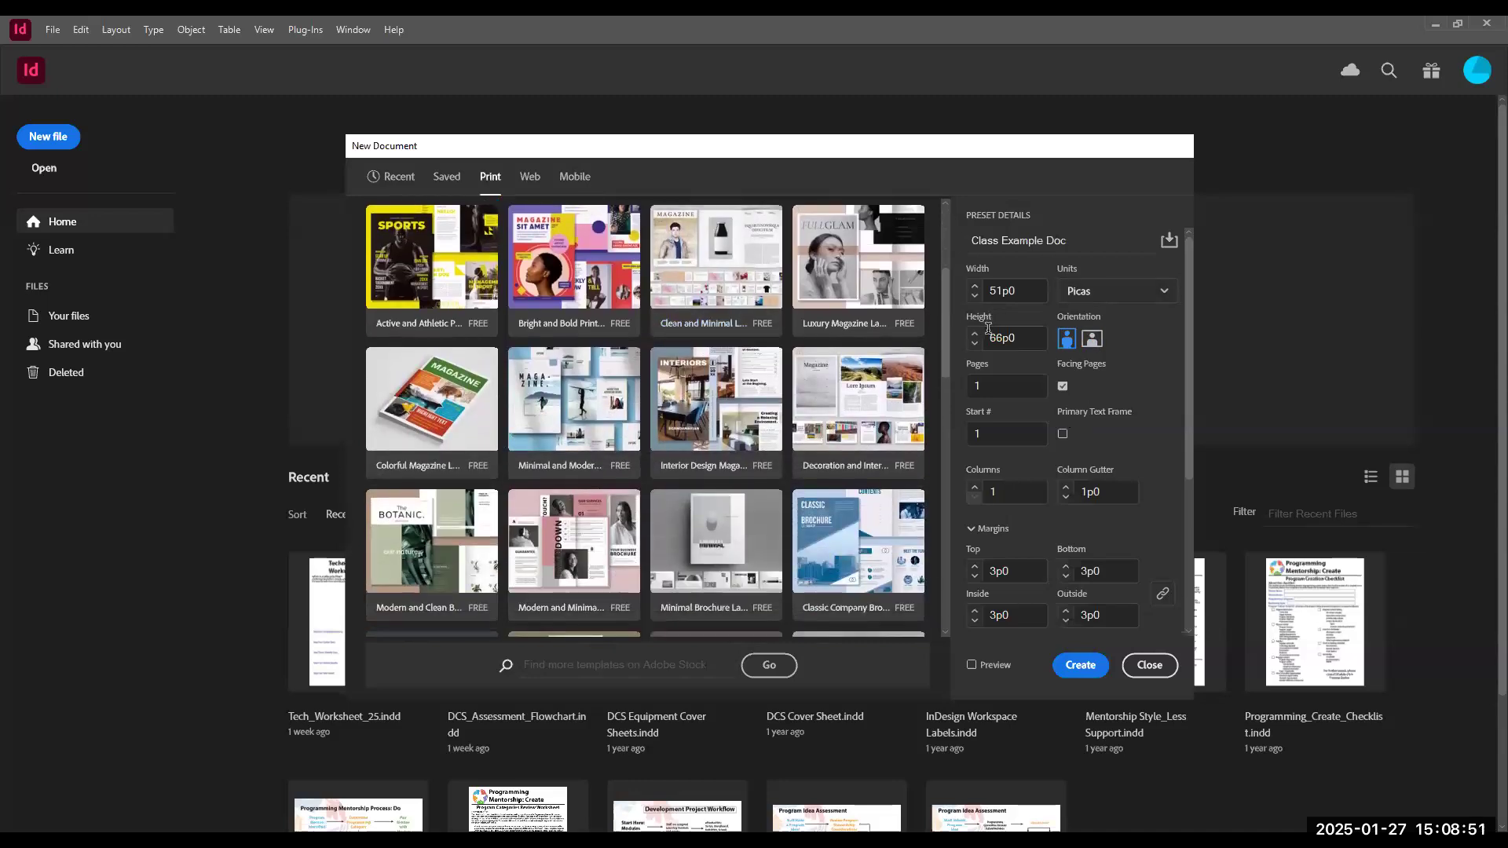
{"action": "scroll", "coordinate": [773, 341], "scroll_direction": "up", "scroll_amount": 4}
{"action": "scroll", "coordinate": [773, 341], "scroll_direction": "up", "scroll_amount": 5}
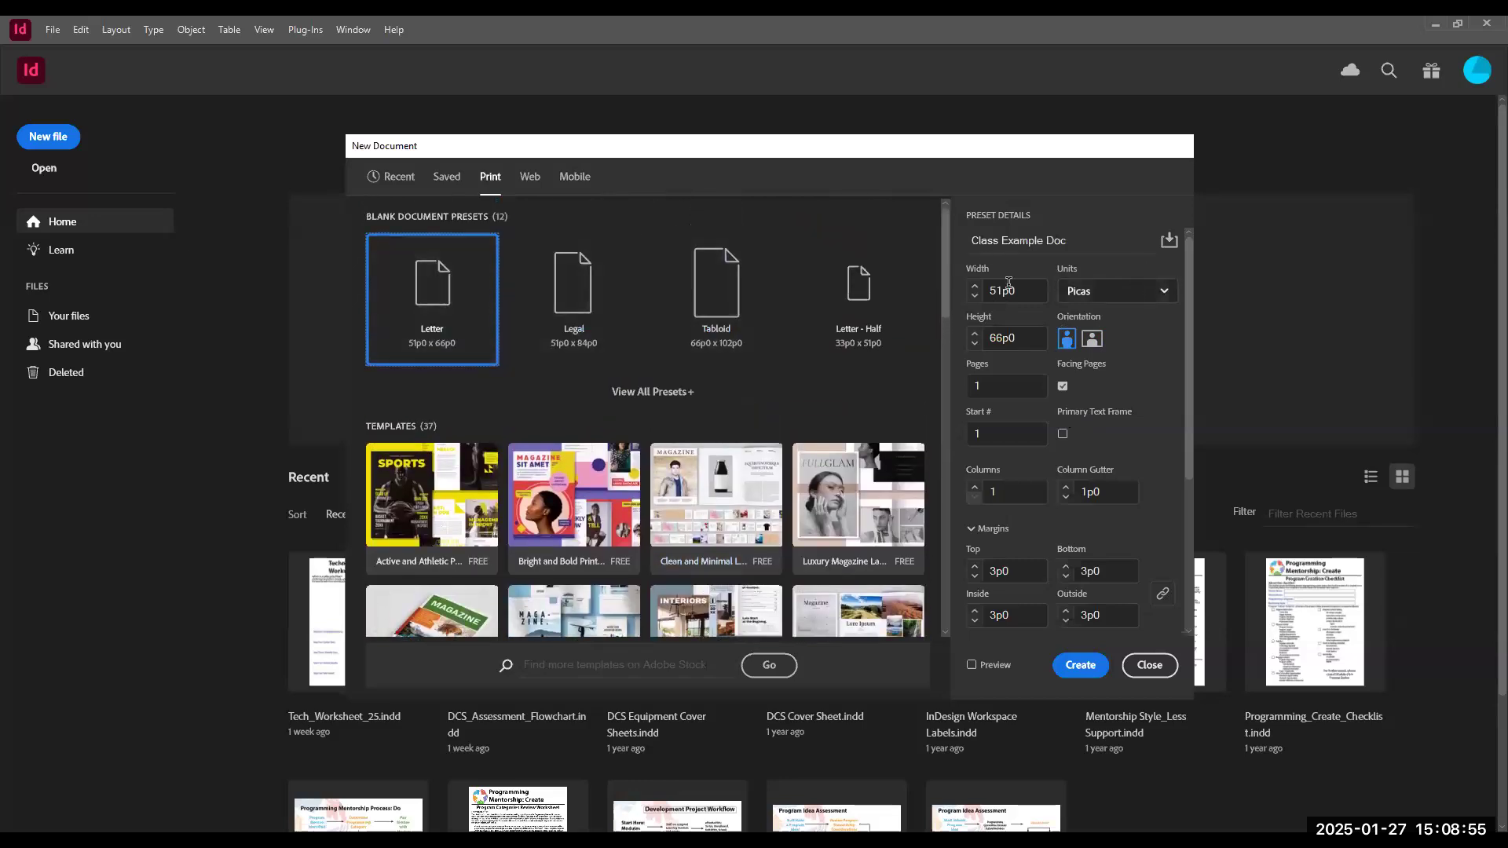
- Set the units to inches, keep portrait orientation with facing pages, and turn on the document preview
{"action": "left_click", "coordinate": [1132, 295]}
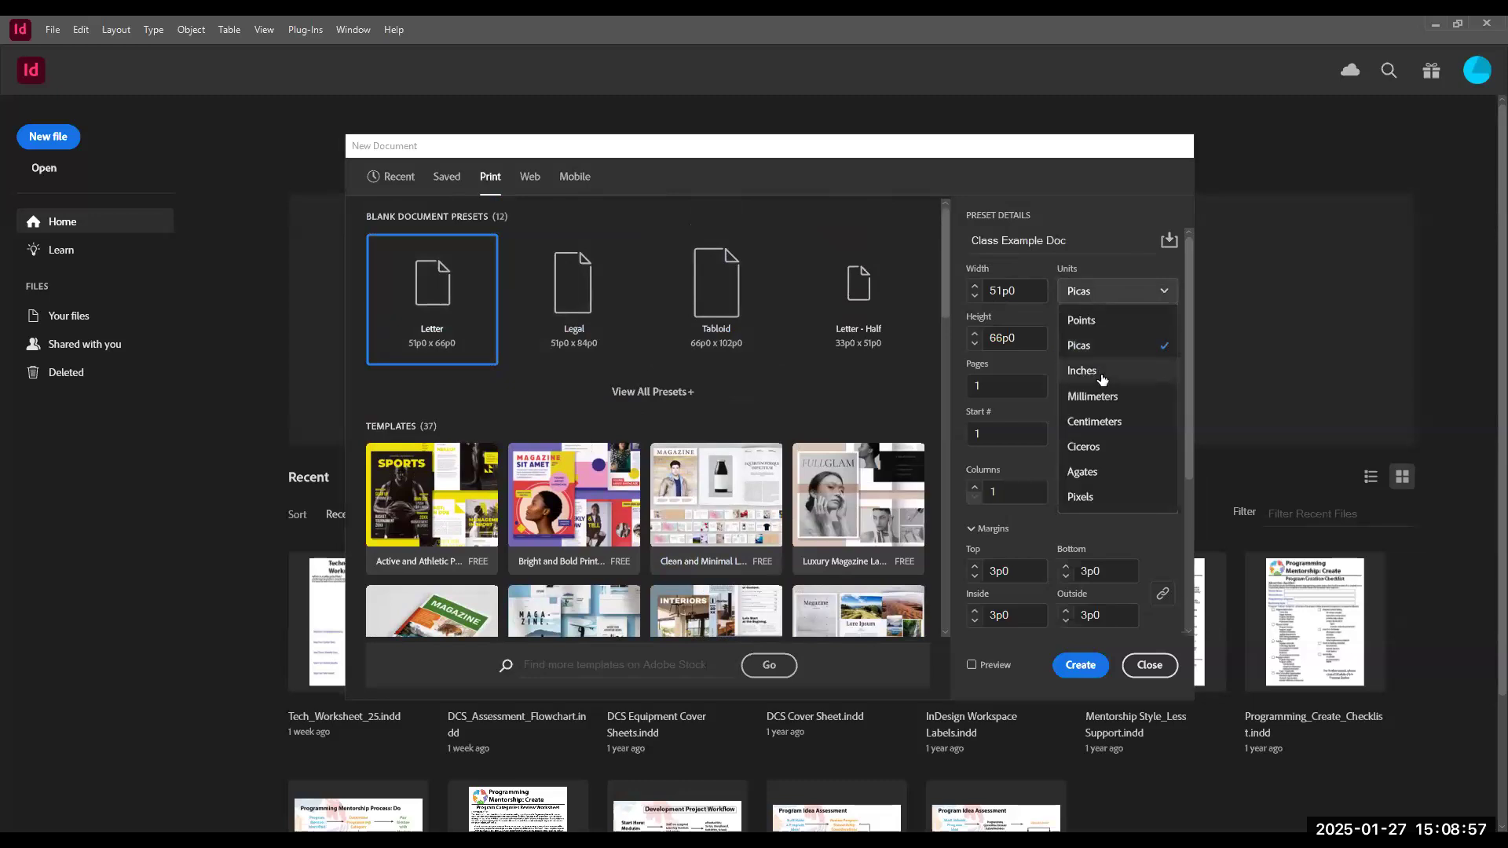
{"action": "left_click", "coordinate": [1101, 372]}
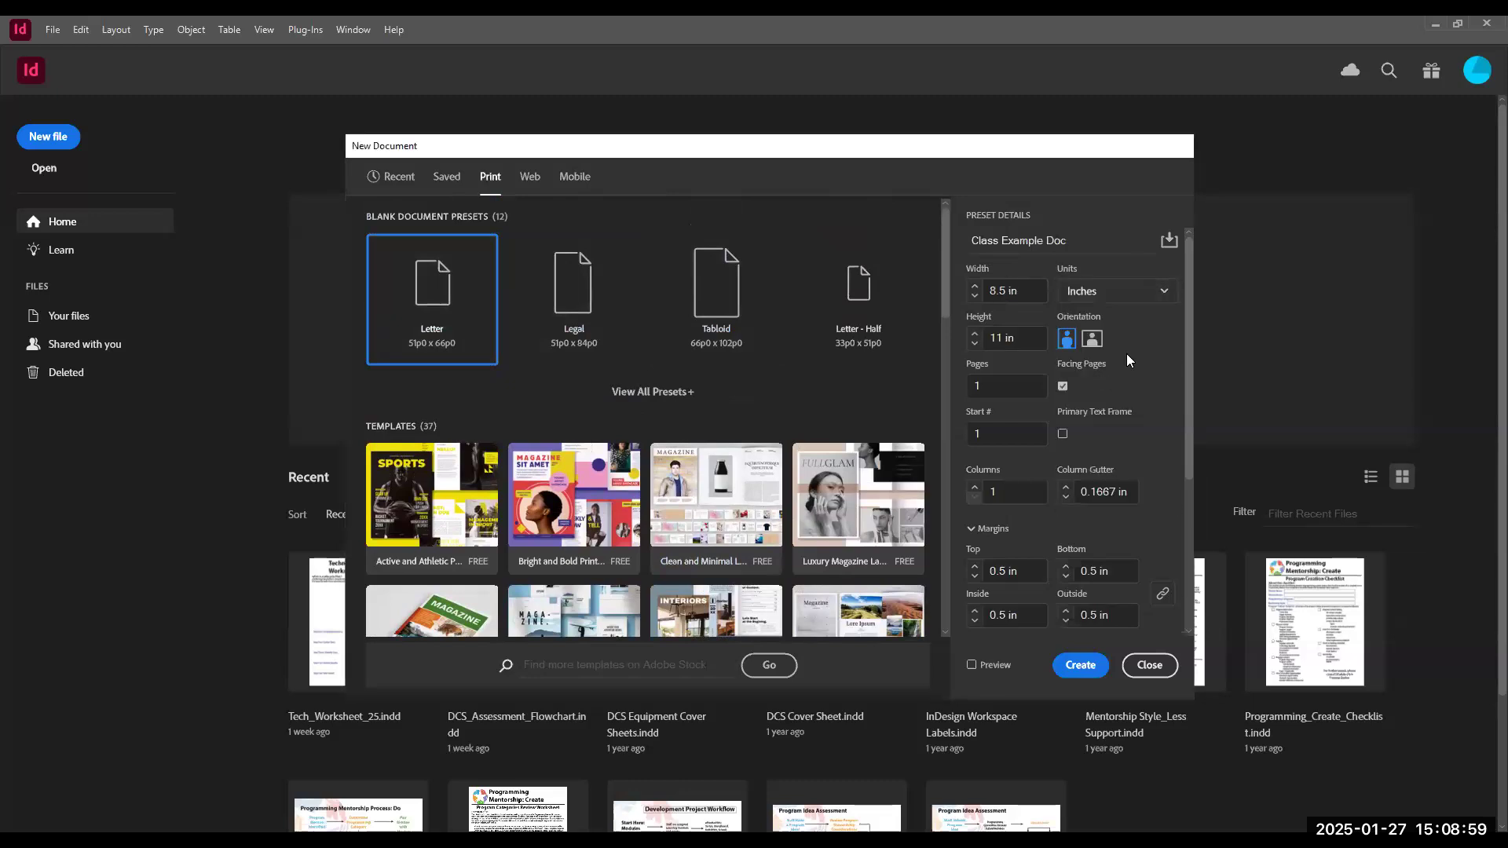
{"action": "left_click", "coordinate": [1070, 338]}
{"action": "left_click", "coordinate": [1064, 386]}
{"action": "left_click", "coordinate": [1063, 388]}
{"action": "left_click", "coordinate": [972, 667]}
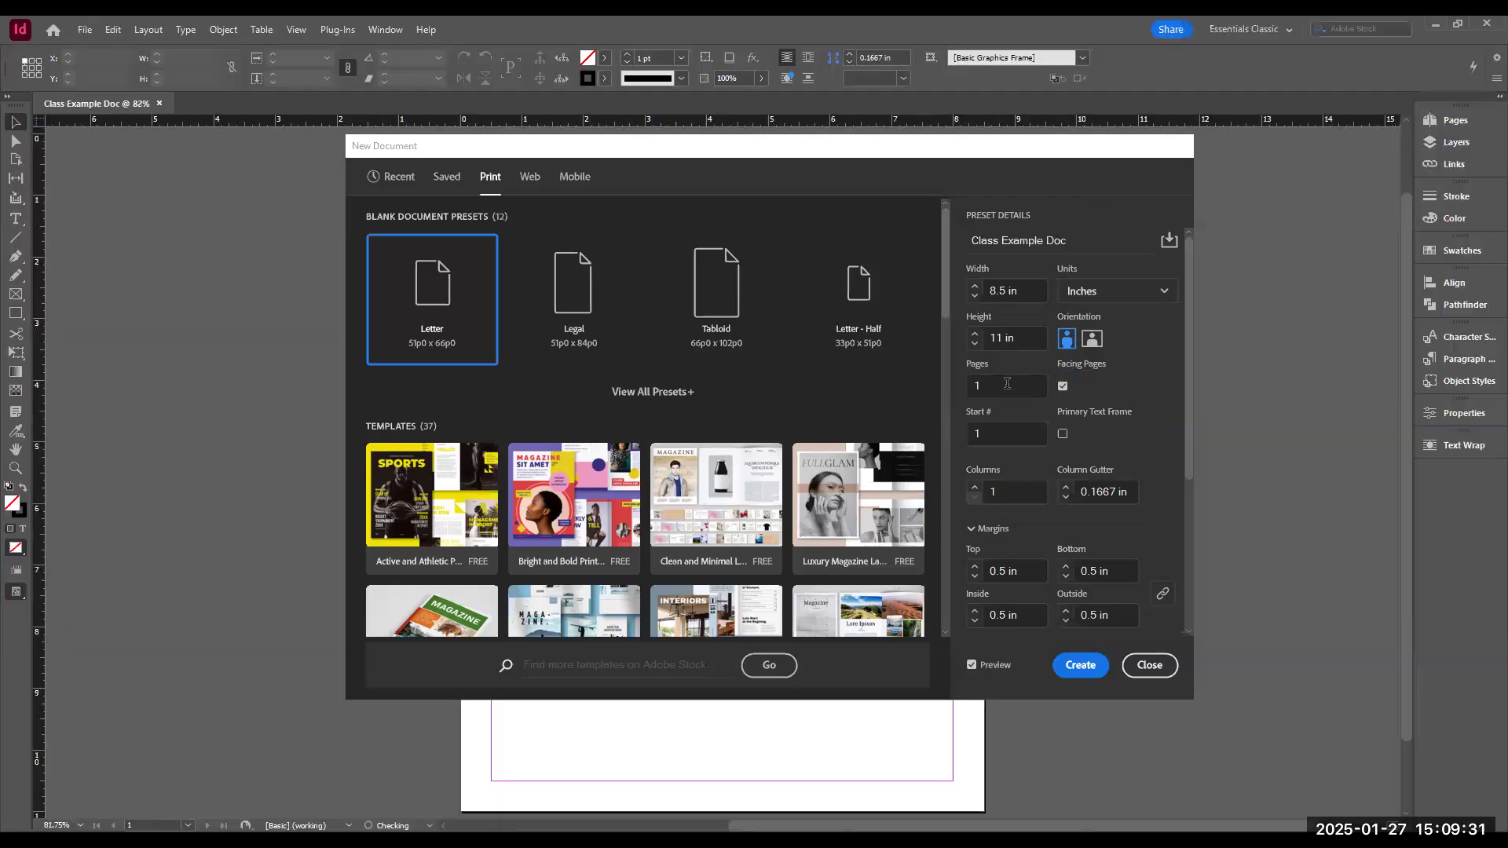
- Set the number of pages to 10 and turn off facing pages
{"action": "left_click", "coordinate": [998, 384]}
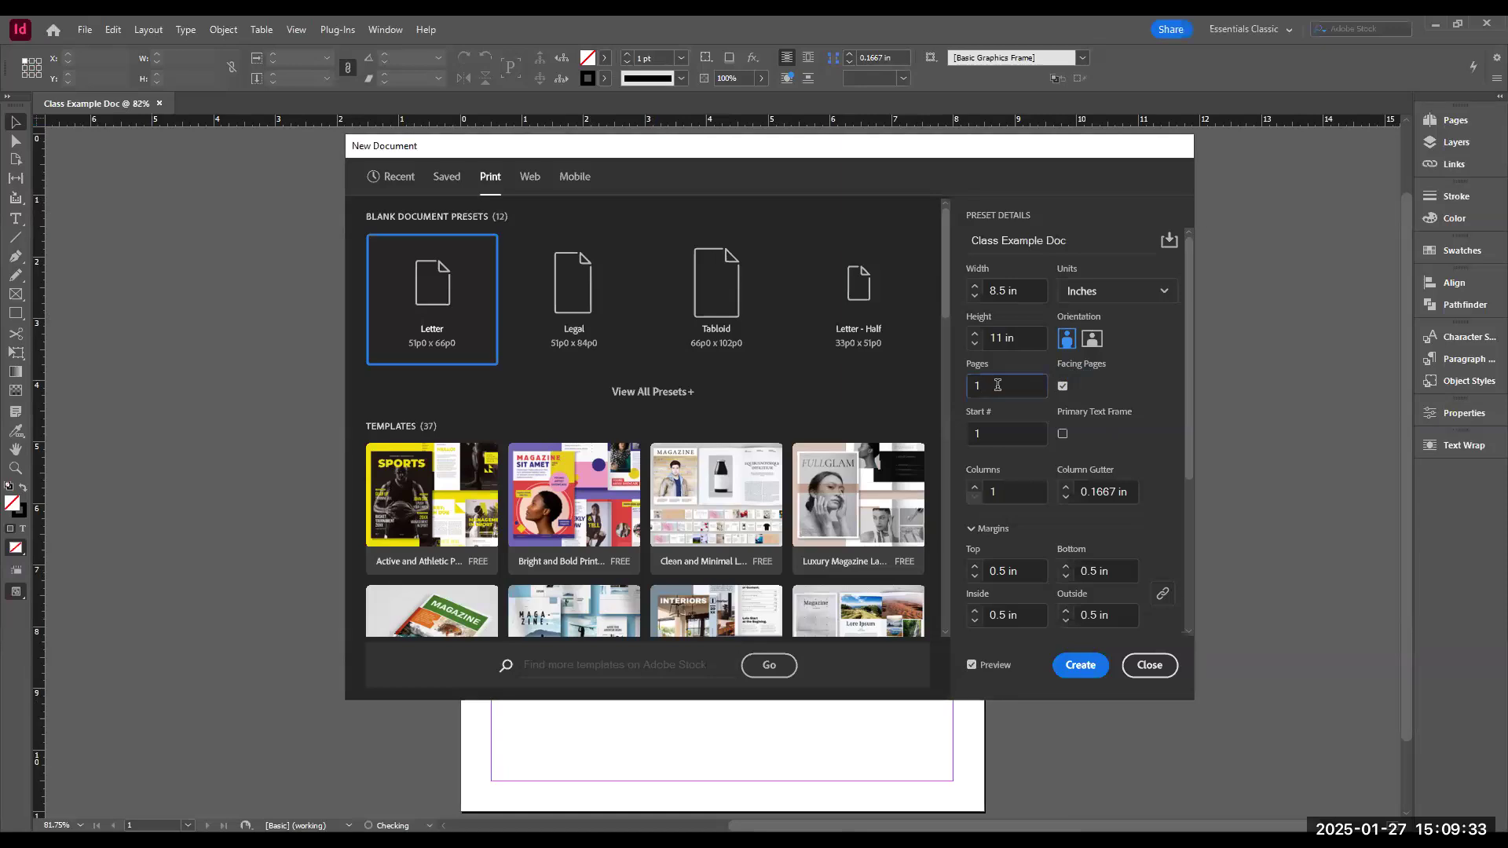
{"action": "type", "text": "0"}
{"action": "left_click_drag", "start_coordinate": [758, 149], "coordinate": [1089, 255]}
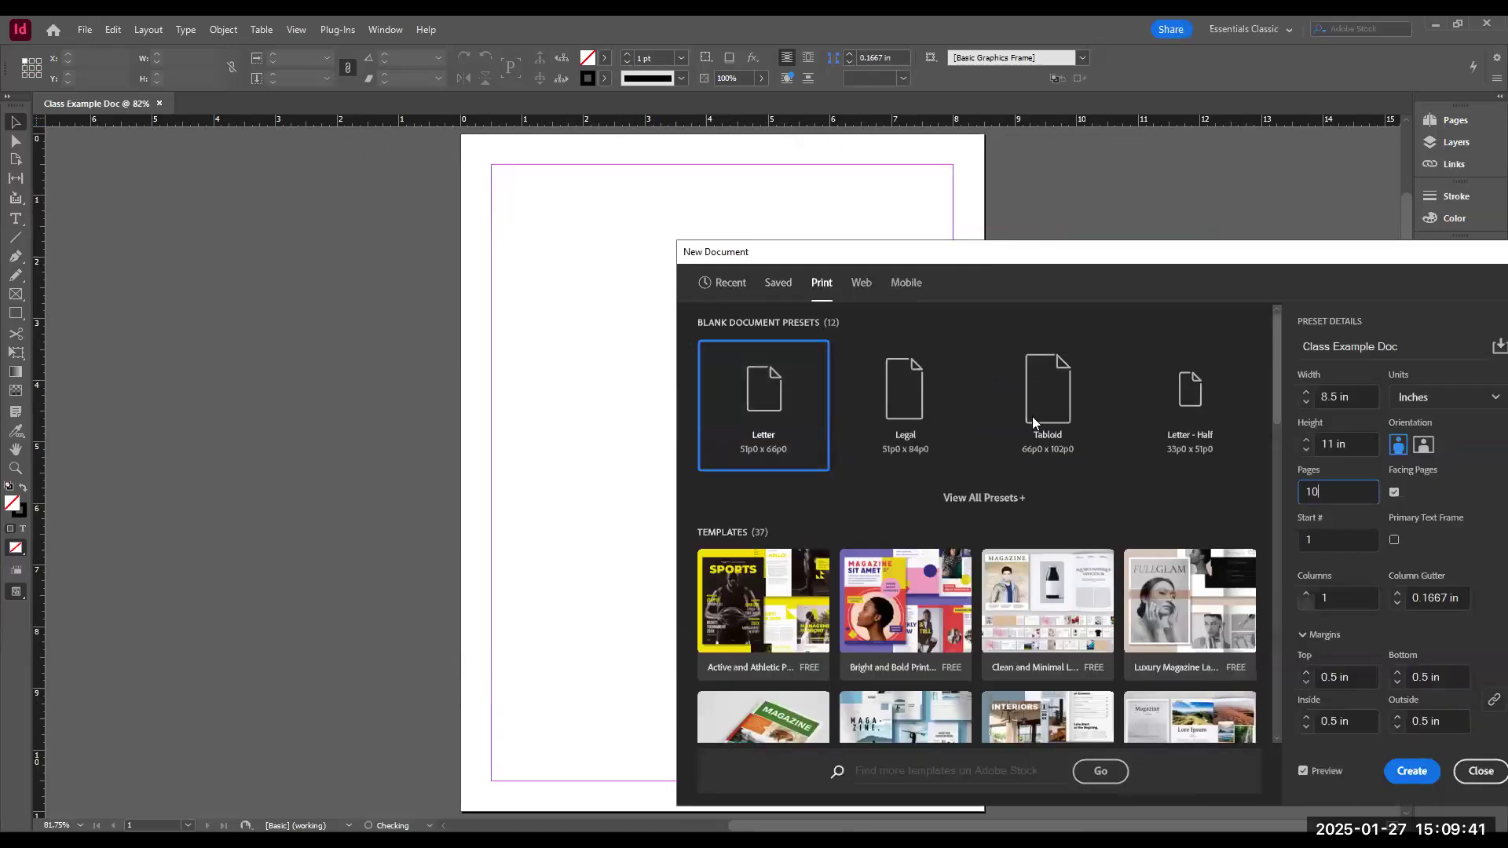
{"action": "left_click_drag", "start_coordinate": [1061, 254], "coordinate": [649, 172]}
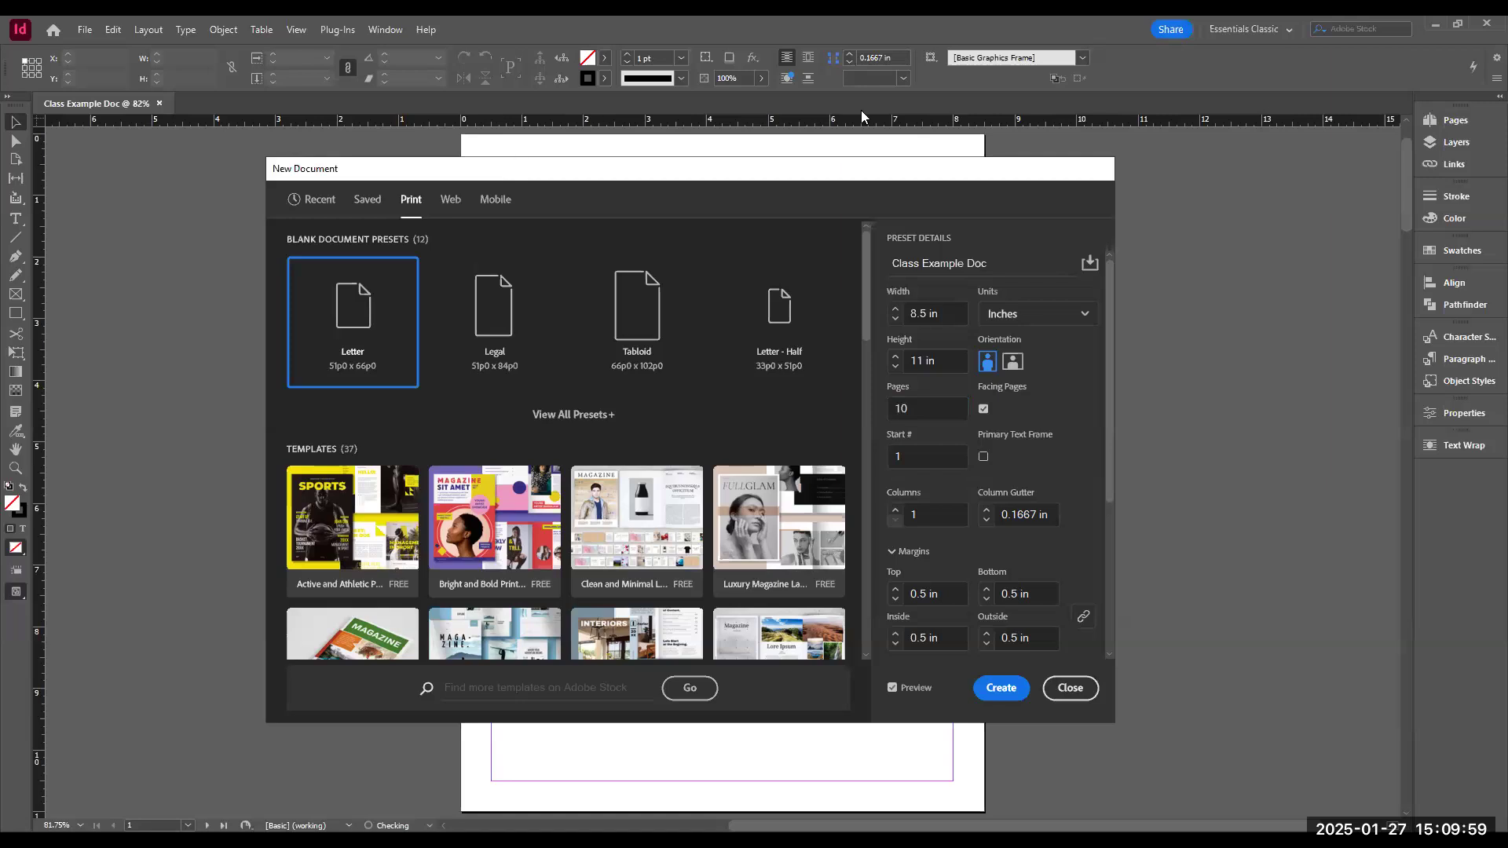
{"action": "left_click_drag", "start_coordinate": [505, 173], "coordinate": [611, 203]}
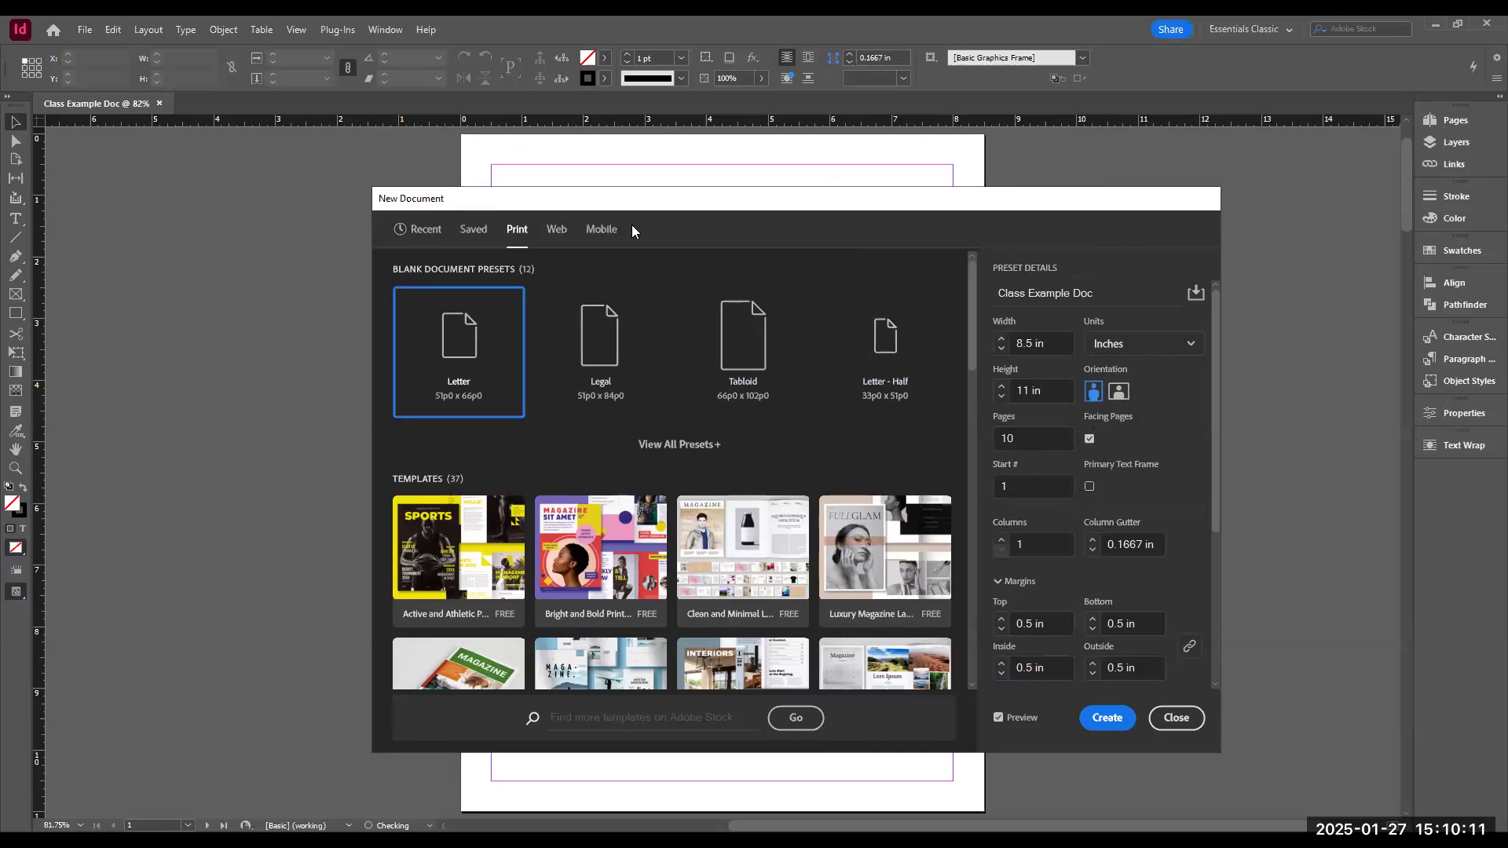
{"action": "left_click", "coordinate": [1089, 439]}
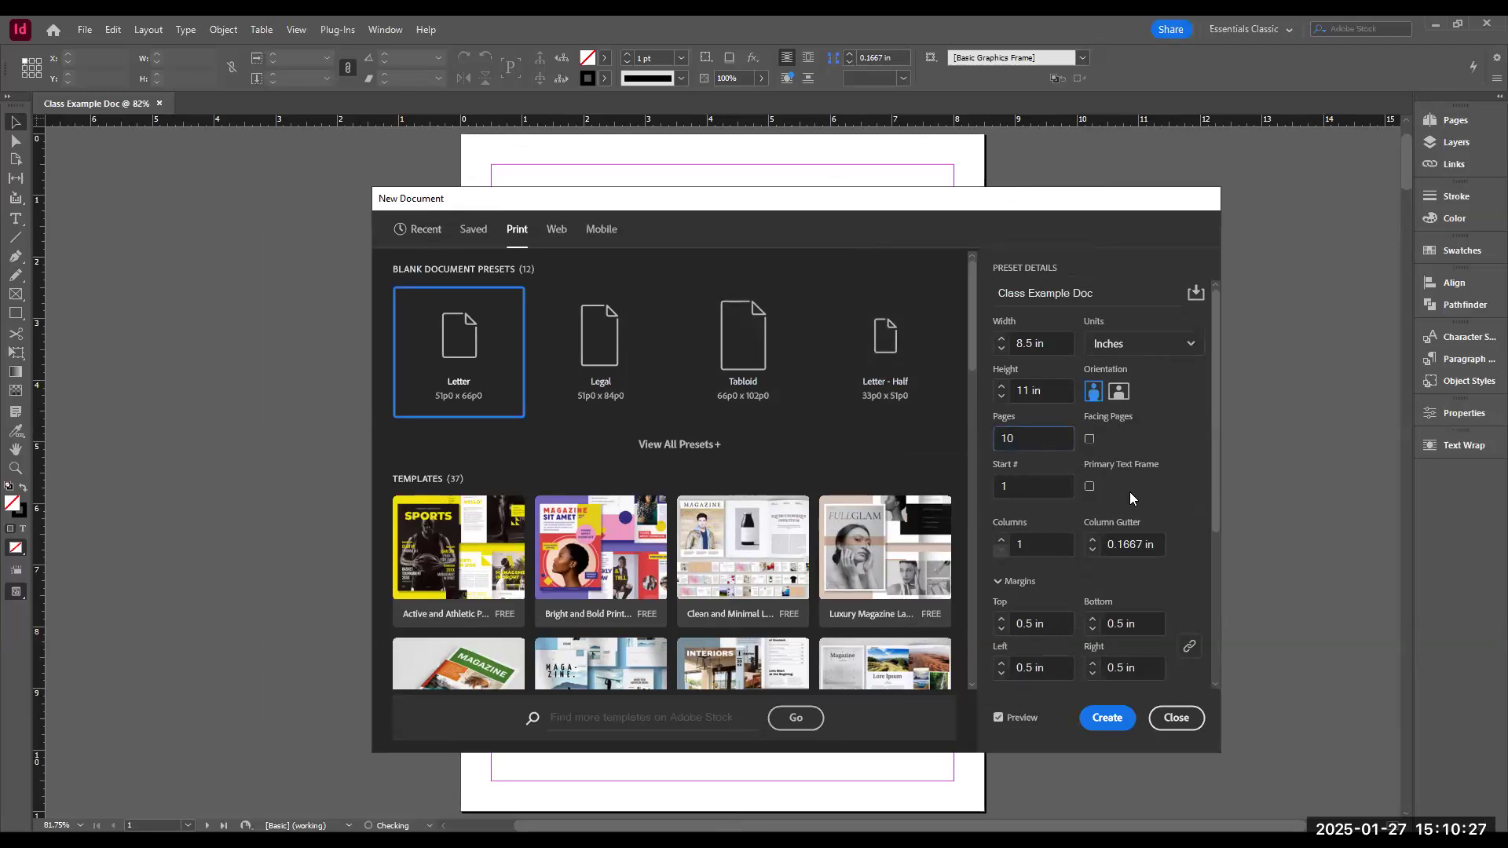
- Try a three-column layout in the preview and return the document to one column
{"action": "scroll", "coordinate": [1159, 477], "scroll_direction": "down", "scroll_amount": 1}
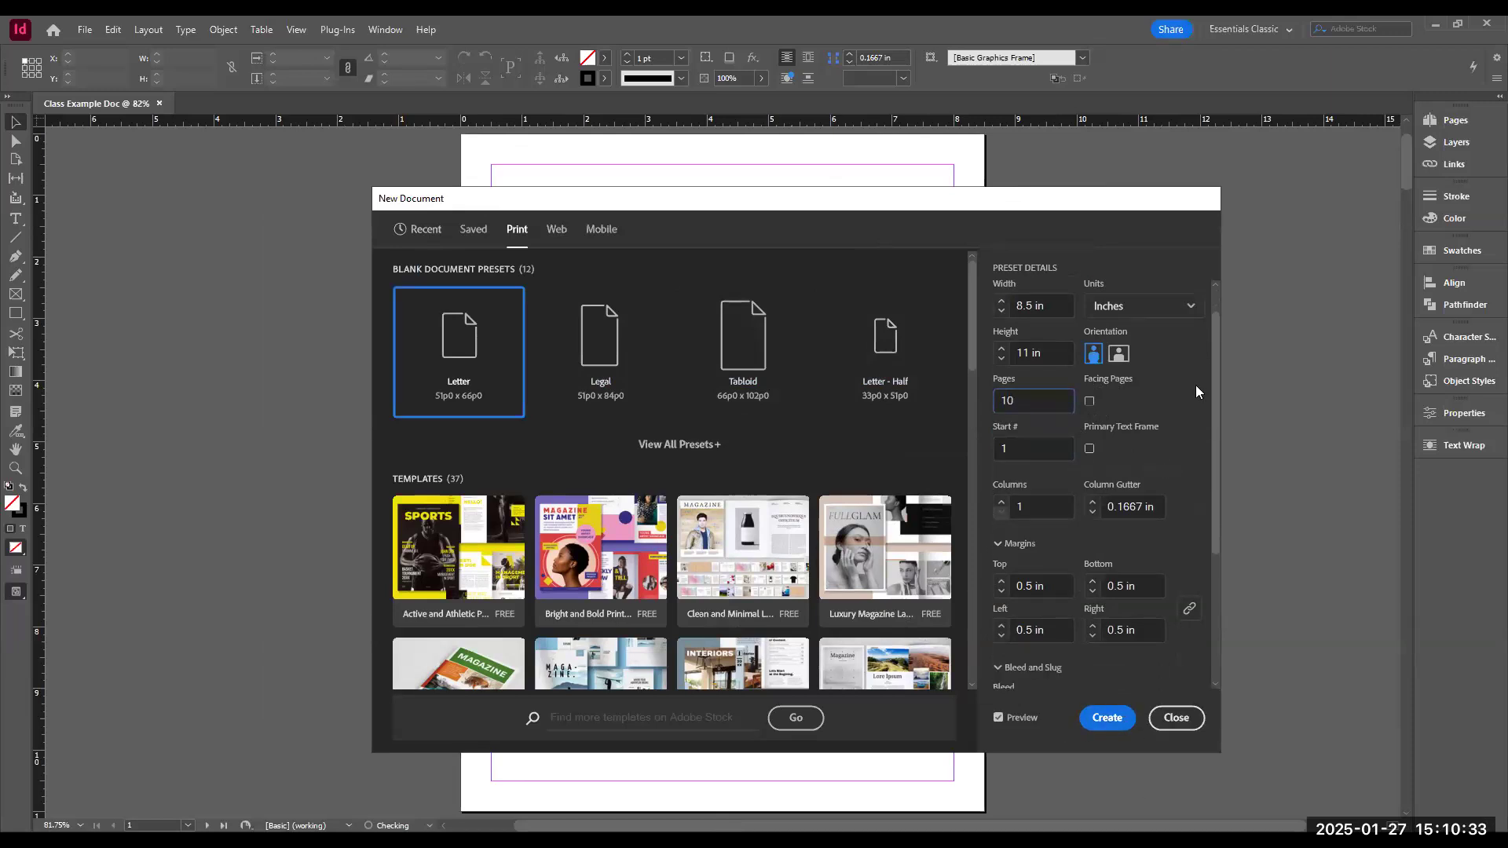
{"action": "scroll", "coordinate": [1063, 413], "scroll_direction": "down", "scroll_amount": 2}
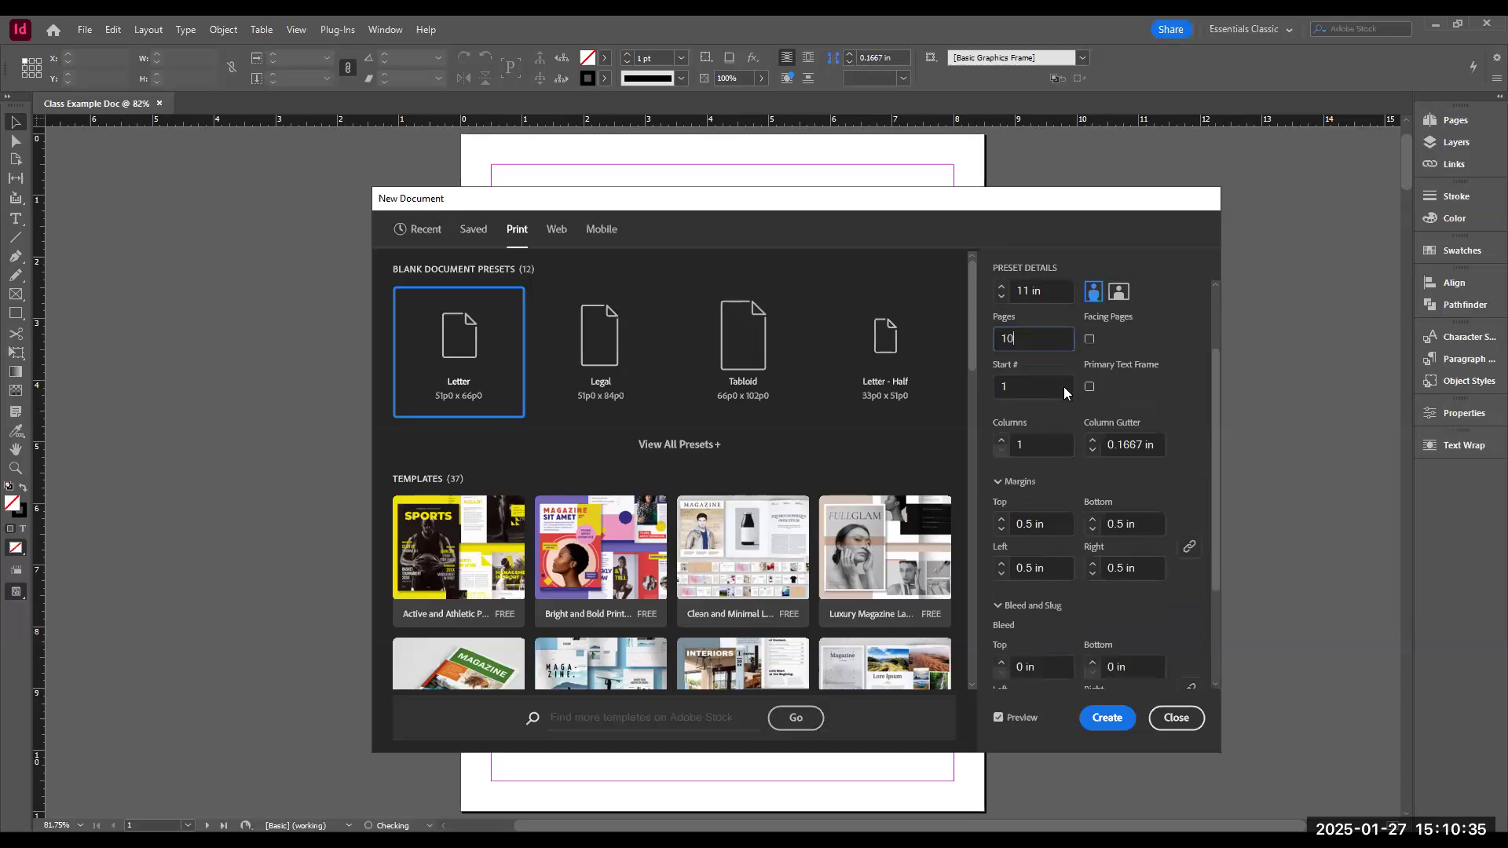
{"action": "scroll", "coordinate": [1063, 386], "scroll_direction": "down", "scroll_amount": 1}
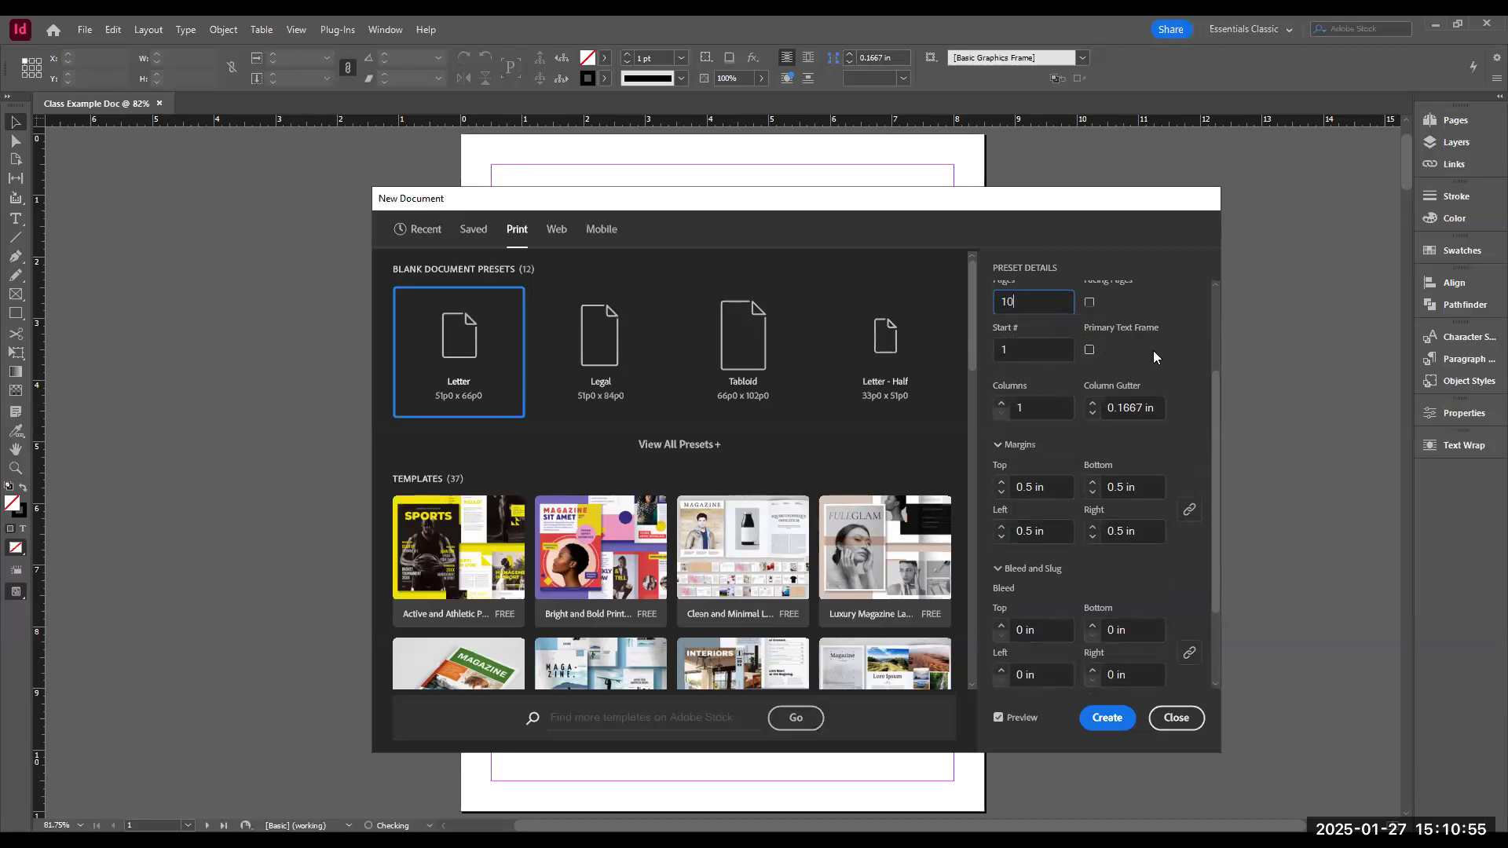
{"action": "left_click_drag", "start_coordinate": [1213, 380], "coordinate": [1219, 416]}
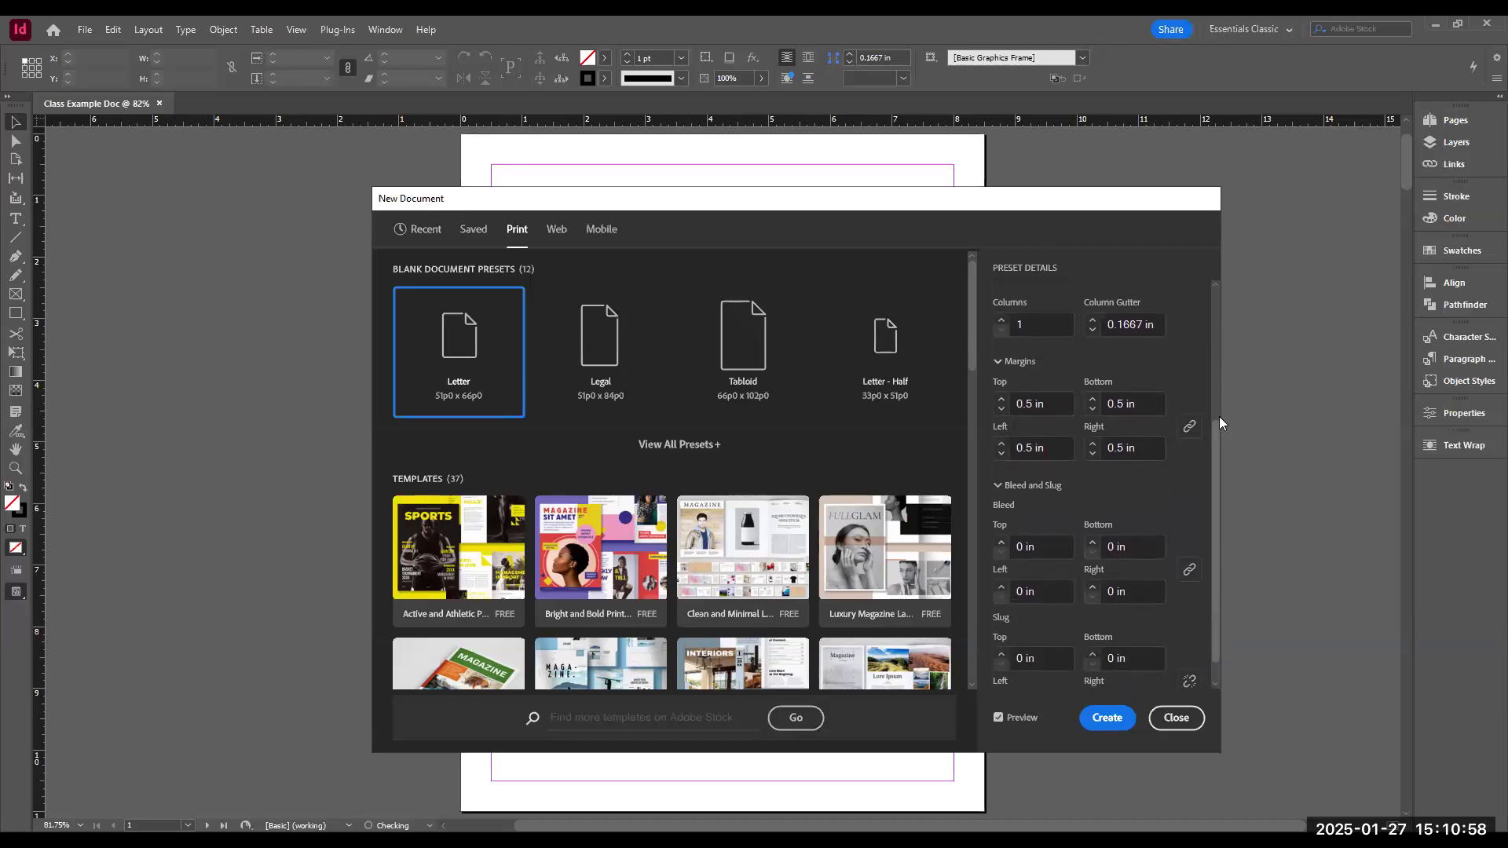
{"action": "left_click", "coordinate": [1002, 319]}
{"action": "left_click", "coordinate": [1002, 320]}
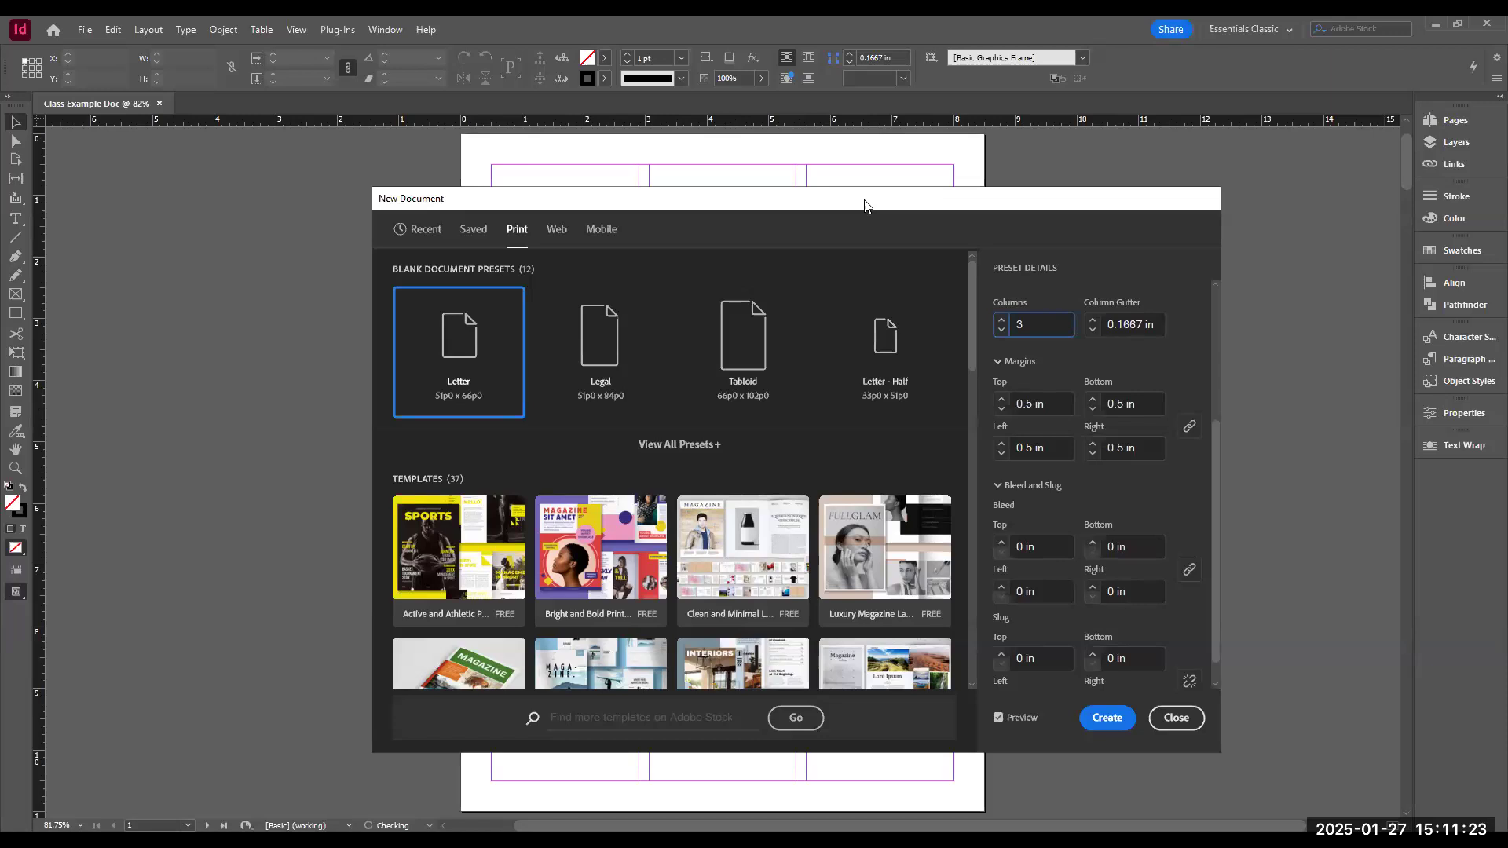
{"action": "left_click_drag", "start_coordinate": [865, 201], "coordinate": [842, 192]}
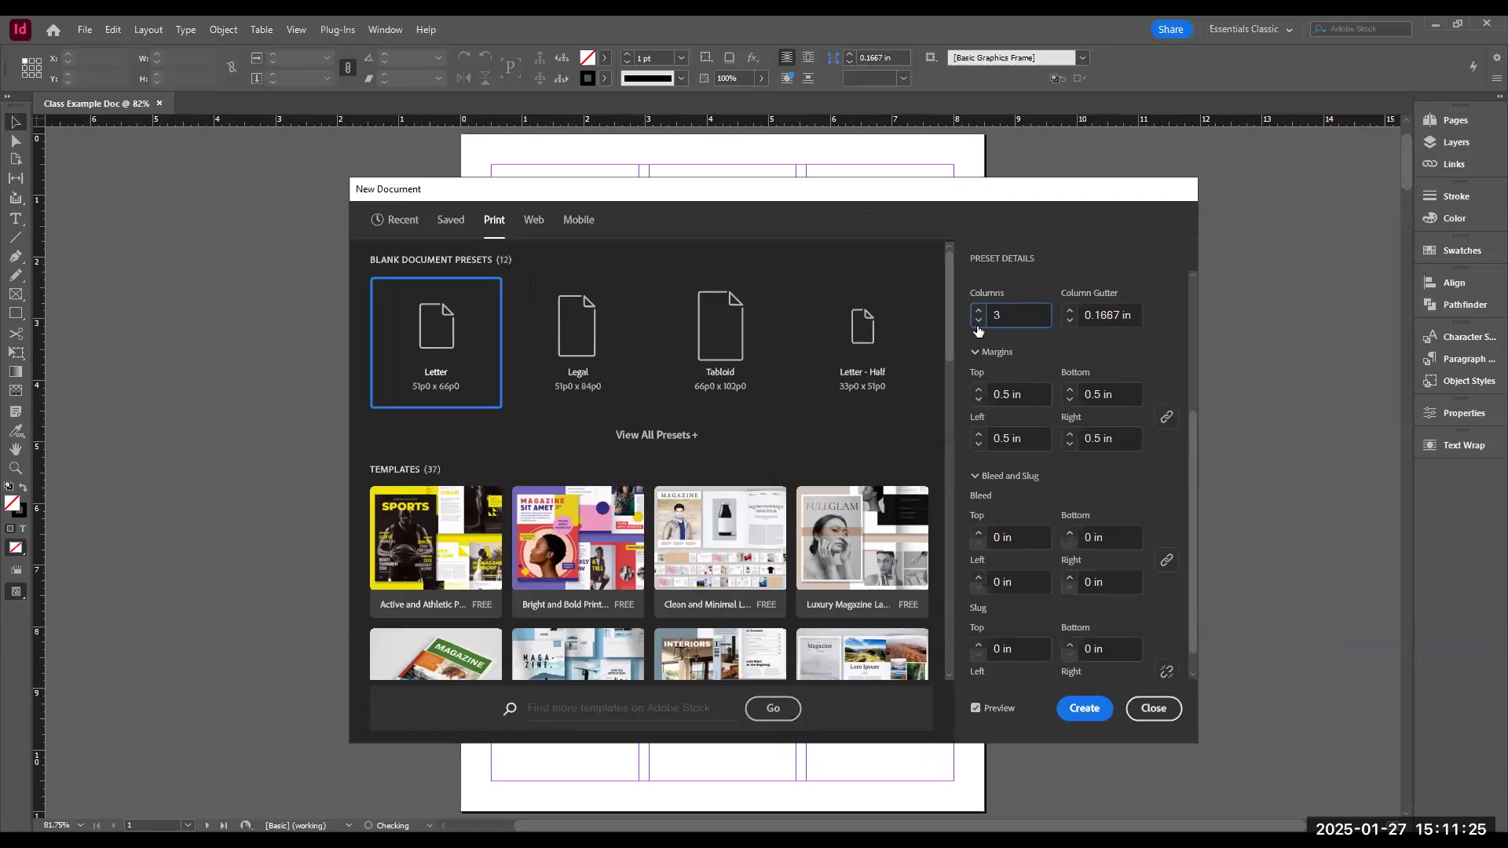
{"action": "left_click", "coordinate": [978, 321]}
{"action": "left_click", "coordinate": [979, 320]}
{"action": "left_click_drag", "start_coordinate": [805, 195], "coordinate": [871, 162]}
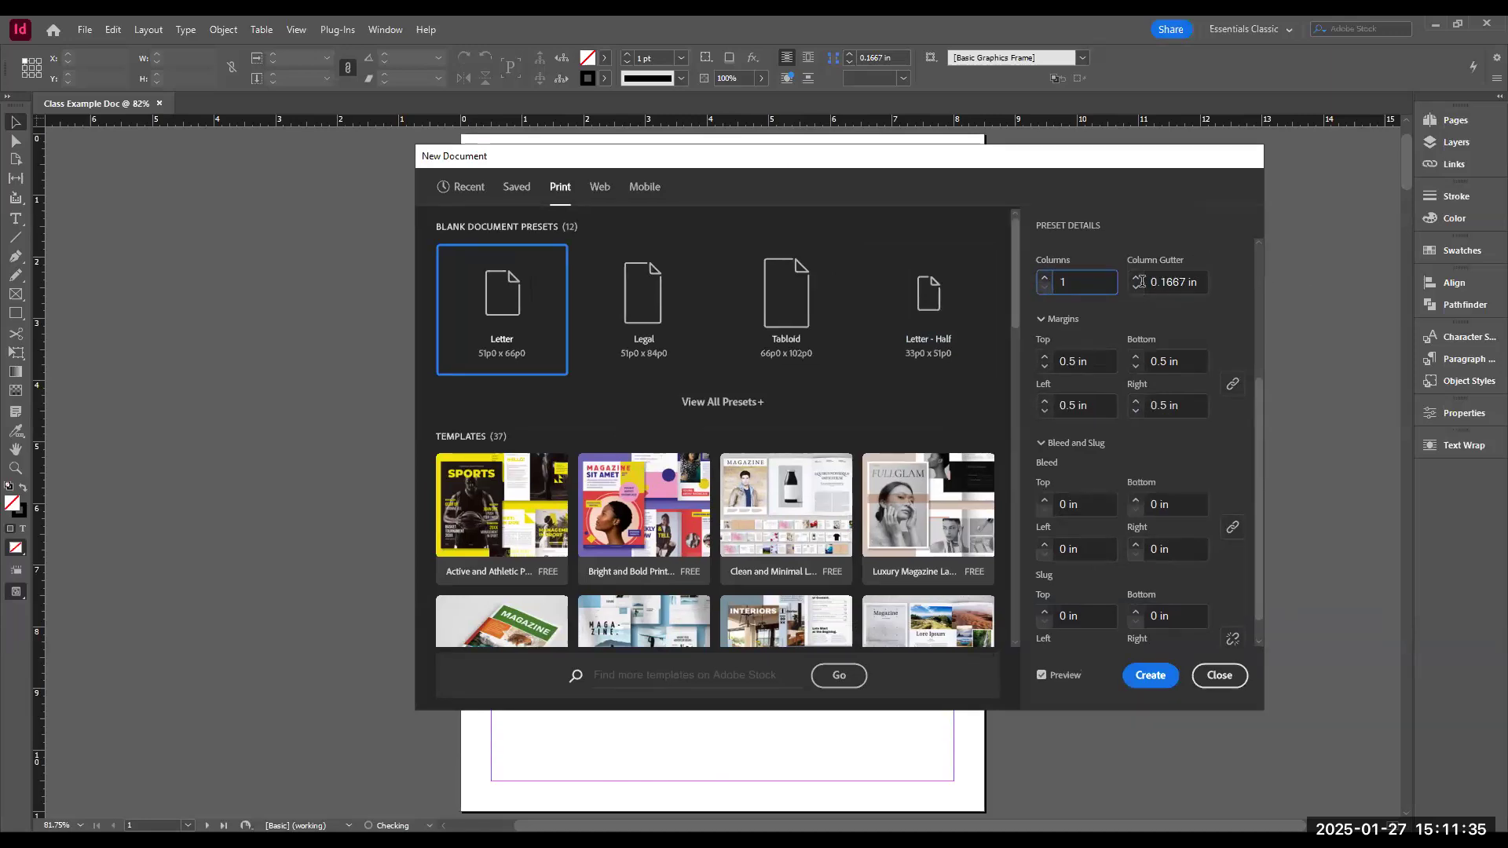
- Try a two-column layout with a 0.625 in column gutter in the preview
{"action": "left_click", "coordinate": [1045, 278]}
{"action": "left_click_drag", "start_coordinate": [1040, 165], "coordinate": [1040, 311]}
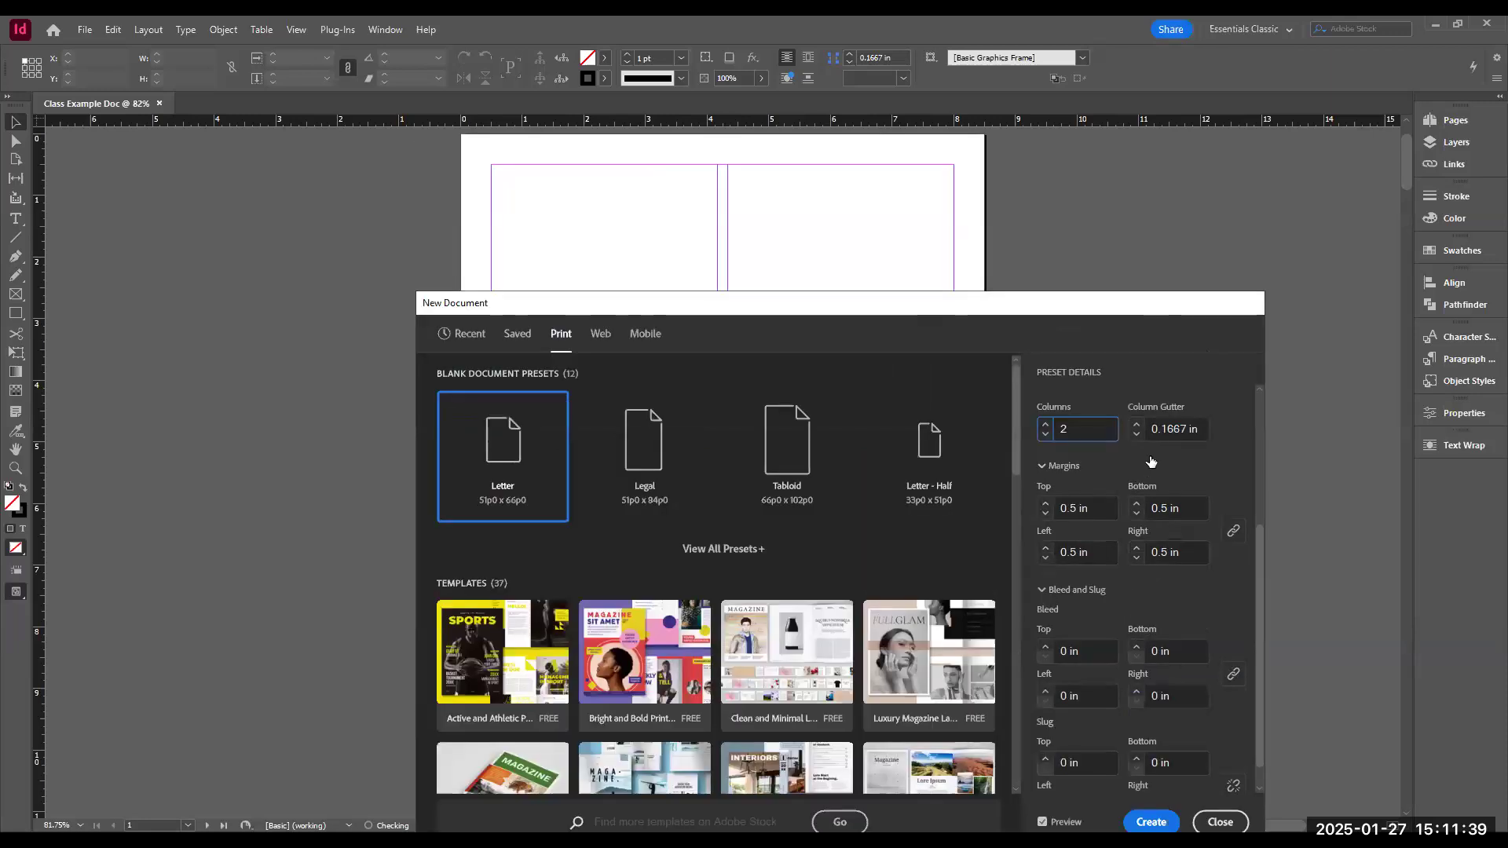
{"action": "left_click", "coordinate": [1136, 425]}
{"action": "left_click", "coordinate": [1136, 425]}
{"action": "left_click", "coordinate": [1135, 425]}
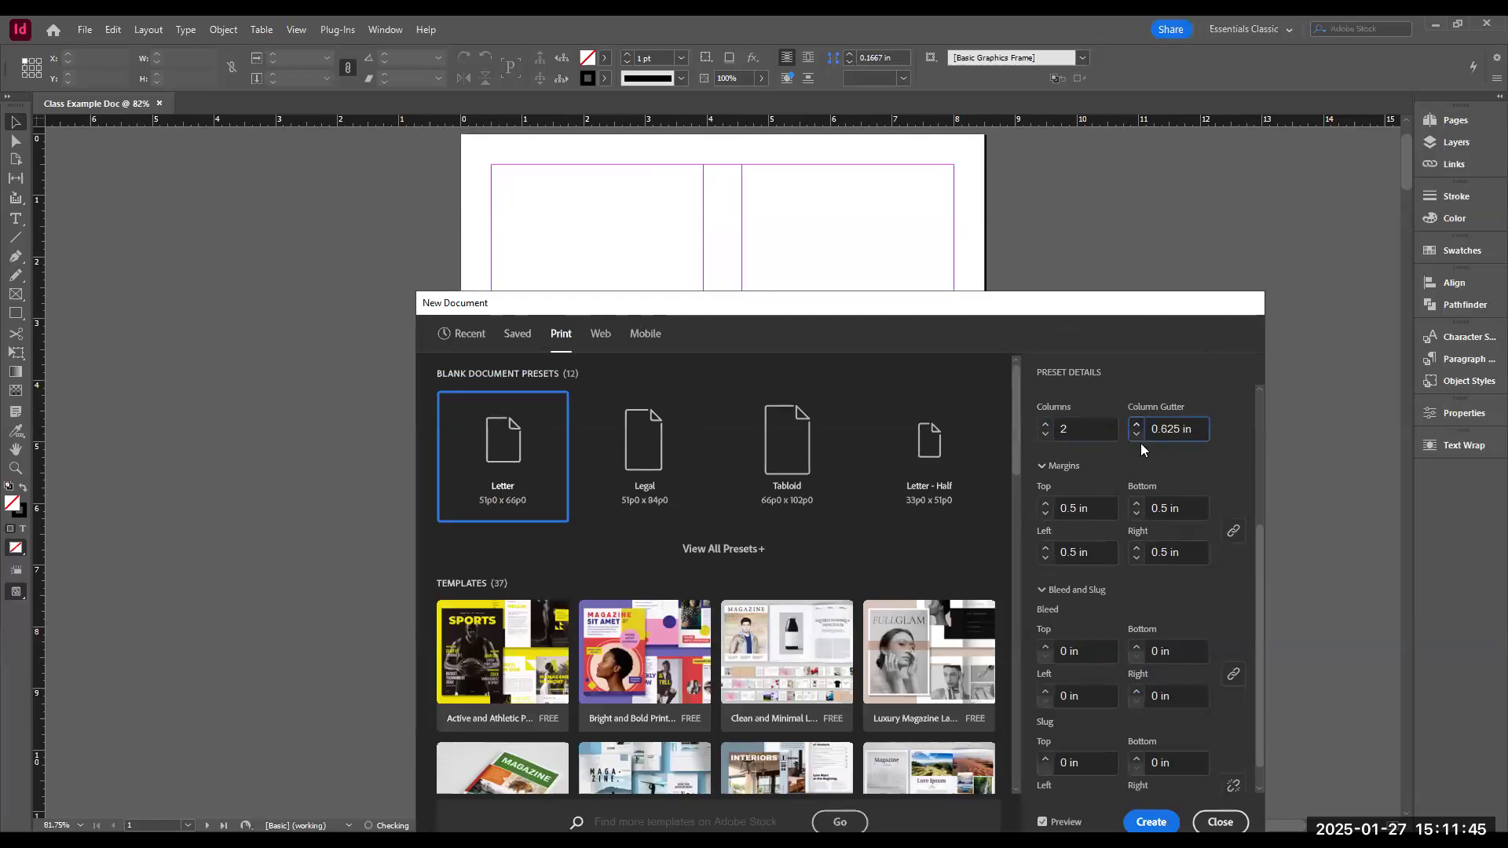
- Reduce the column gutter to 0.375 in and set the document back to one column
{"action": "left_click", "coordinate": [1135, 437]}
{"action": "left_click", "coordinate": [1045, 434]}
{"action": "left_click_drag", "start_coordinate": [1029, 308], "coordinate": [1016, 193]}
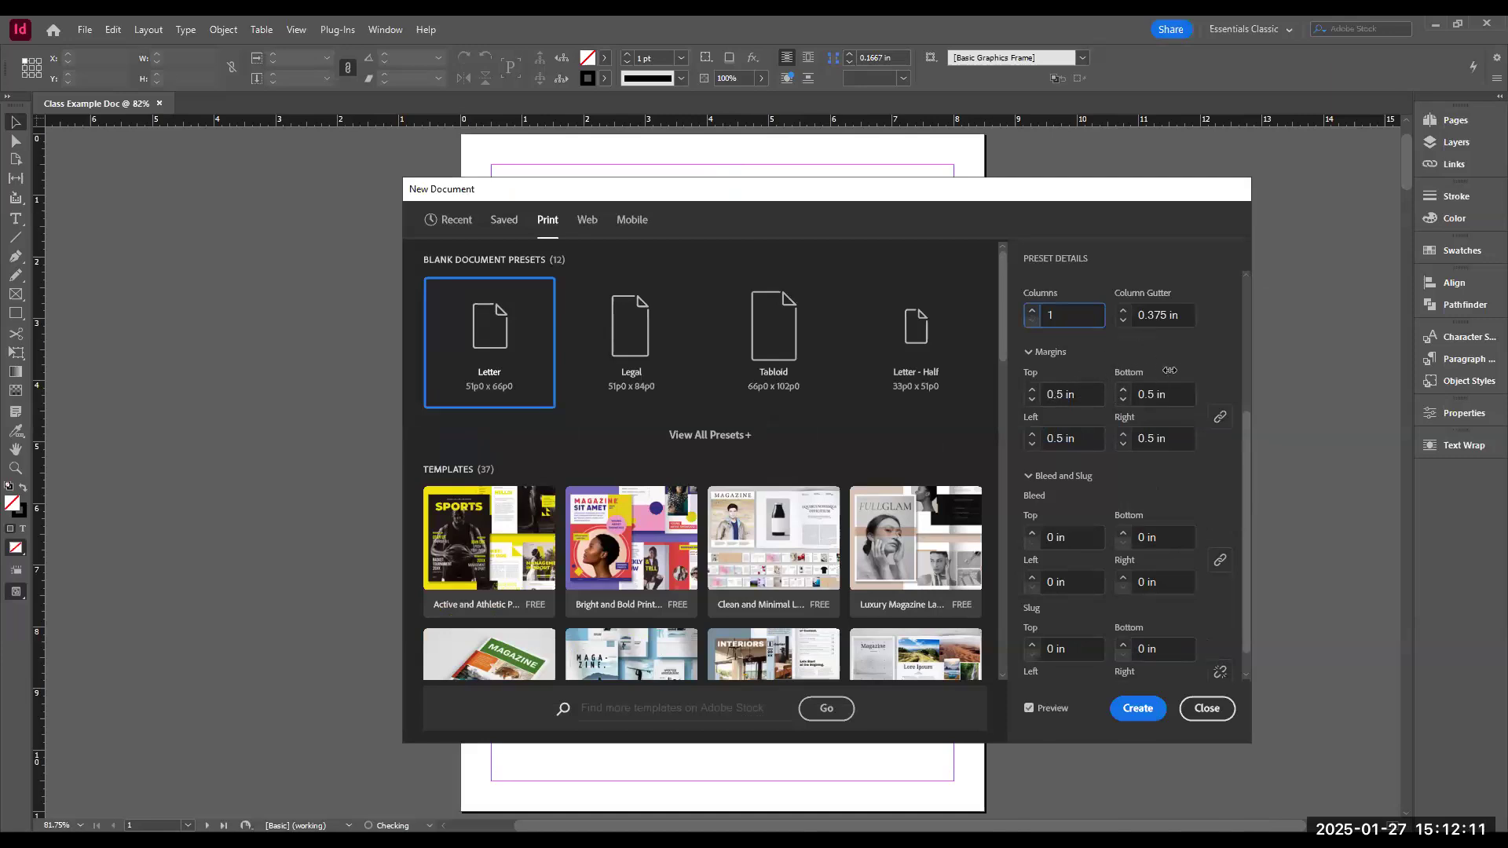
- Set all page margins to 0.75 in and create the document
{"action": "left_click", "coordinate": [1219, 418]}
{"action": "left_click", "coordinate": [1084, 396]}
{"action": "key", "text": "BackSpace"}
{"action": "type", "text": "75"}
{"action": "key", "text": "Return"}
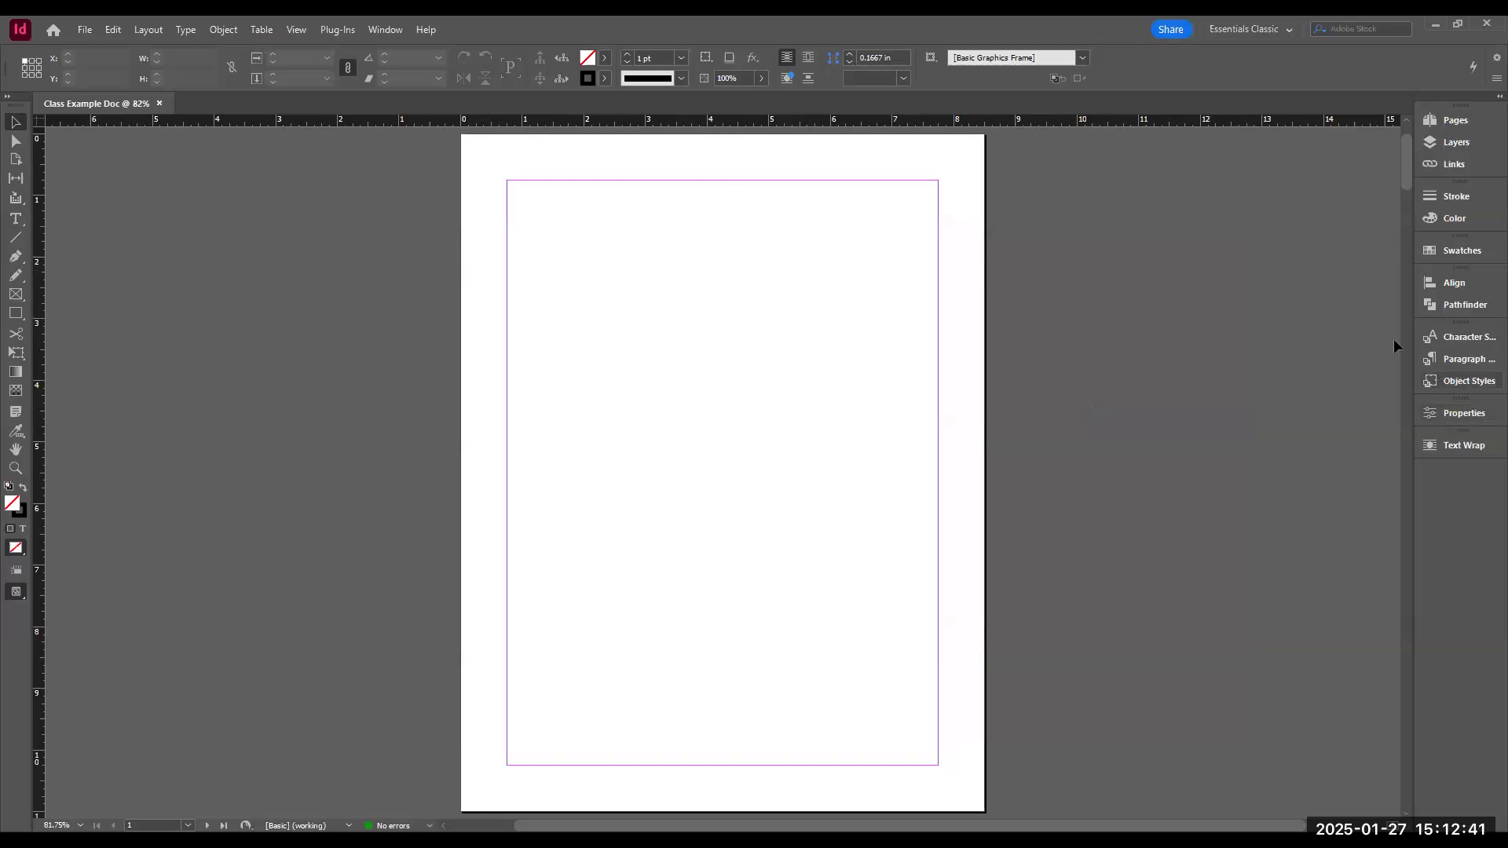
- Display the properties of the new document
{"action": "left_click", "coordinate": [106, 26]}
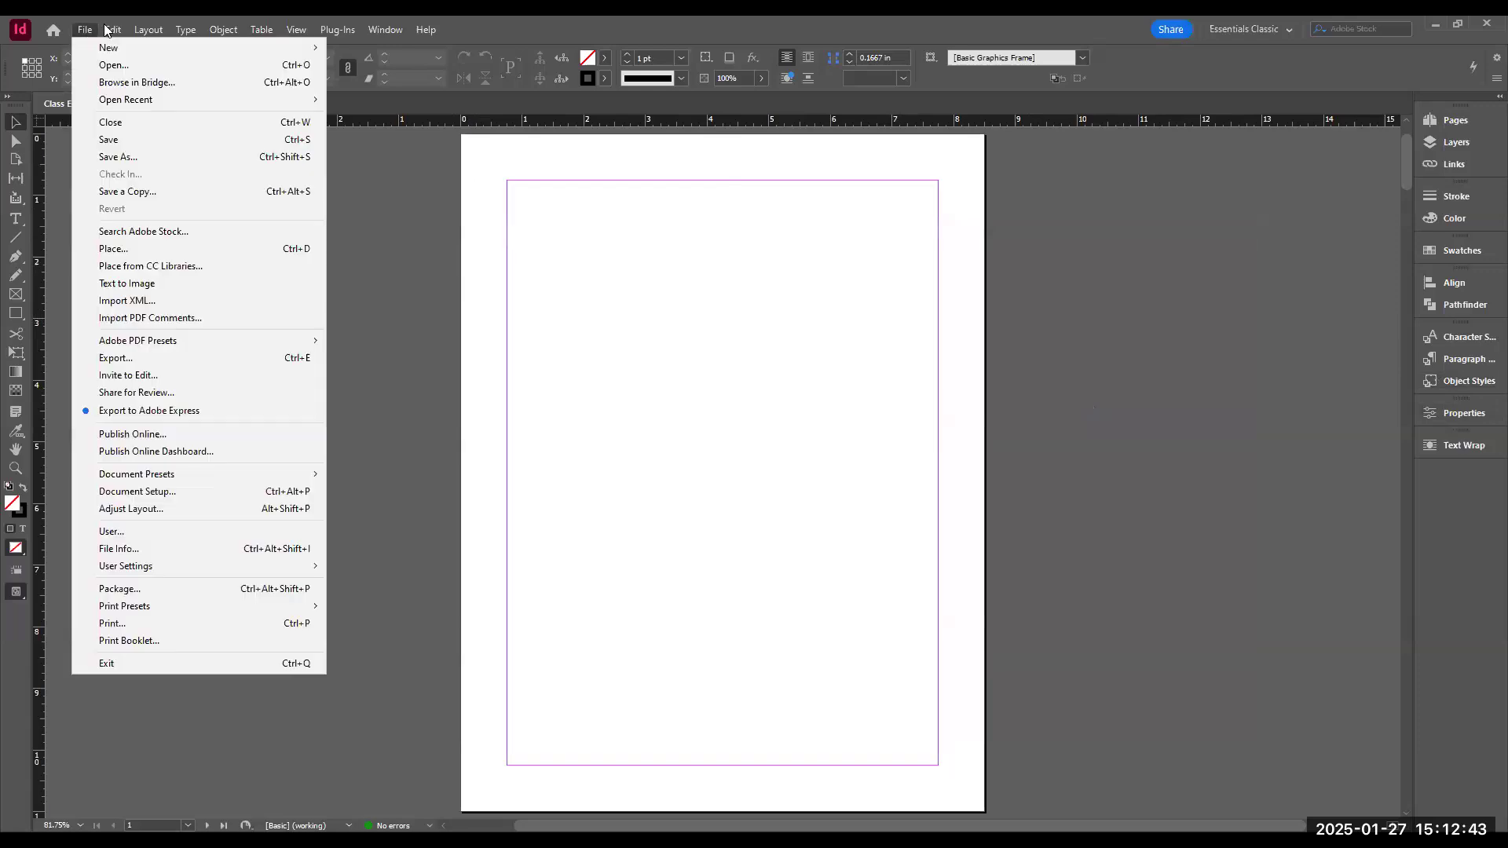
{"action": "left_click", "coordinate": [1448, 108]}
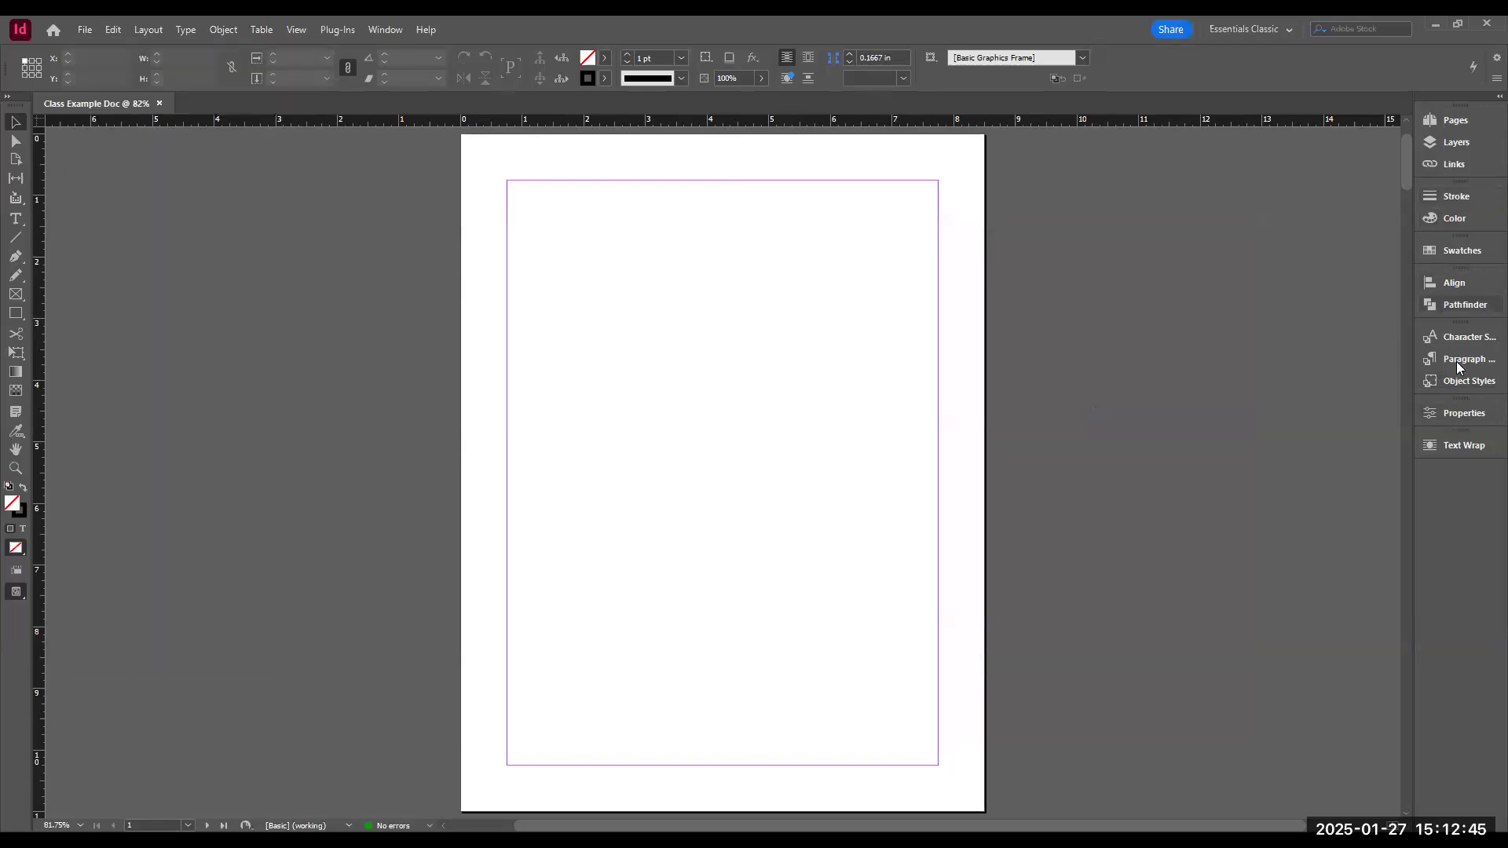
{"action": "left_click", "coordinate": [1464, 413]}
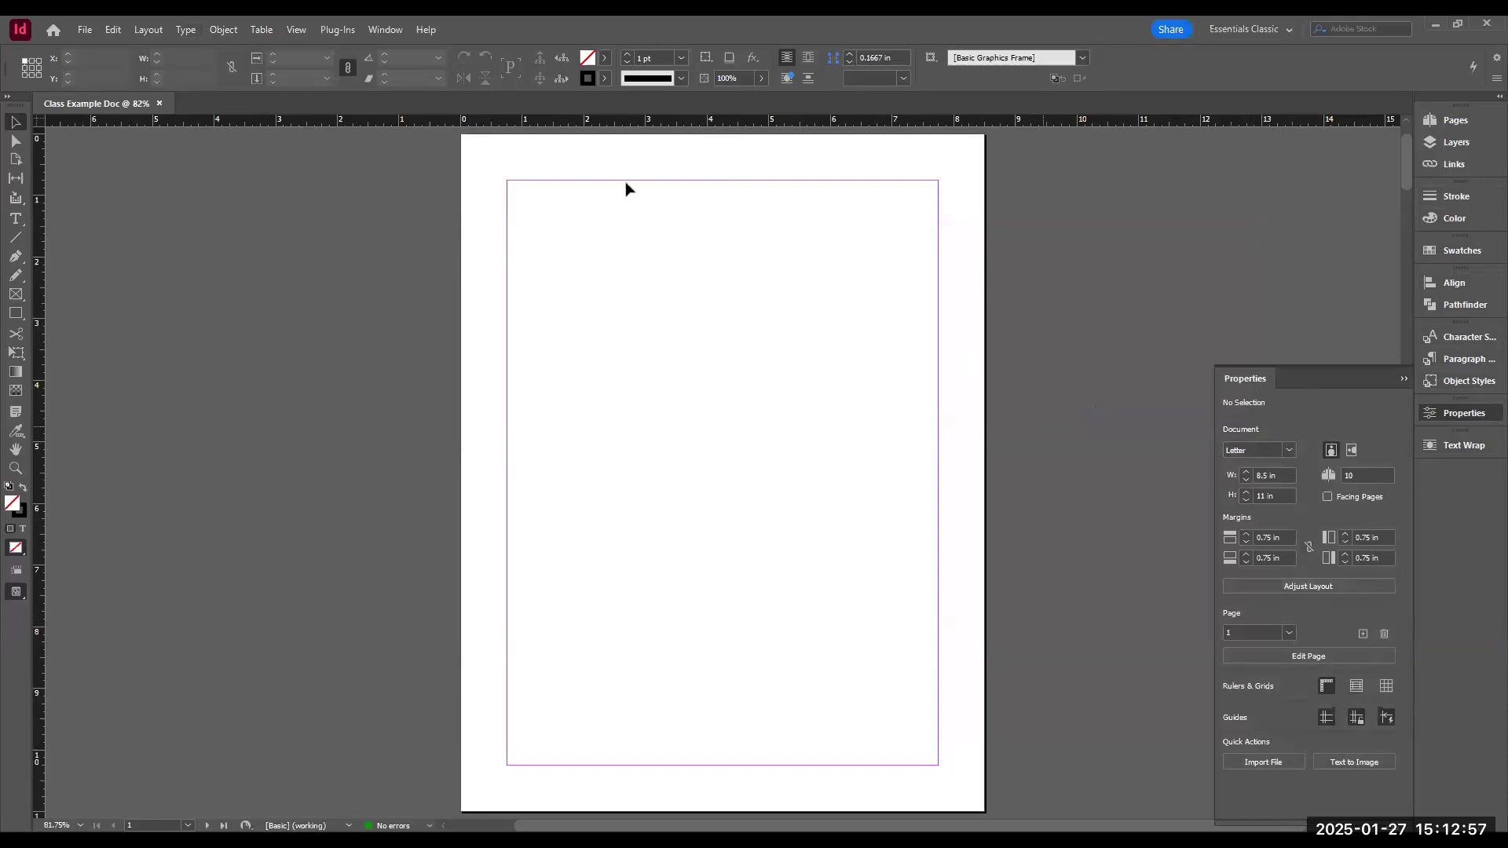
- Set the number of pages to 1 in the document setup
{"action": "left_click", "coordinate": [86, 30]}
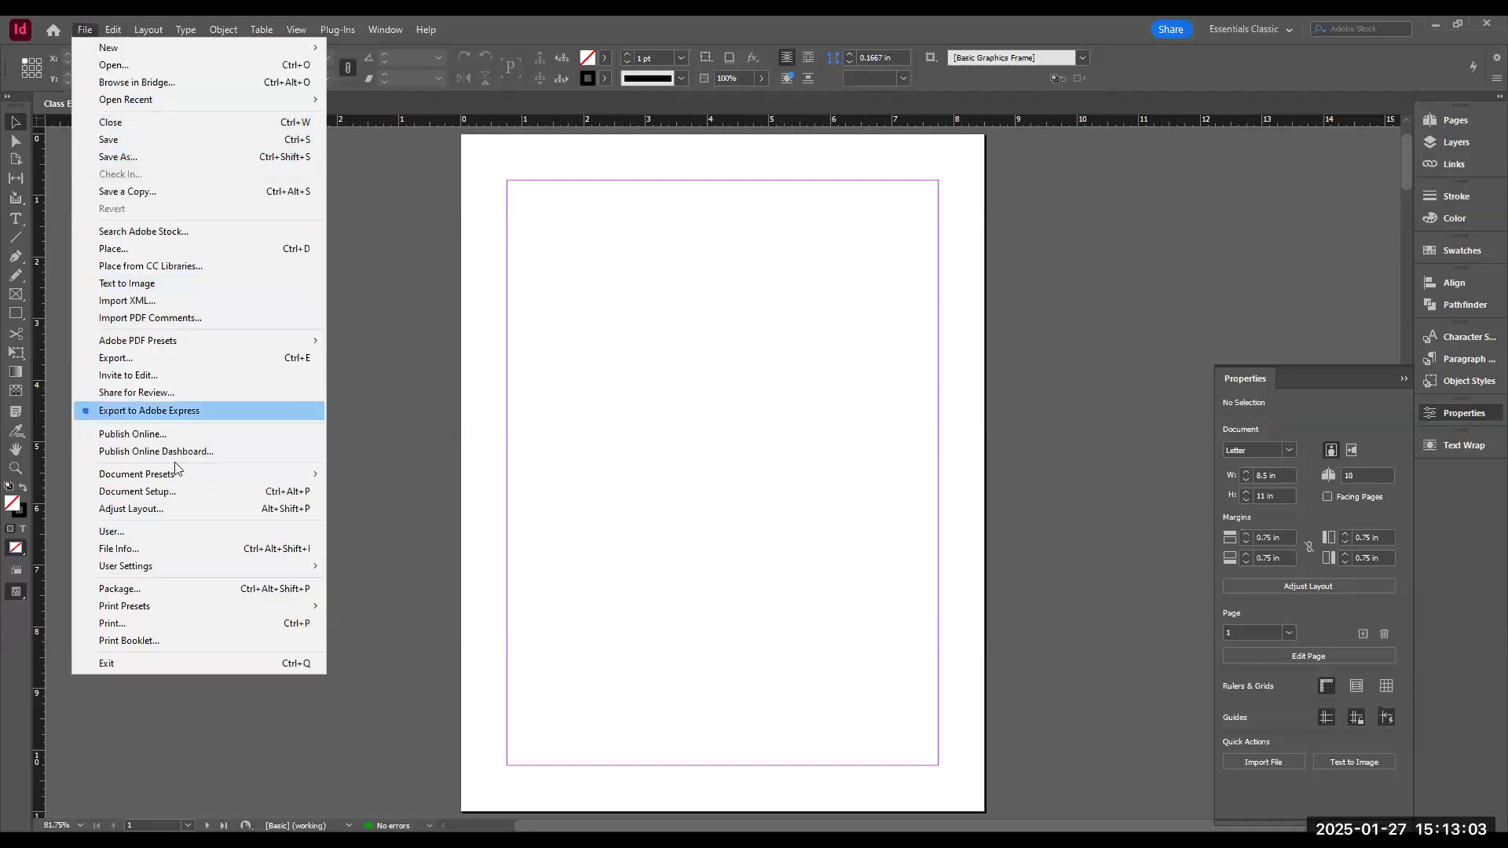
{"action": "left_click", "coordinate": [175, 491]}
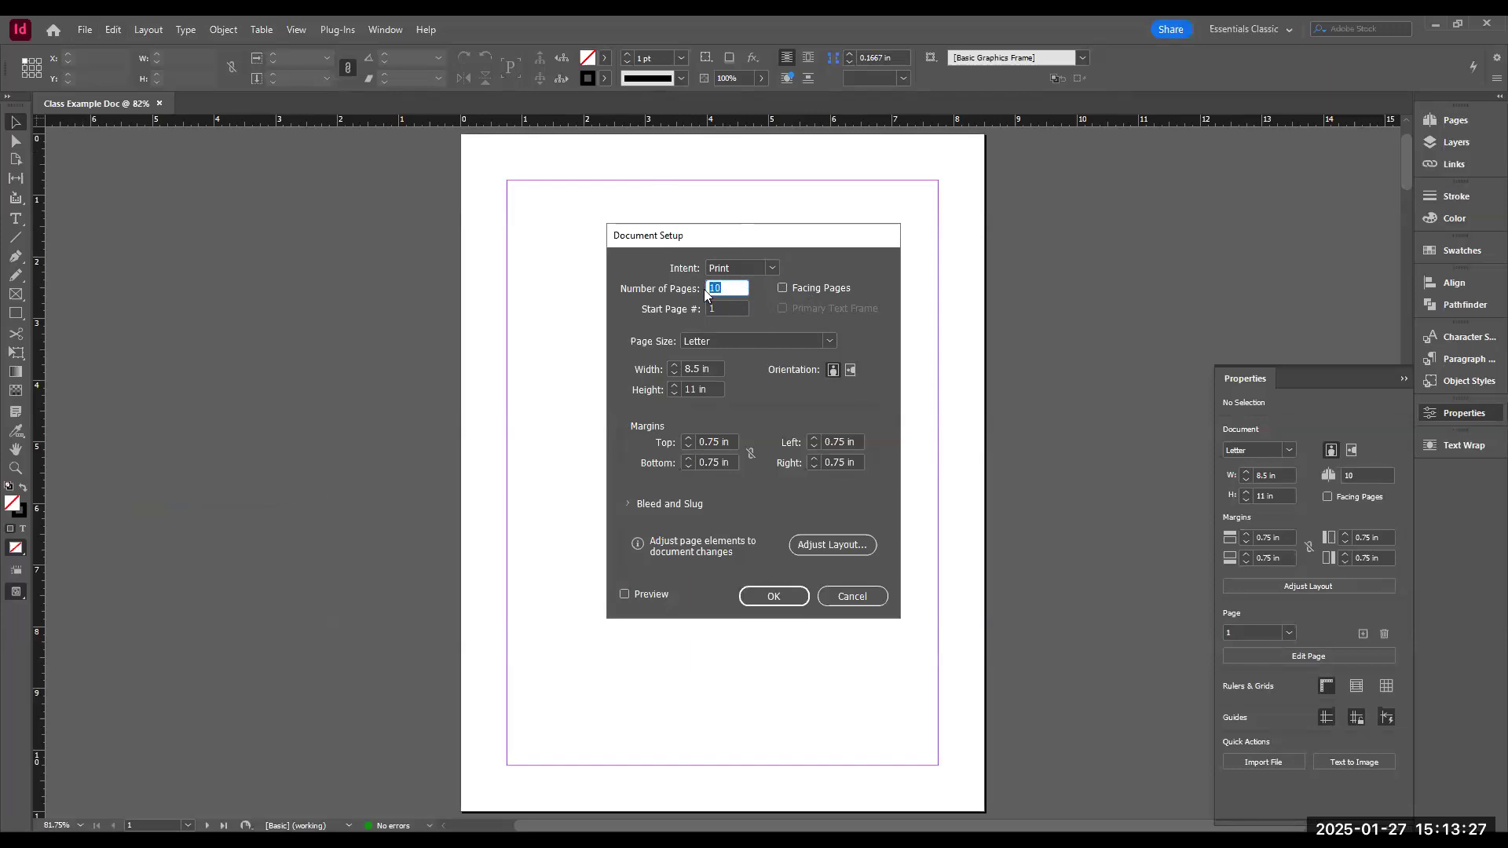
{"action": "type", "text": "1"}
- Link the four page margins in the document setup and set them all to 0.25 in
{"action": "left_click", "coordinate": [750, 454]}
{"action": "left_click", "coordinate": [751, 457]}
{"action": "left_click", "coordinate": [751, 455]}
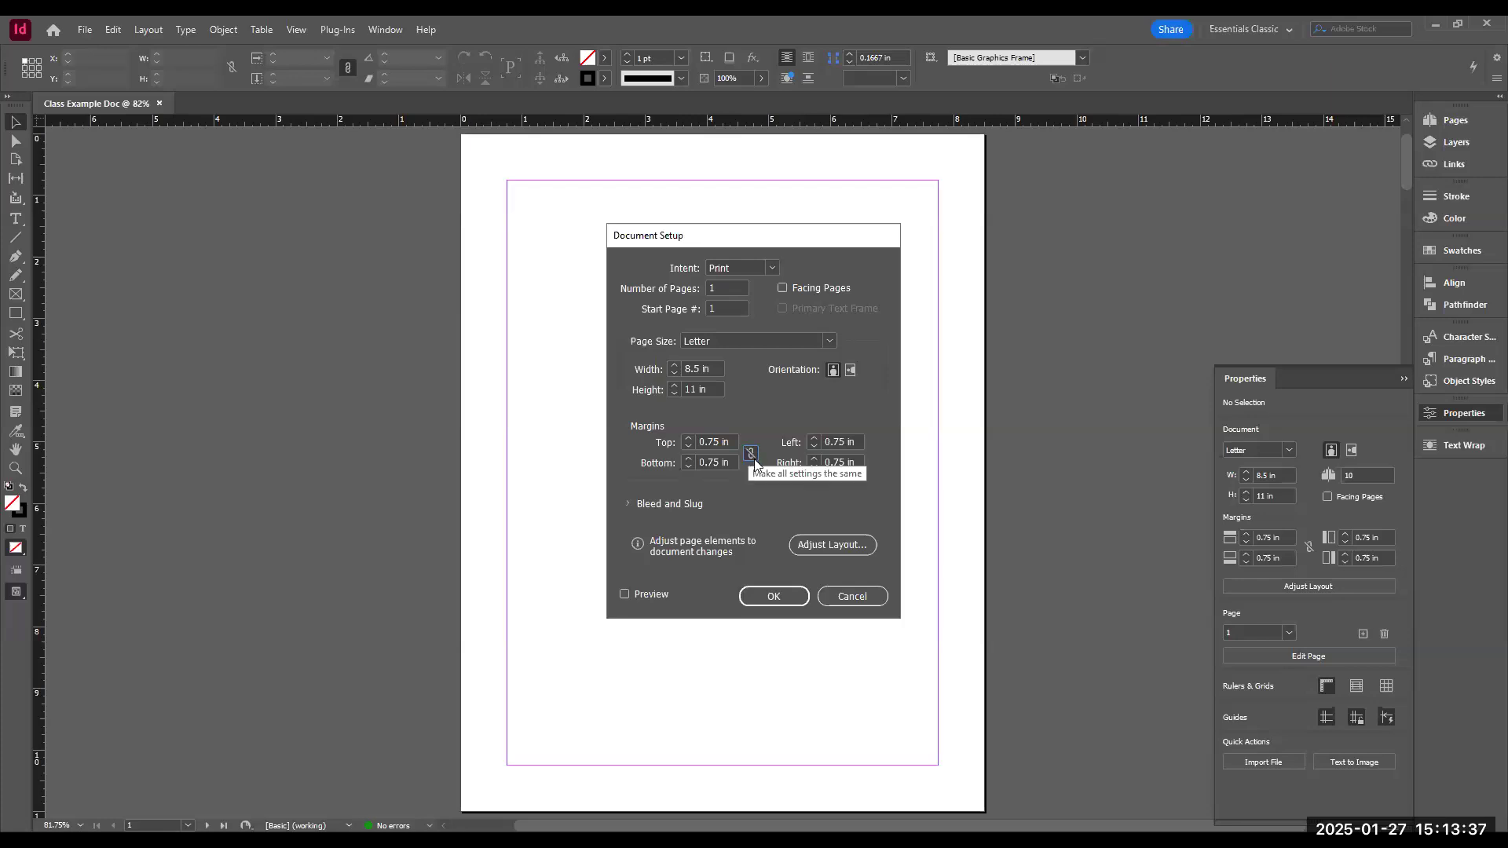
{"action": "left_click", "coordinate": [716, 441]}
{"action": "left_click_drag", "start_coordinate": [723, 441], "coordinate": [708, 440]}
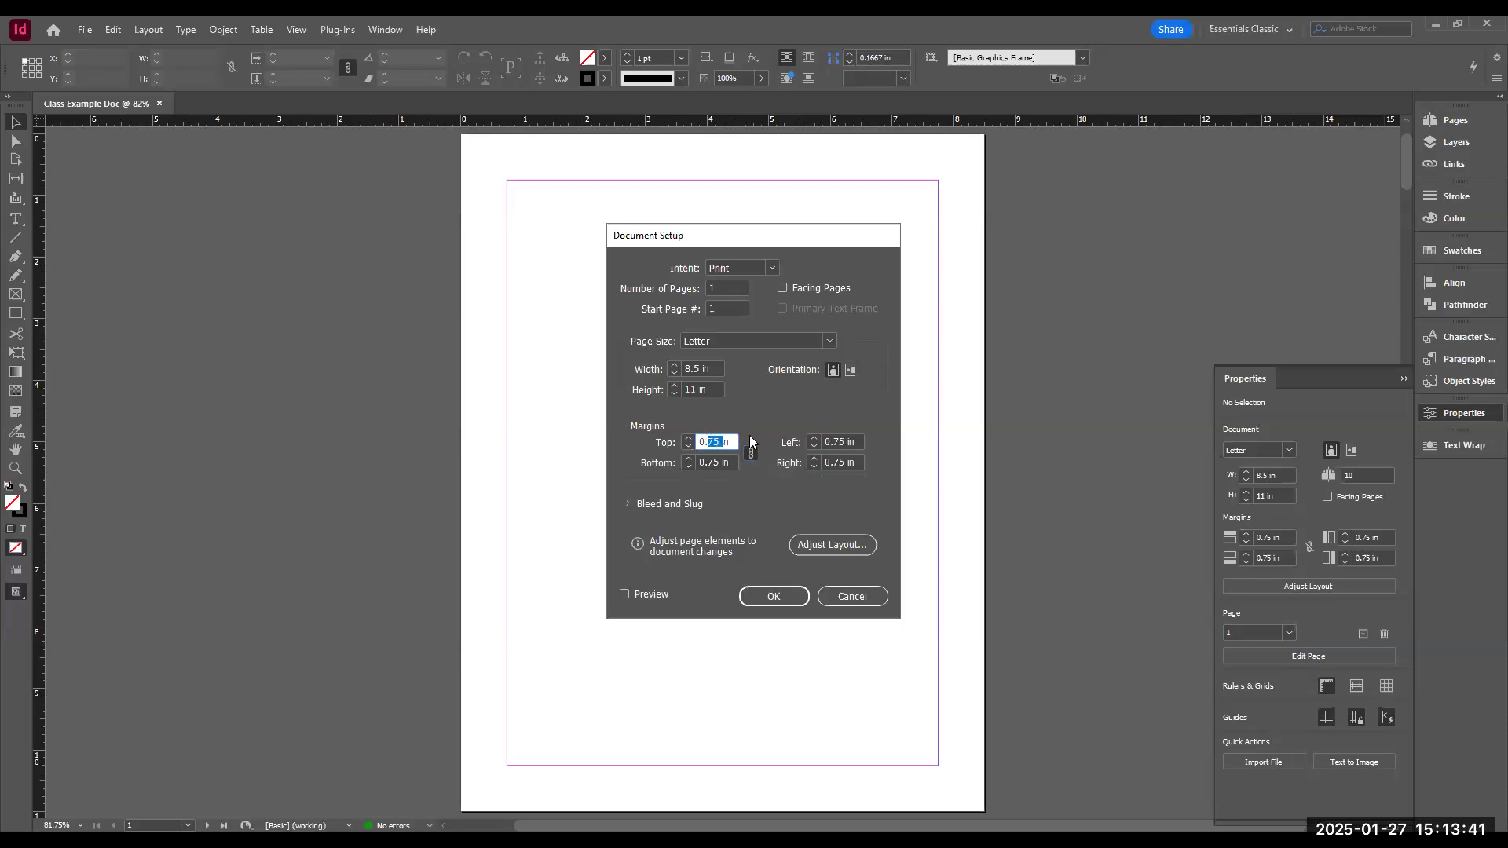
{"action": "type", "text": "25"}
{"action": "key", "text": "Tab"}
{"action": "left_click", "coordinate": [751, 454]}
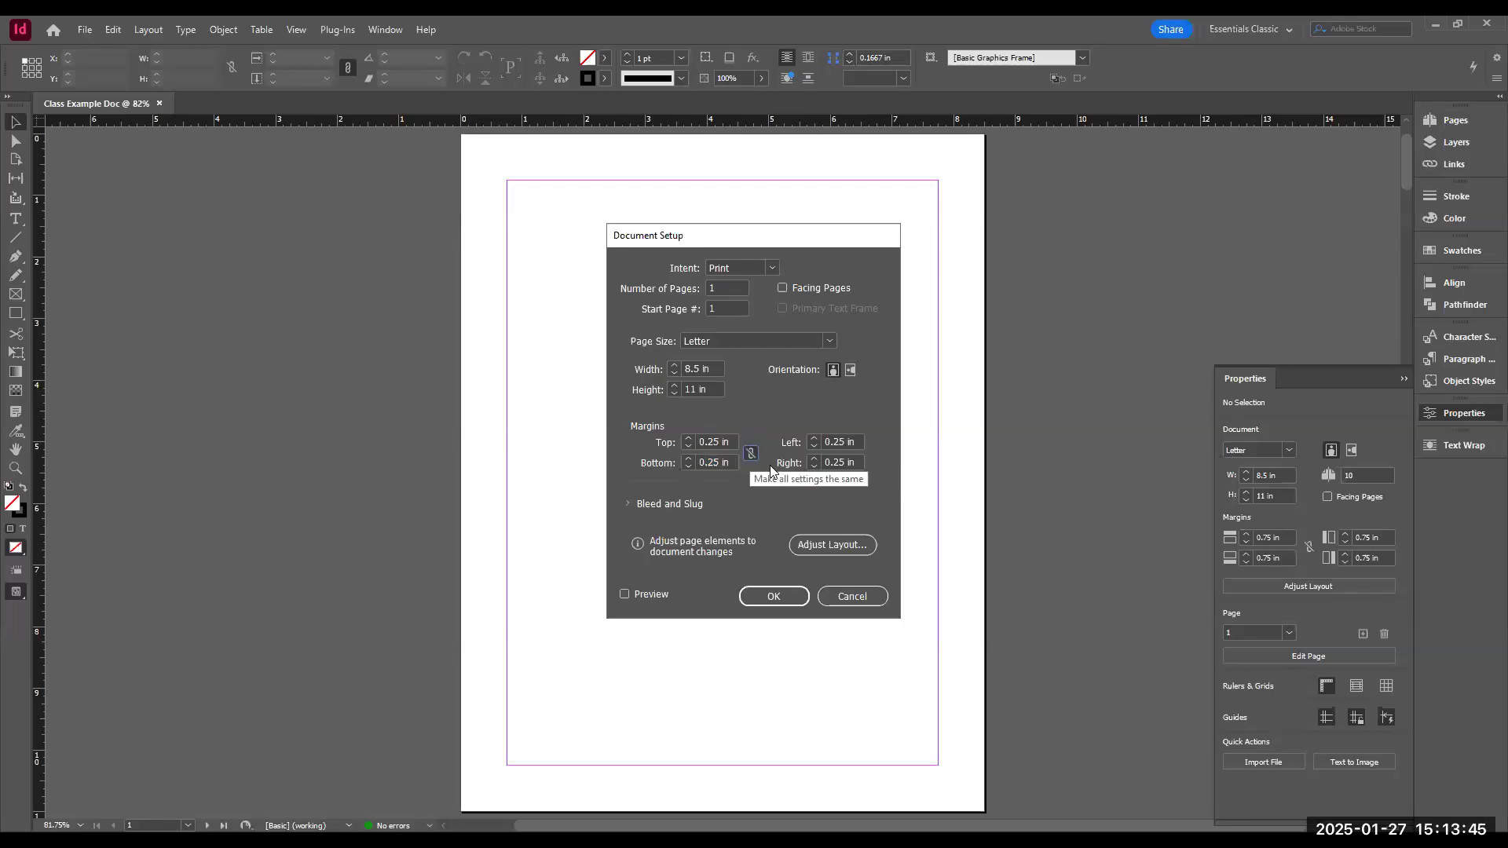
- Try 0.5 in margins on all four sides of the page
{"action": "left_click", "coordinate": [710, 463]}
{"action": "key", "text": "BackSpace"}
{"action": "key", "text": "Tab"}
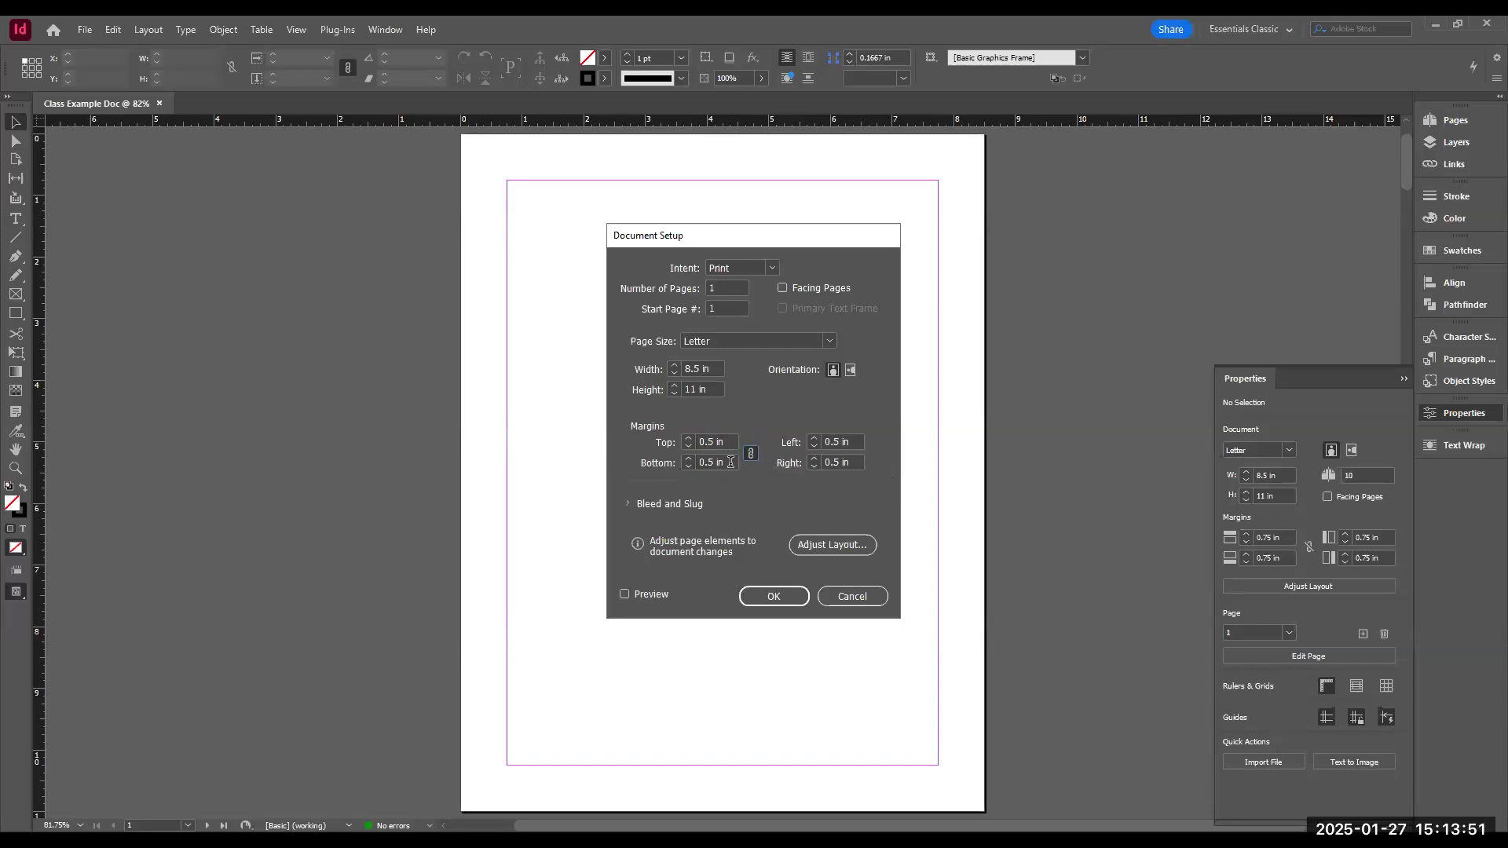
- Set the margins back to 0.25 in on all sides and keep them linked
{"action": "left_click", "coordinate": [750, 458]}
{"action": "left_click", "coordinate": [714, 461]}
{"action": "type", "text": "2"}
{"action": "key", "text": "Tab"}
{"action": "left_click", "coordinate": [714, 462]}
{"action": "left_click", "coordinate": [750, 453]}
{"action": "left_click", "coordinate": [711, 440]}
{"action": "type", "text": "2"}
{"action": "key", "text": "Tab"}
- Set a 0.25 in bleed on all four sides of the page and turn on the preview
{"action": "left_click", "coordinate": [629, 503]}
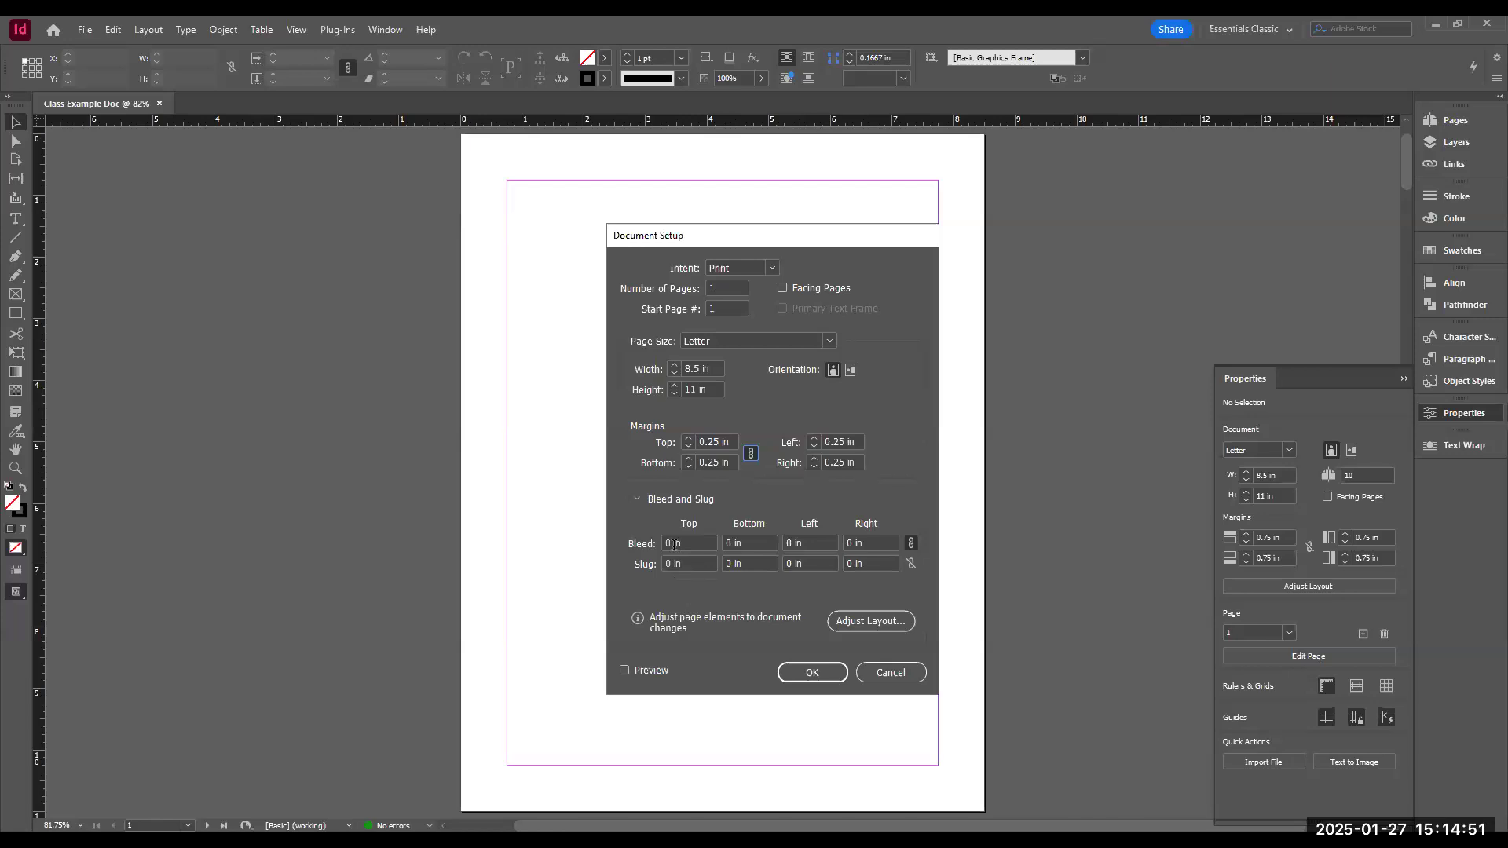
{"action": "left_click", "coordinate": [672, 544]}
{"action": "key", "text": "BackSpace"}
{"action": "type", "text": ".25"}
{"action": "key", "text": "Tab"}
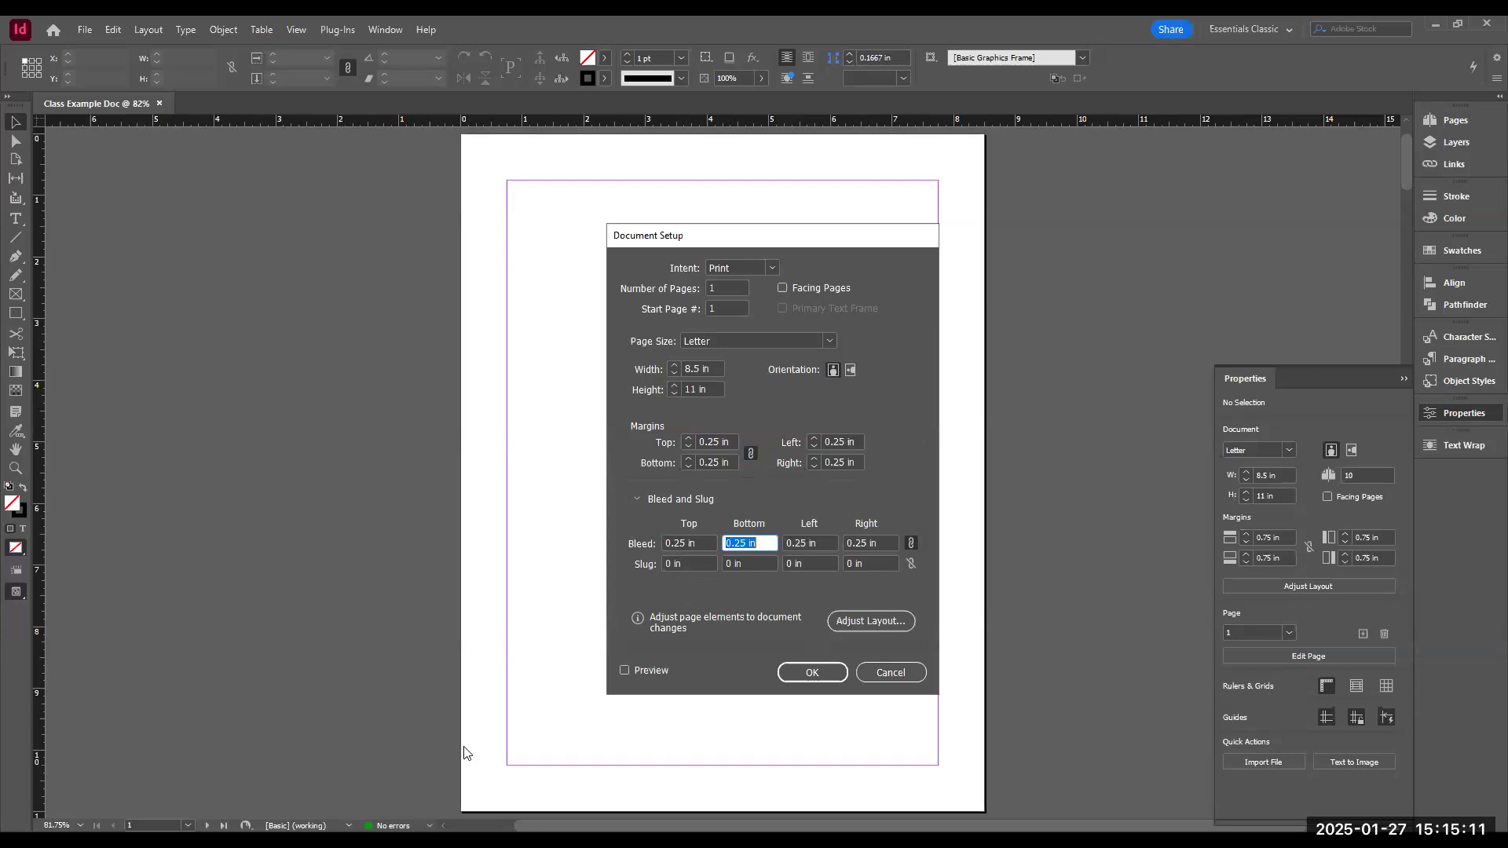
{"action": "left_click", "coordinate": [624, 671]}
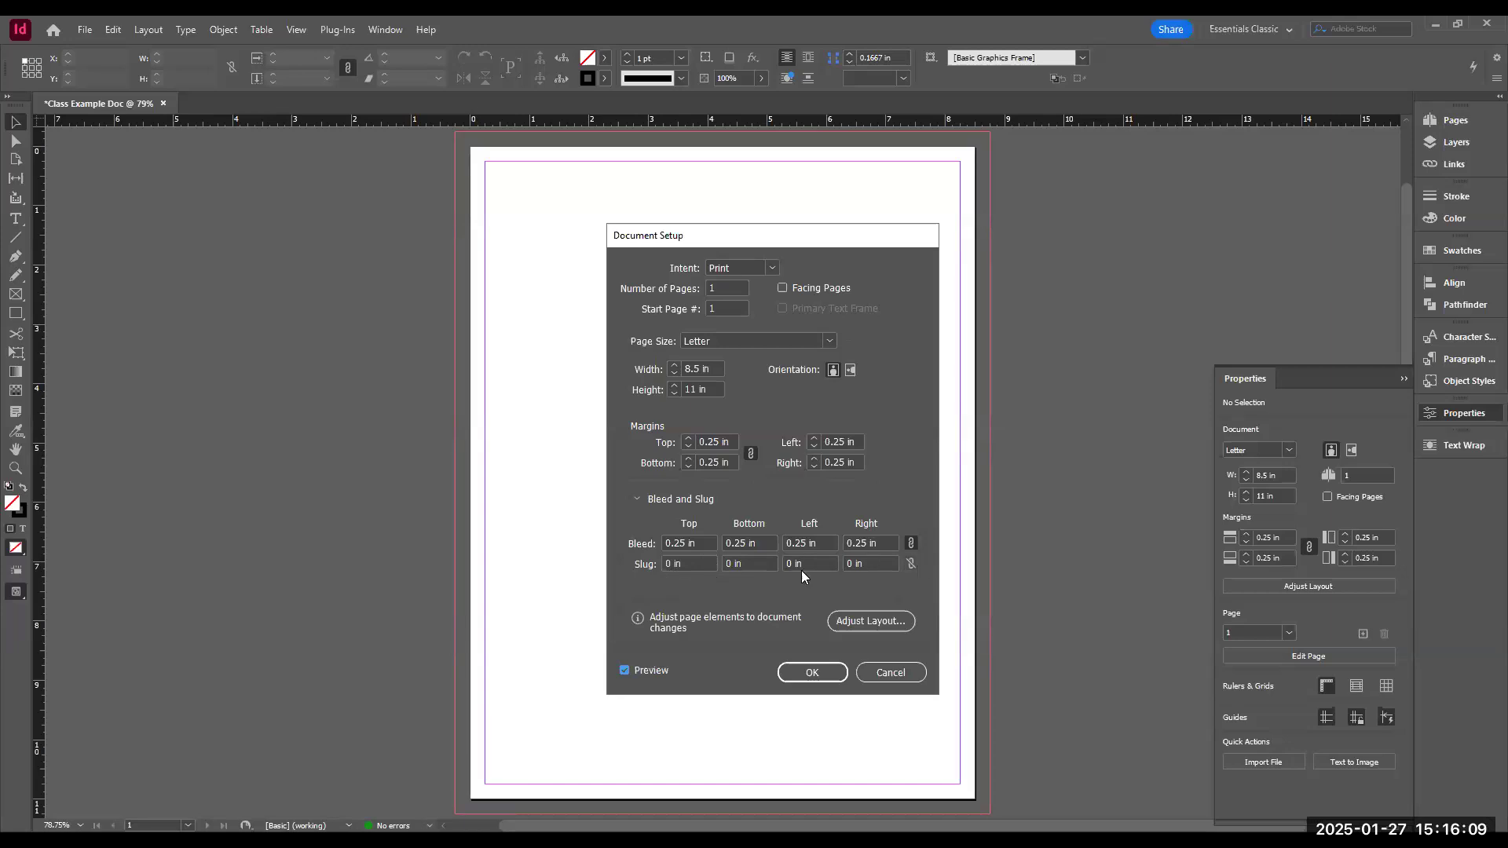
- Link the slug values and try a 5 in slug on all four sides
{"action": "left_click", "coordinate": [912, 562]}
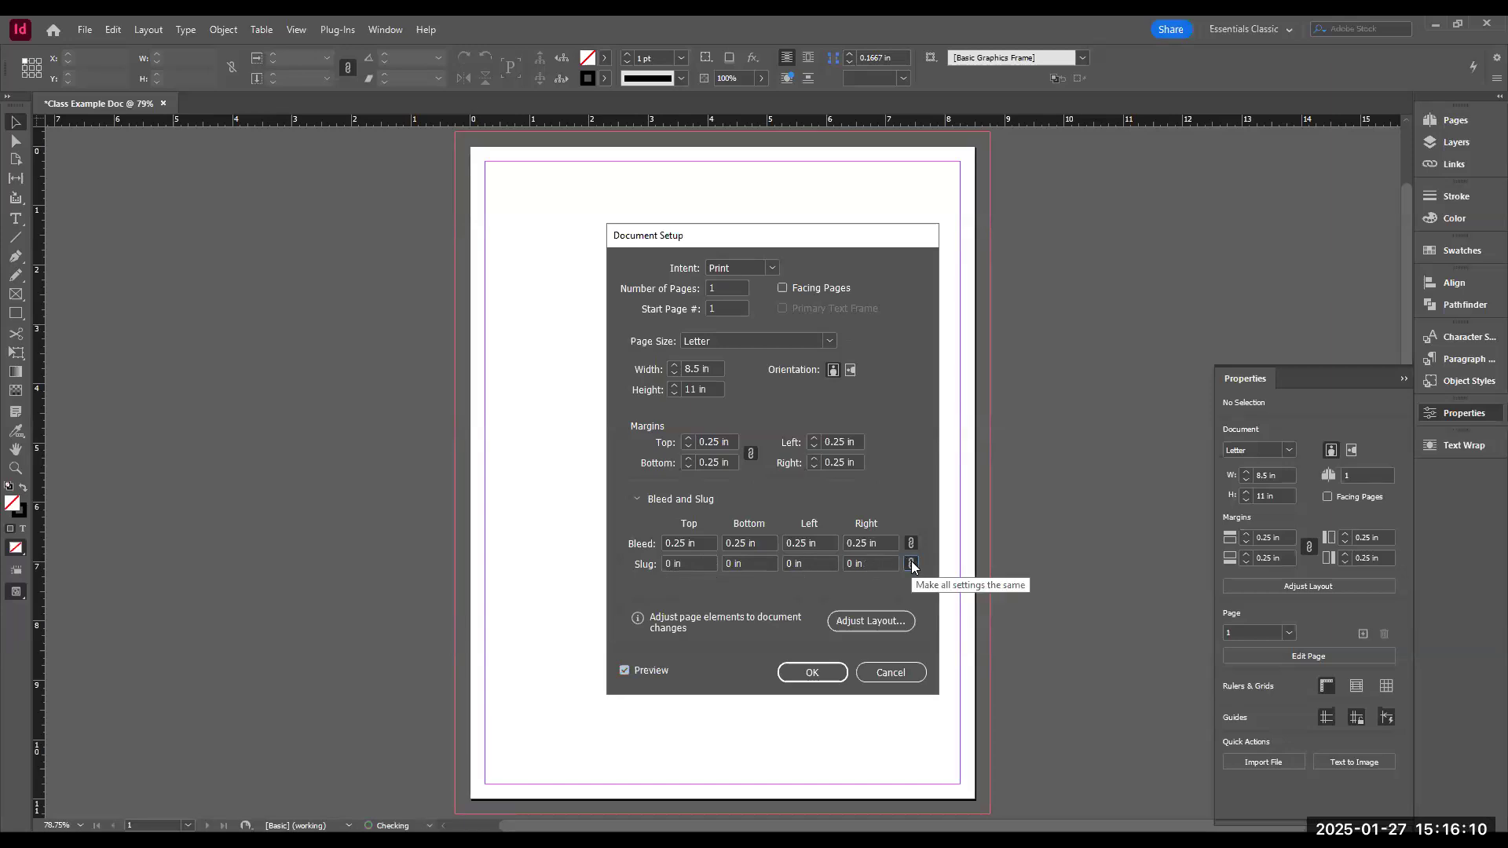
{"action": "double_click", "coordinate": [667, 563]}
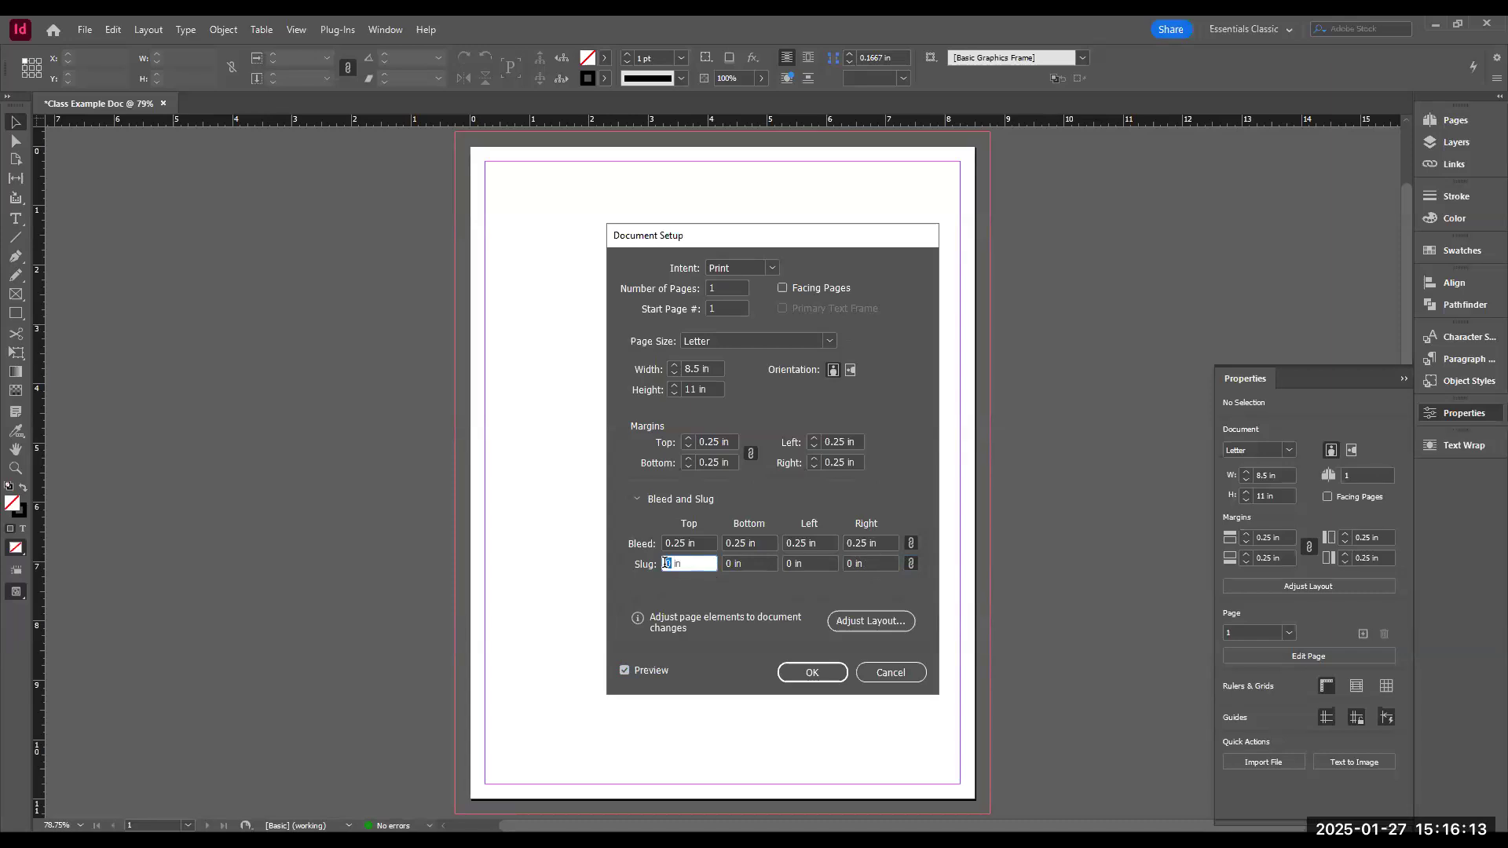
{"action": "type", "text": "5"}
{"action": "double_click", "coordinate": [735, 562]}
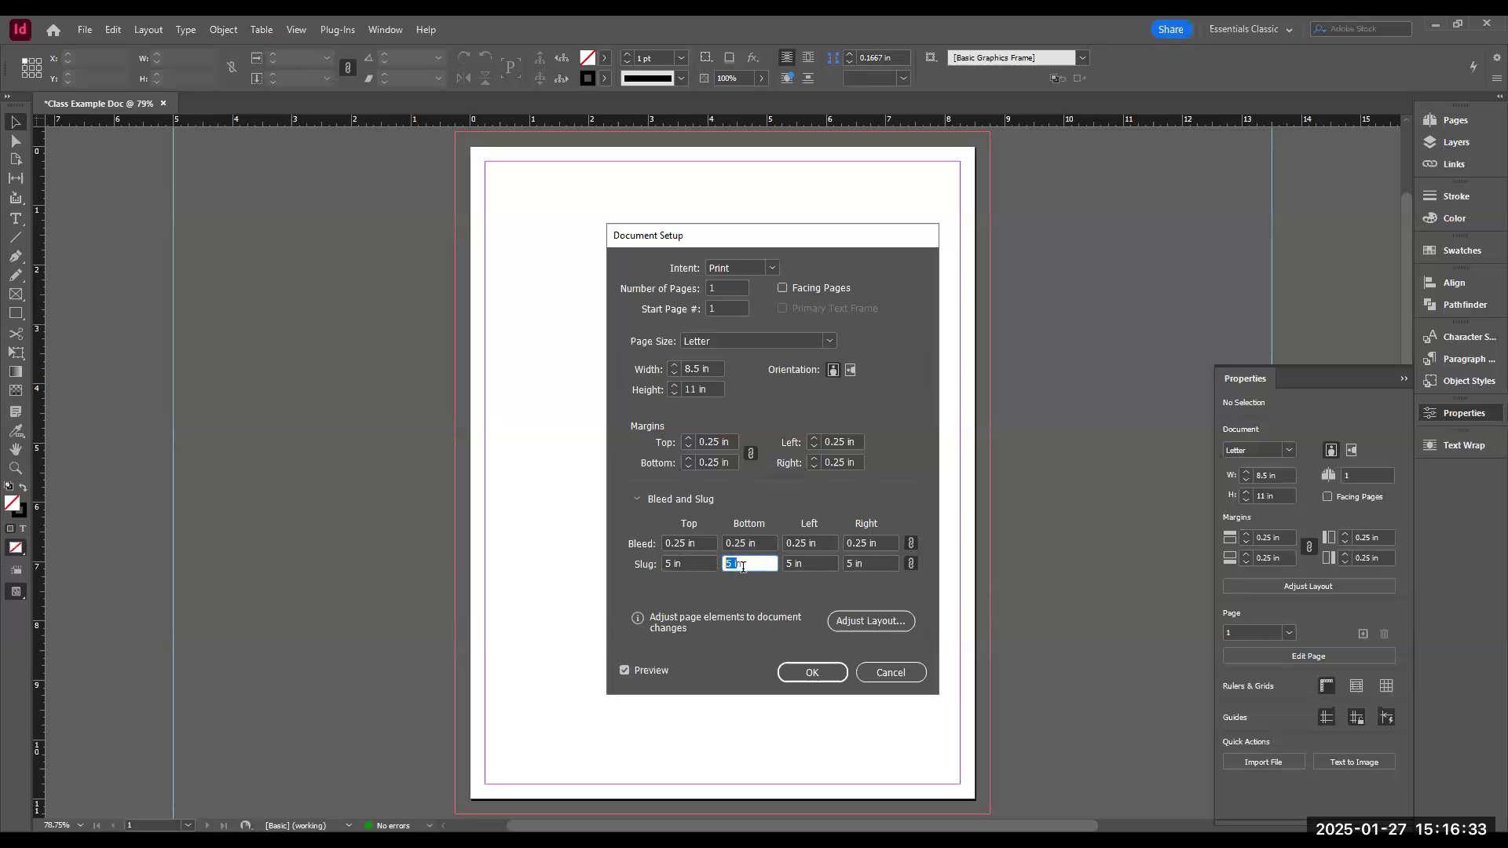
- Reset the slug to 0 in on all sides and apply the document setup
{"action": "key", "text": "End"}
{"action": "left_click_drag", "start_coordinate": [673, 564], "coordinate": [660, 567]}
{"action": "type", "text": "0"}
{"action": "key", "text": "Tab"}
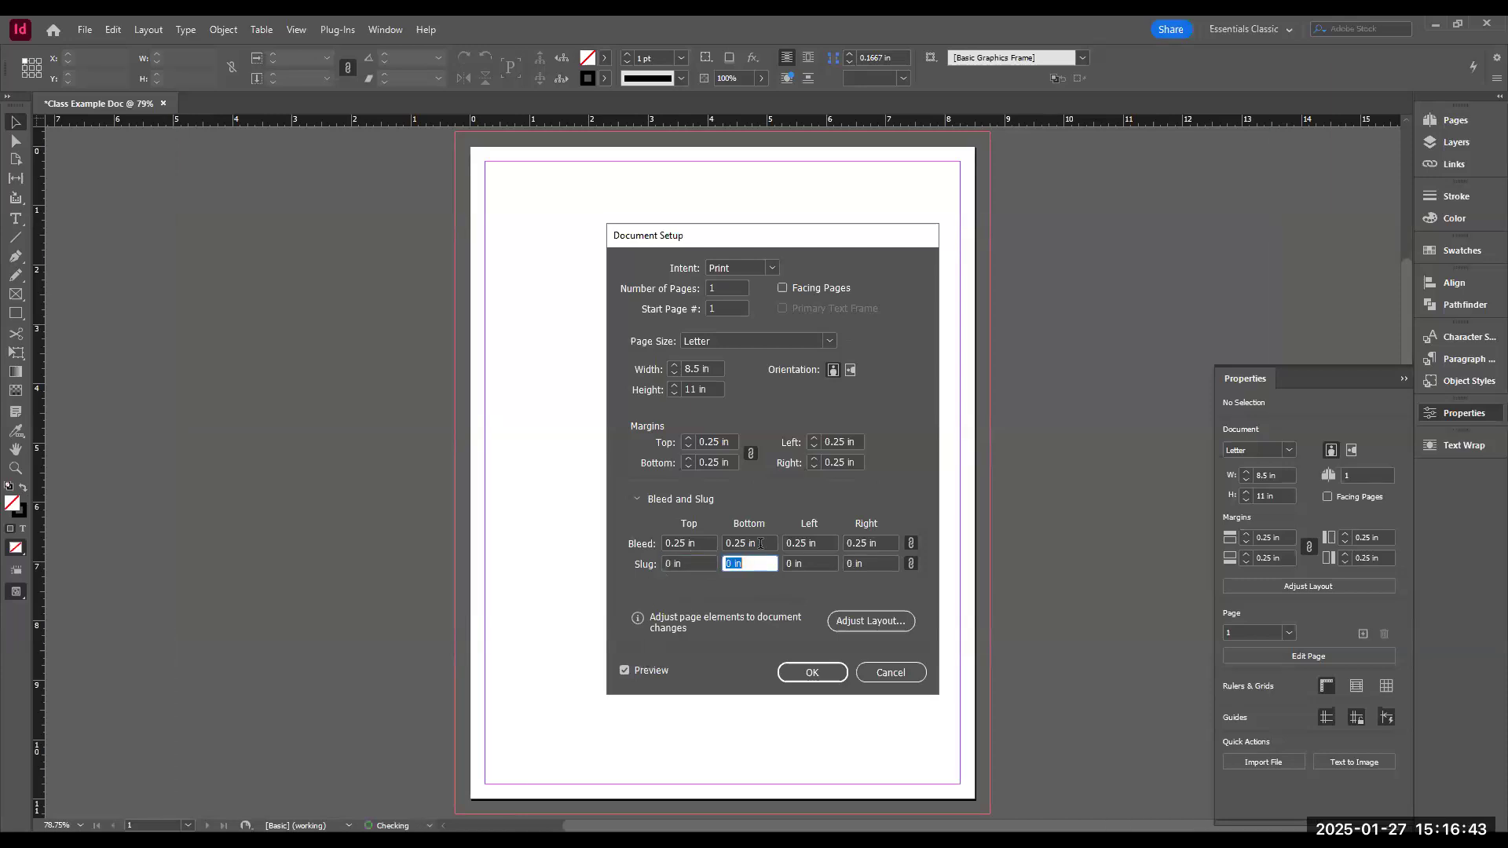
{"action": "left_click", "coordinate": [810, 677]}
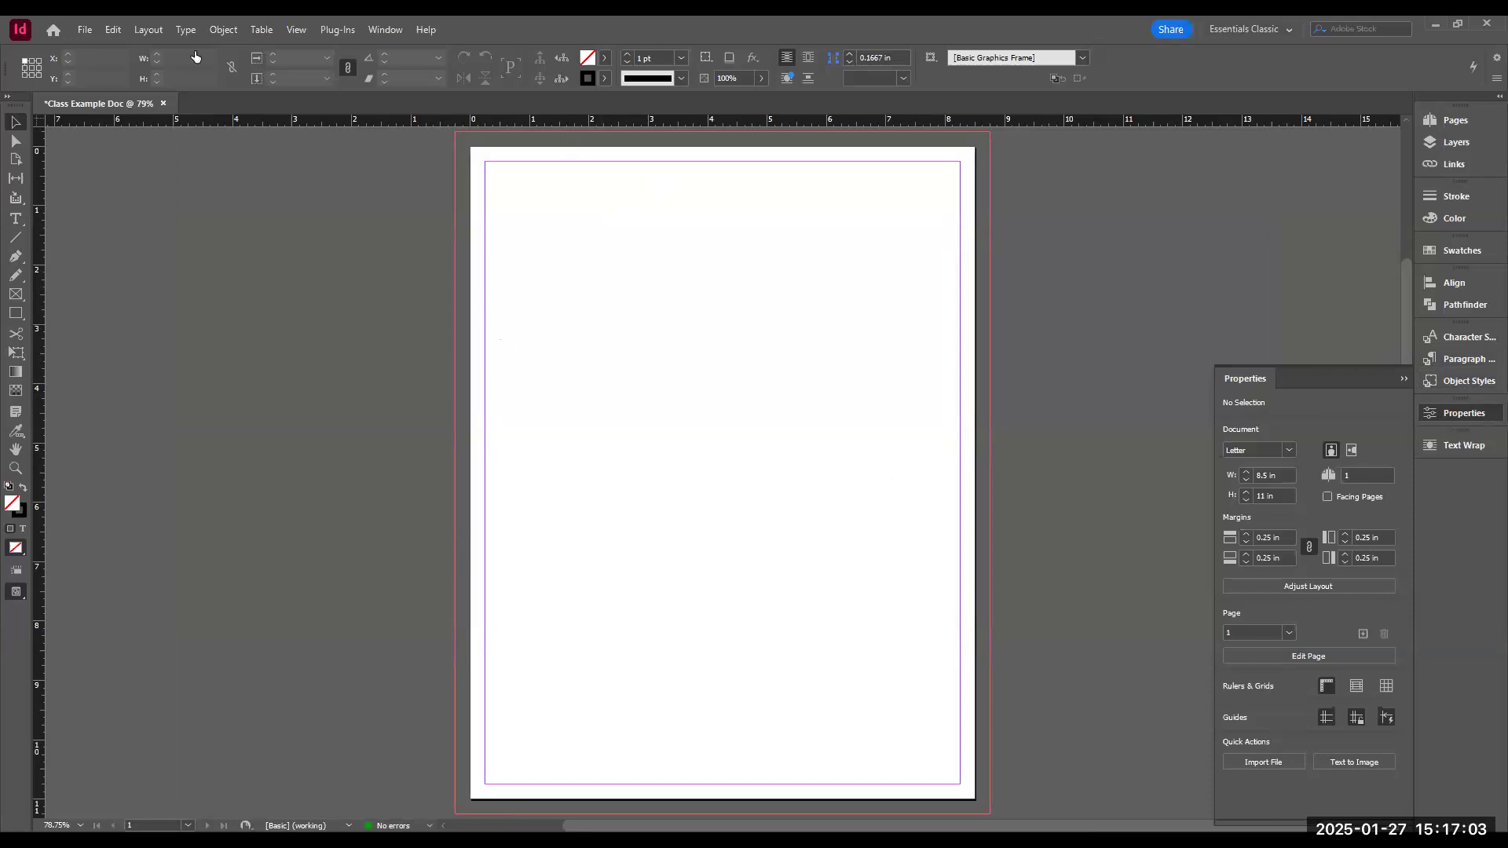
- Hide the document properties and display them again
{"action": "left_click", "coordinate": [88, 28]}
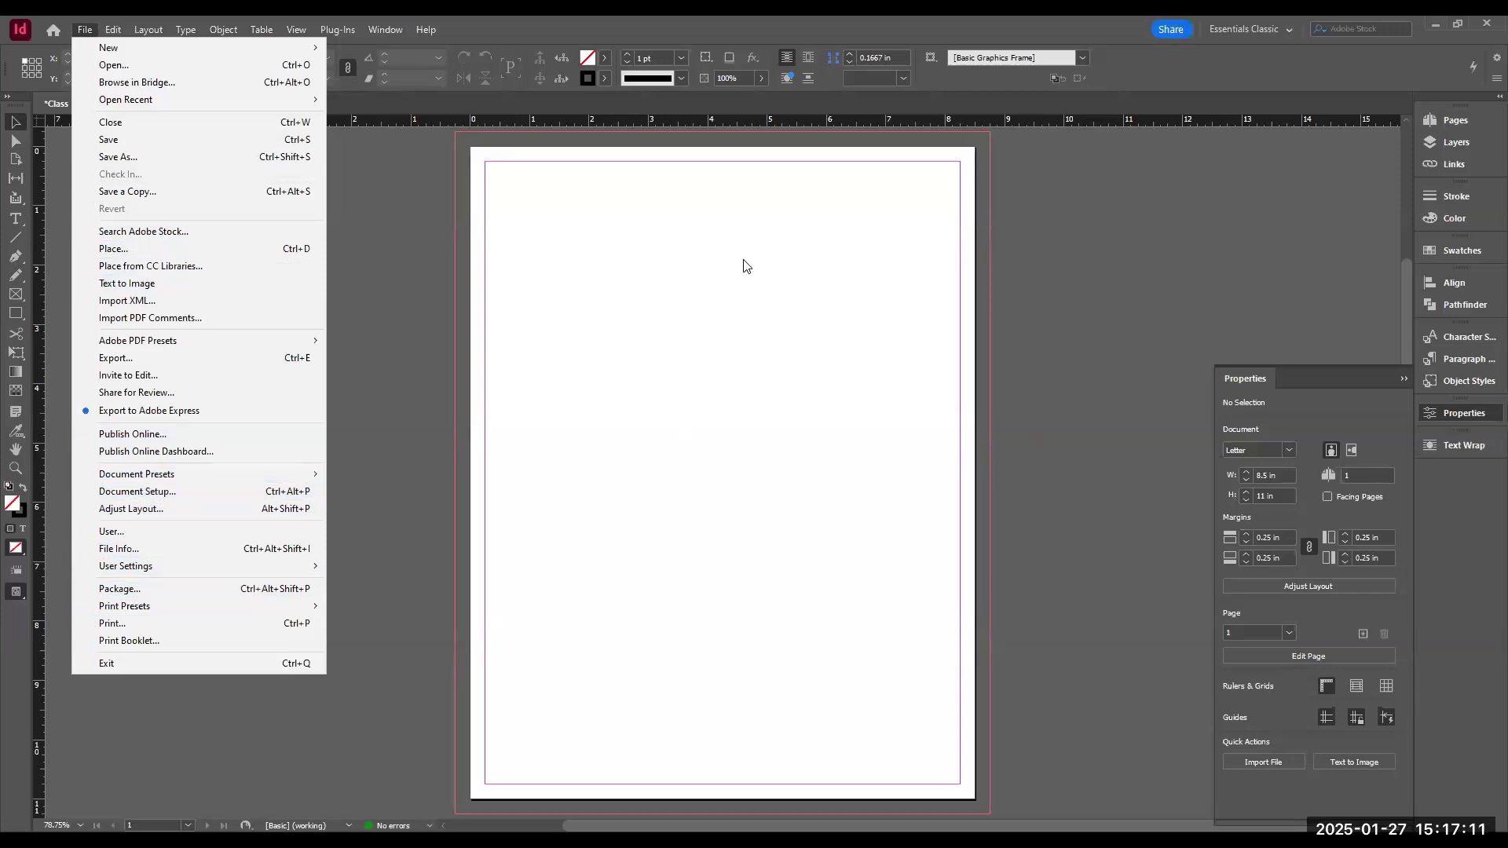
{"action": "left_click", "coordinate": [374, 28]}
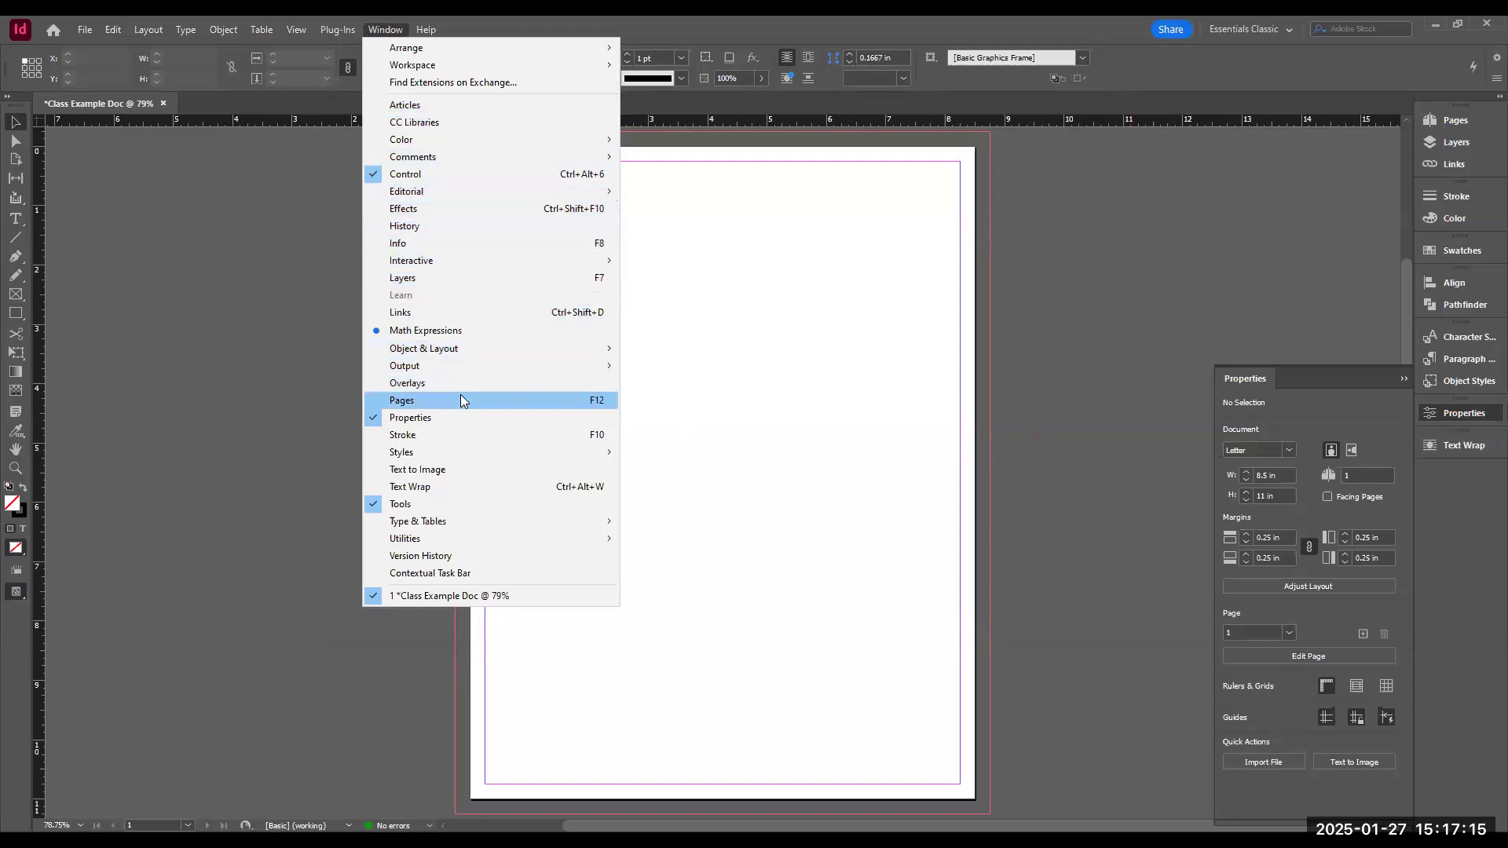
{"action": "left_click", "coordinate": [412, 424]}
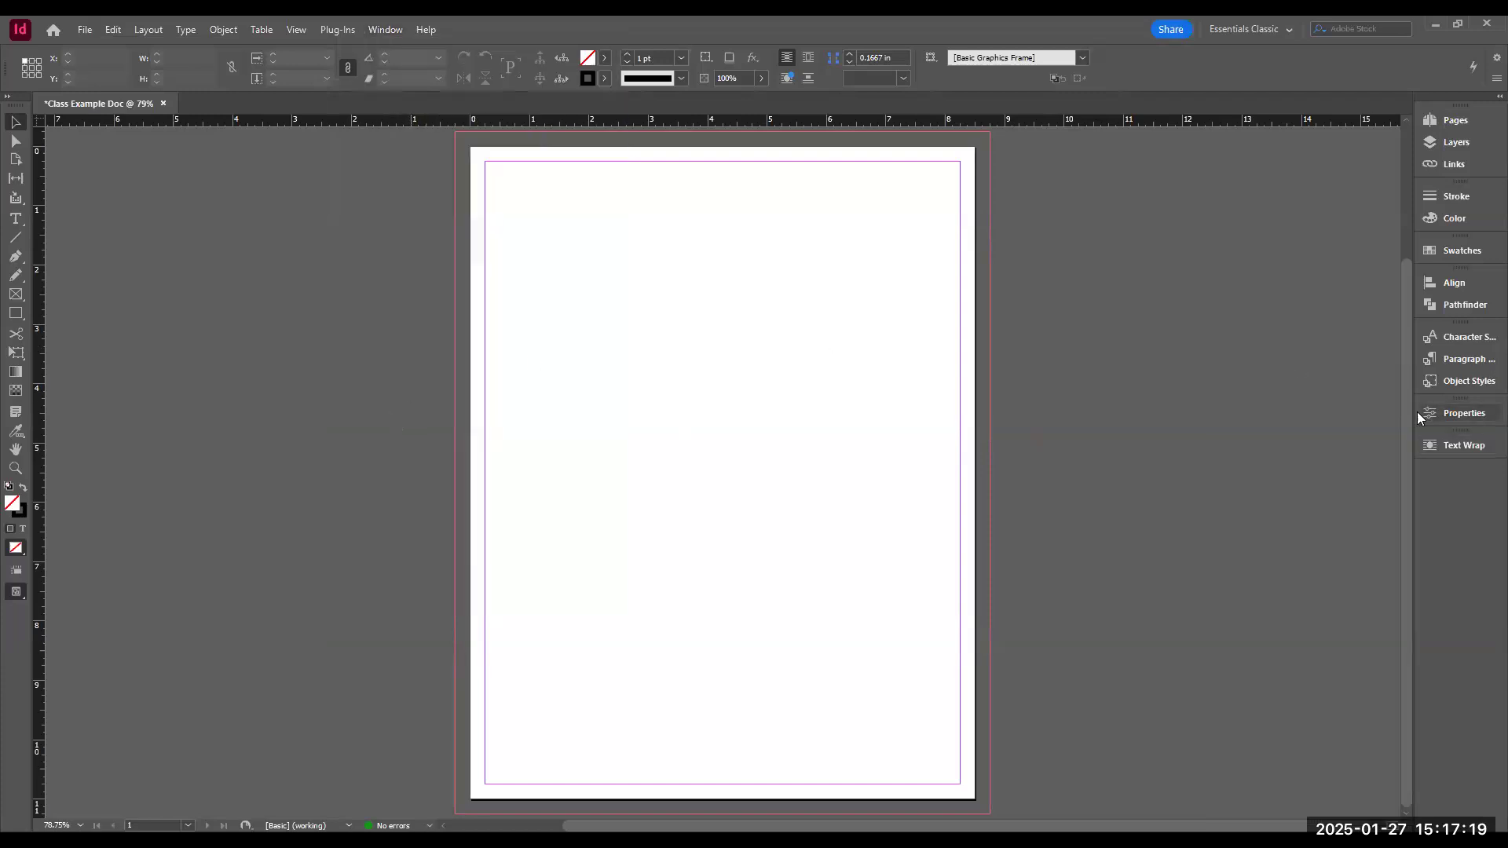
{"action": "left_click", "coordinate": [1442, 411]}
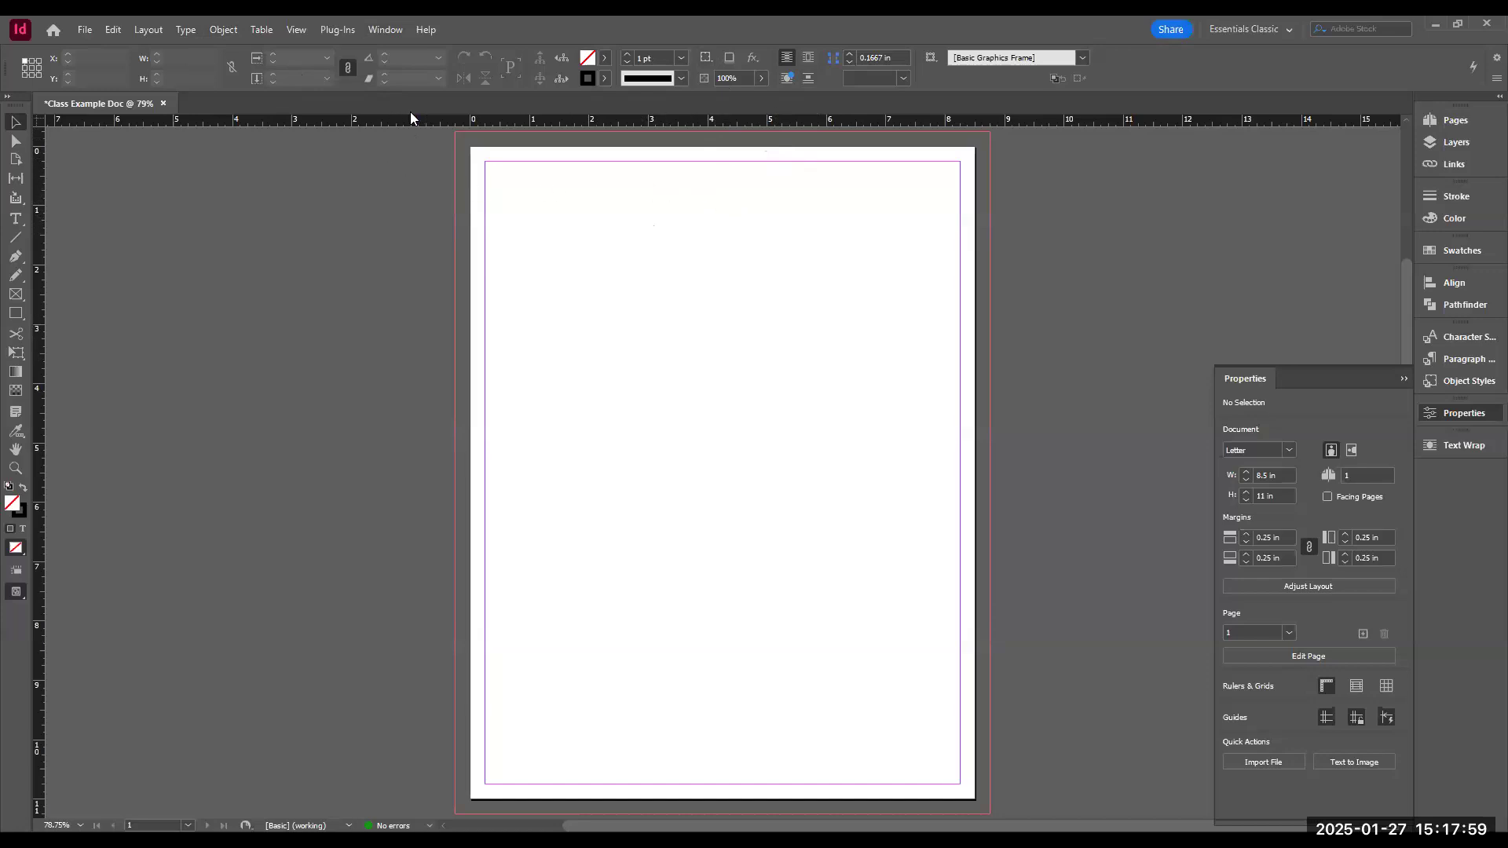
- Try the Essentials workspace and switch back to Essentials Classic
{"action": "left_click", "coordinate": [1289, 30]}
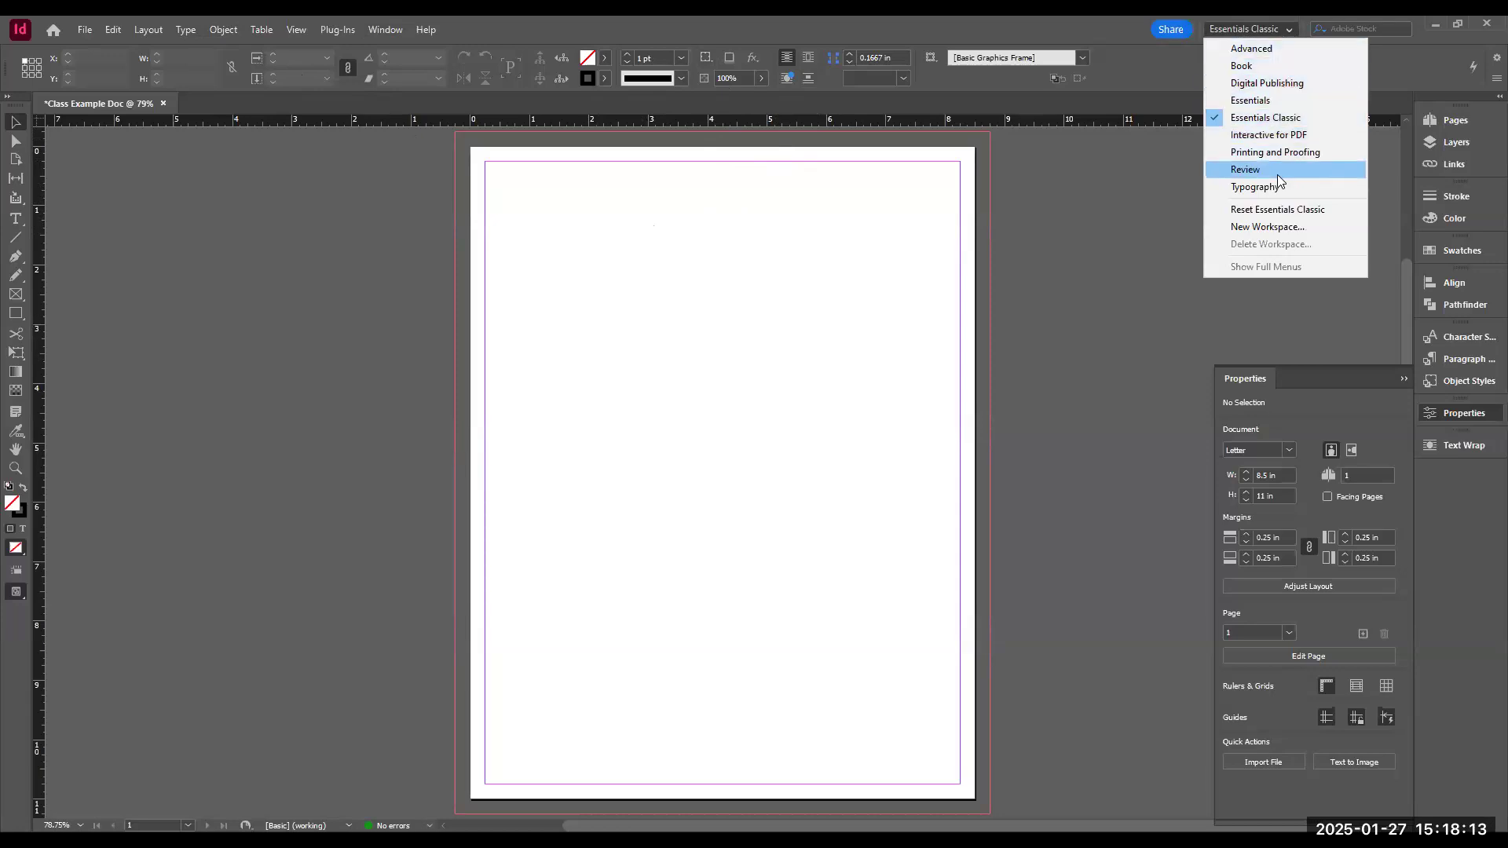
{"action": "key", "text": "Up"}
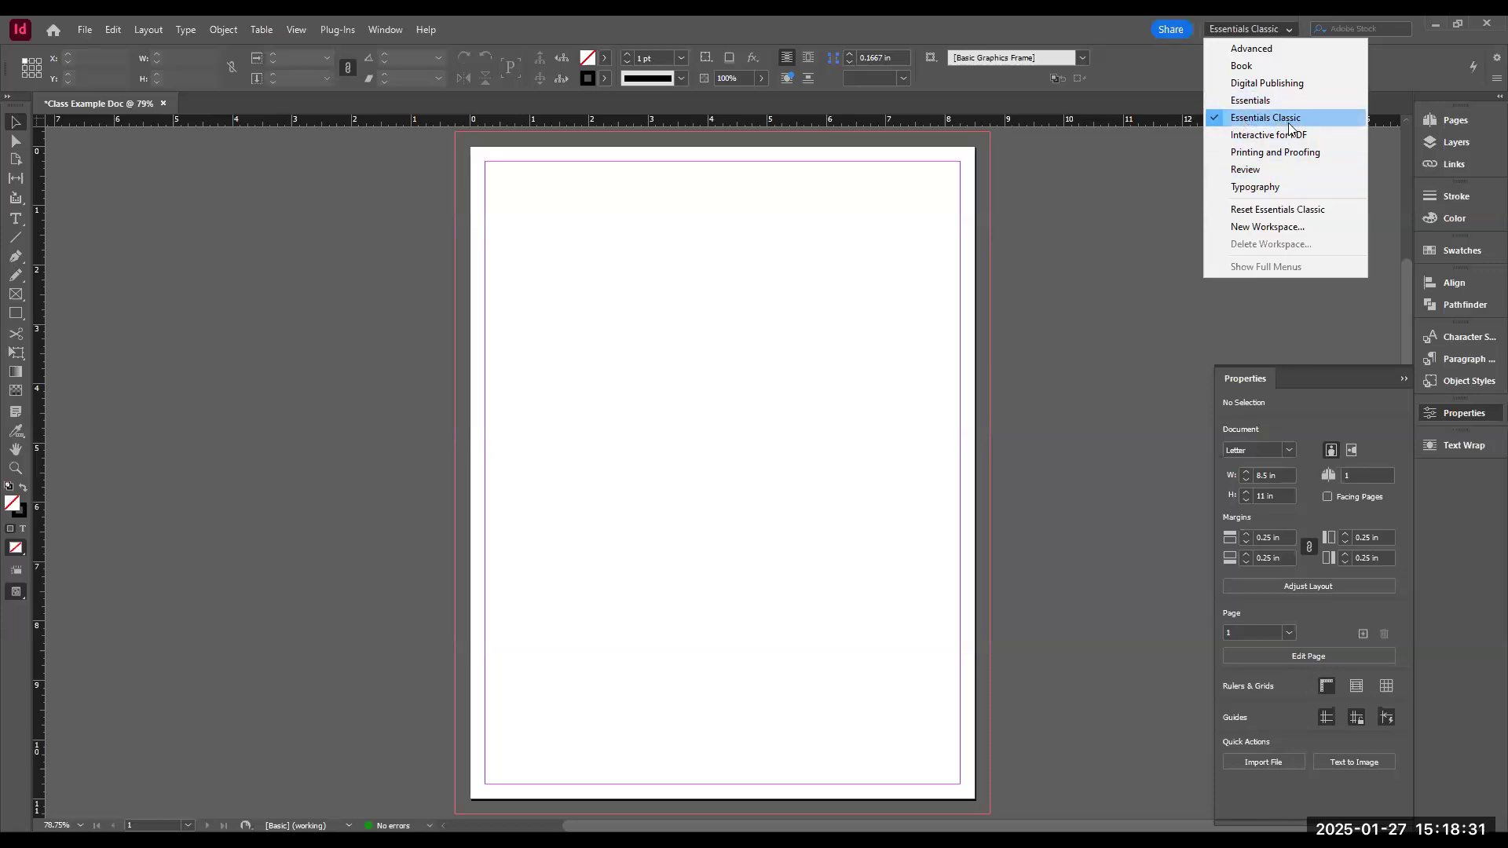
{"action": "left_click", "coordinate": [1250, 101]}
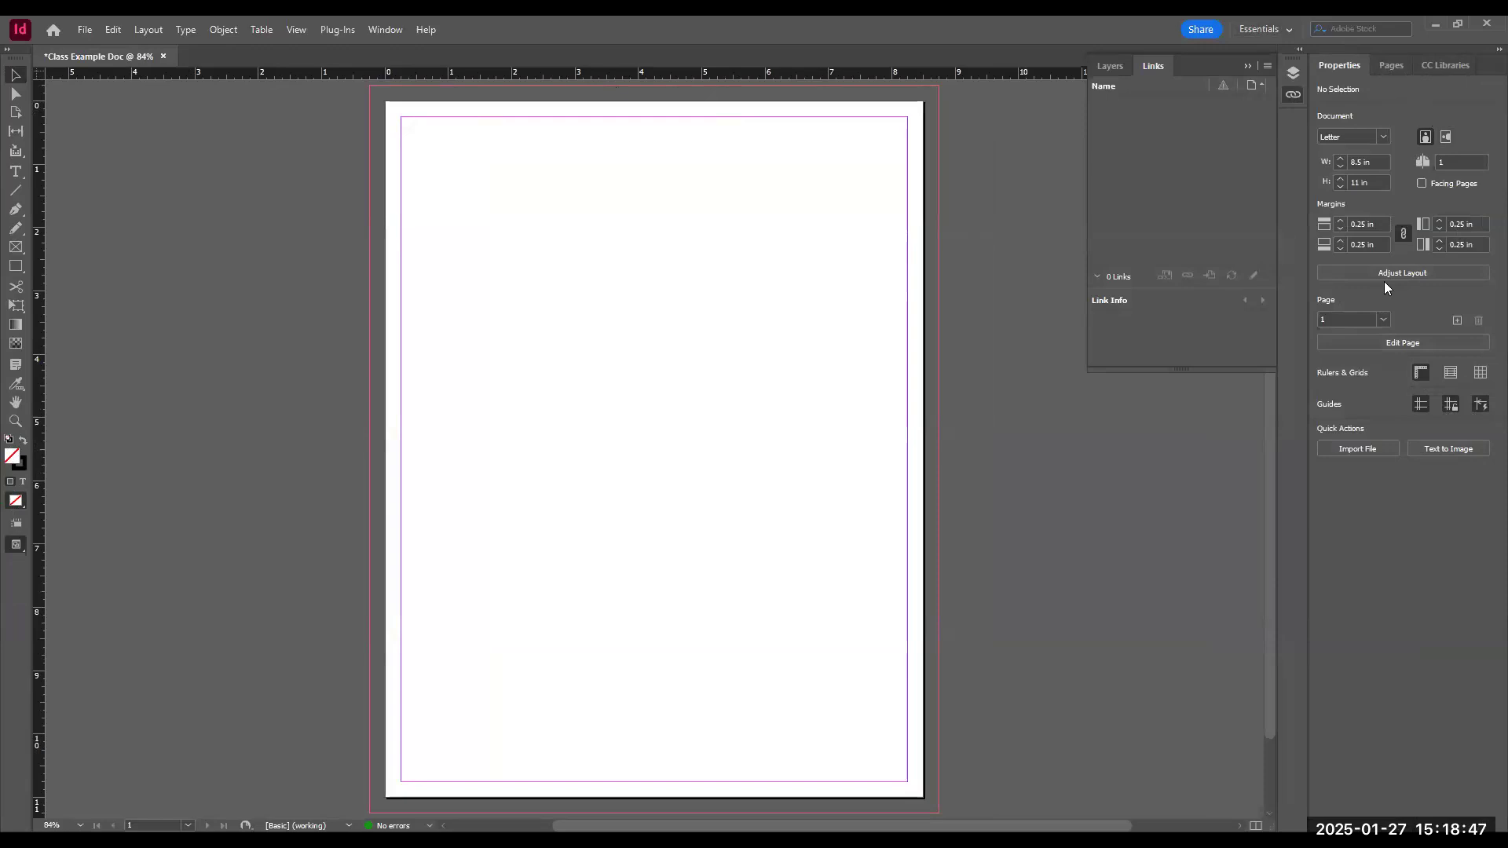
{"action": "left_click", "coordinate": [1285, 28]}
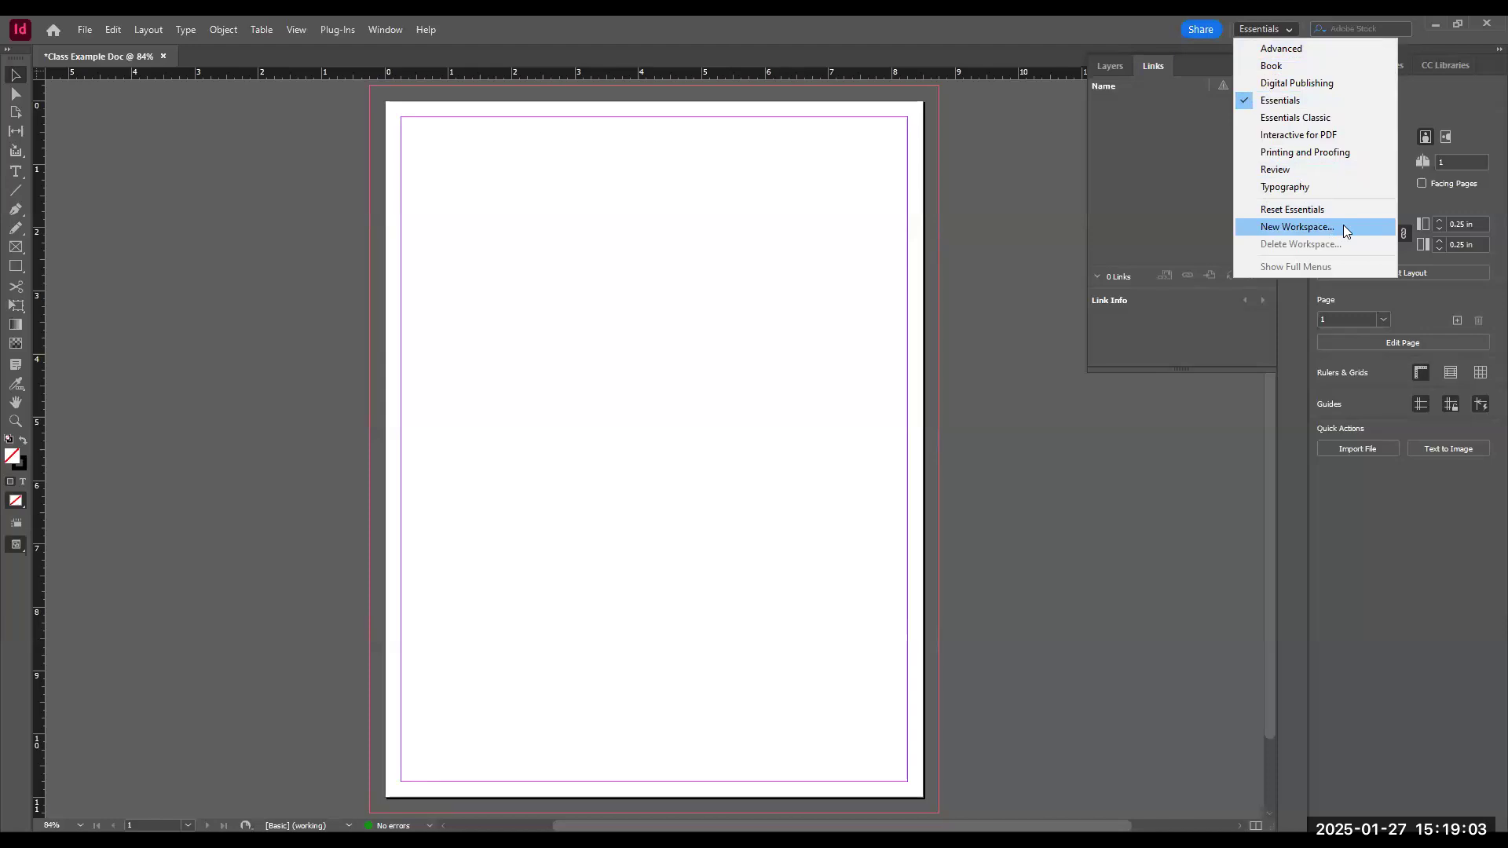
{"action": "left_click", "coordinate": [1297, 125]}
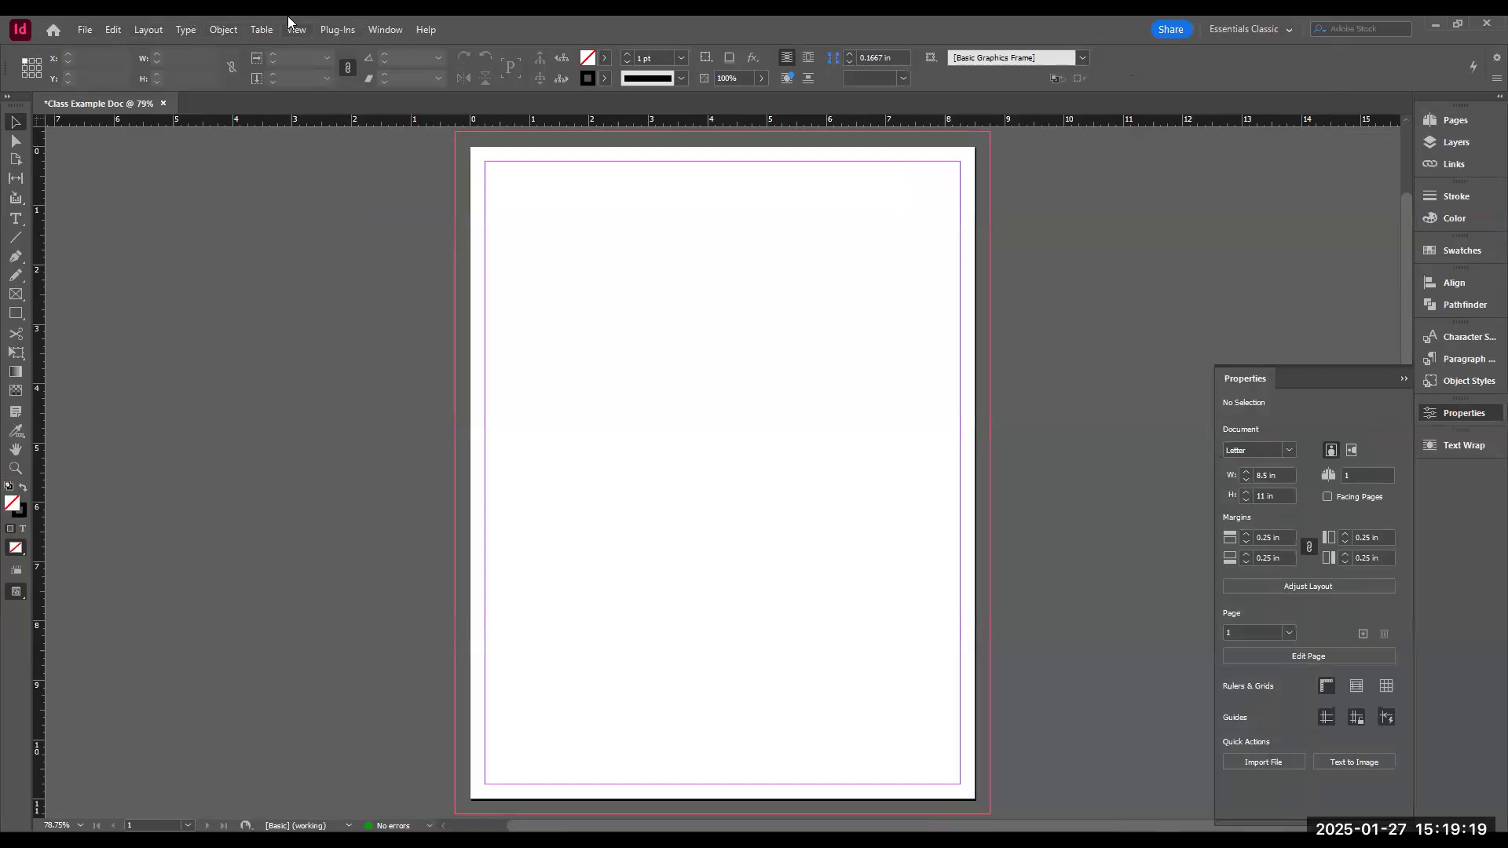
- View the home screen and return to the open document
{"action": "left_click", "coordinate": [52, 32]}
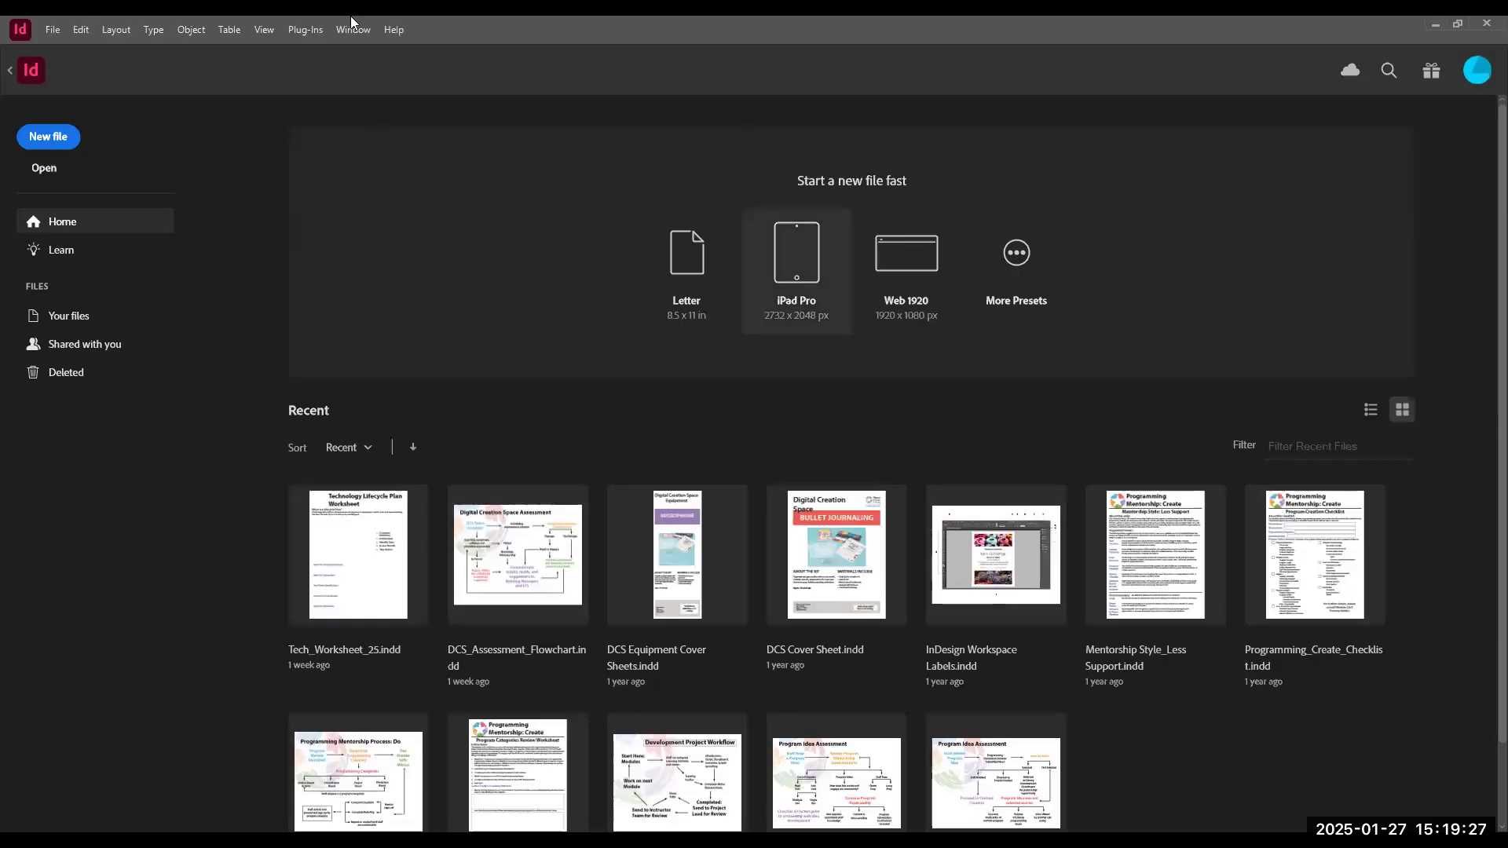
{"action": "left_click", "coordinate": [12, 71]}
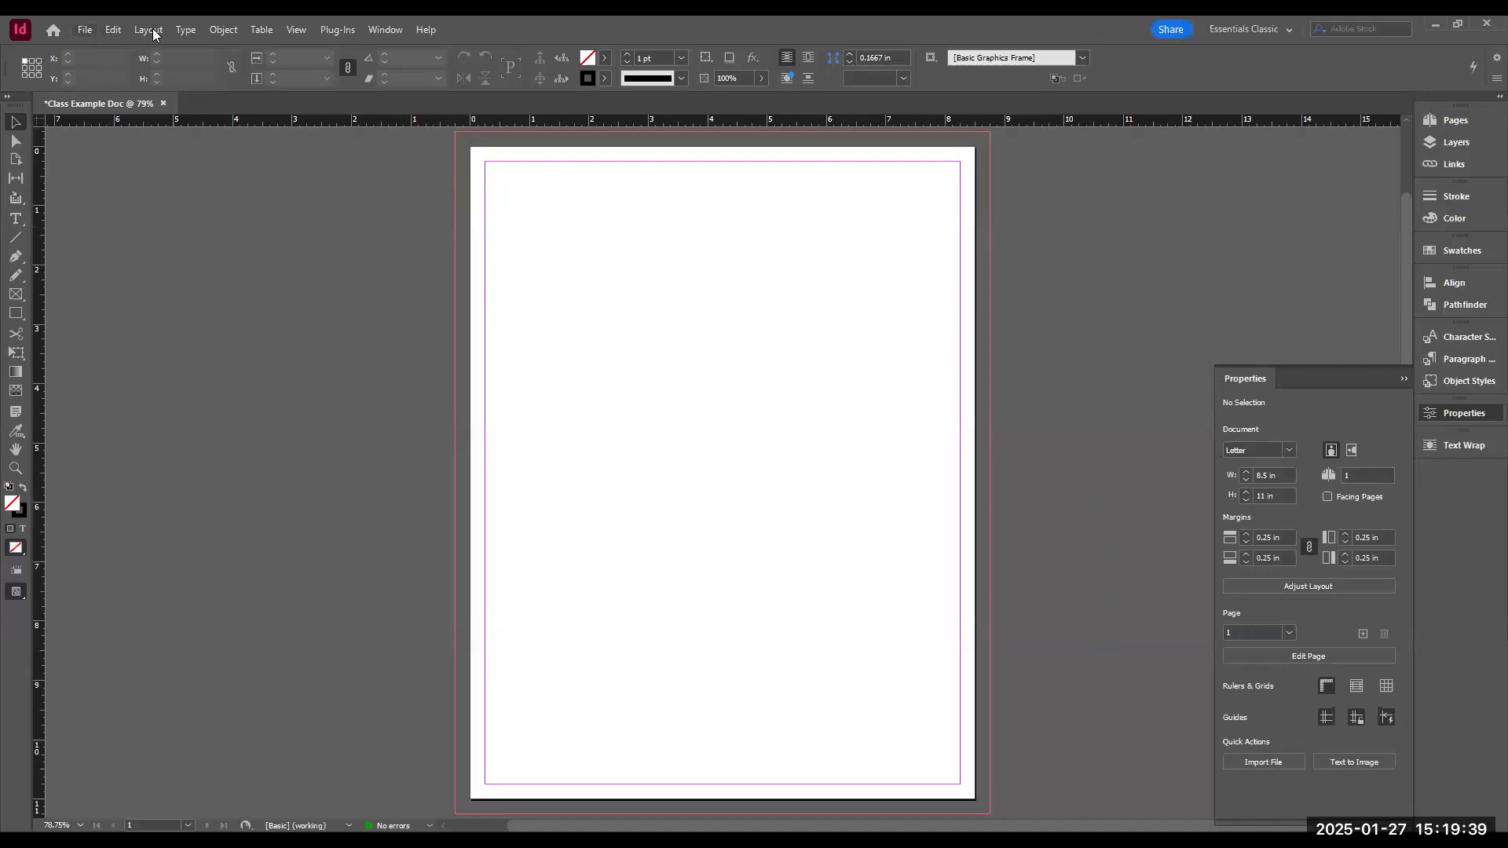
{"action": "left_click", "coordinate": [84, 30]}
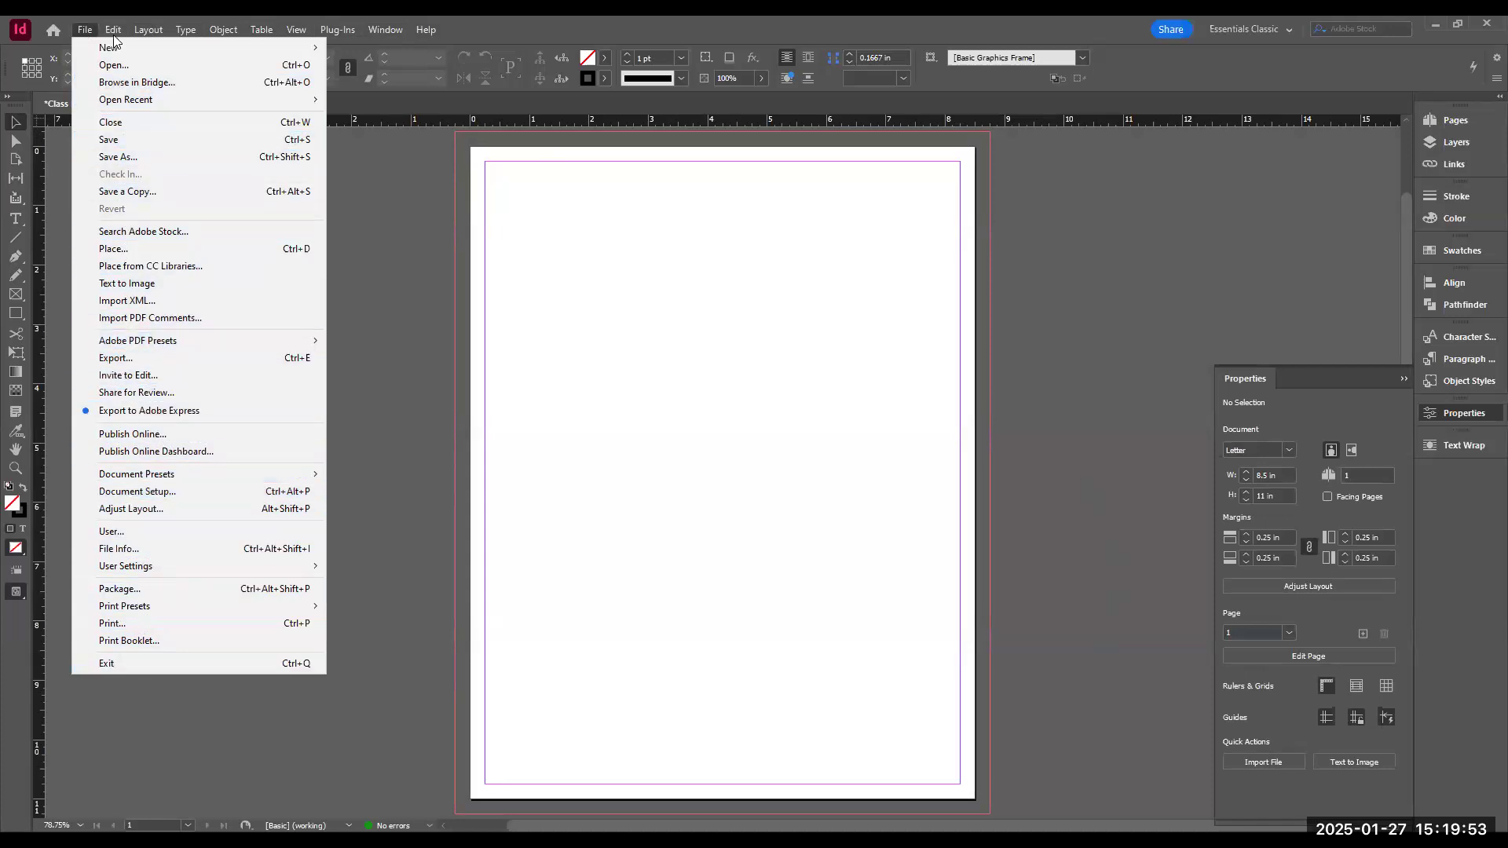
{"action": "mouse_move", "coordinate": [113, 30]}
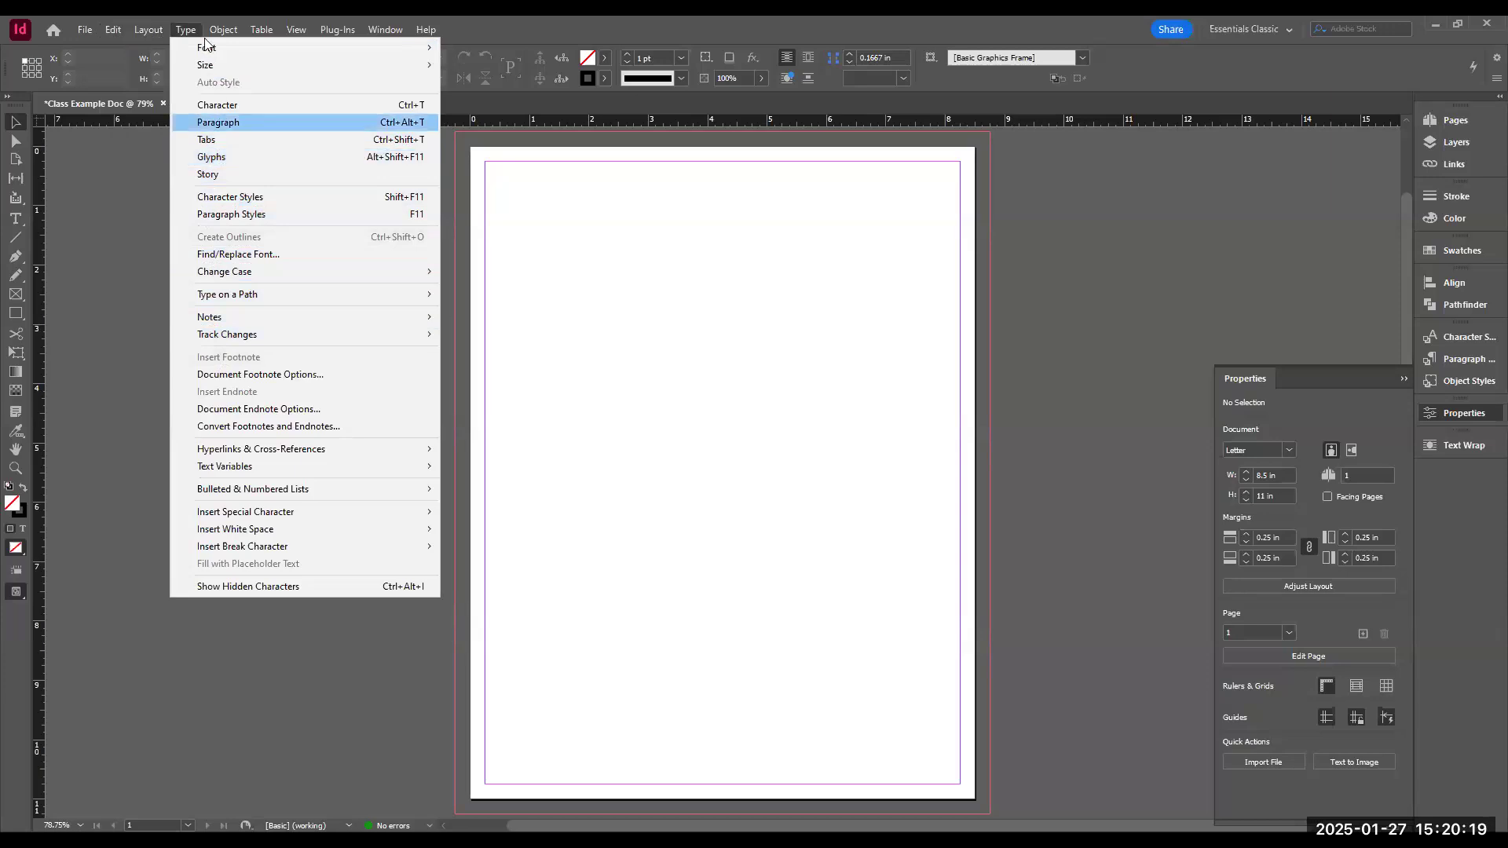
{"action": "left_click", "coordinate": [226, 29]}
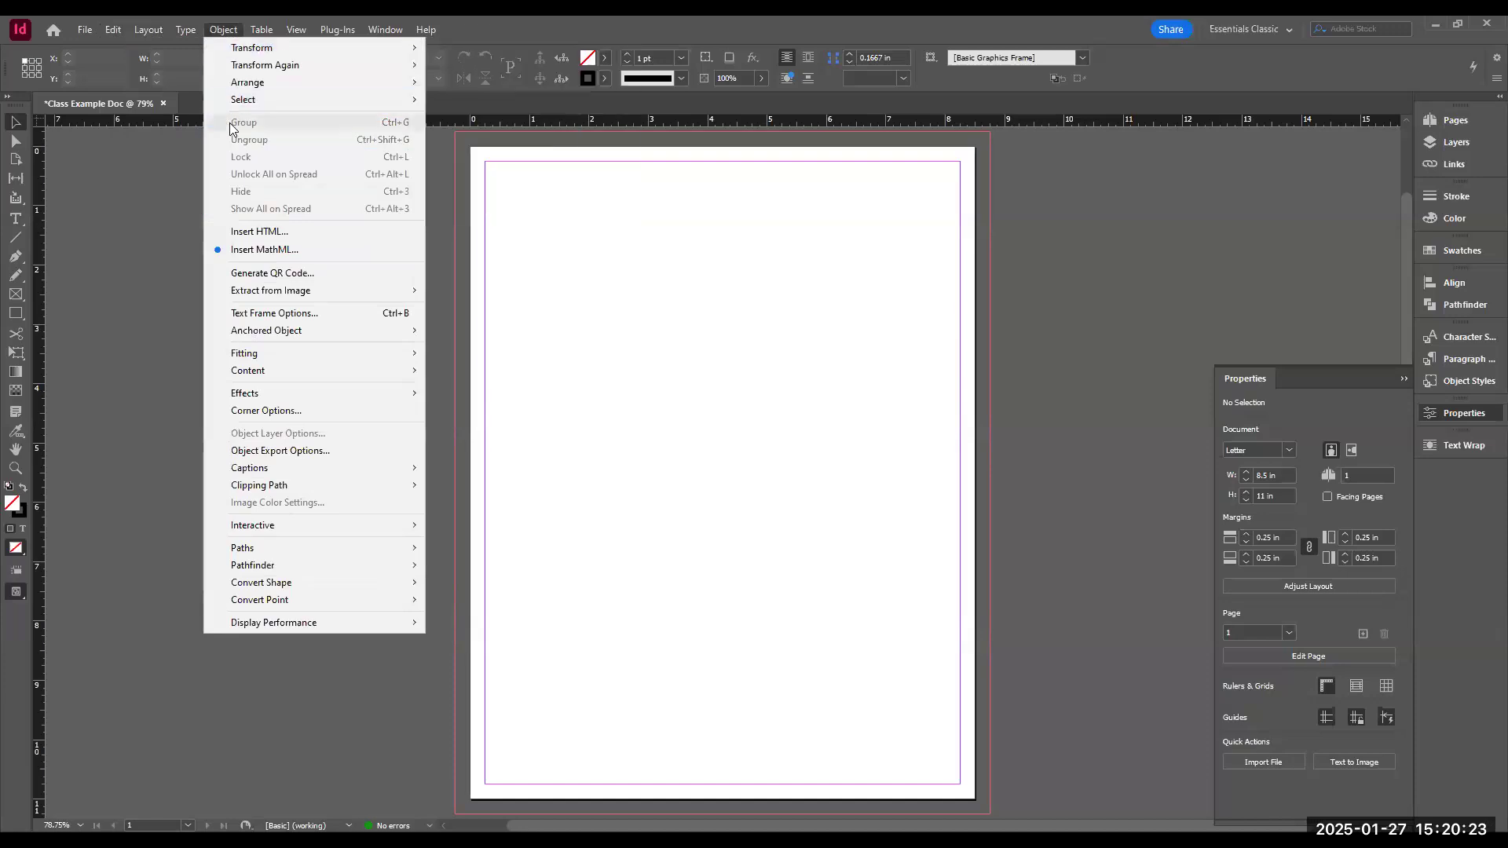
{"action": "mouse_move", "coordinate": [233, 108]}
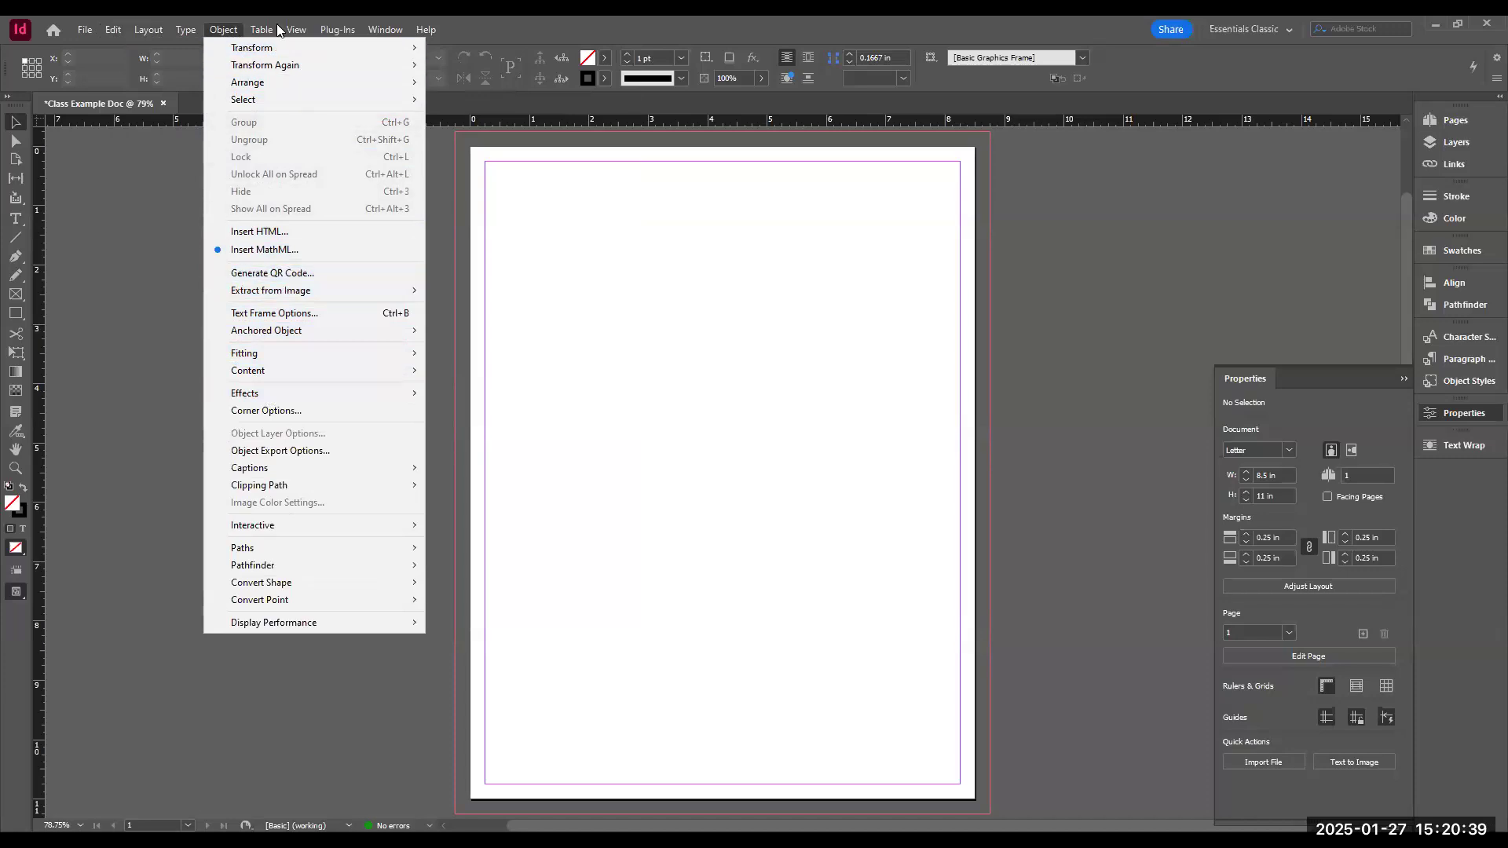
{"action": "mouse_move", "coordinate": [267, 30]}
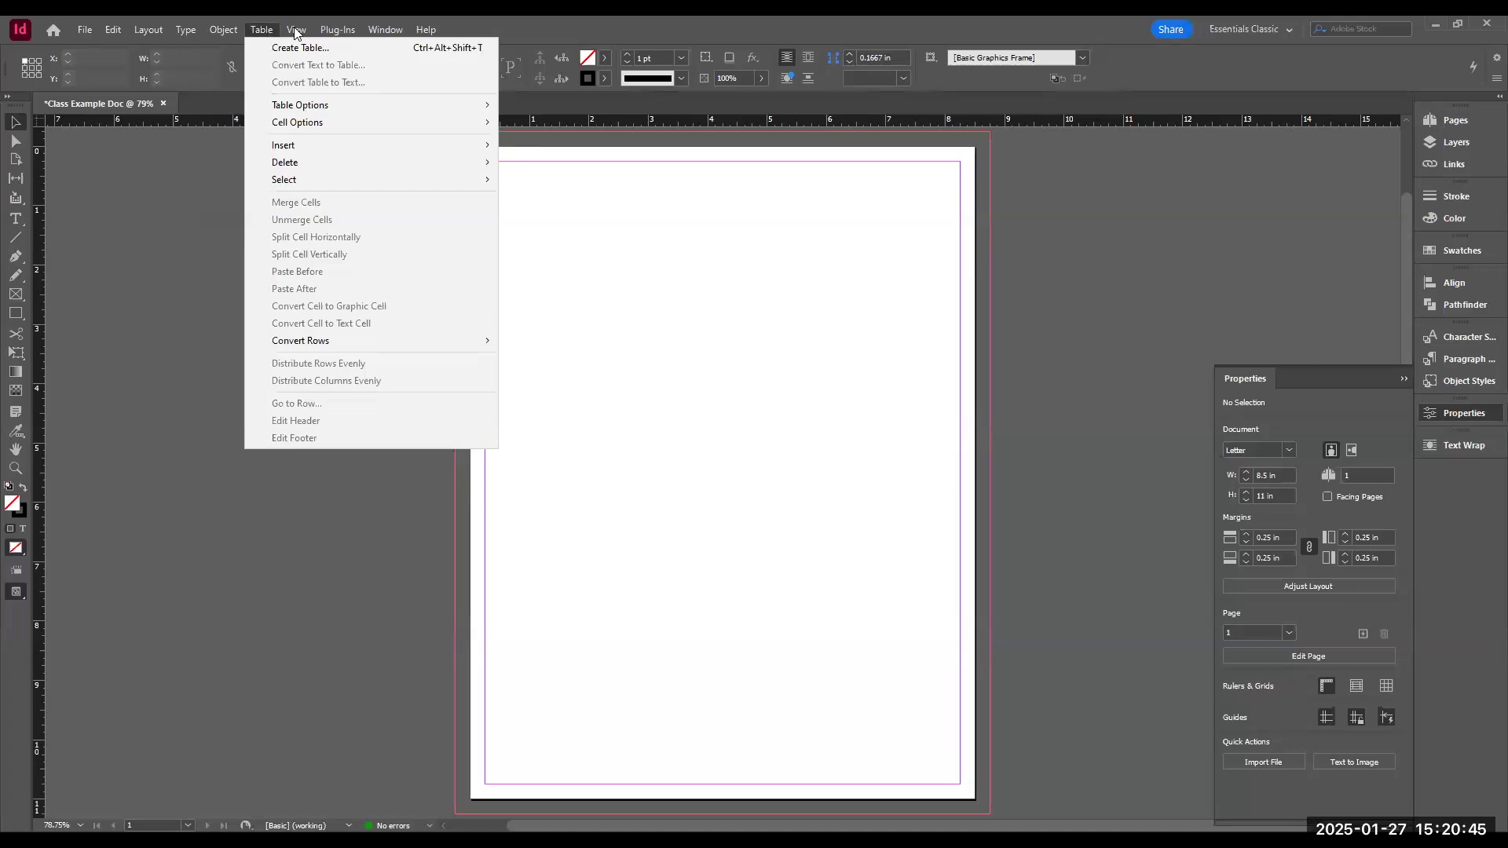
{"action": "left_click", "coordinate": [296, 31]}
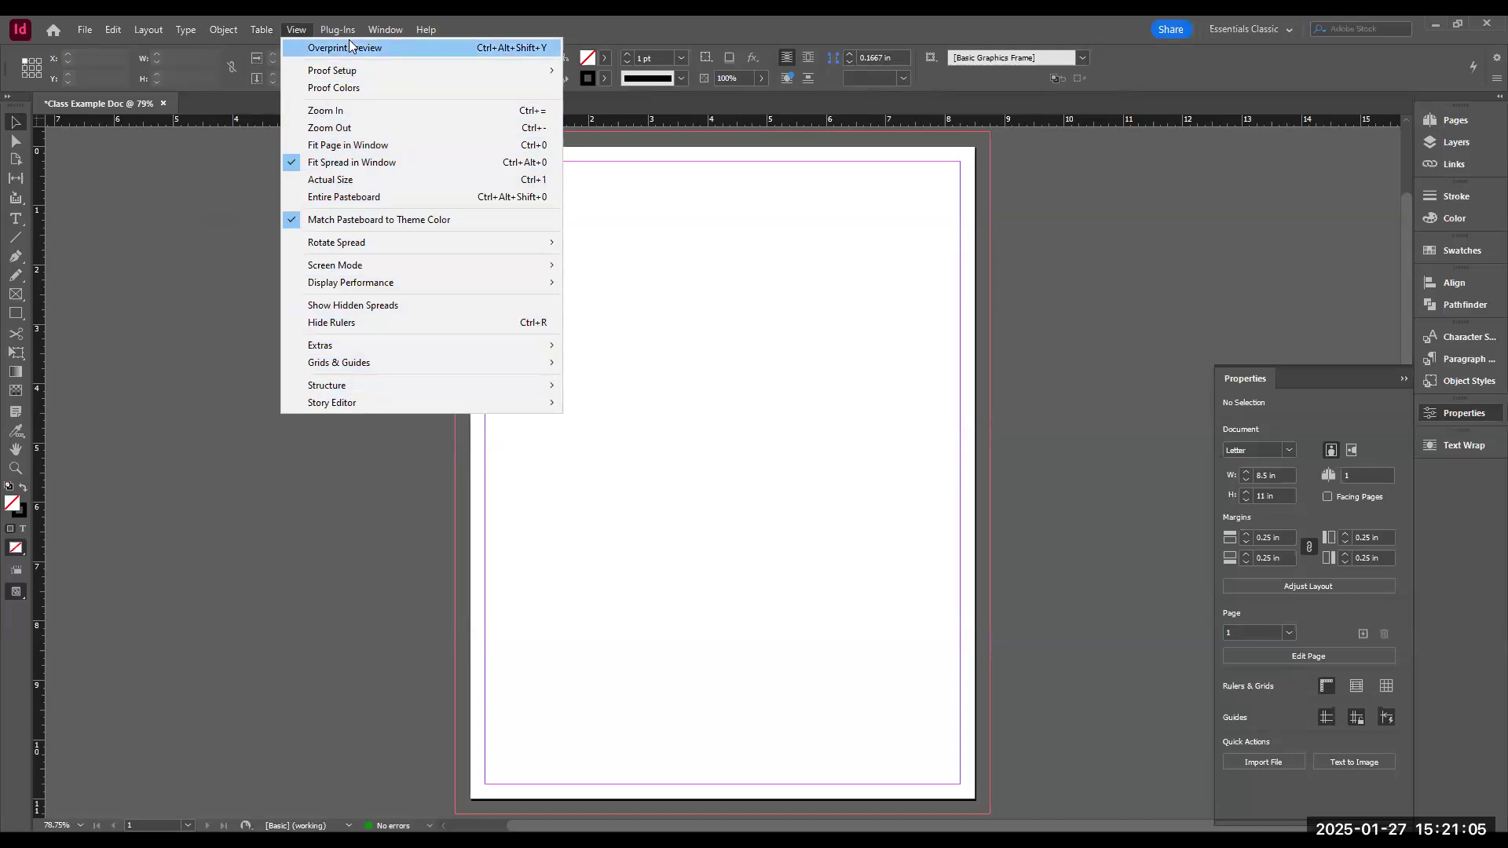
{"action": "mouse_move", "coordinate": [335, 29]}
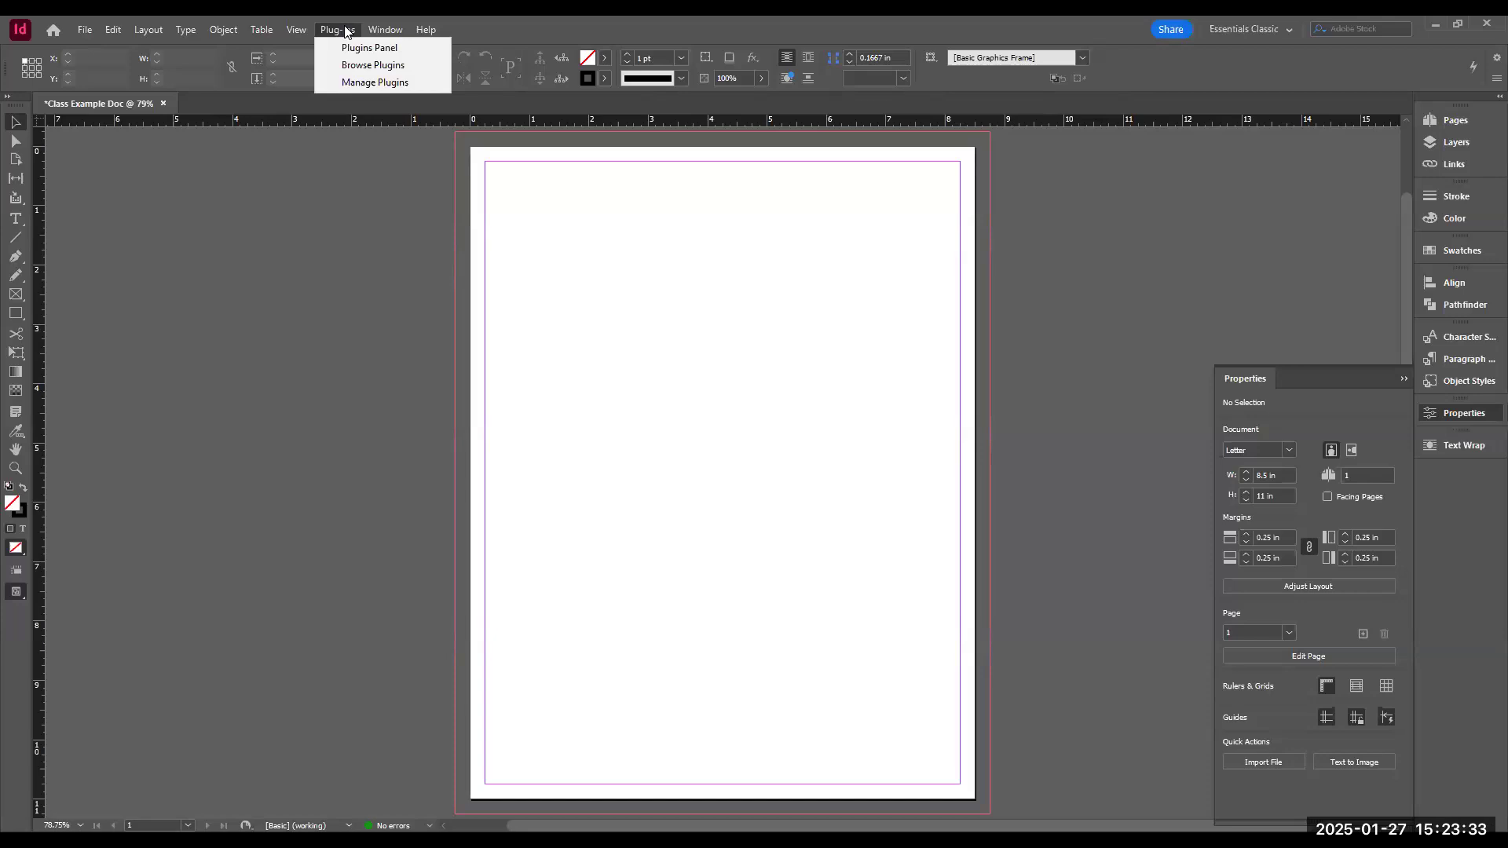
- View the document's sharing options and close them
{"action": "key", "text": "Right"}
{"action": "left_click", "coordinate": [1173, 30]}
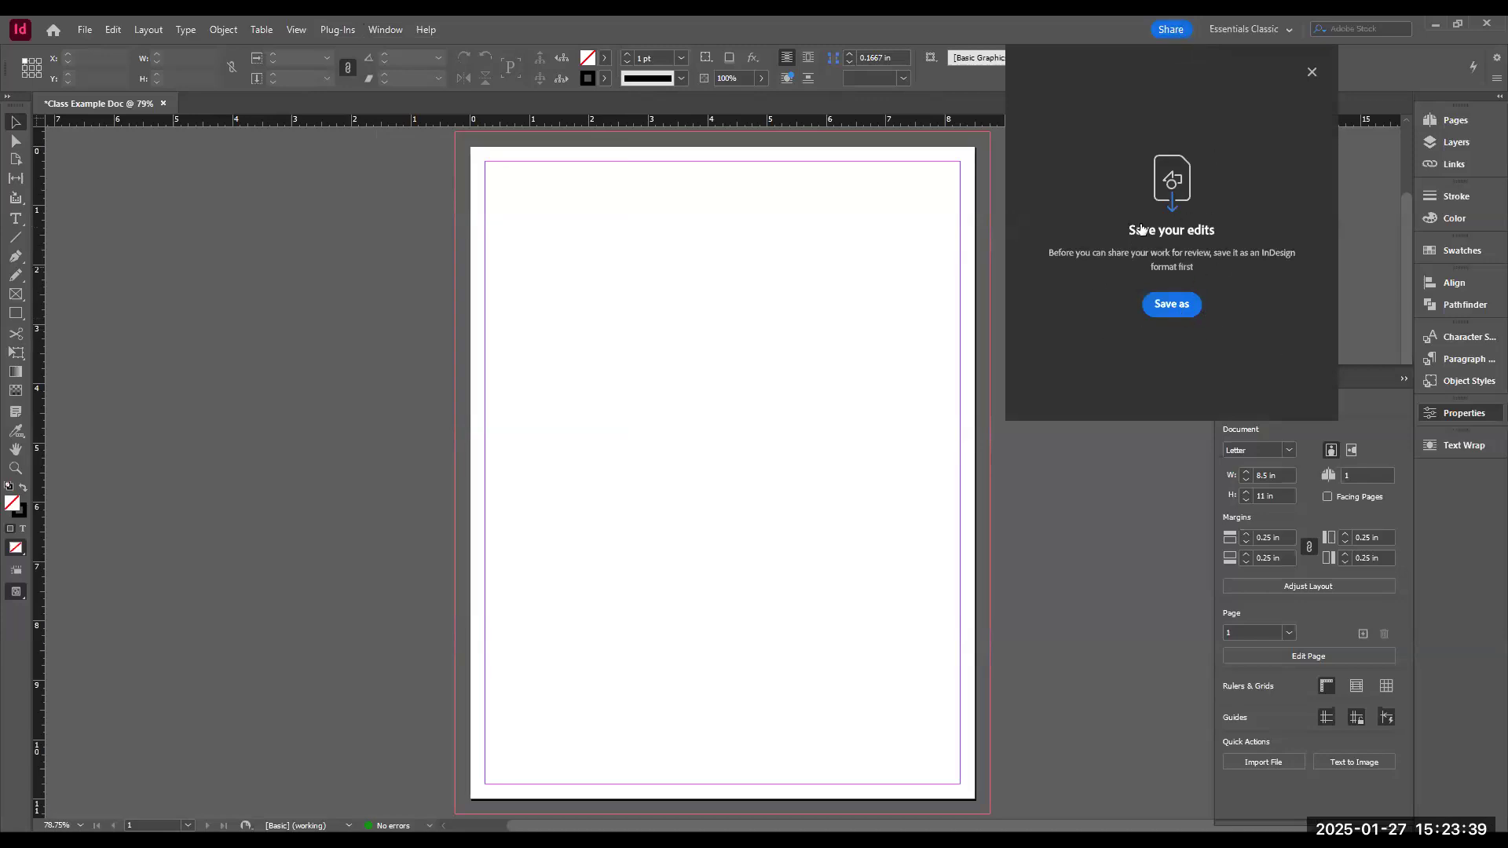
{"action": "left_click", "coordinate": [1312, 73]}
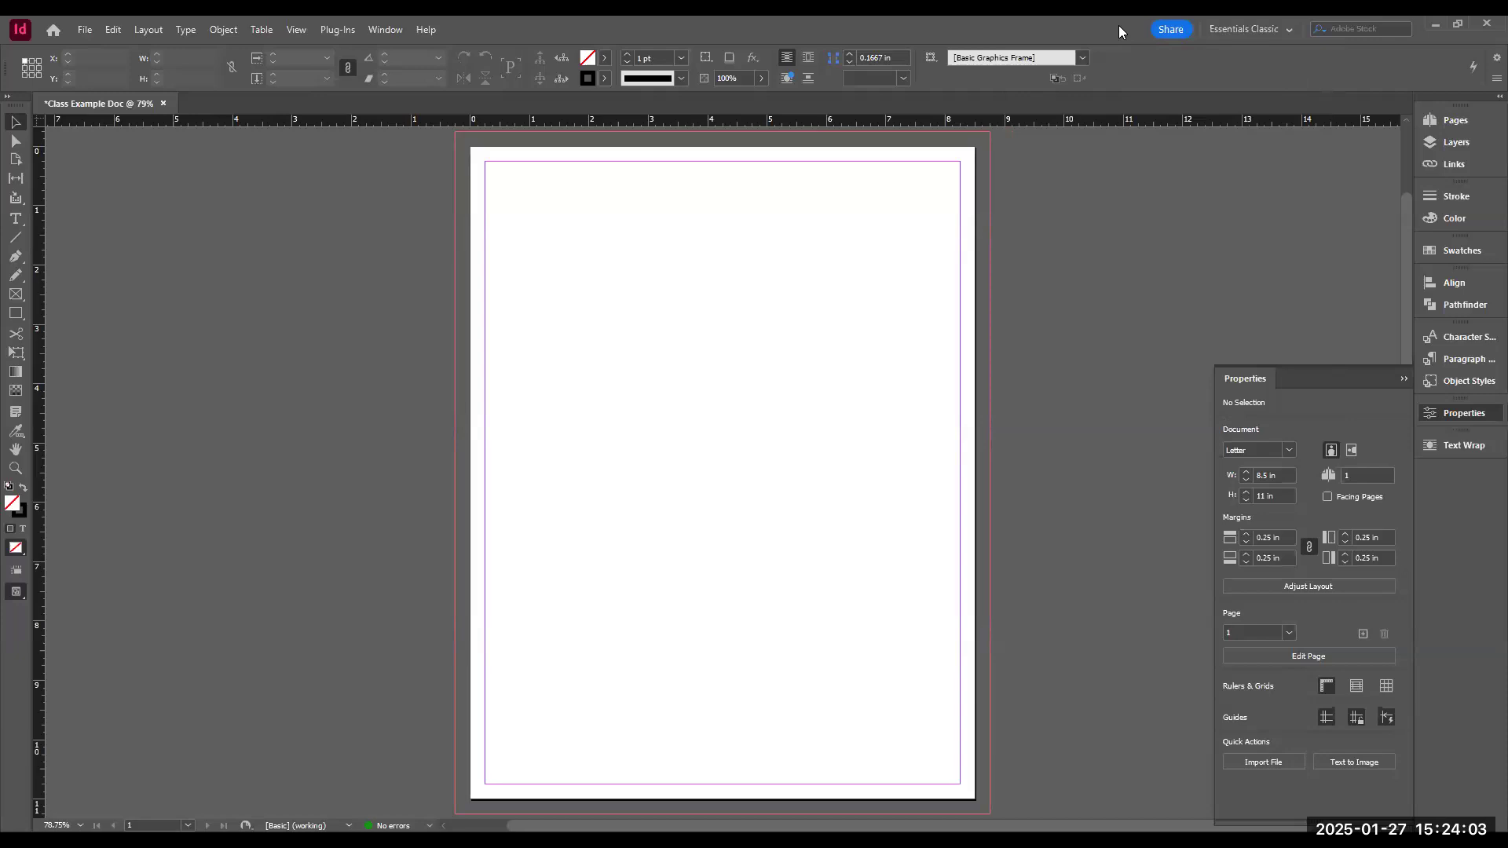
- Try the Interactive for PDF workspace and switch back to Essentials Classic
{"action": "left_click", "coordinate": [370, 29]}
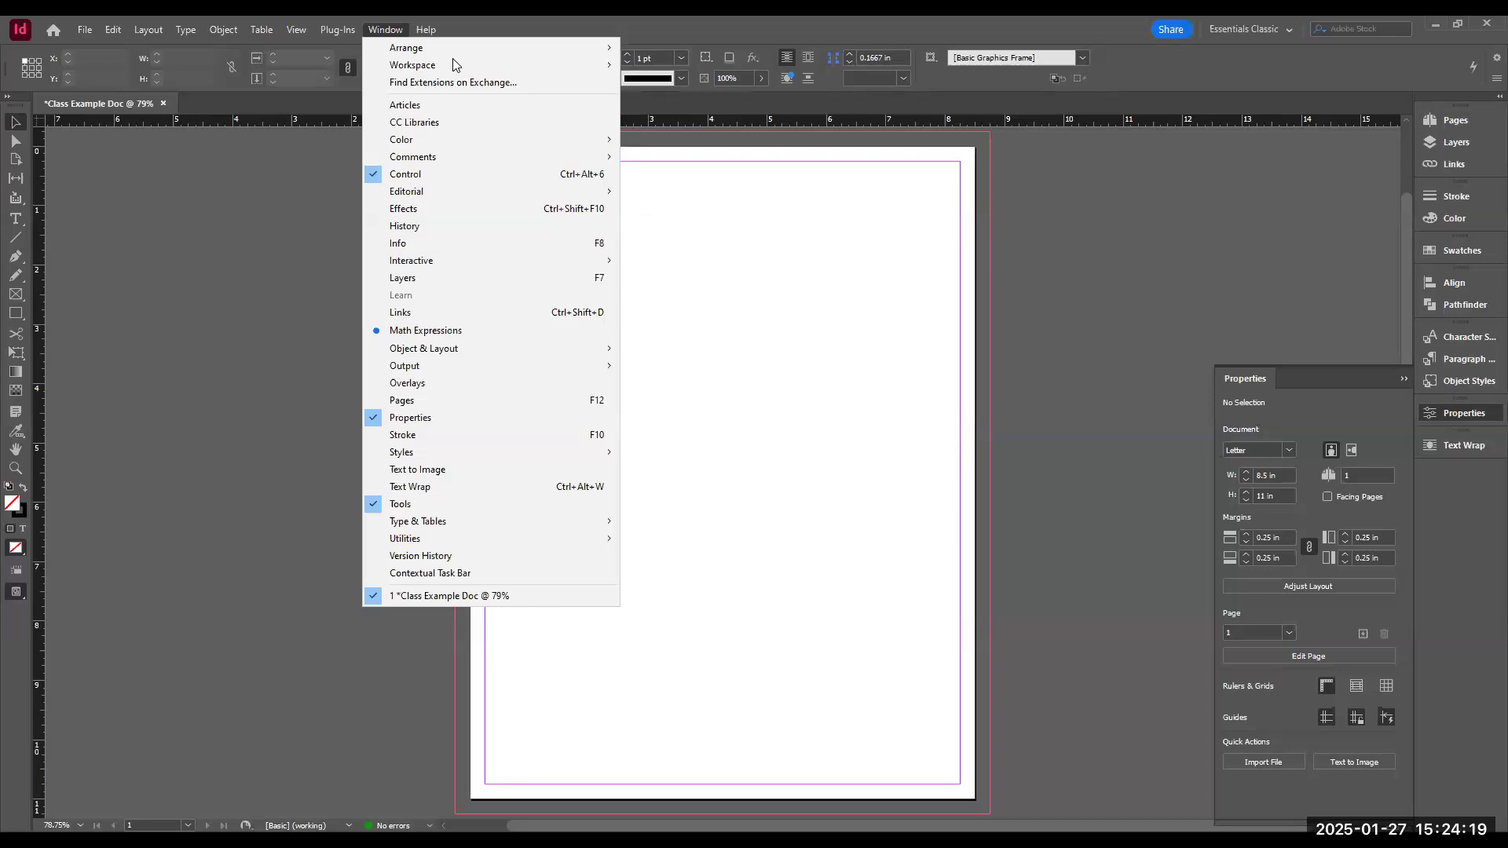
{"action": "mouse_move", "coordinate": [454, 62]}
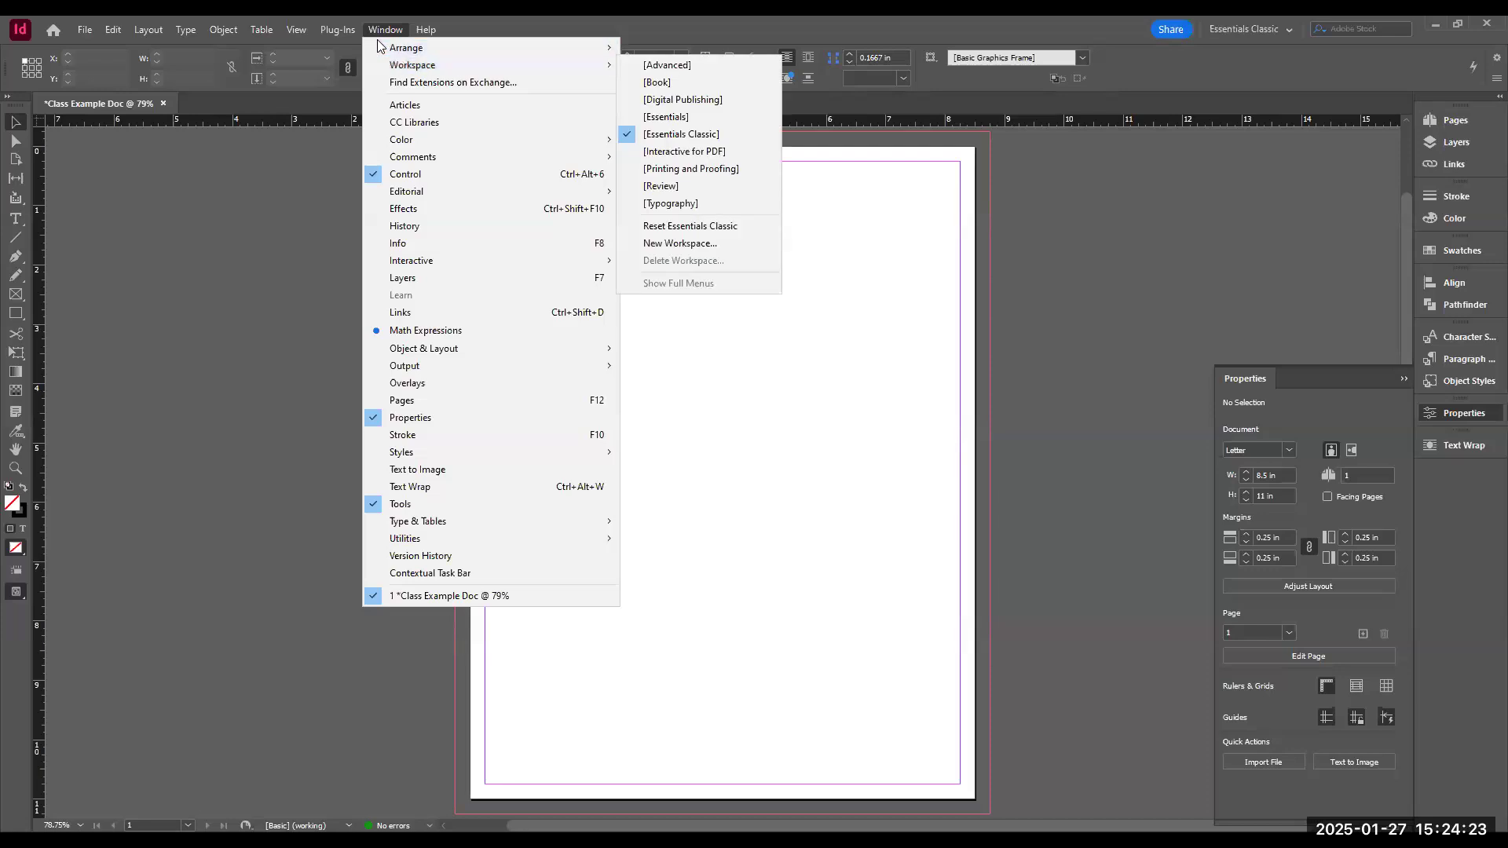
{"action": "mouse_move", "coordinate": [396, 68]}
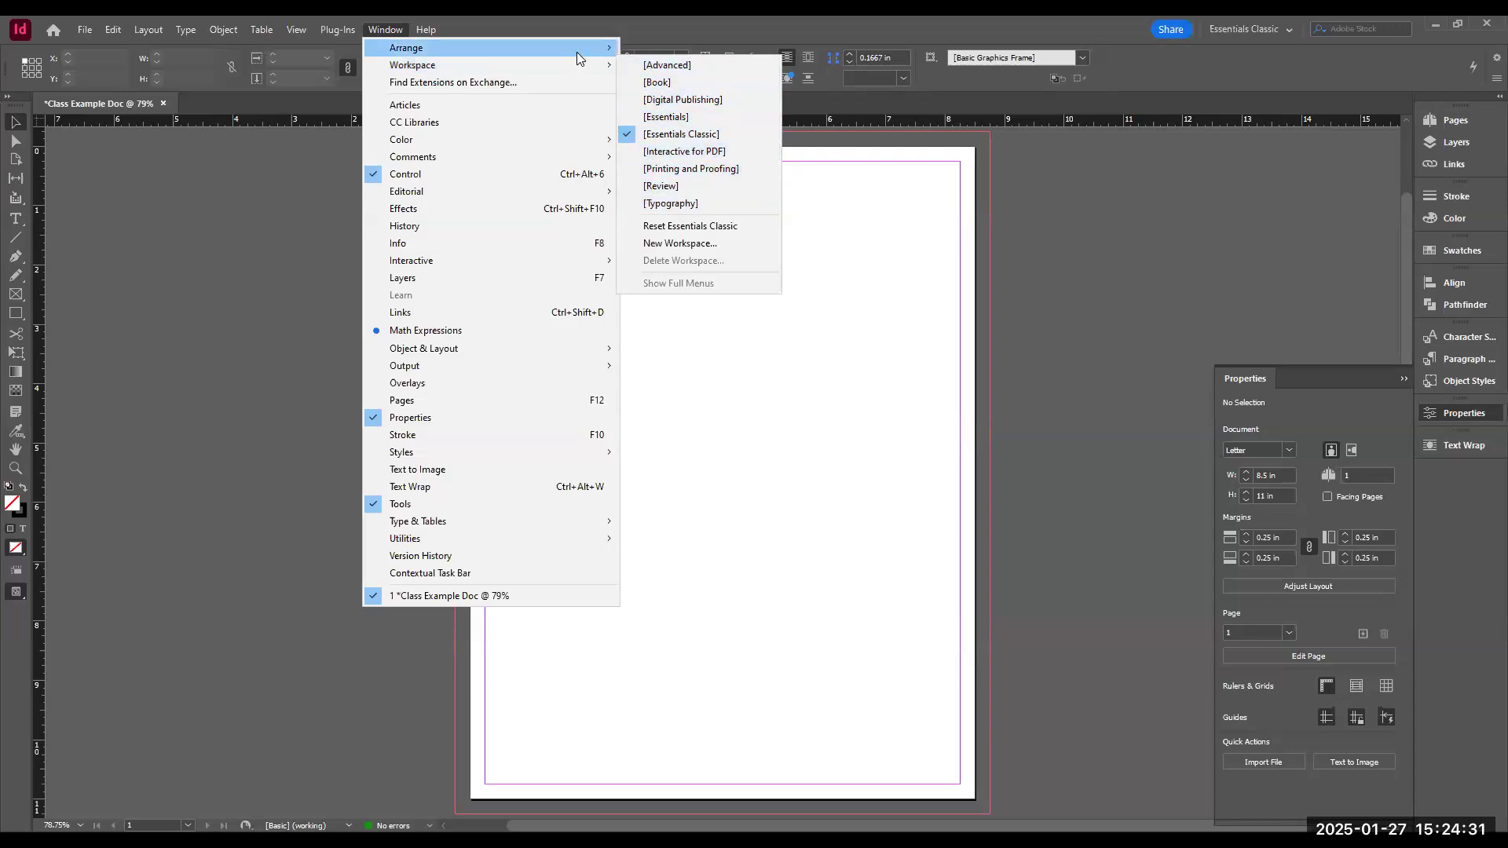
{"action": "mouse_move", "coordinate": [577, 51]}
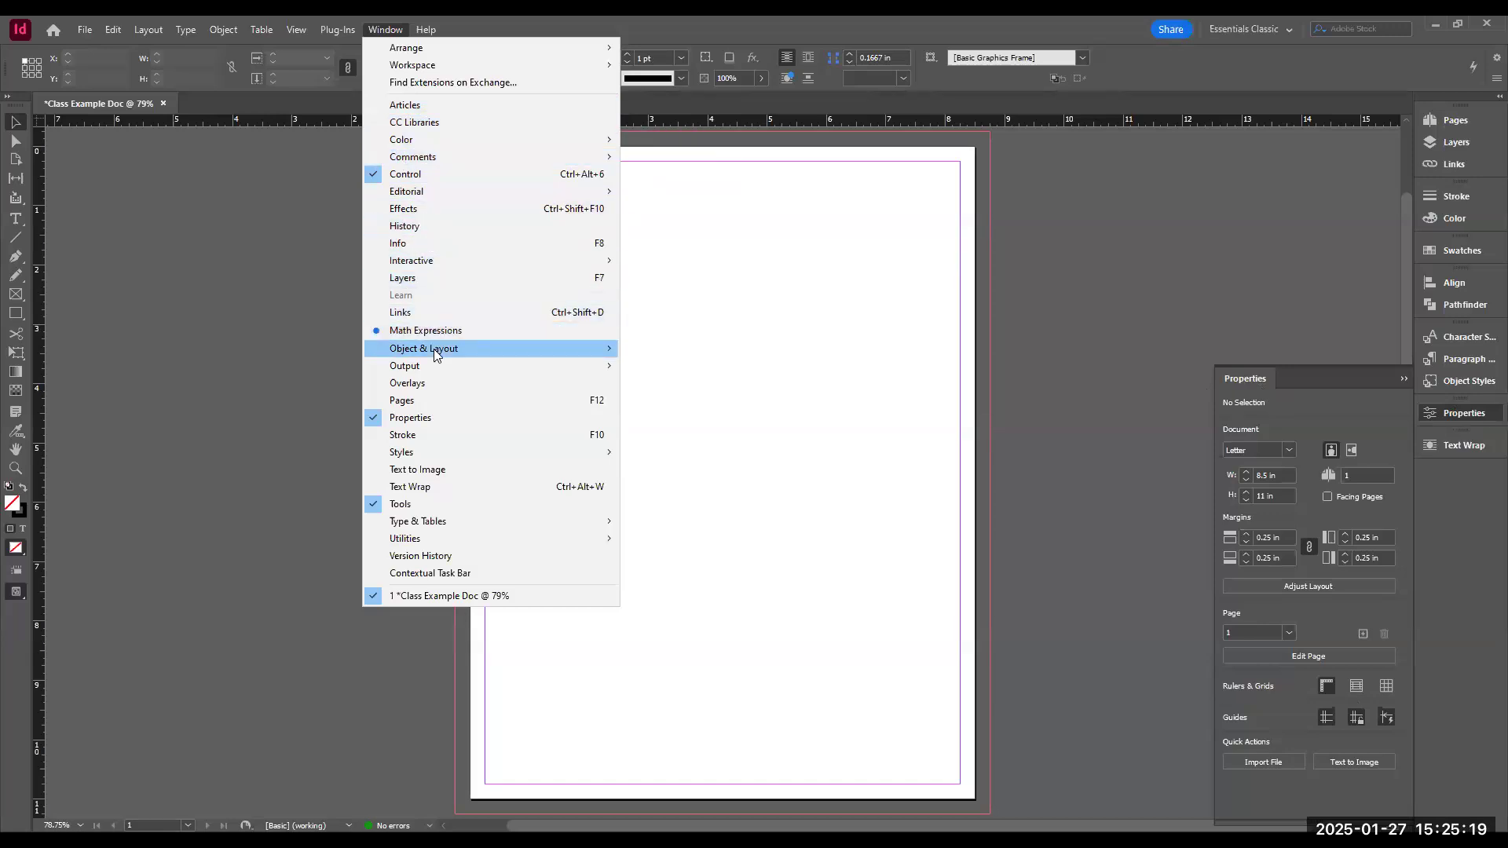
{"action": "mouse_move", "coordinate": [433, 349]}
{"action": "mouse_move", "coordinate": [446, 455]}
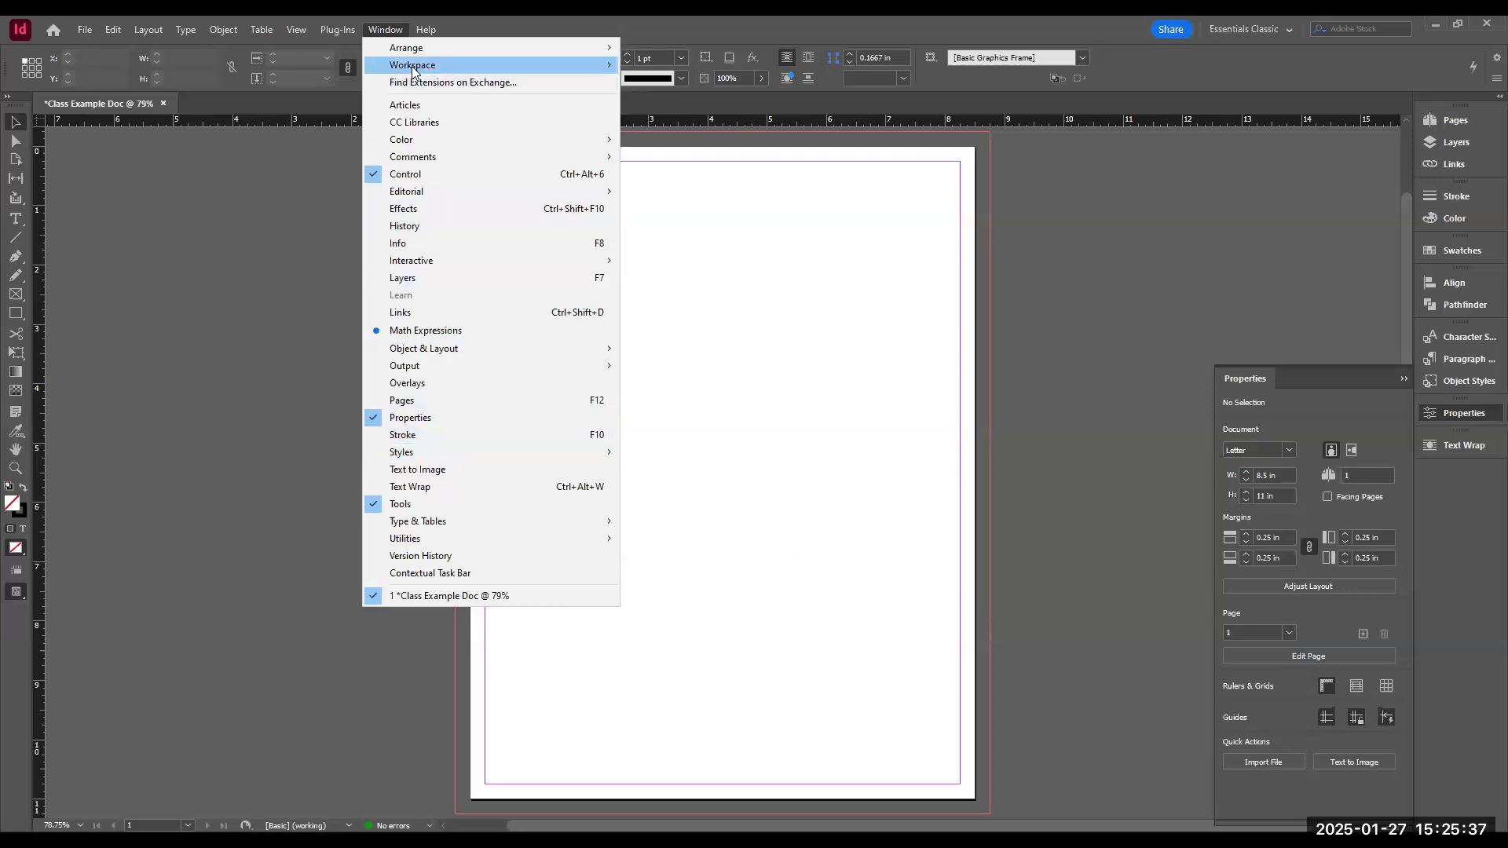
{"action": "mouse_move", "coordinate": [408, 72]}
{"action": "mouse_move", "coordinate": [610, 71]}
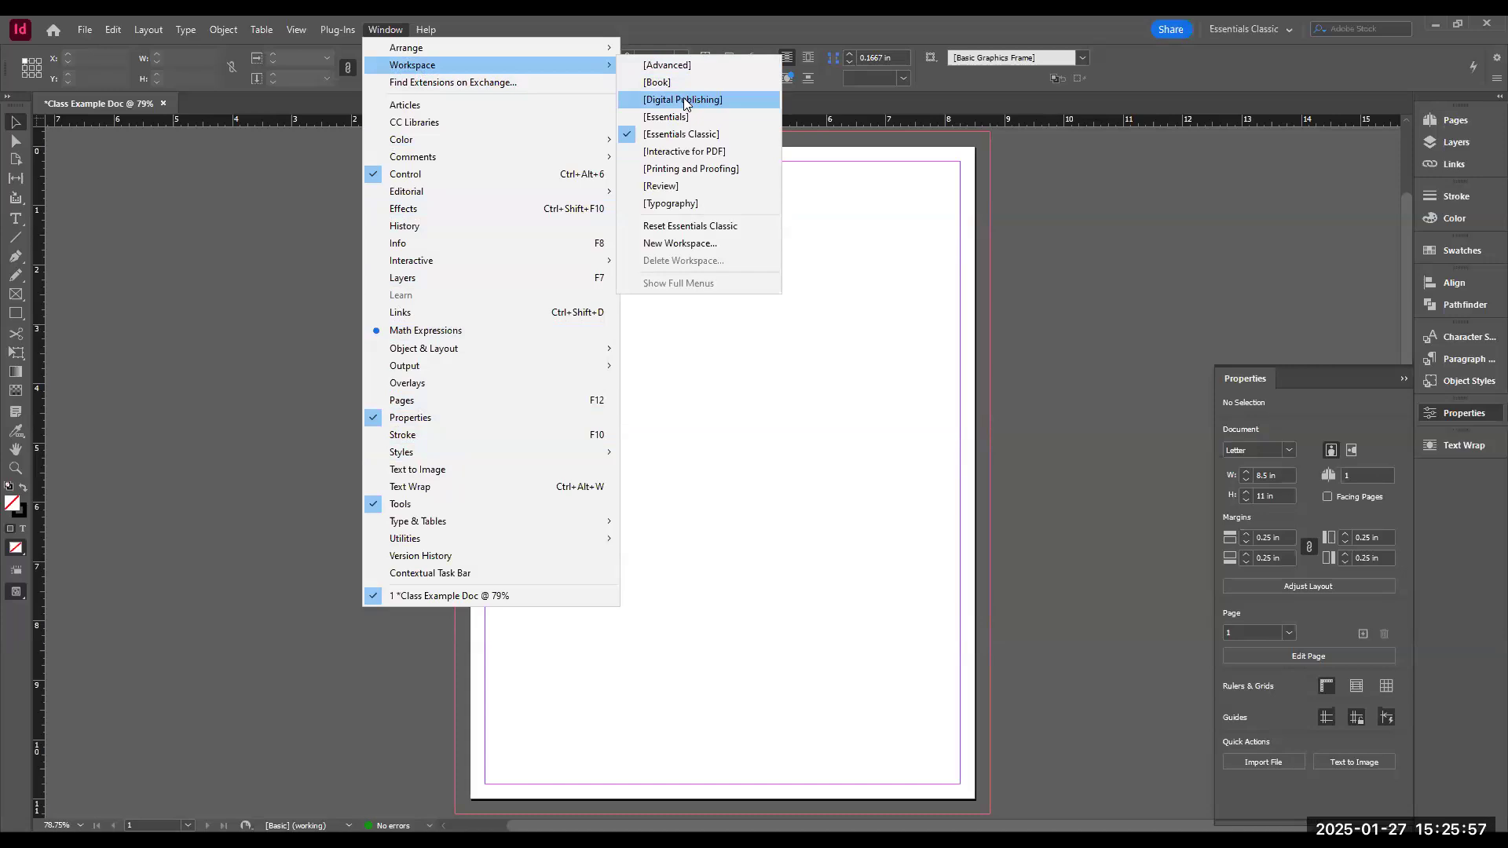
{"action": "left_click", "coordinate": [668, 154]}
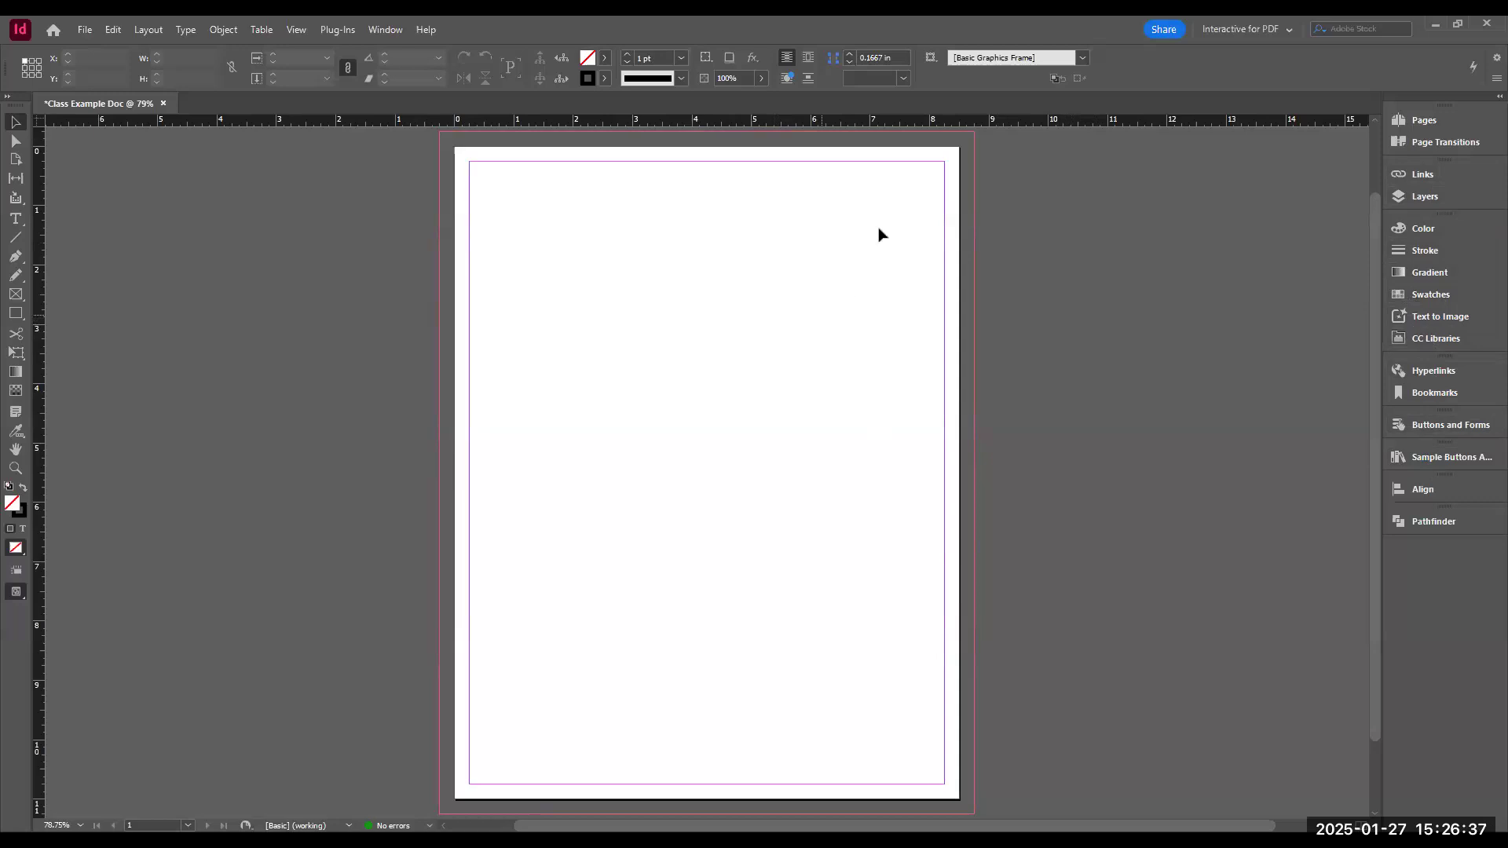
{"action": "left_click", "coordinate": [1241, 29]}
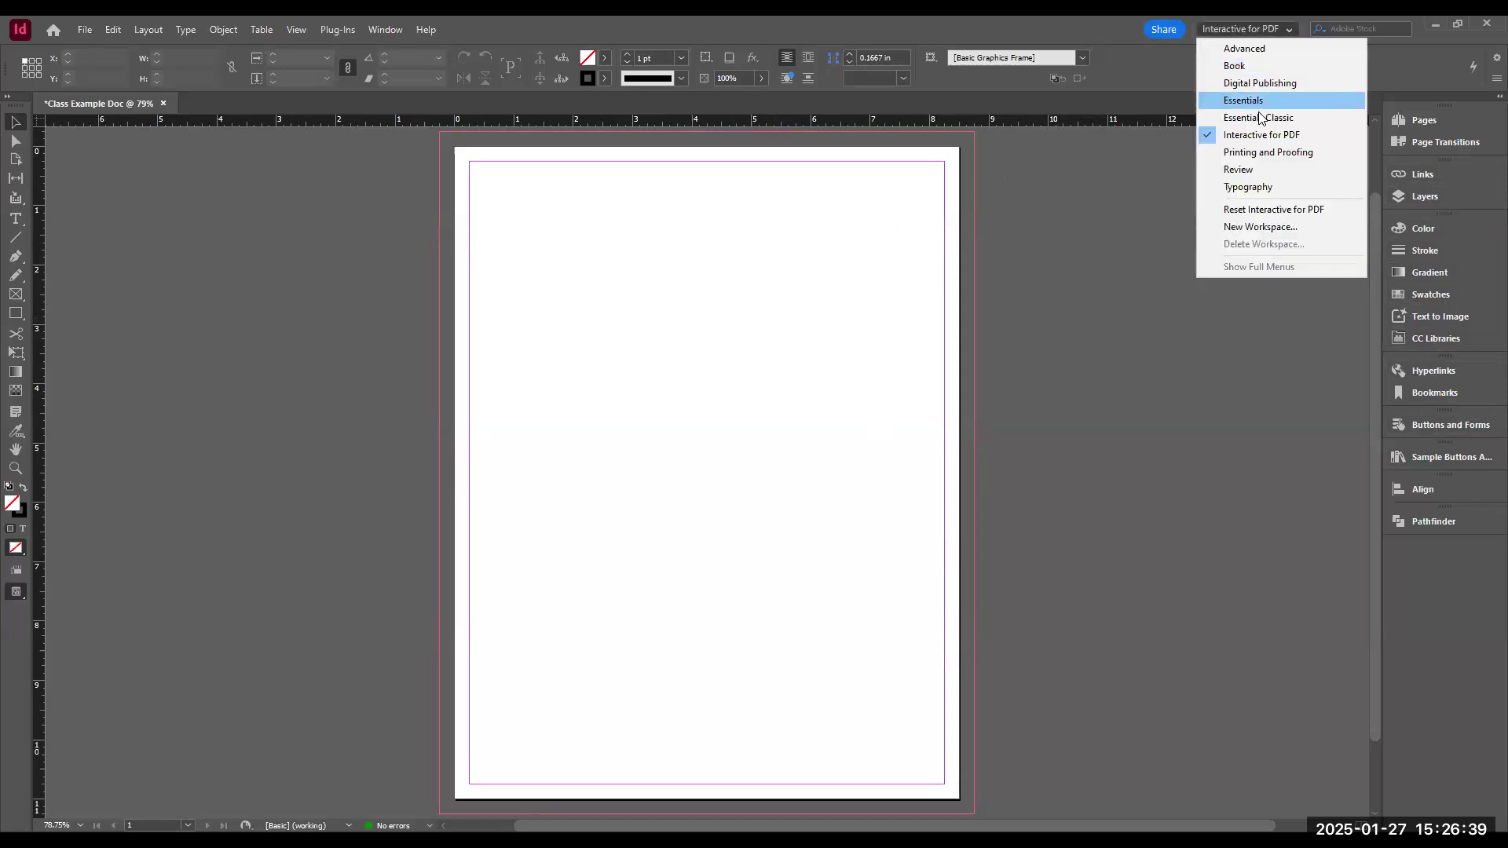
{"action": "left_click", "coordinate": [1257, 119]}
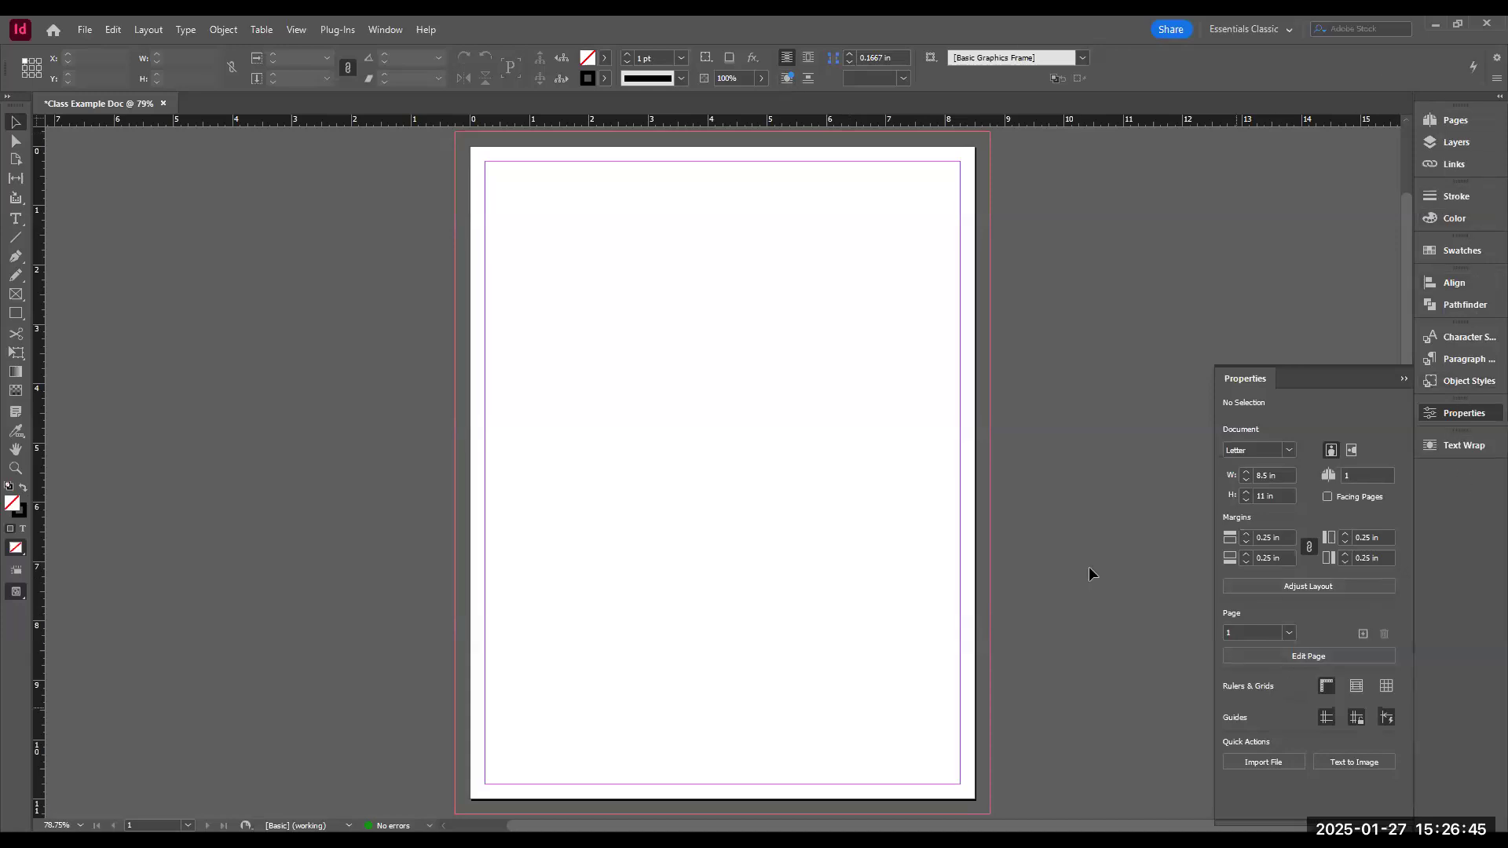
{"action": "left_click", "coordinate": [369, 31]}
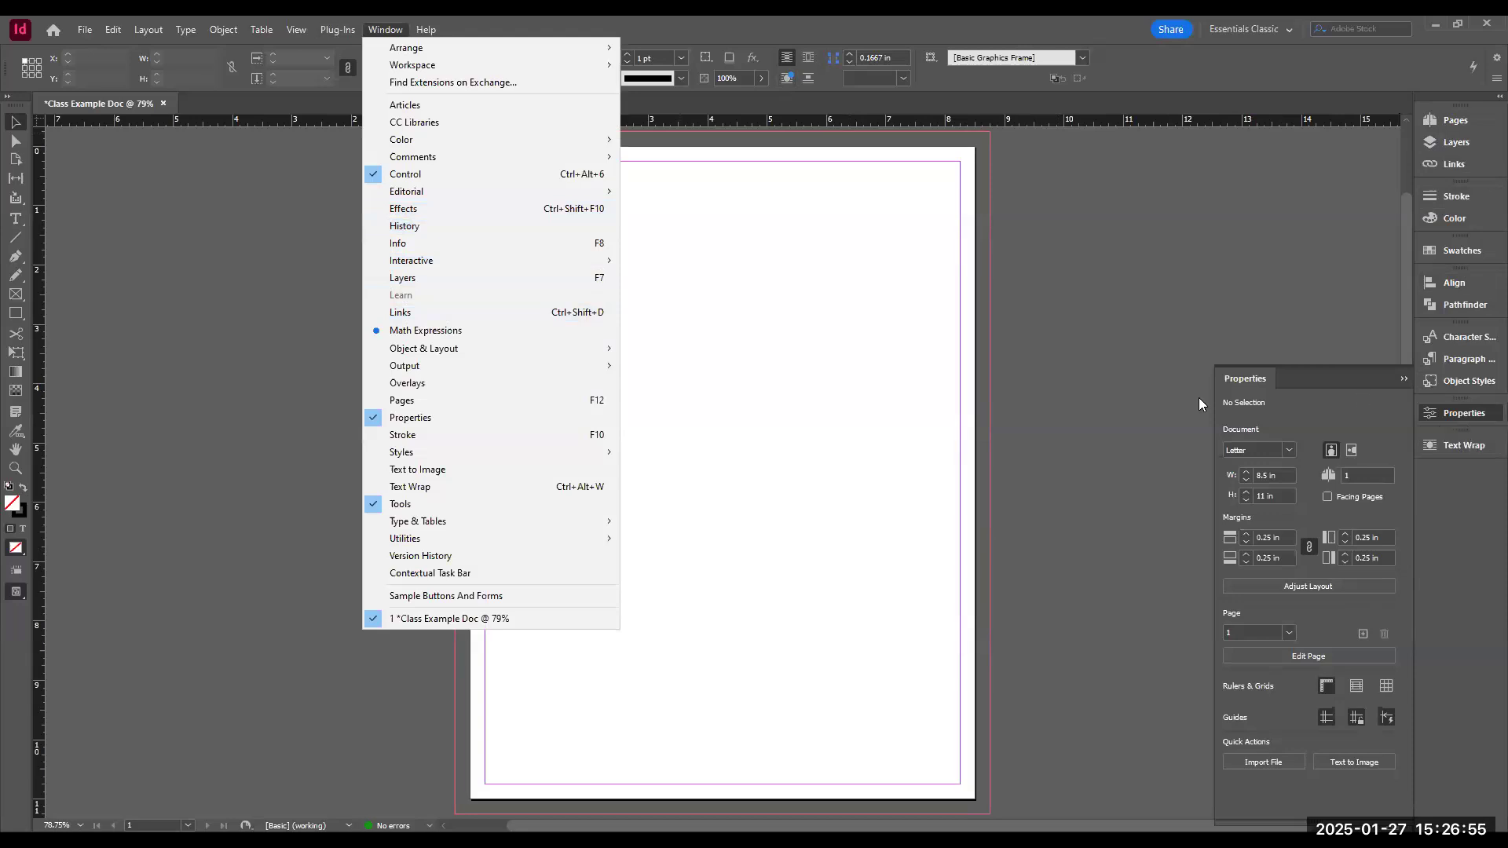
{"action": "left_click", "coordinate": [215, 318]}
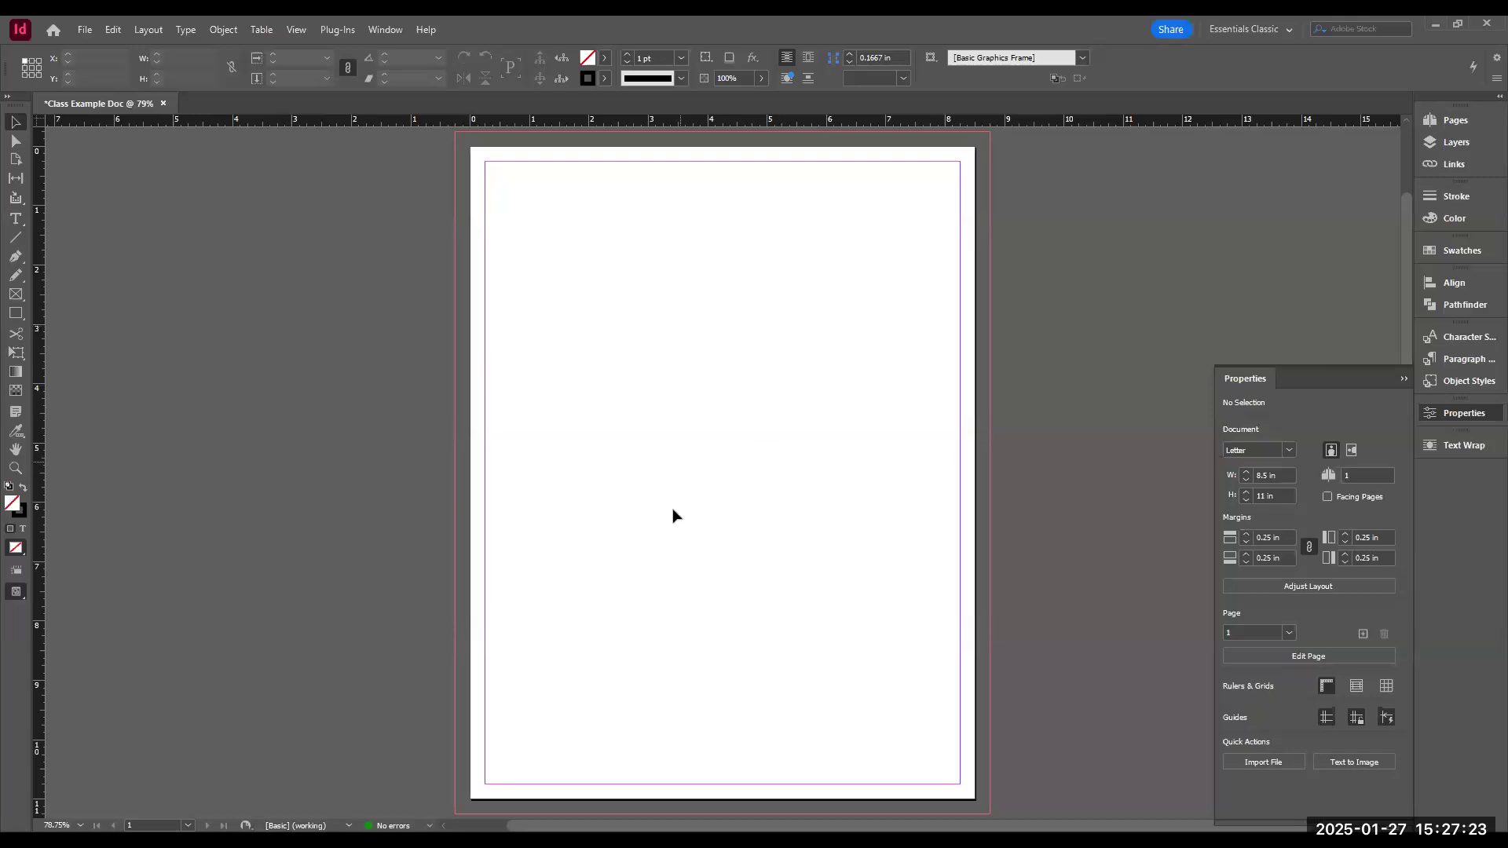
- Draw one text frame filling the page margins and another about 3.5 x 3 in on the pasteboard, and enter EXAMPLE in both
{"action": "left_click", "coordinate": [8, 125]}
{"action": "left_click", "coordinate": [18, 220]}
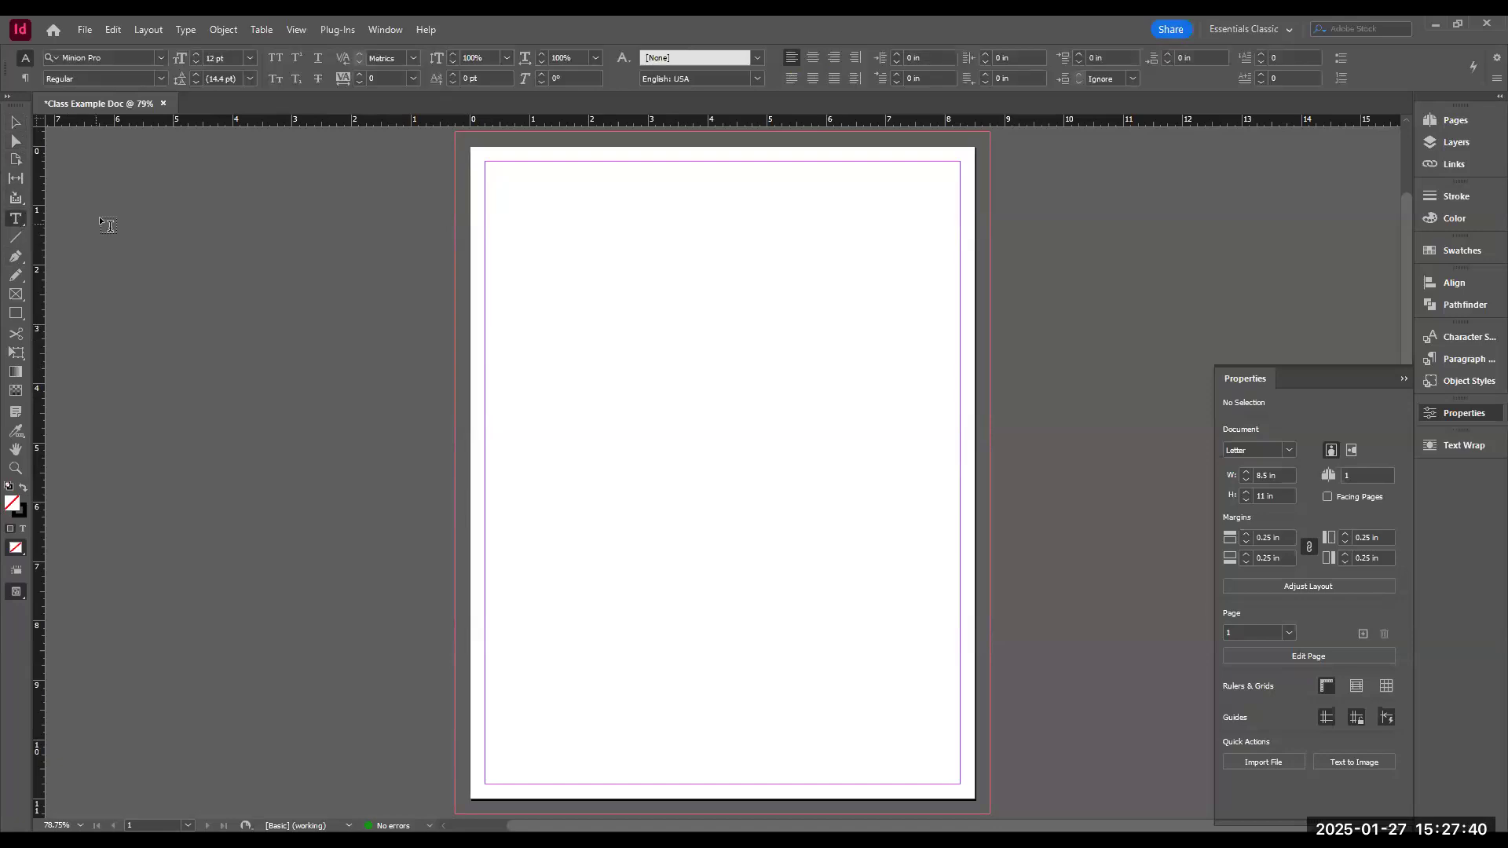
{"action": "left_click", "coordinate": [18, 219]}
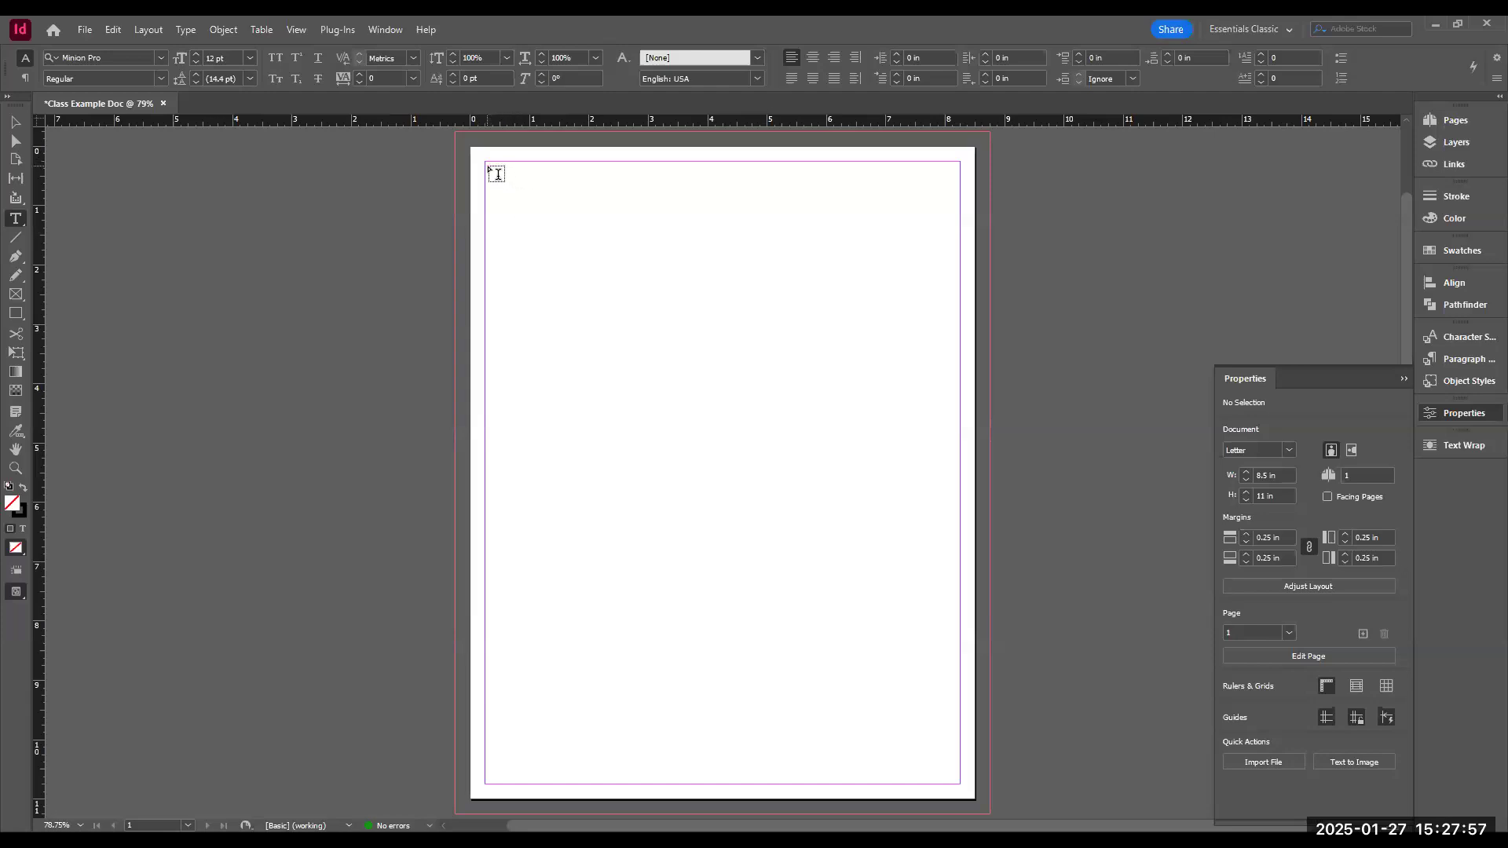
{"action": "left_click_drag", "start_coordinate": [486, 163], "coordinate": [960, 781]}
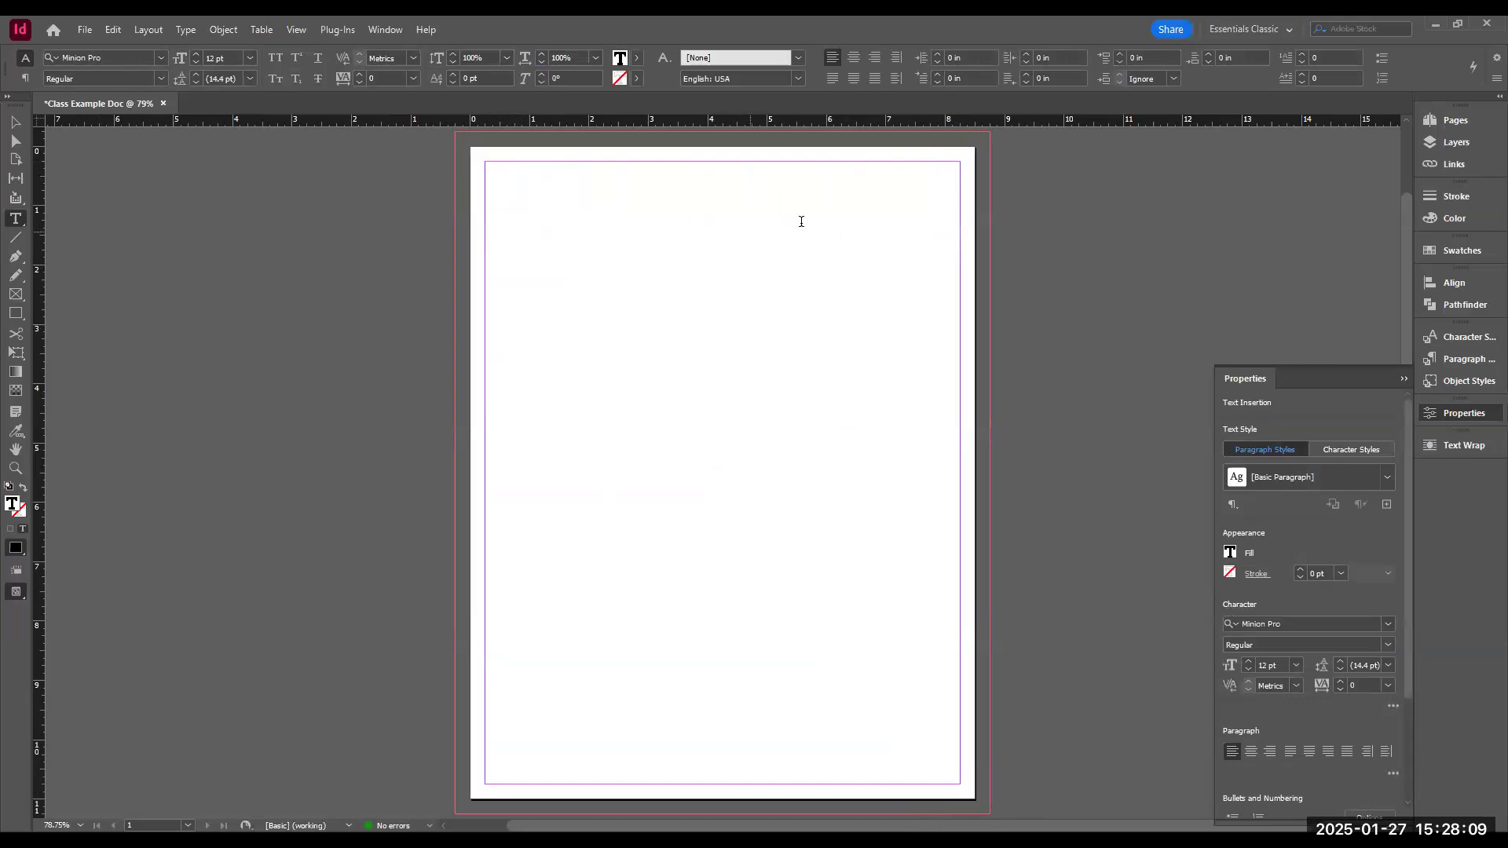
{"action": "left_click_drag", "start_coordinate": [131, 209], "coordinate": [334, 381]}
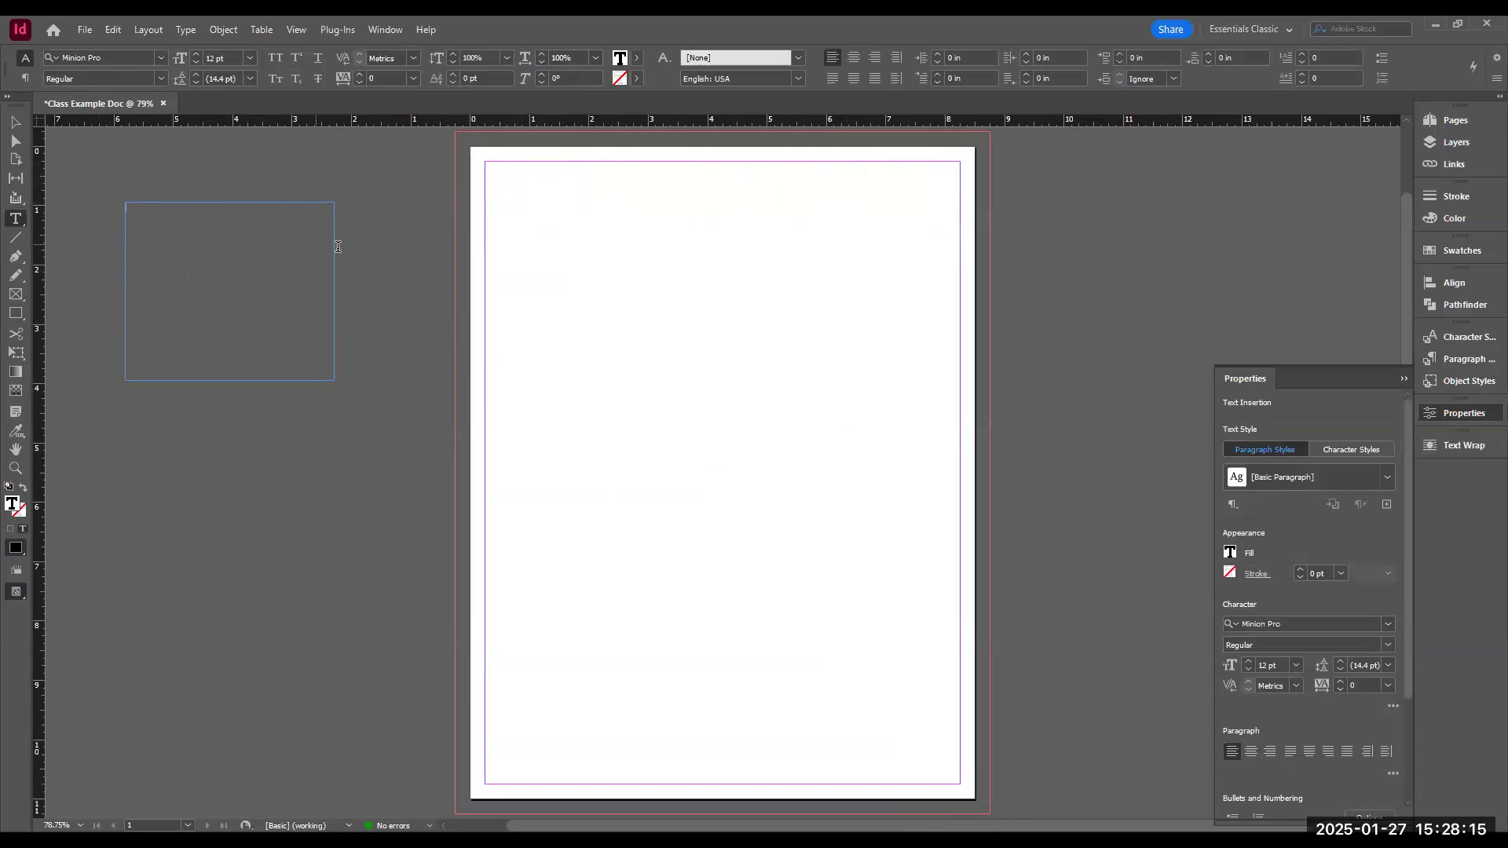
{"action": "type", "text": "EXAMPLE"}
{"action": "type", "text": "EXAMPLE"}
{"action": "left_click_drag", "start_coordinate": [133, 454], "coordinate": [310, 605]}
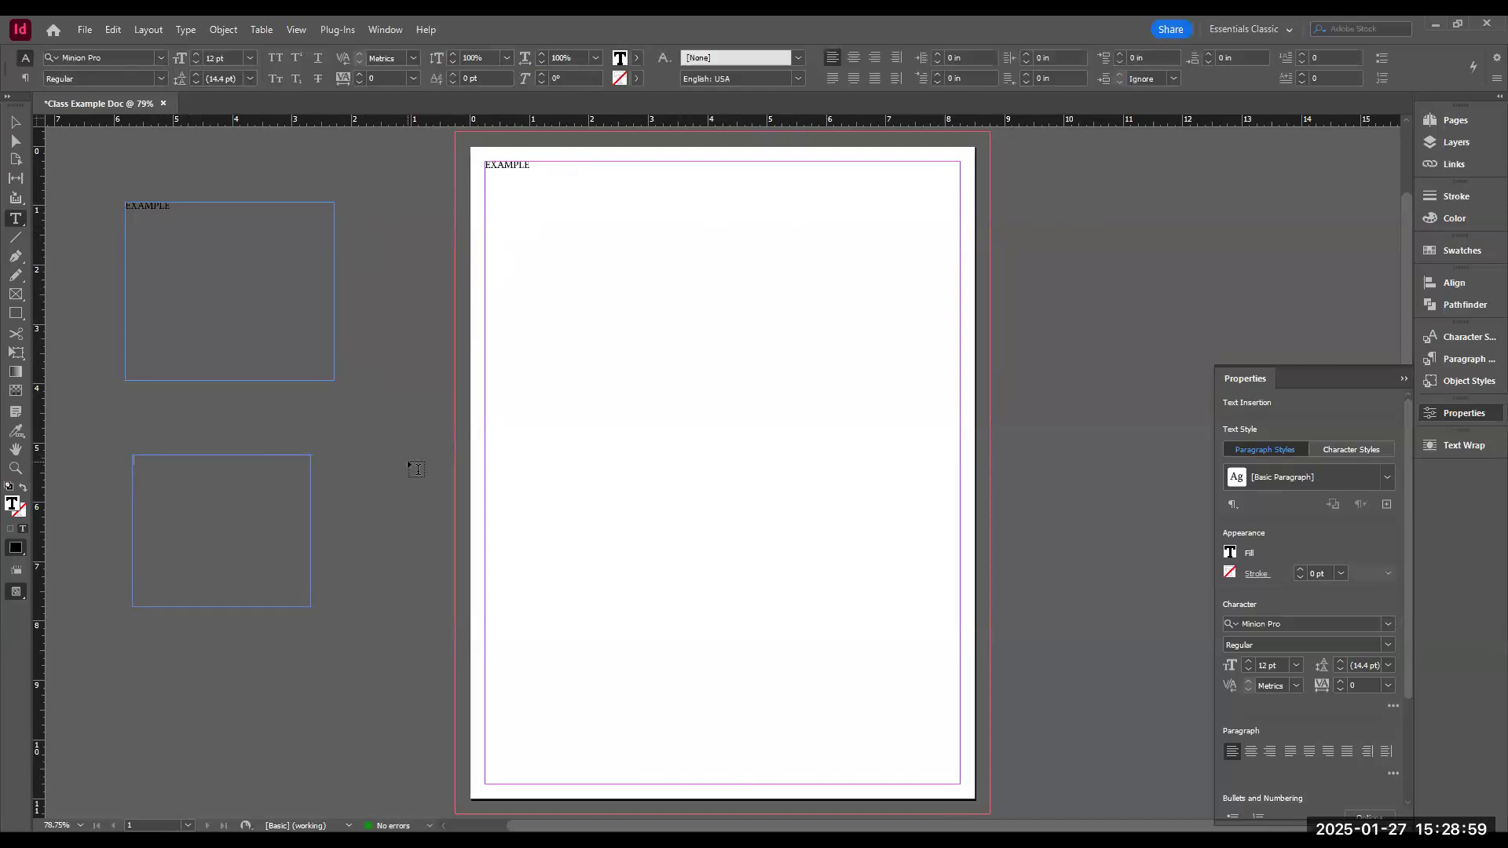
{"action": "key", "text": "ctrl+z"}
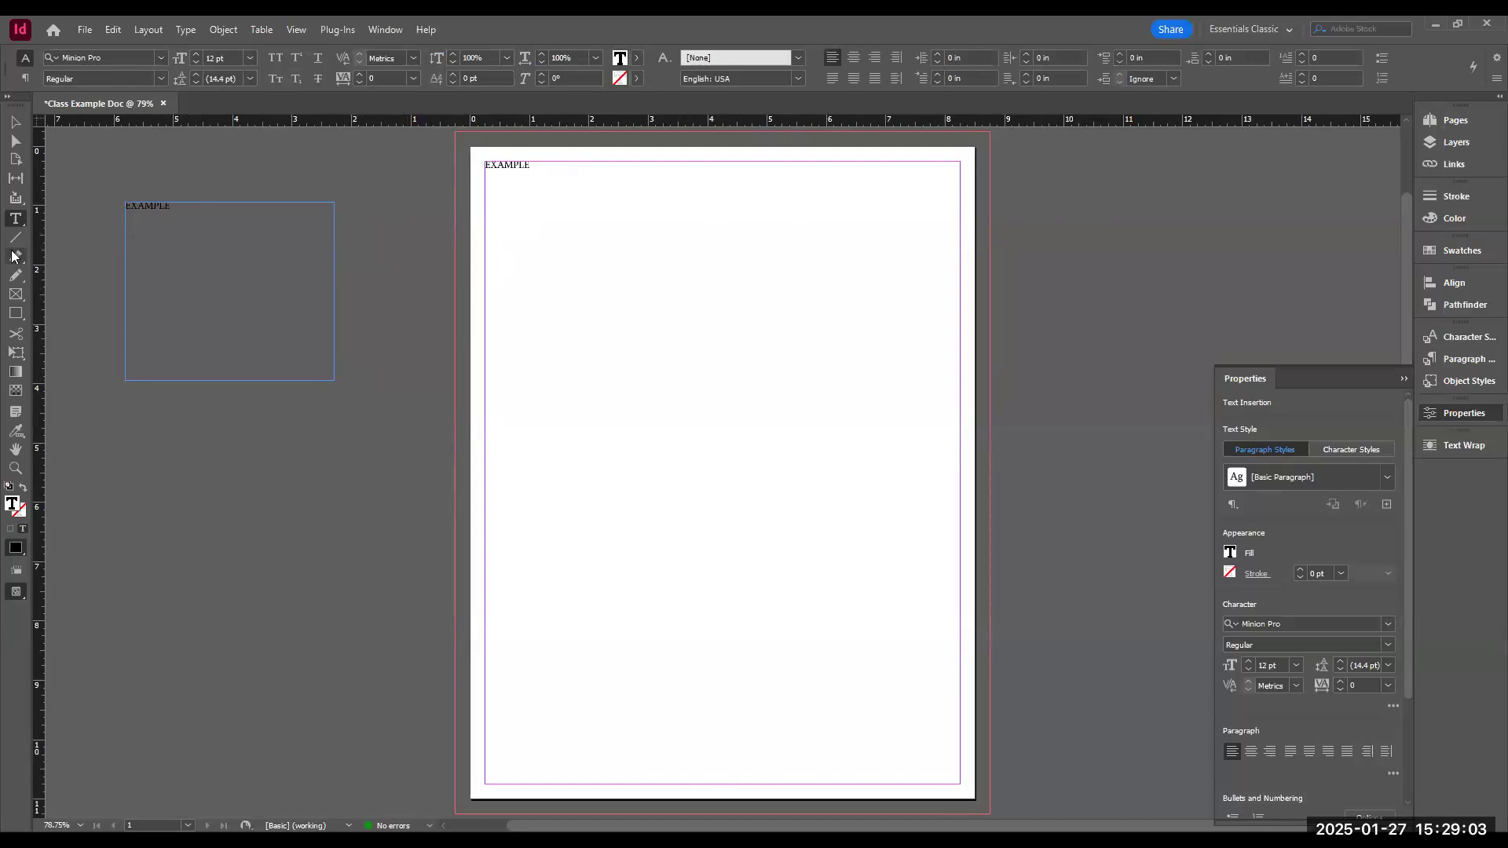
- Draw rectangle frames: two on the pasteboard, one about 8 x 5 in between the margins, and one about 5.2 x 2 in over the page's right edge
{"action": "left_click", "coordinate": [16, 295]}
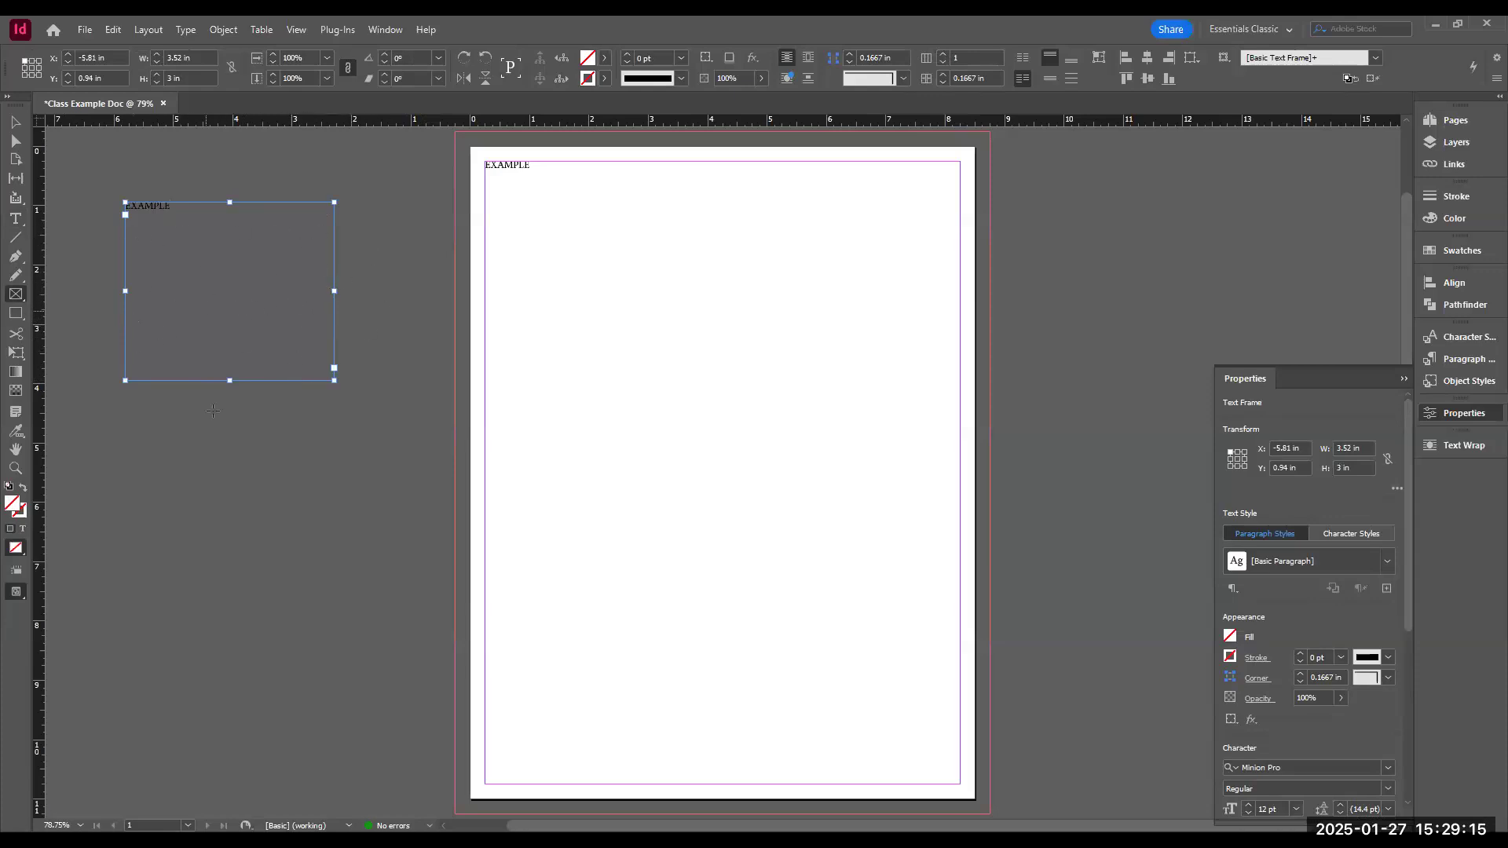
{"action": "left_click_drag", "start_coordinate": [334, 381], "coordinate": [266, 344]}
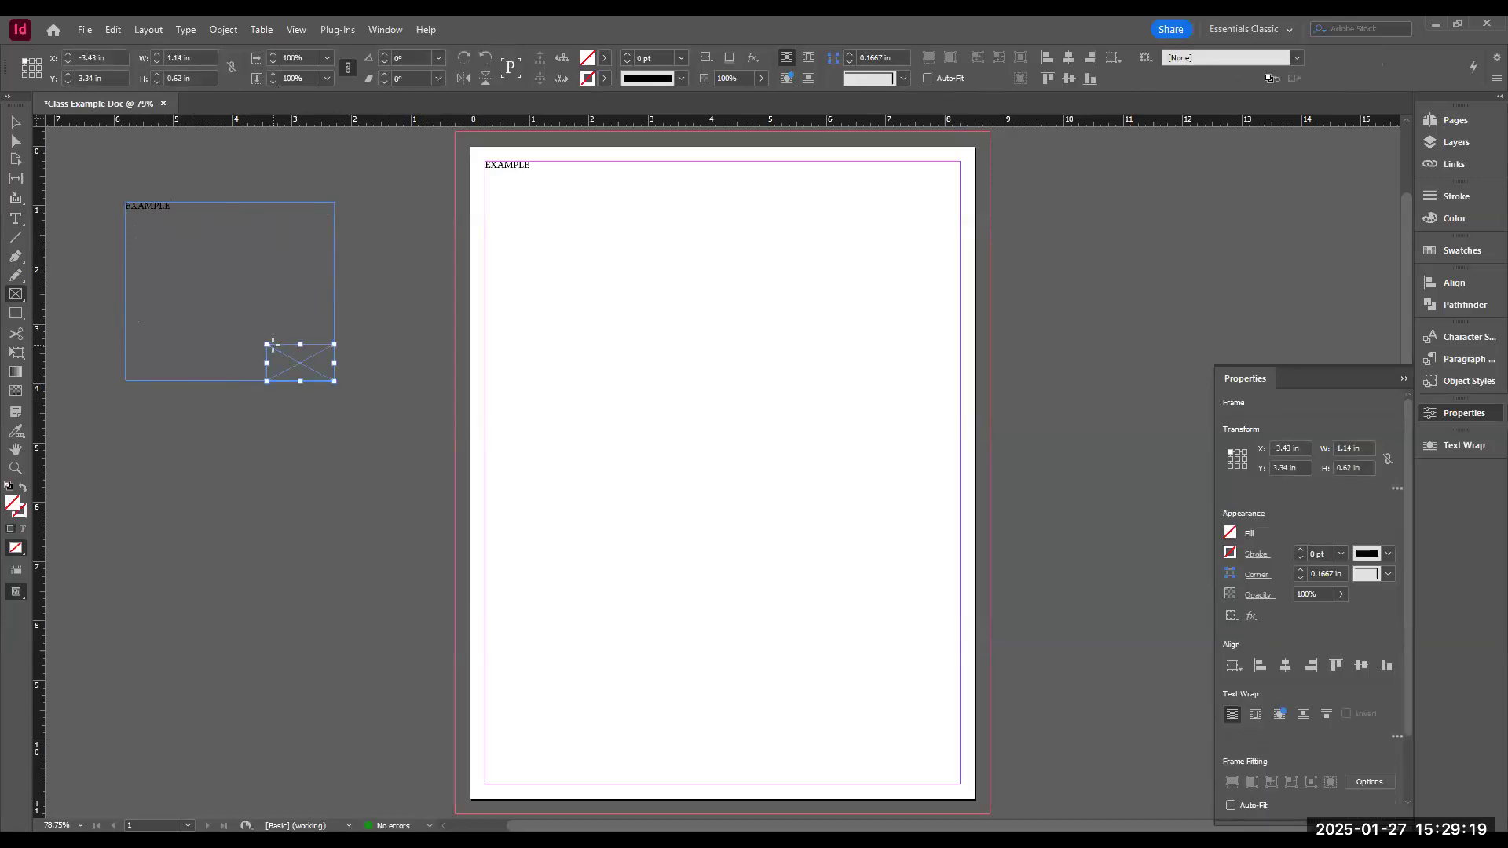
{"action": "left_click_drag", "start_coordinate": [486, 328], "coordinate": [960, 622]}
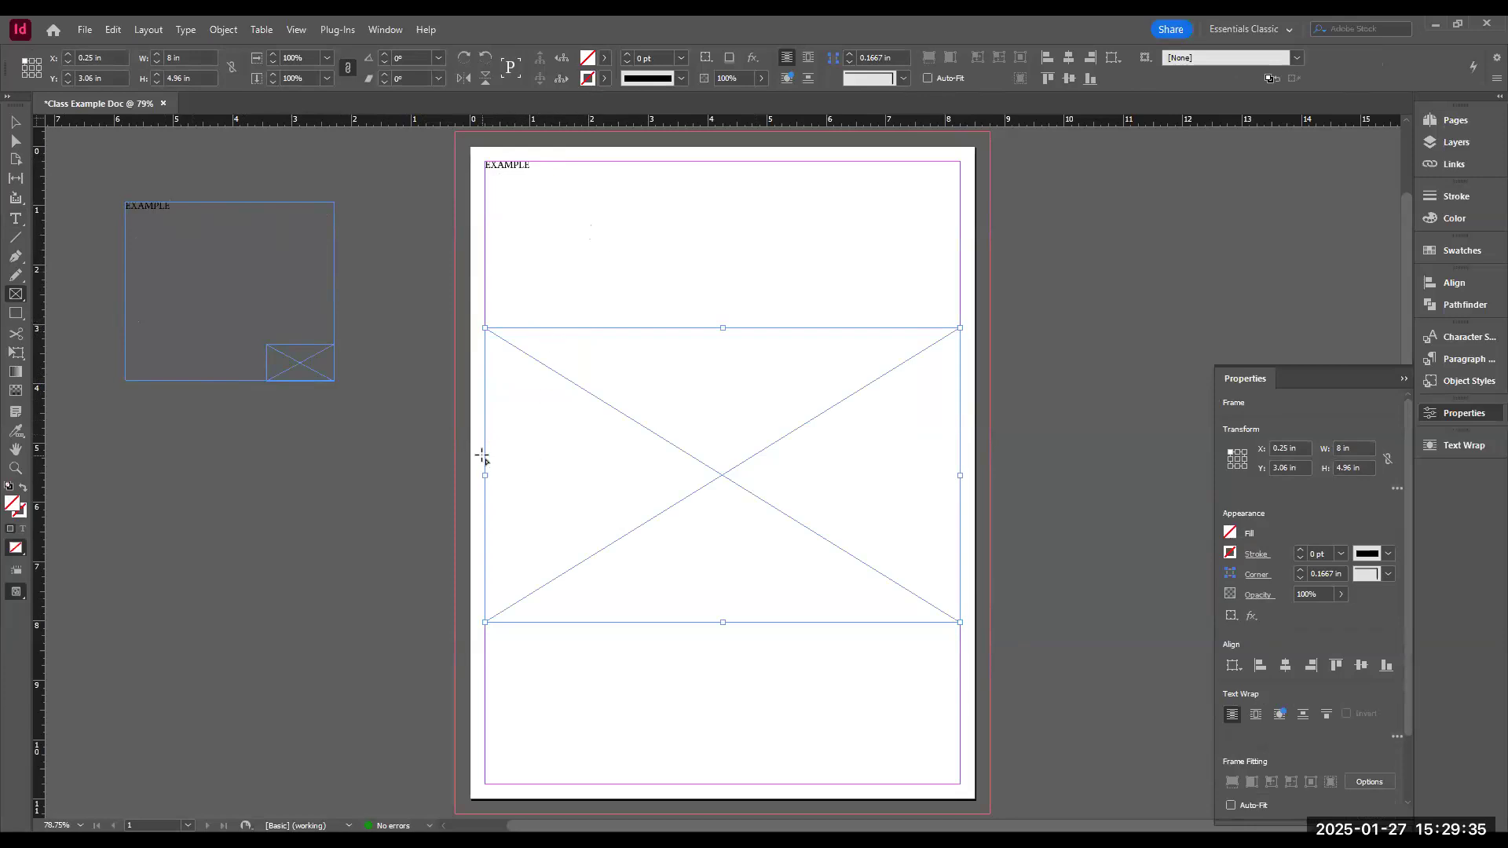
{"action": "mouse_move", "coordinate": [230, 435]}
{"action": "left_mouse_down"}
{"action": "mouse_move", "coordinate": [265, 536]}
{"action": "mouse_move", "coordinate": [393, 573]}
{"action": "left_mouse_up"}
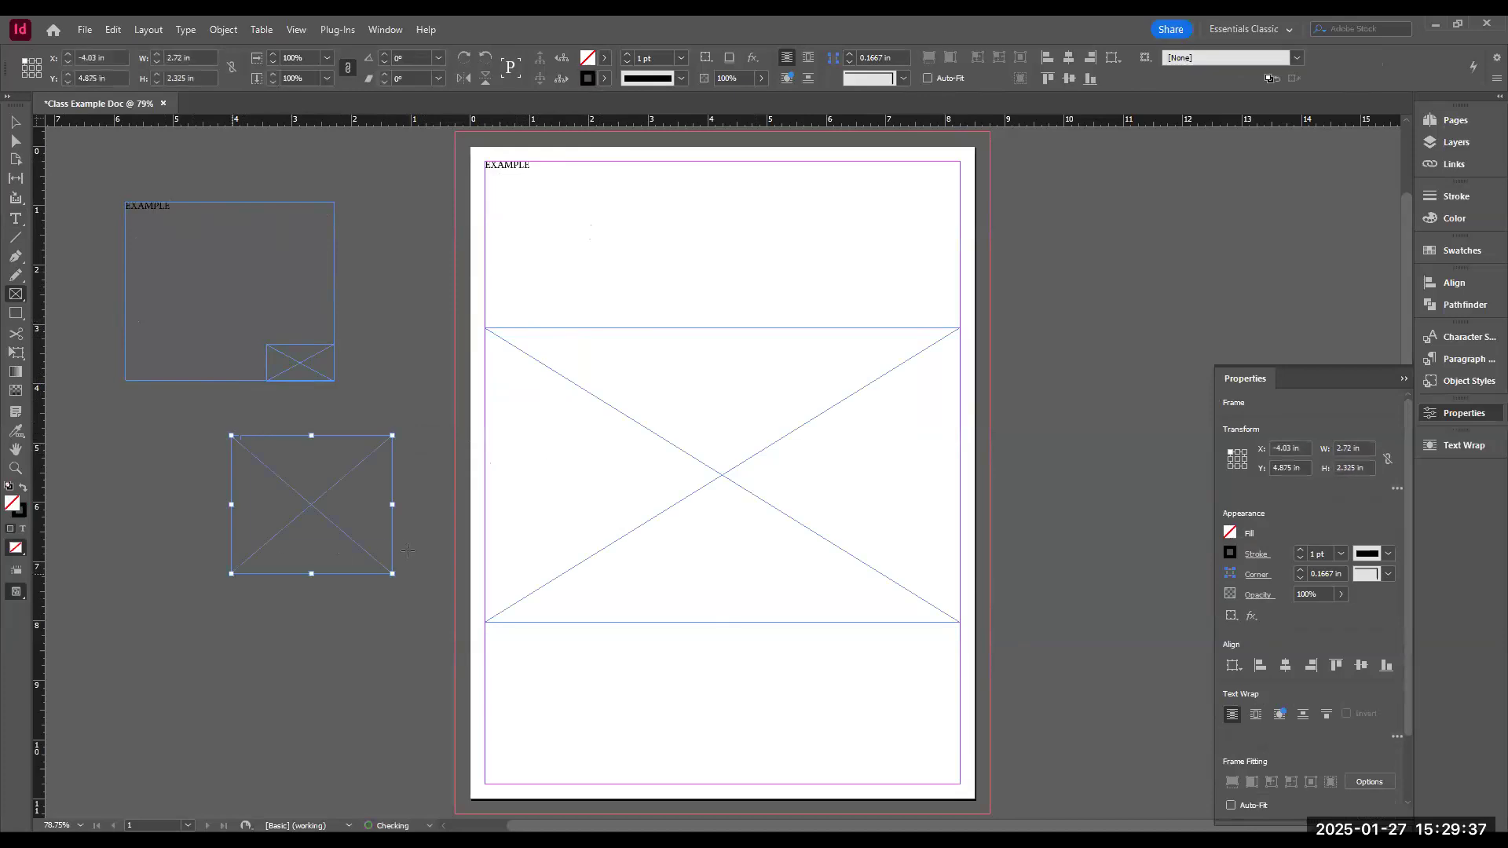
{"action": "left_click_drag", "start_coordinate": [949, 193], "coordinate": [1259, 312]}
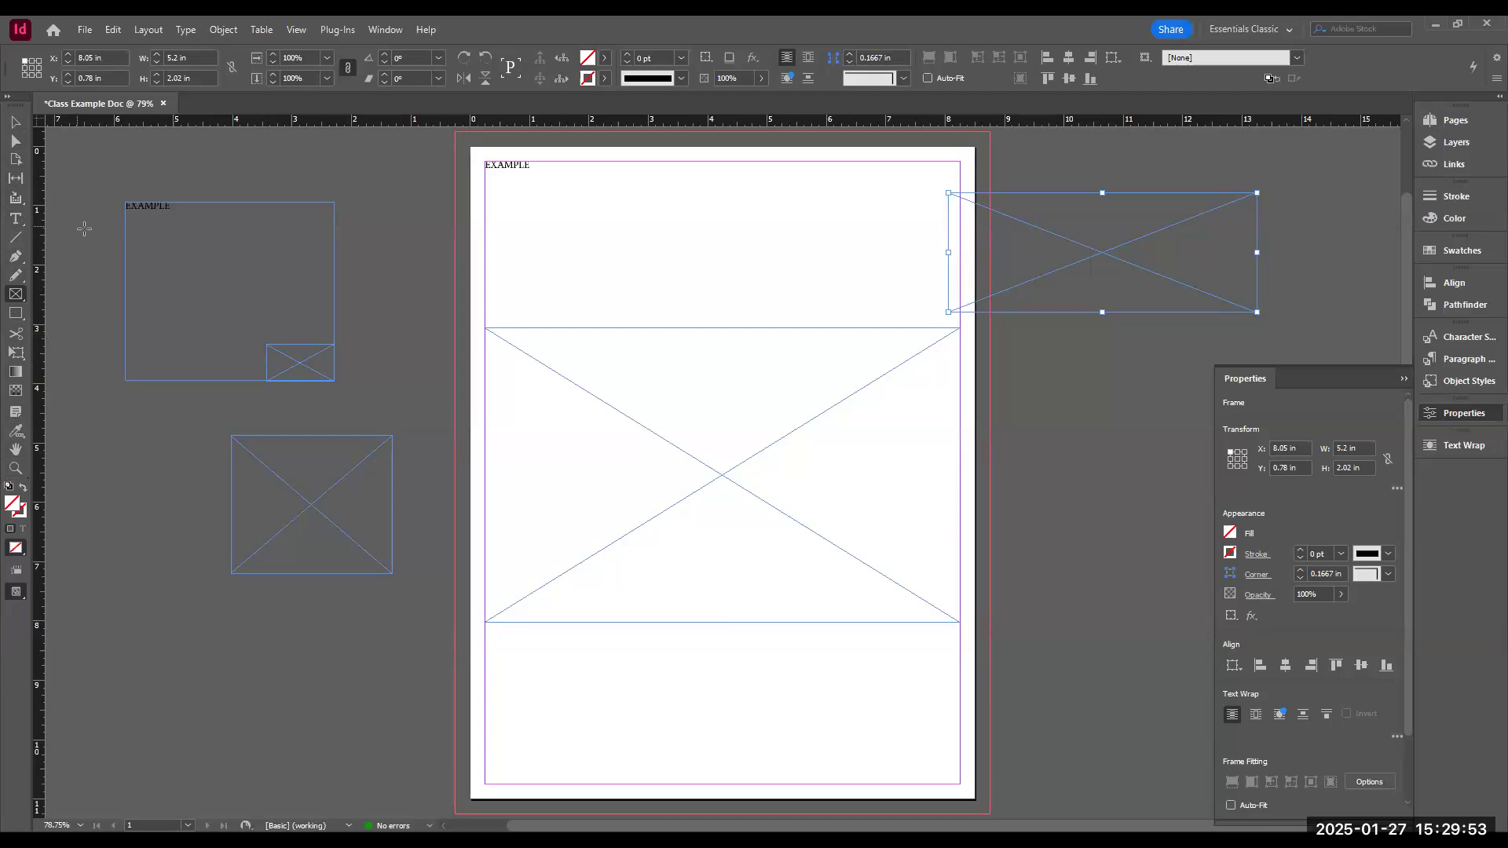
- Shift the pasteboard text frame and the rectangle frame below it slightly using the Direct Selection tool
{"action": "left_click", "coordinate": [15, 144]}
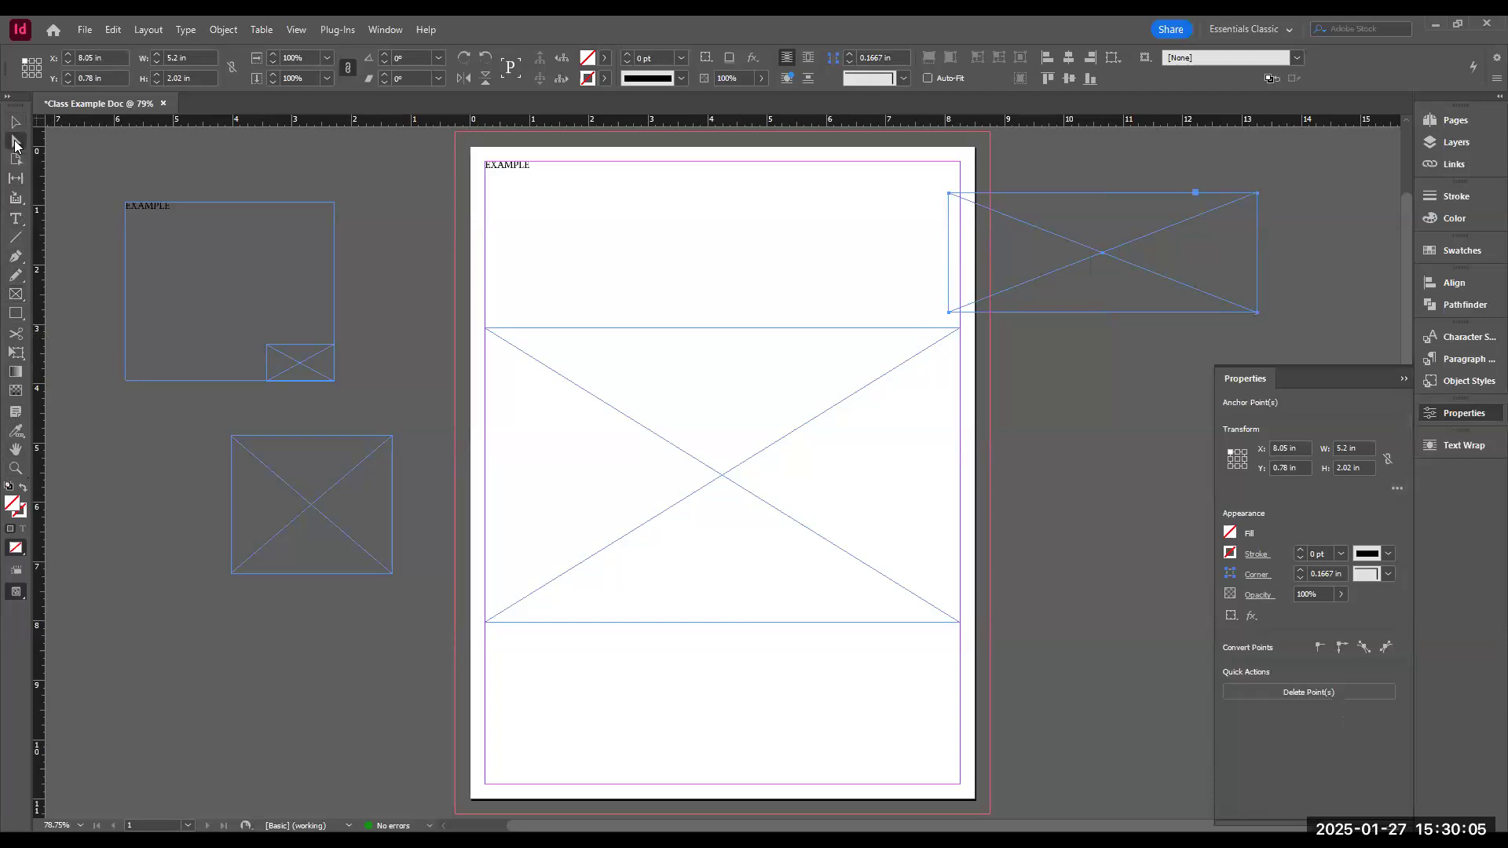
{"action": "left_click_drag", "start_coordinate": [203, 310], "coordinate": [244, 311]}
{"action": "left_click_drag", "start_coordinate": [343, 294], "coordinate": [258, 267]}
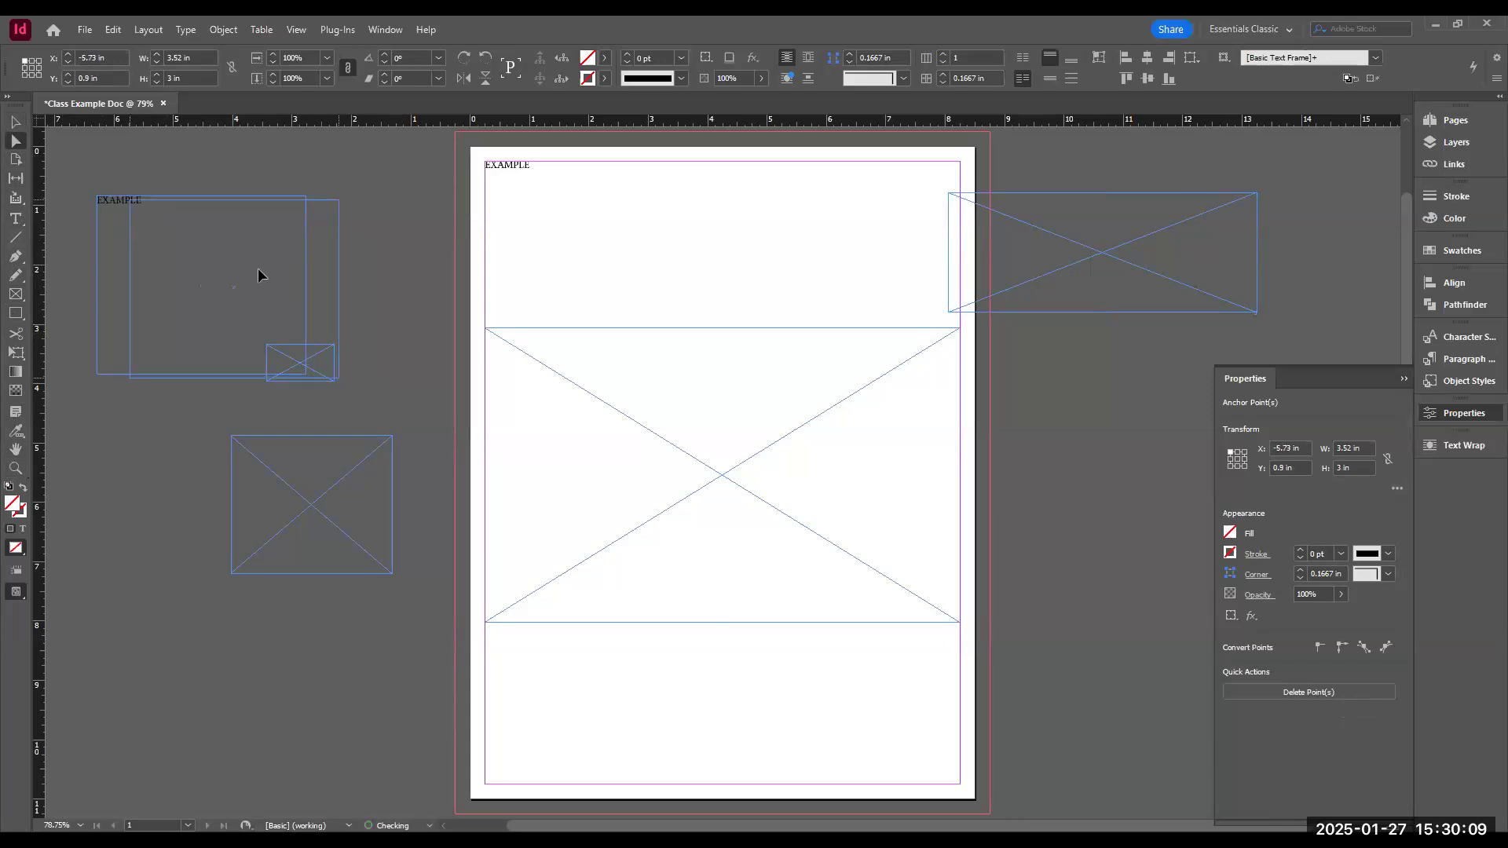
{"action": "left_click_drag", "start_coordinate": [276, 507], "coordinate": [318, 509]}
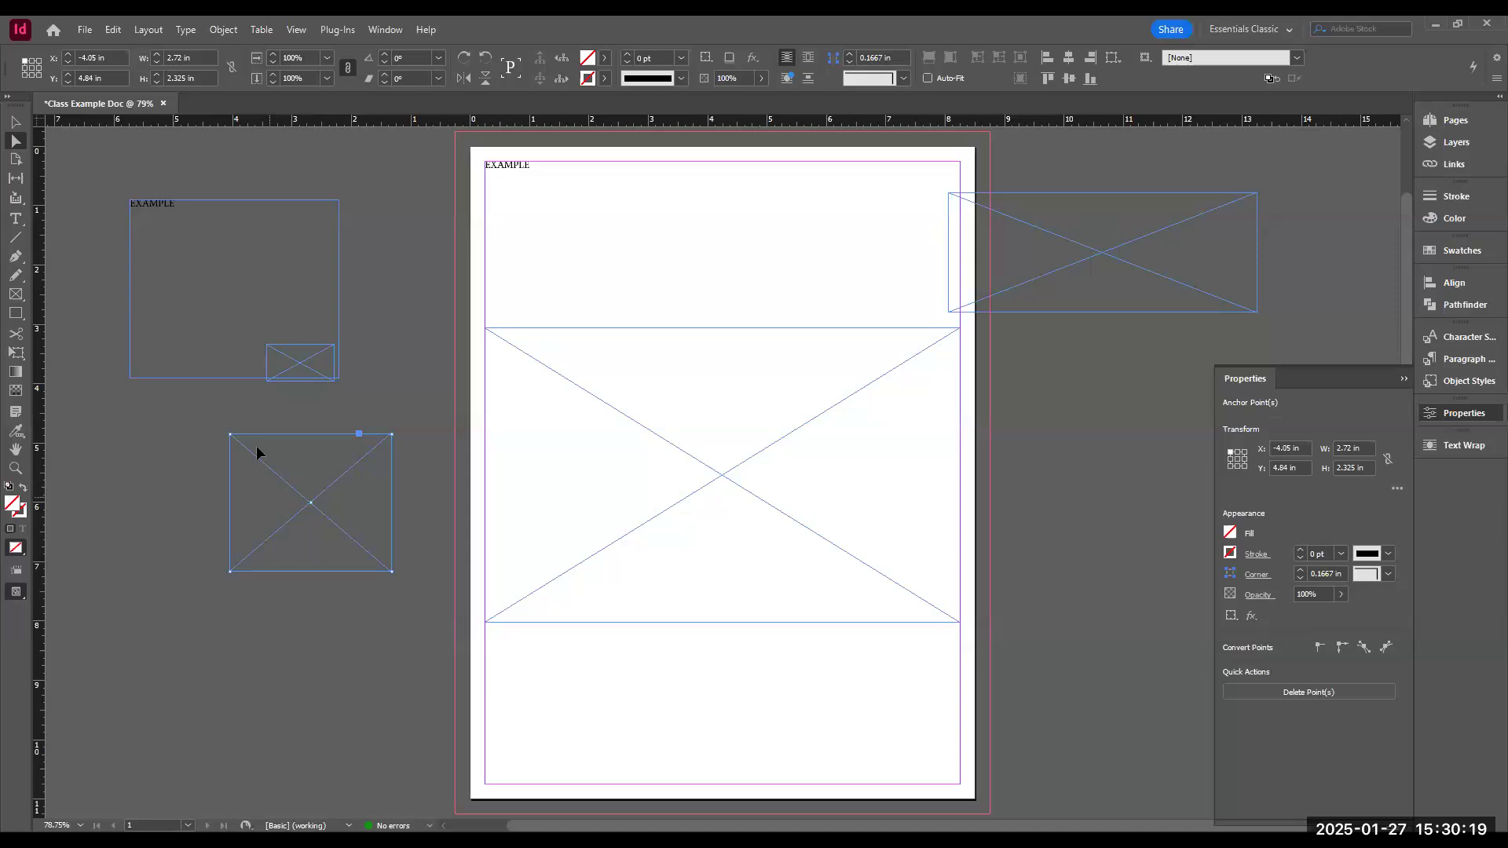
- Resize the lower pasteboard frame to about 2.7 x 2 in and the page's text frame to about 7.9 x 2.55 in
{"action": "left_click", "coordinate": [15, 124]}
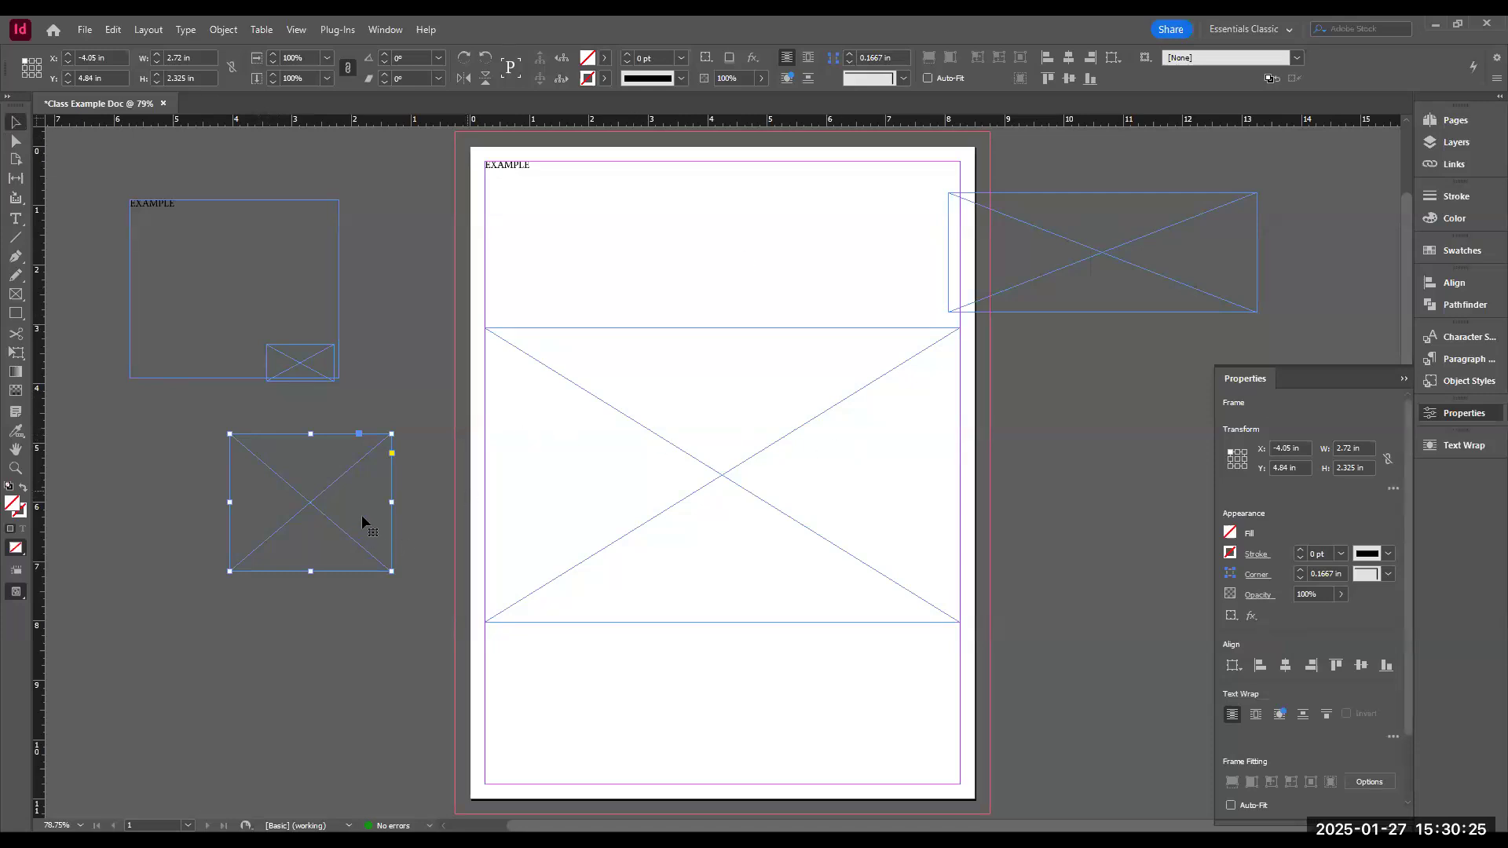
{"action": "mouse_move", "coordinate": [230, 434]}
{"action": "left_mouse_down"}
{"action": "mouse_move", "coordinate": [283, 477]}
{"action": "mouse_move", "coordinate": [232, 454]}
{"action": "left_mouse_up"}
{"action": "left_click", "coordinate": [953, 733]}
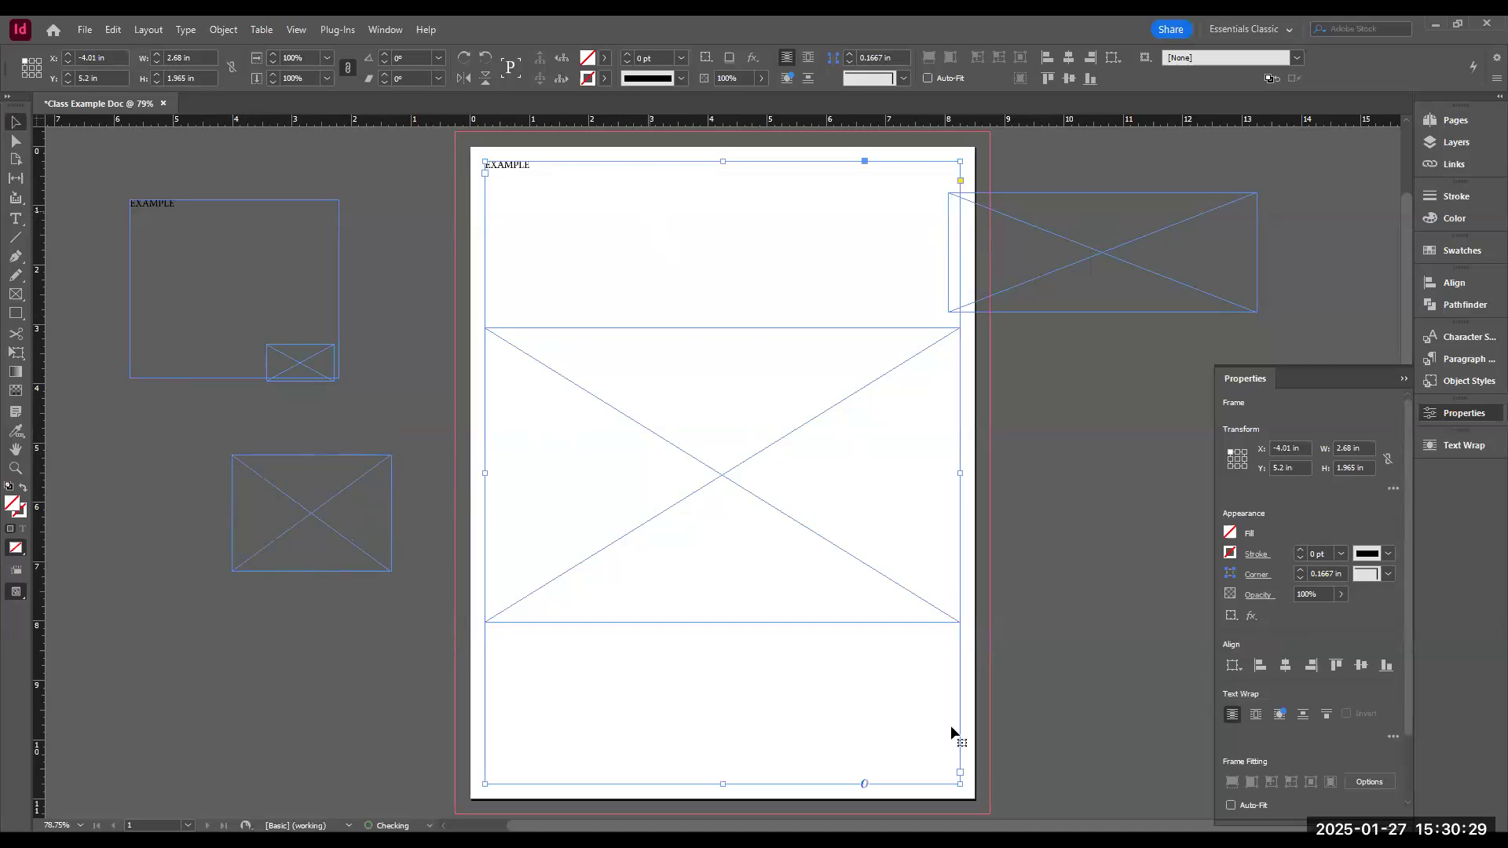
{"action": "left_click", "coordinate": [959, 781]}
{"action": "left_click_drag", "start_coordinate": [959, 781], "coordinate": [955, 312]}
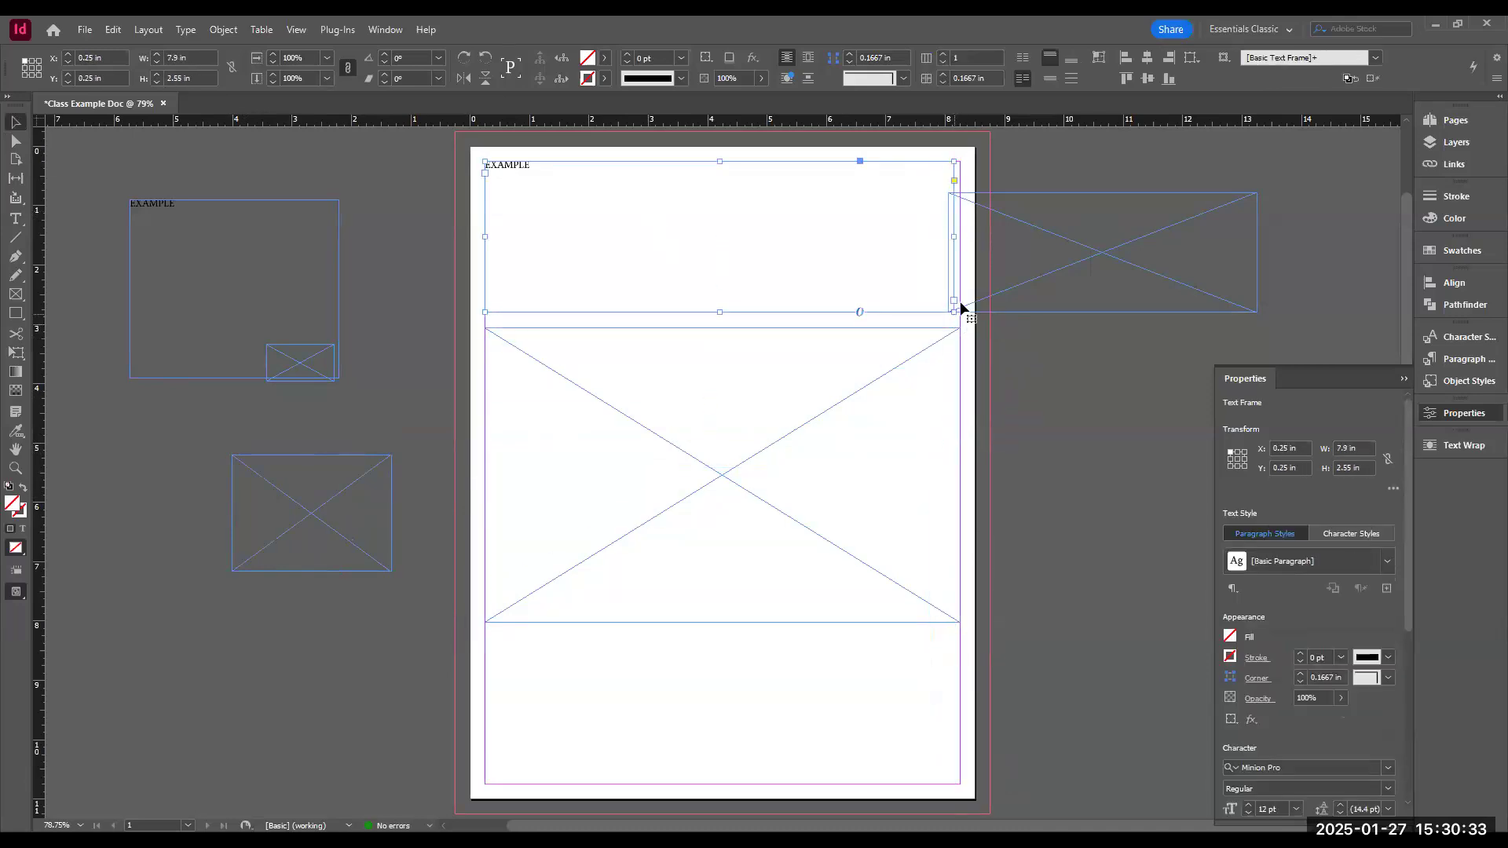
- Move the rectangle frame overlapping the page's right edge into the lower-left corner of the page margins and deselect it
{"action": "left_click_drag", "start_coordinate": [1092, 246], "coordinate": [605, 717]}
{"action": "left_click", "coordinate": [190, 688]}
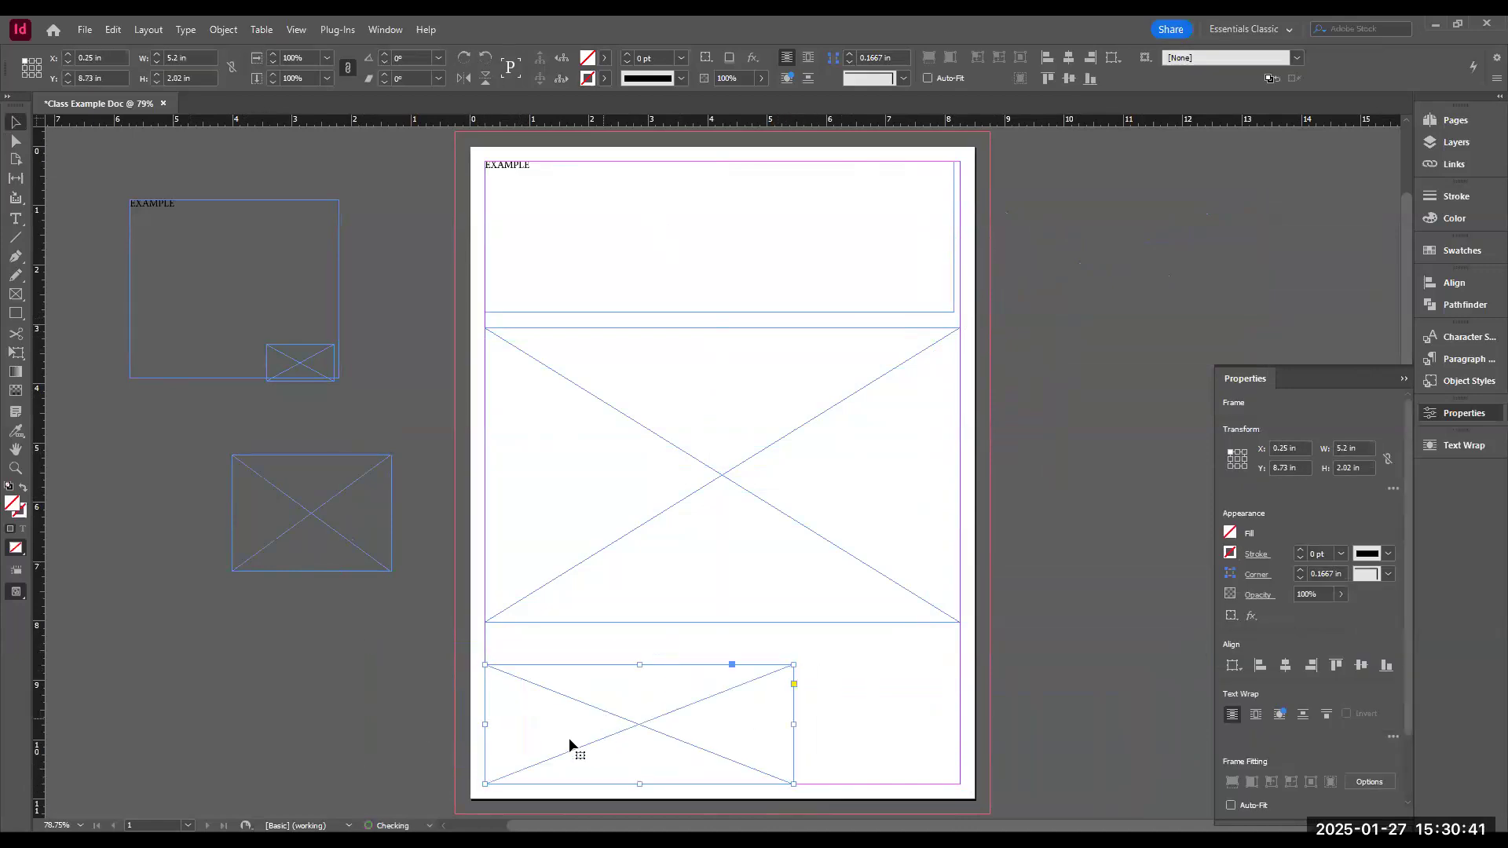
{"action": "left_click", "coordinate": [444, 454]}
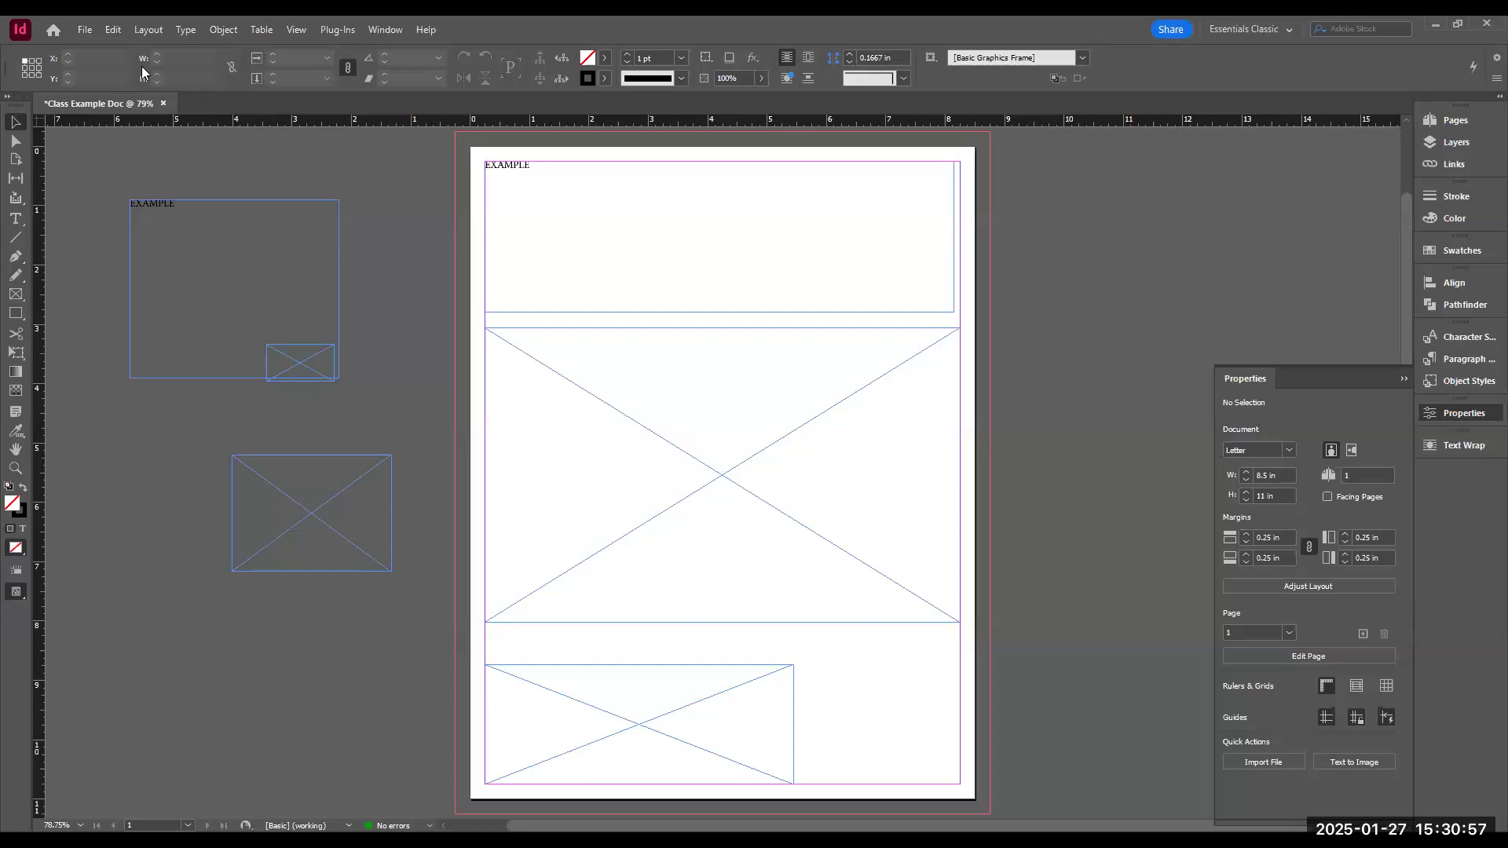
- Compare the control options for the page's bottom rectangle frame, its EXAMPLE text frame, and the Type tool
{"action": "left_click", "coordinate": [630, 677]}
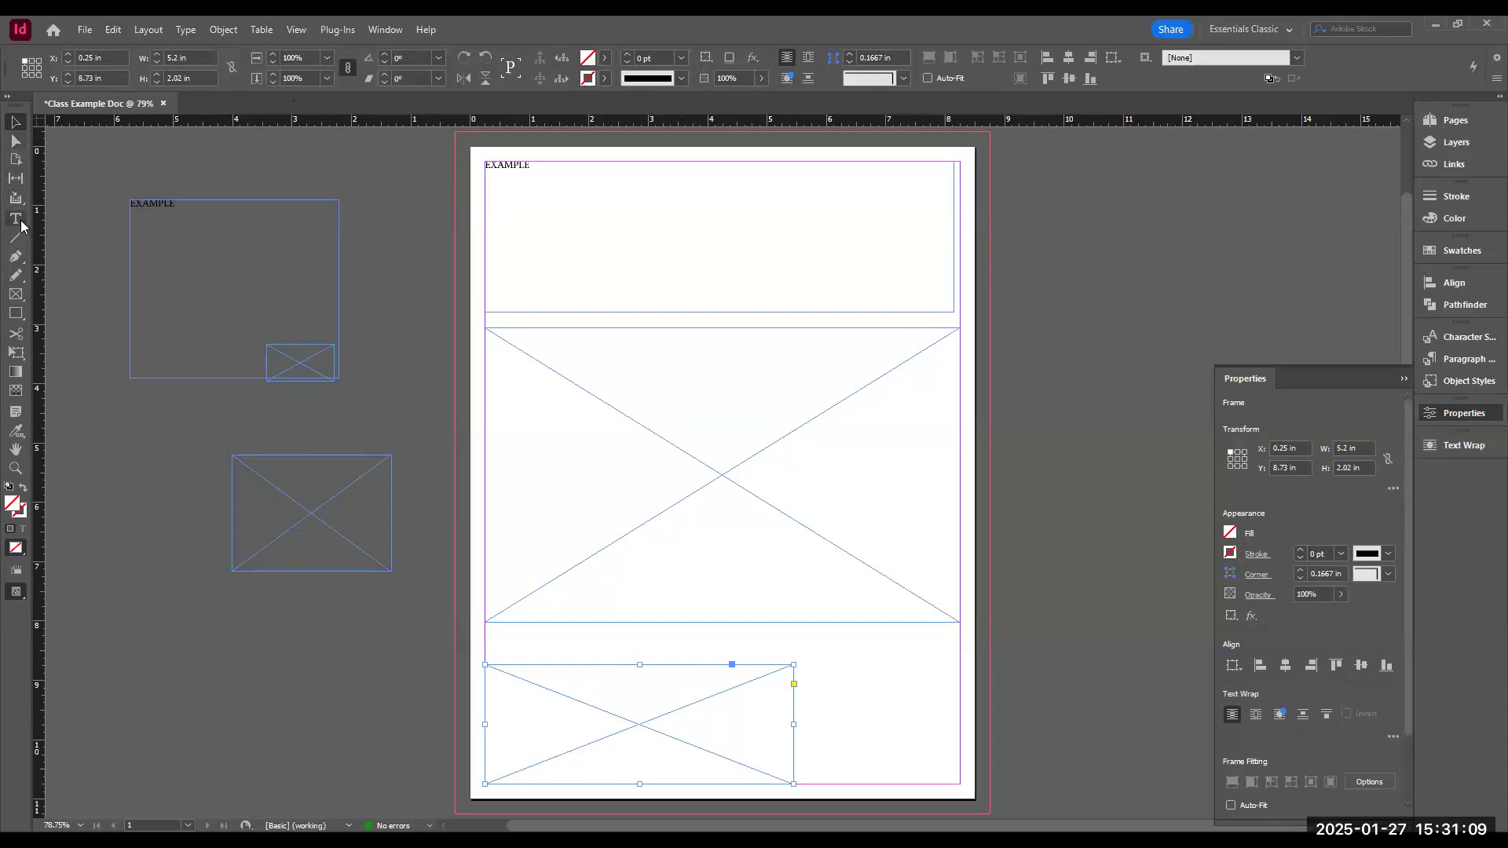
{"action": "left_click", "coordinate": [515, 210]}
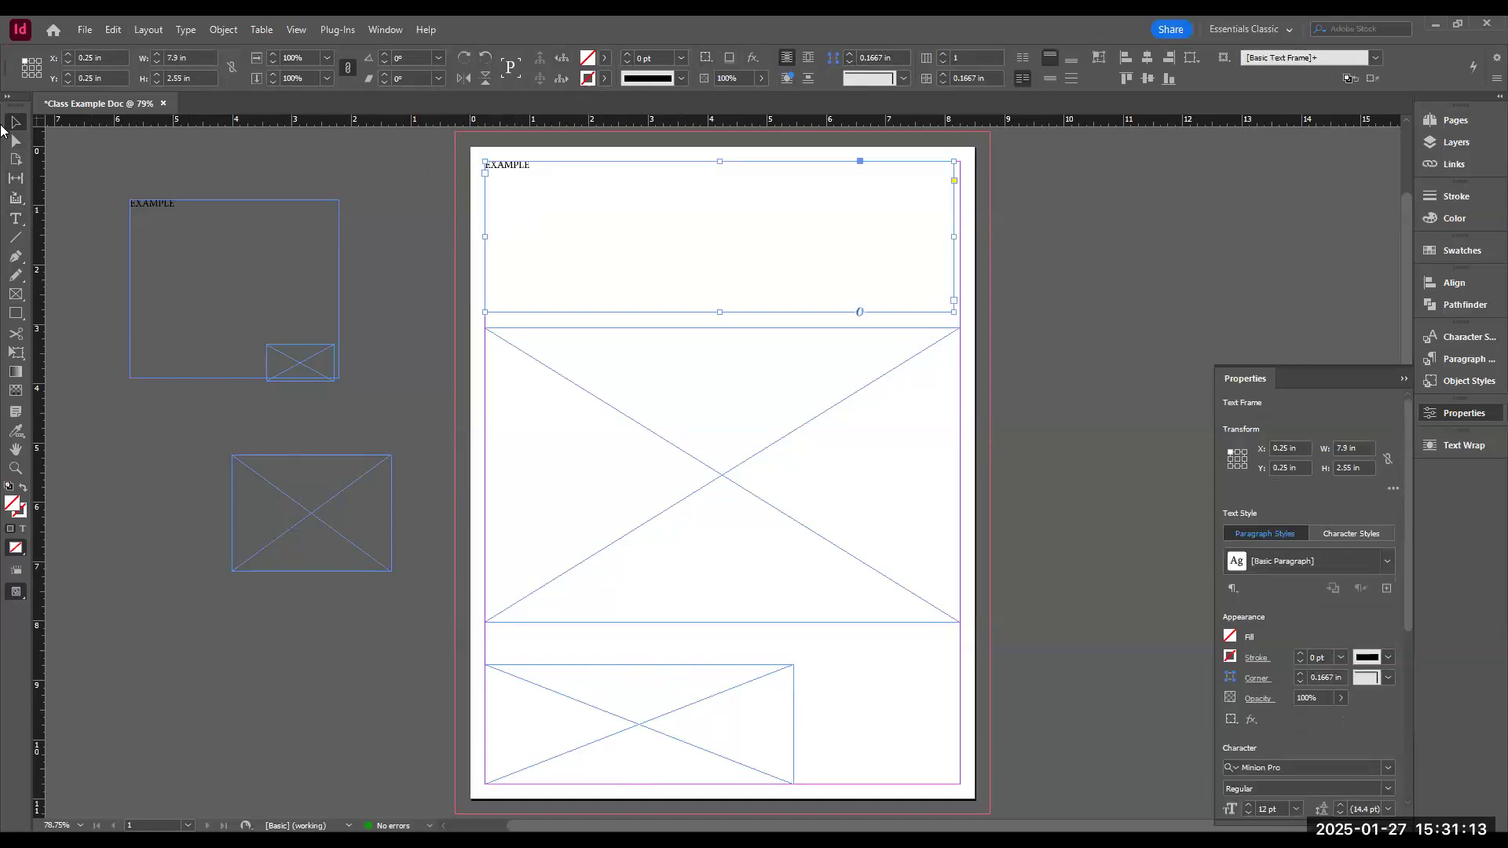
{"action": "left_click", "coordinate": [14, 220]}
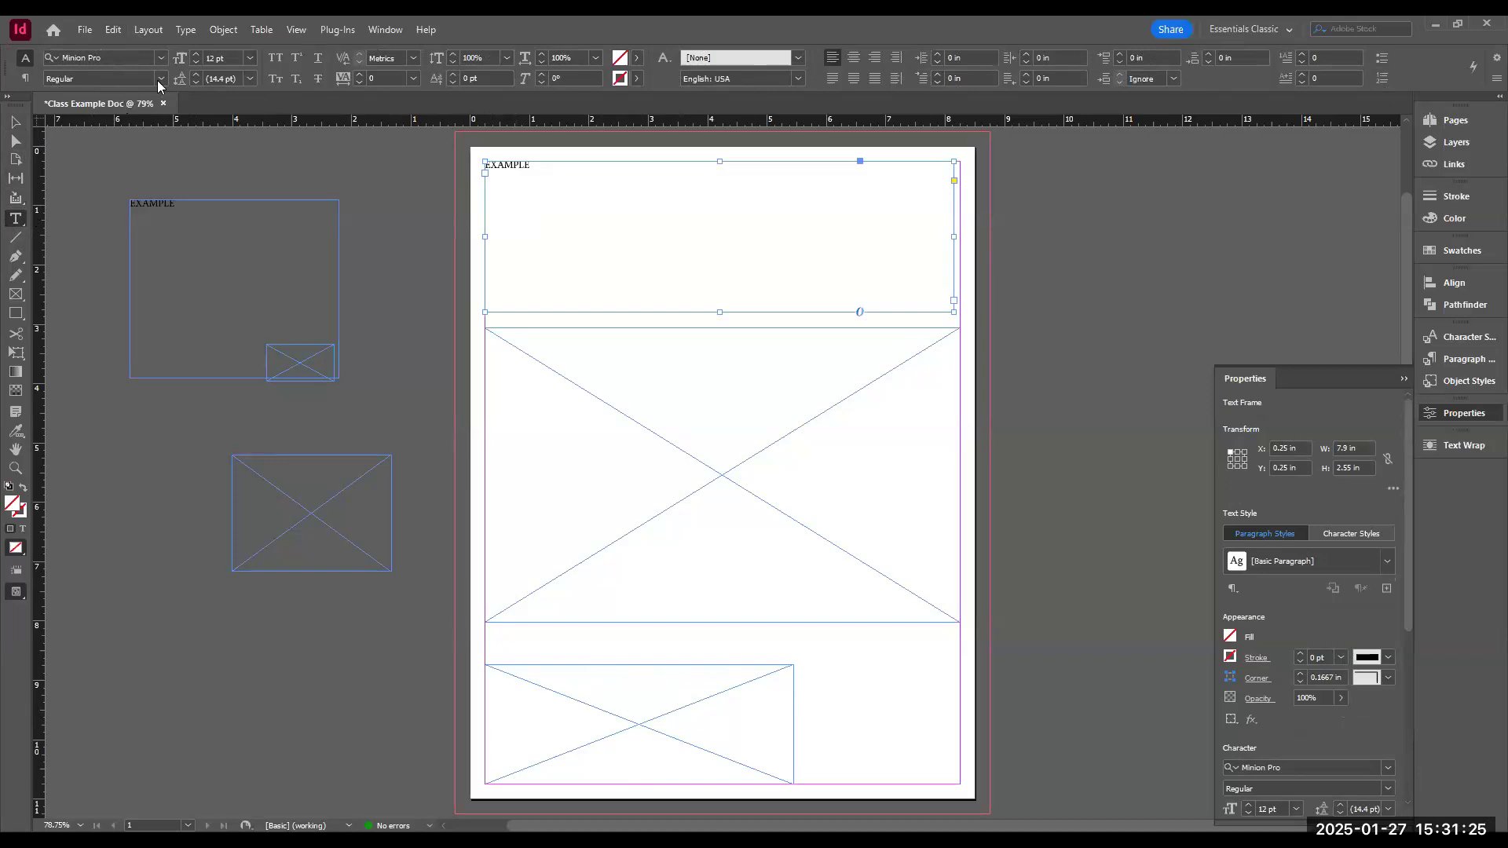
- Compare the paragraph formatting controls with the character formatting controls for the page's EXAMPLE text frame
{"action": "left_click", "coordinate": [25, 80]}
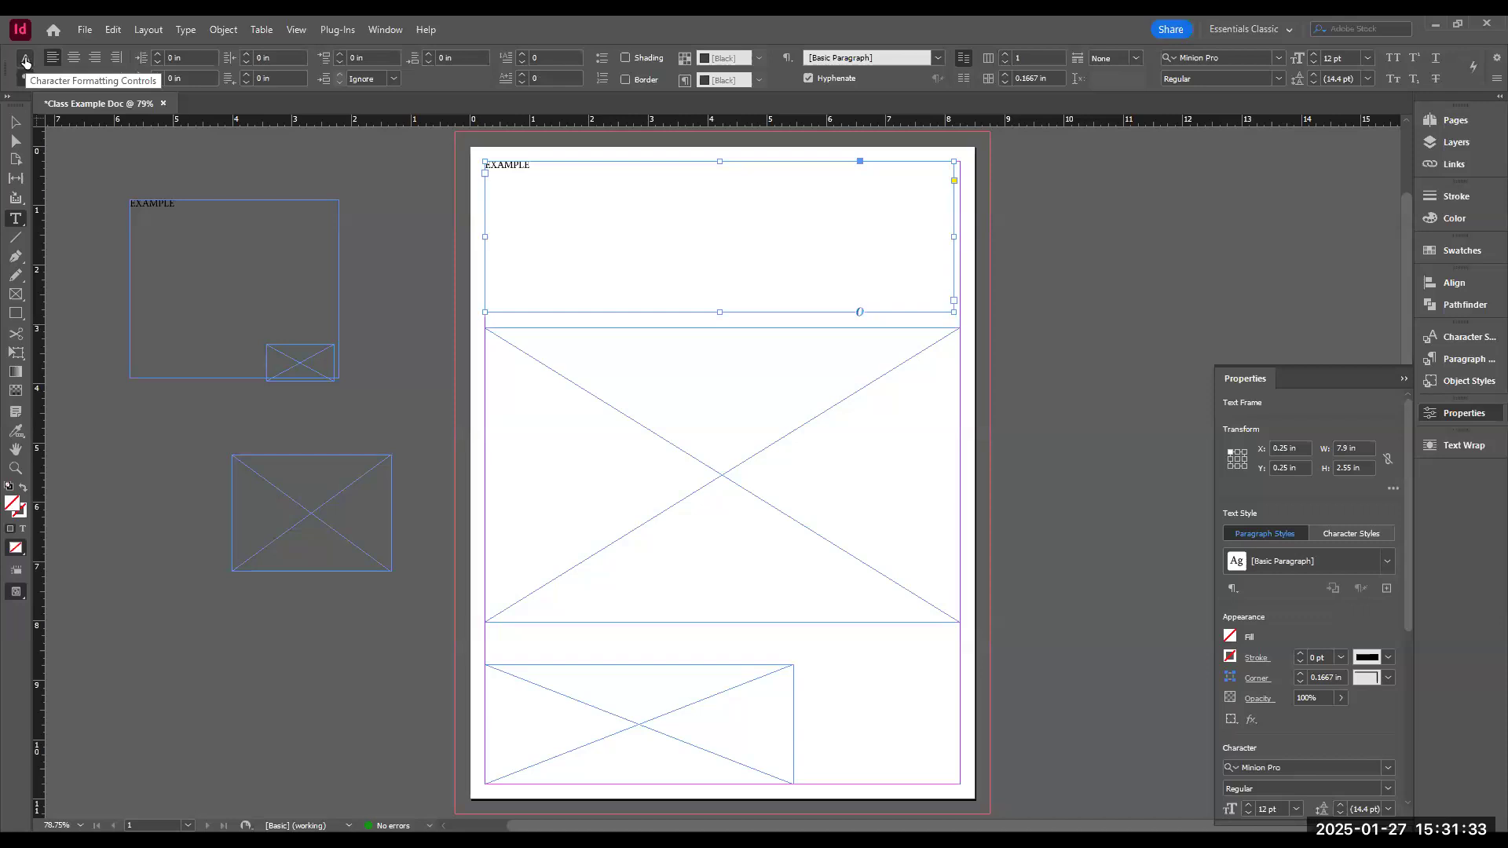
{"action": "left_click", "coordinate": [25, 60]}
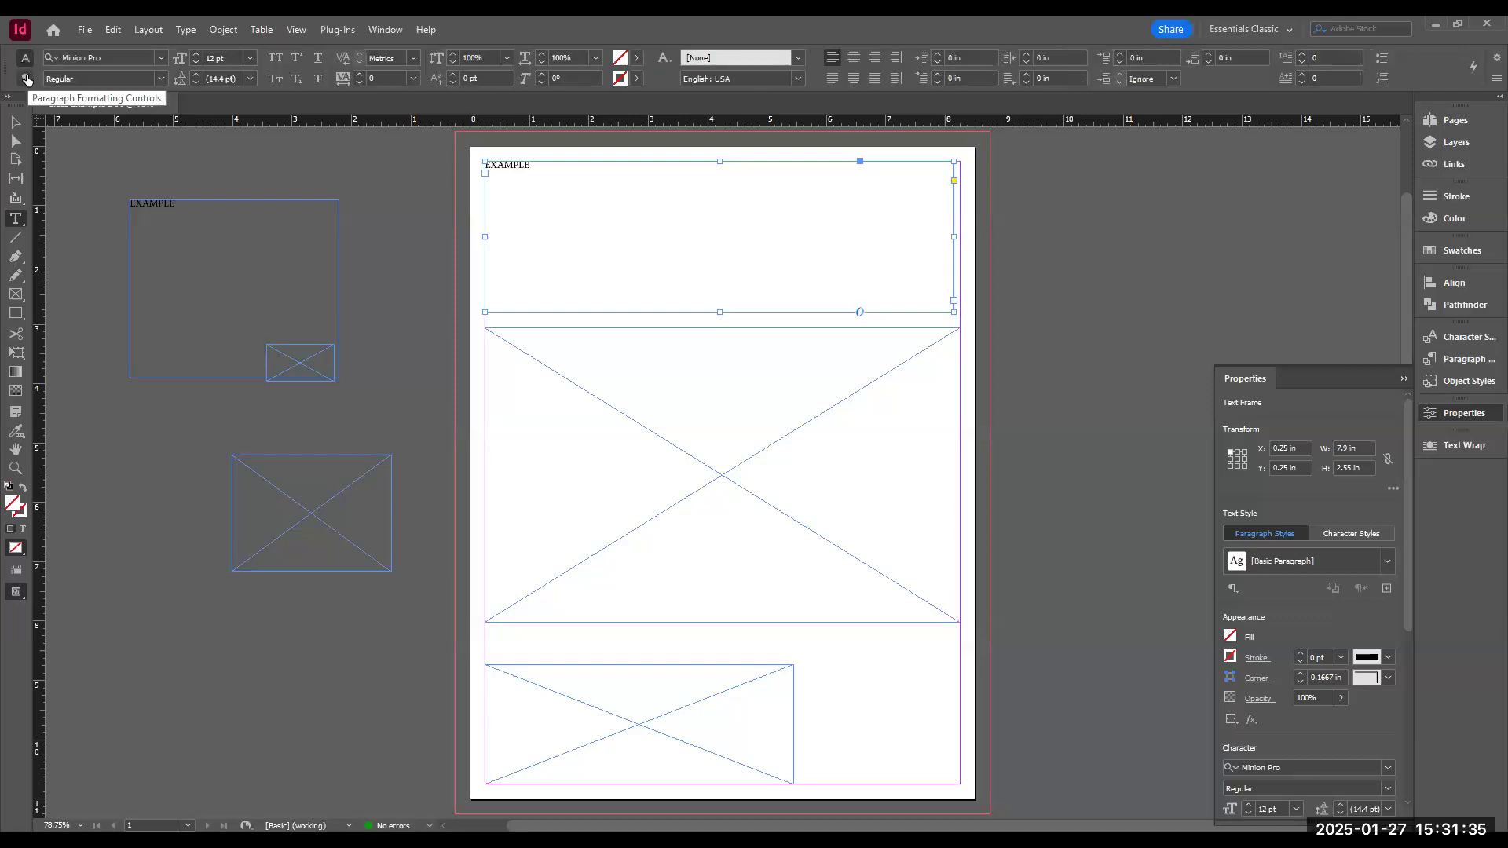
{"action": "left_click", "coordinate": [26, 79]}
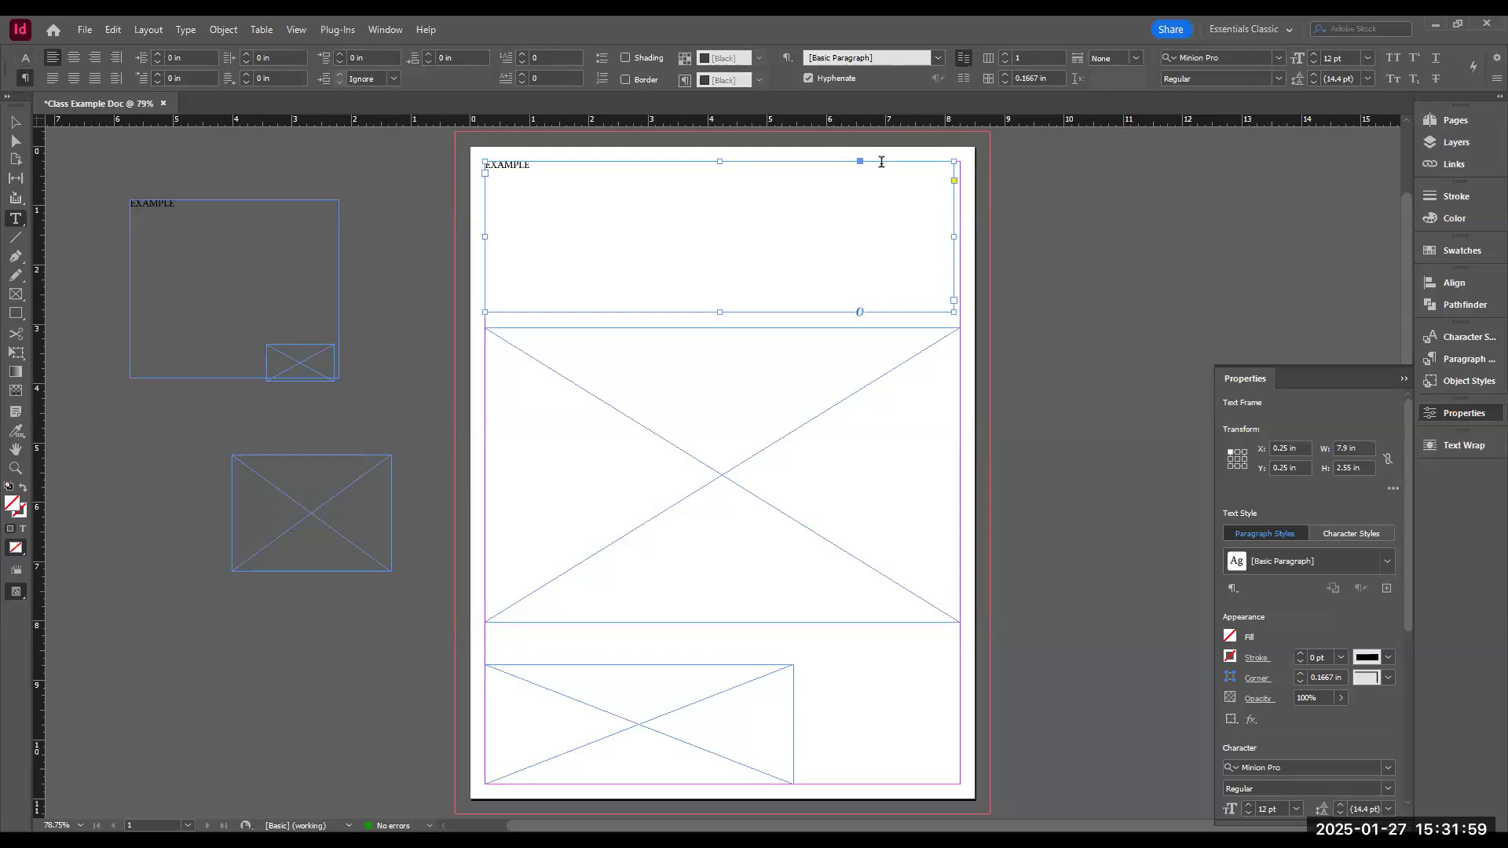
{"action": "left_click", "coordinate": [25, 61]}
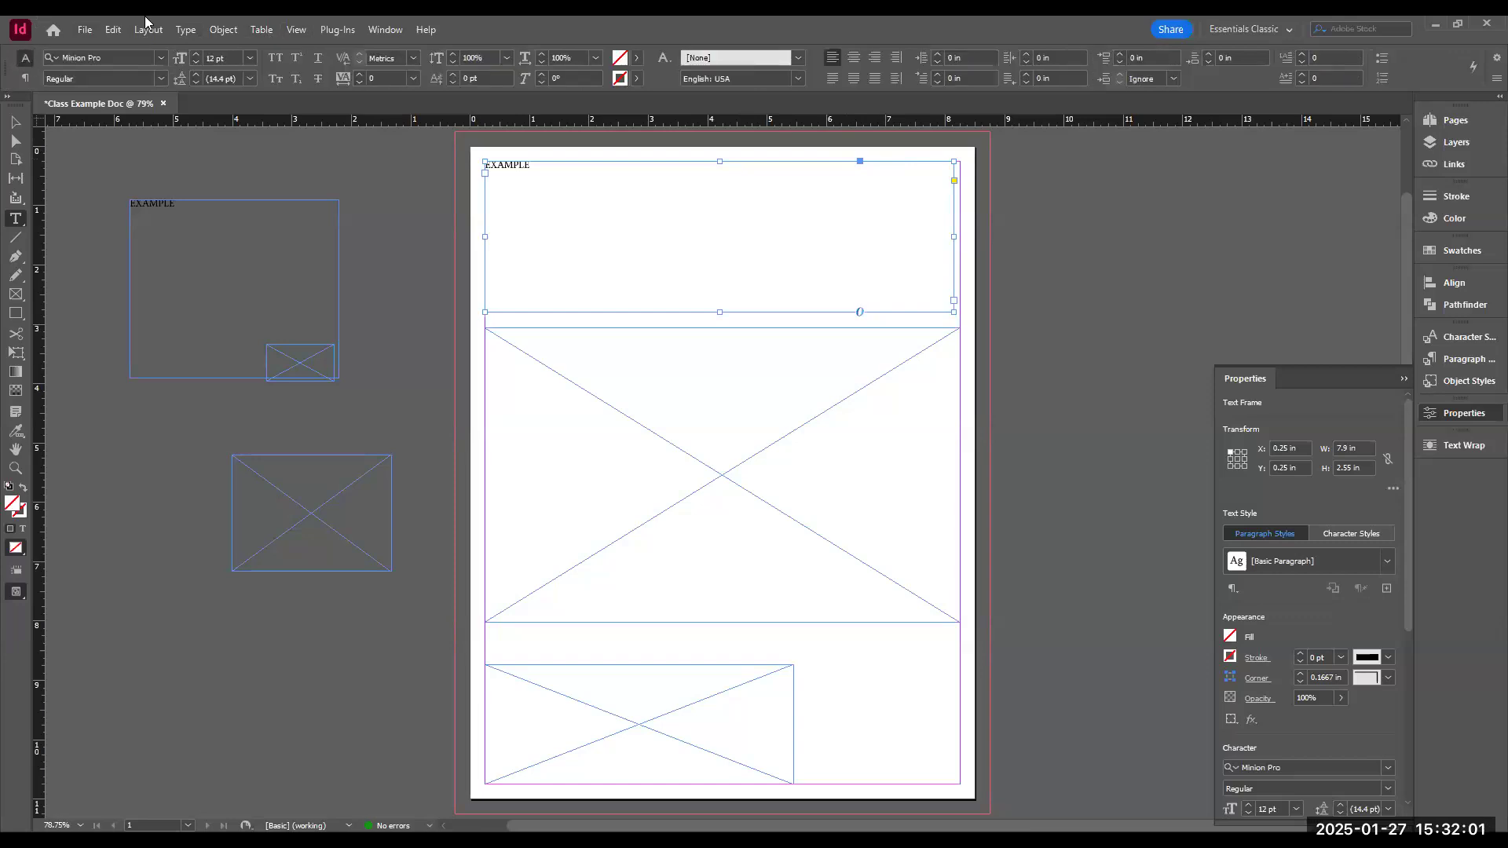
- Look over the document's available paragraph styles and character styles
{"action": "left_click", "coordinate": [1475, 340]}
{"action": "left_click", "coordinate": [1478, 364]}
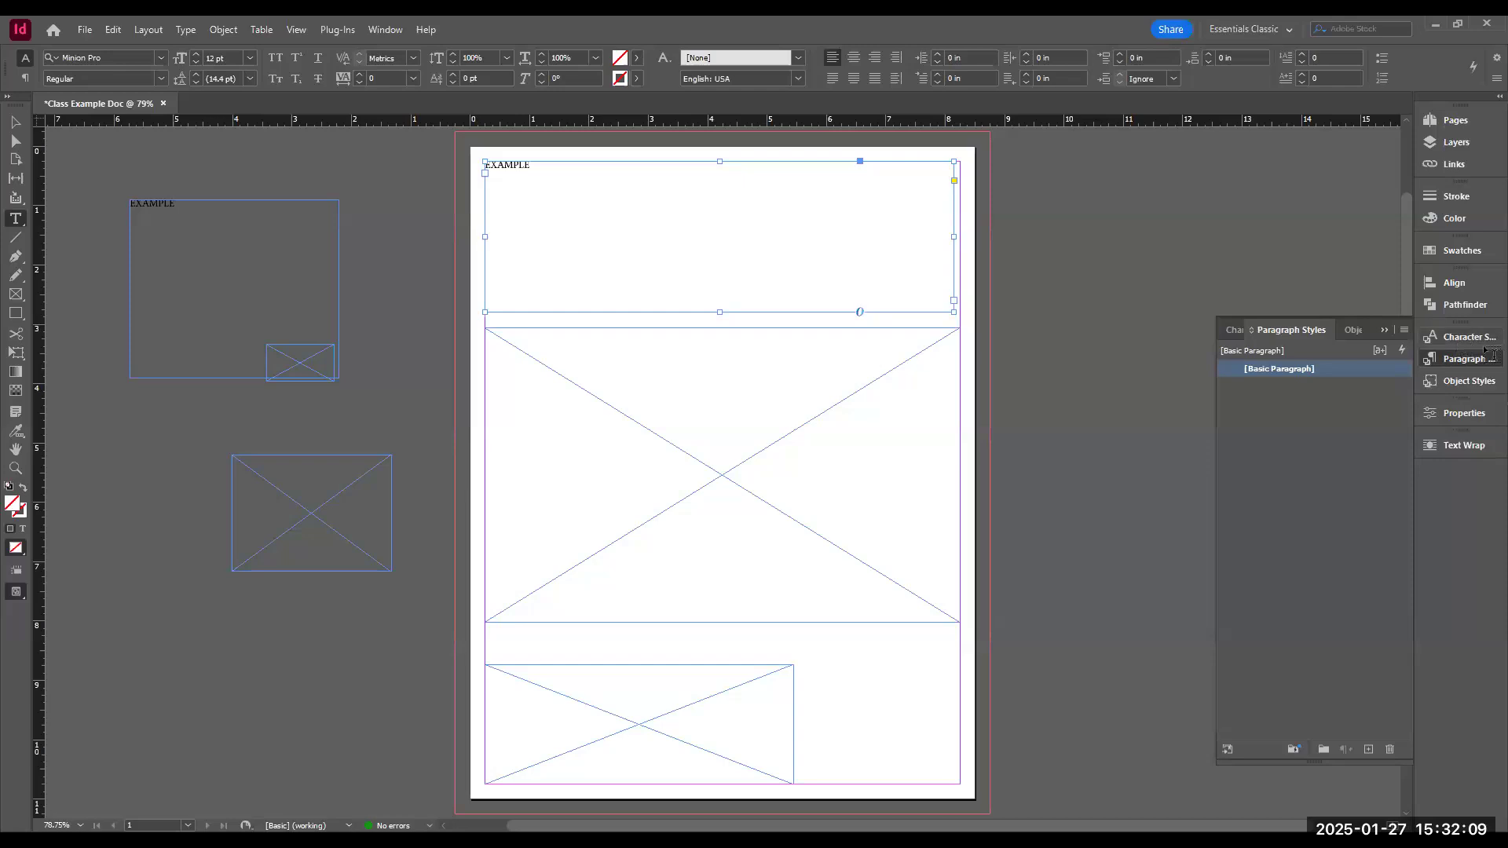
{"action": "left_click", "coordinate": [1470, 341]}
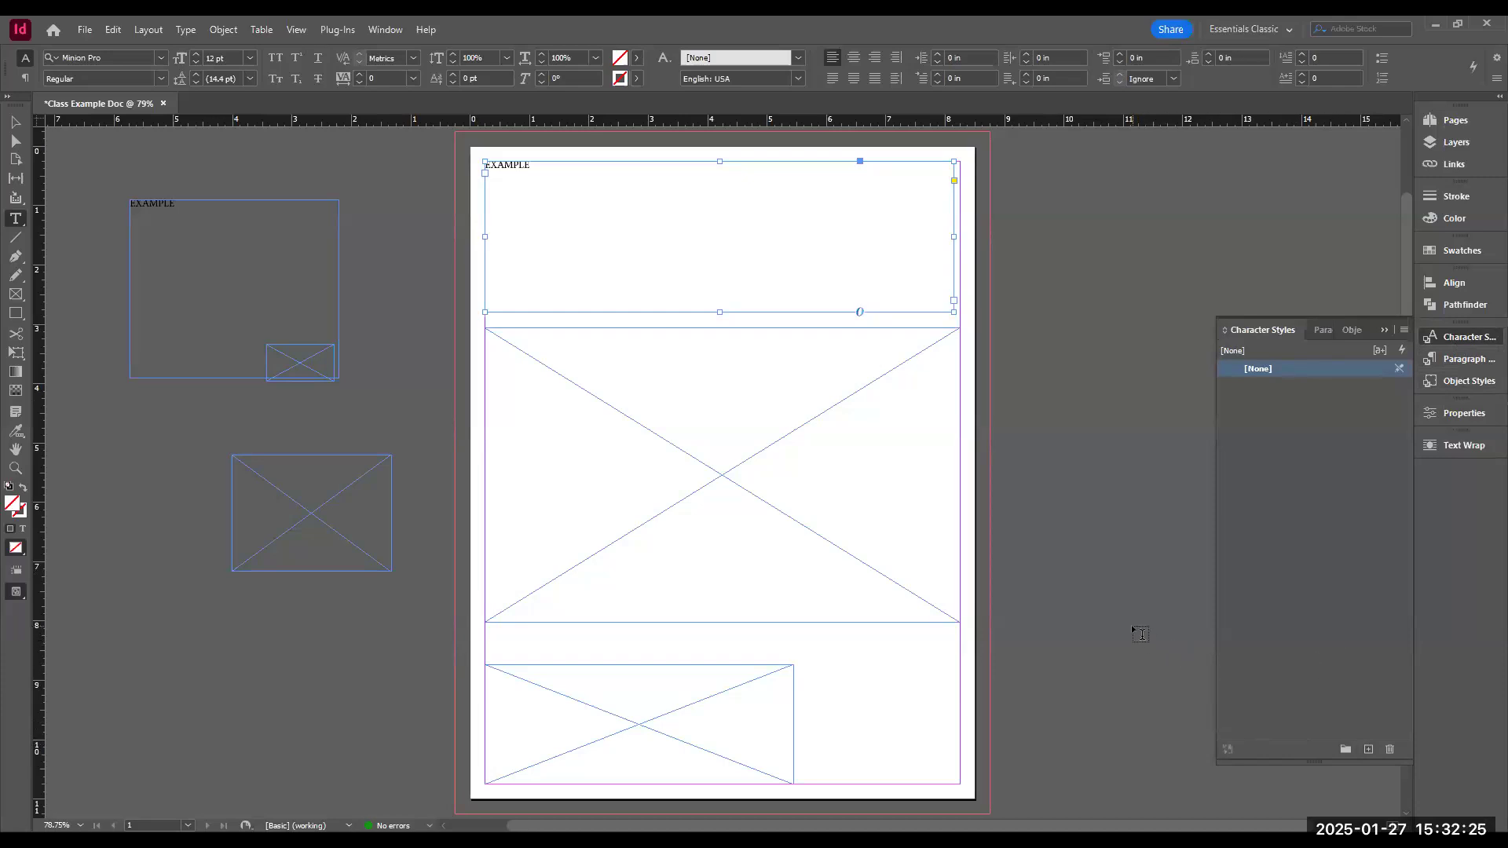
- Create a new paragraph style, apply it to the page's EXAMPLE text frame, and open its style options
{"action": "left_click", "coordinate": [1457, 364]}
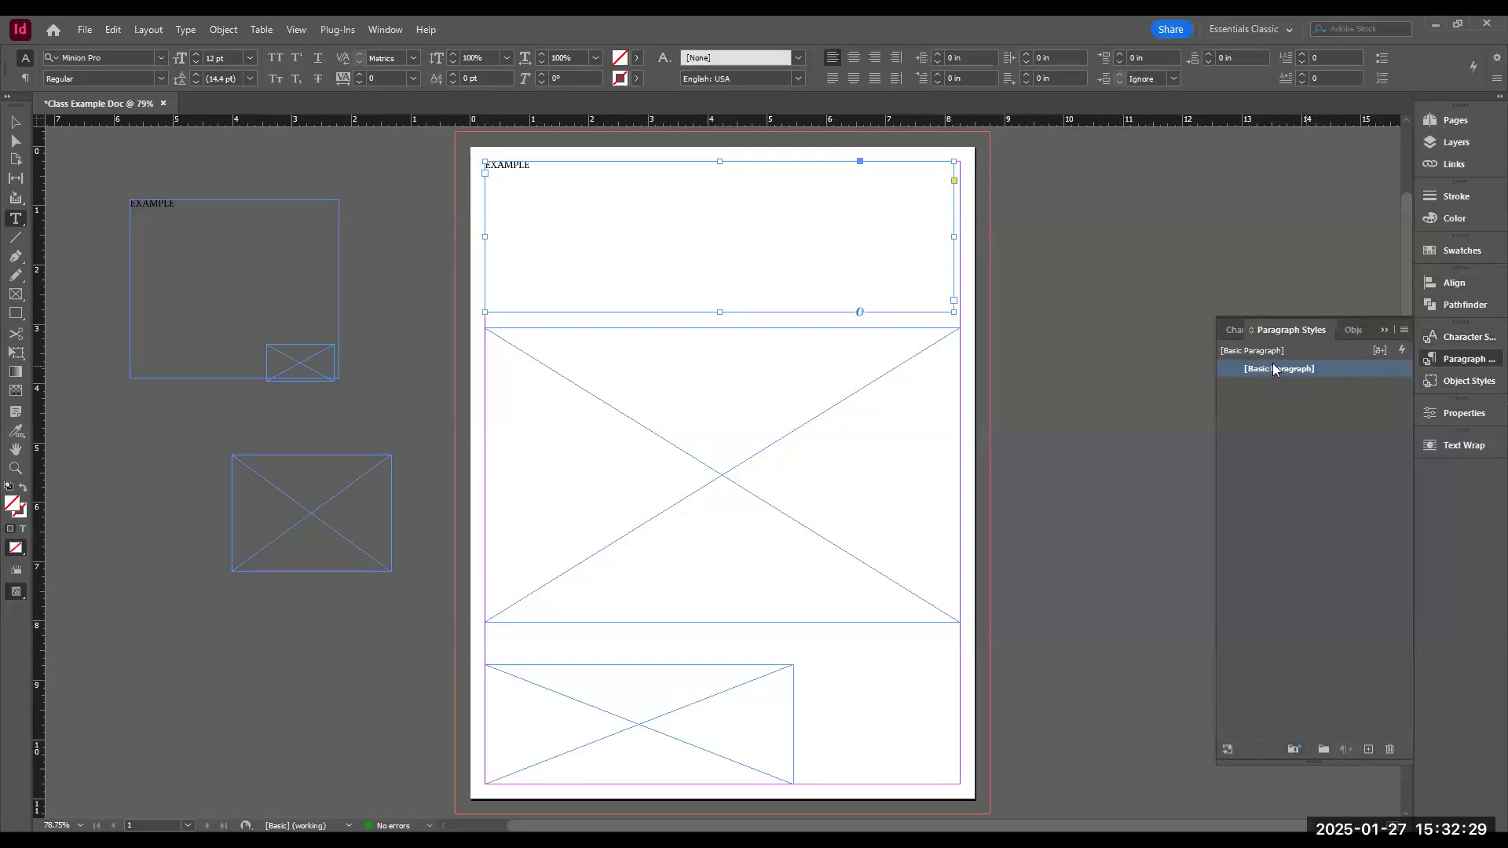
{"action": "left_click", "coordinate": [1370, 748]}
{"action": "left_click", "coordinate": [1275, 386]}
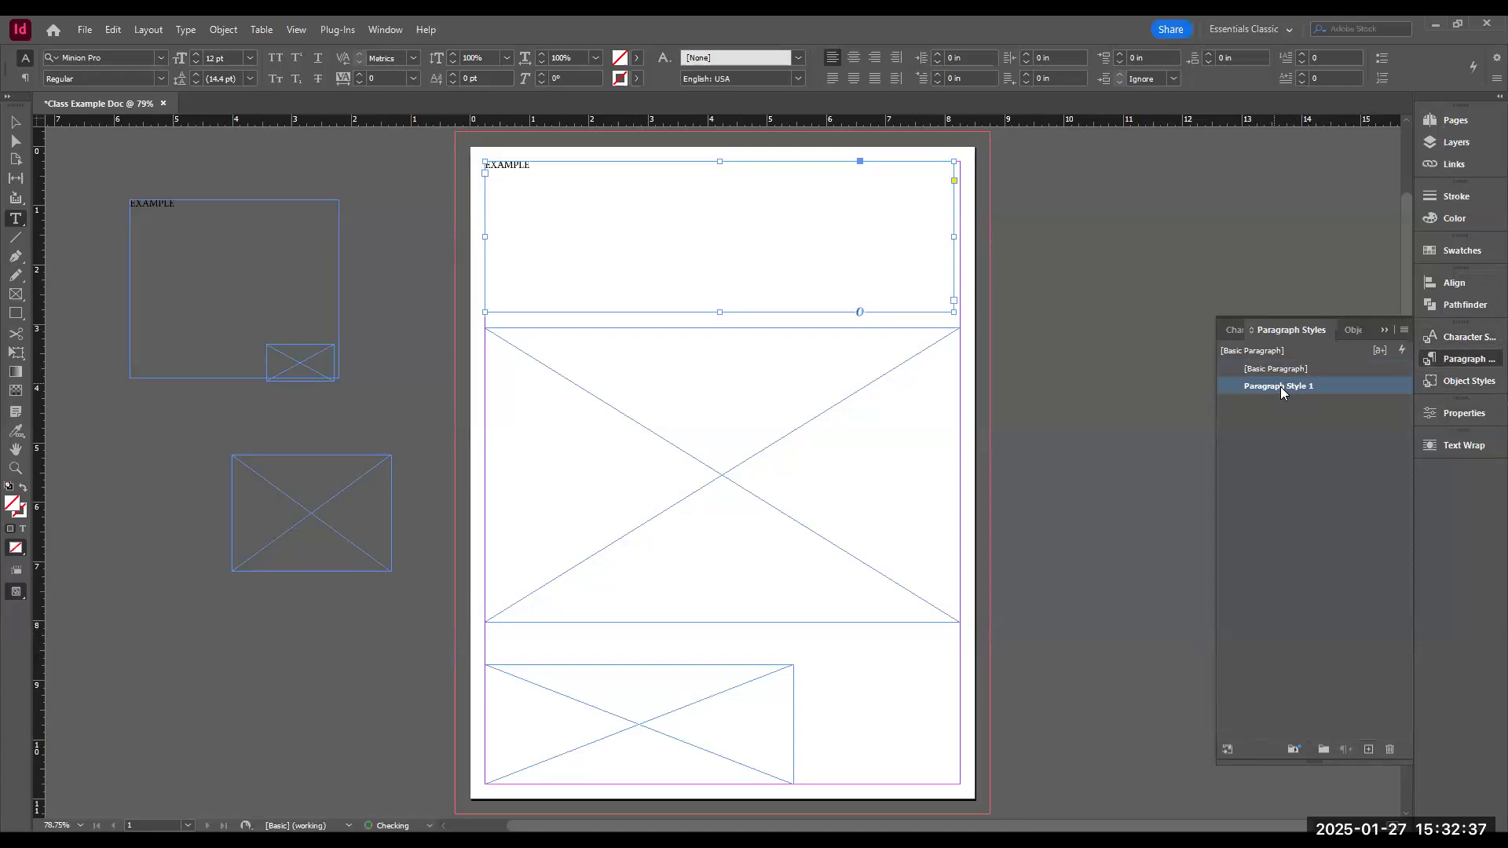
{"action": "double_click", "coordinate": [1281, 387]}
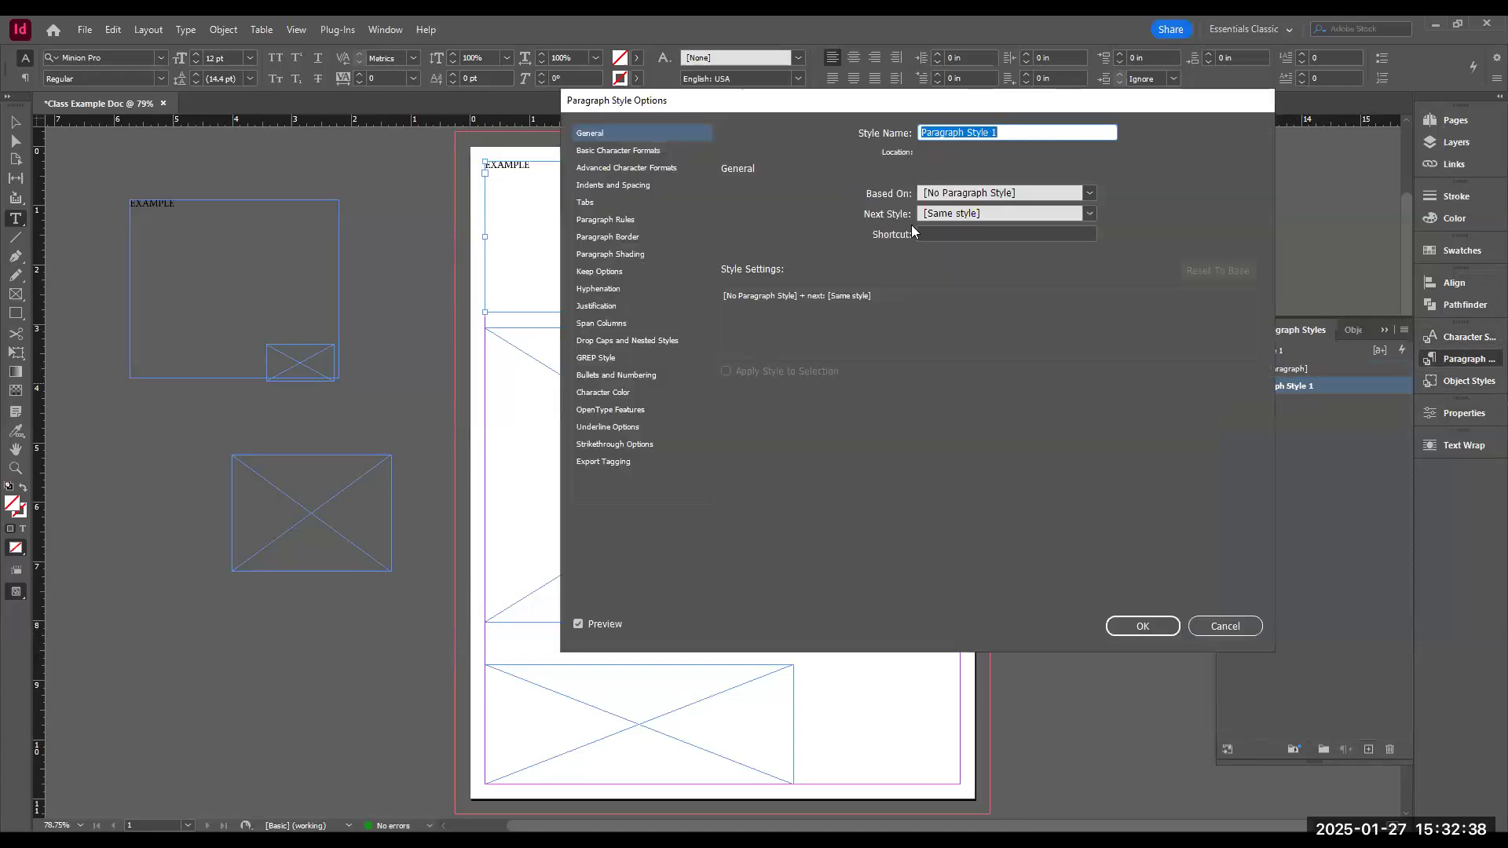
- Set the paragraph style's basic character formats to the Old English Text MT font at 24 pt
{"action": "left_click", "coordinate": [608, 151]}
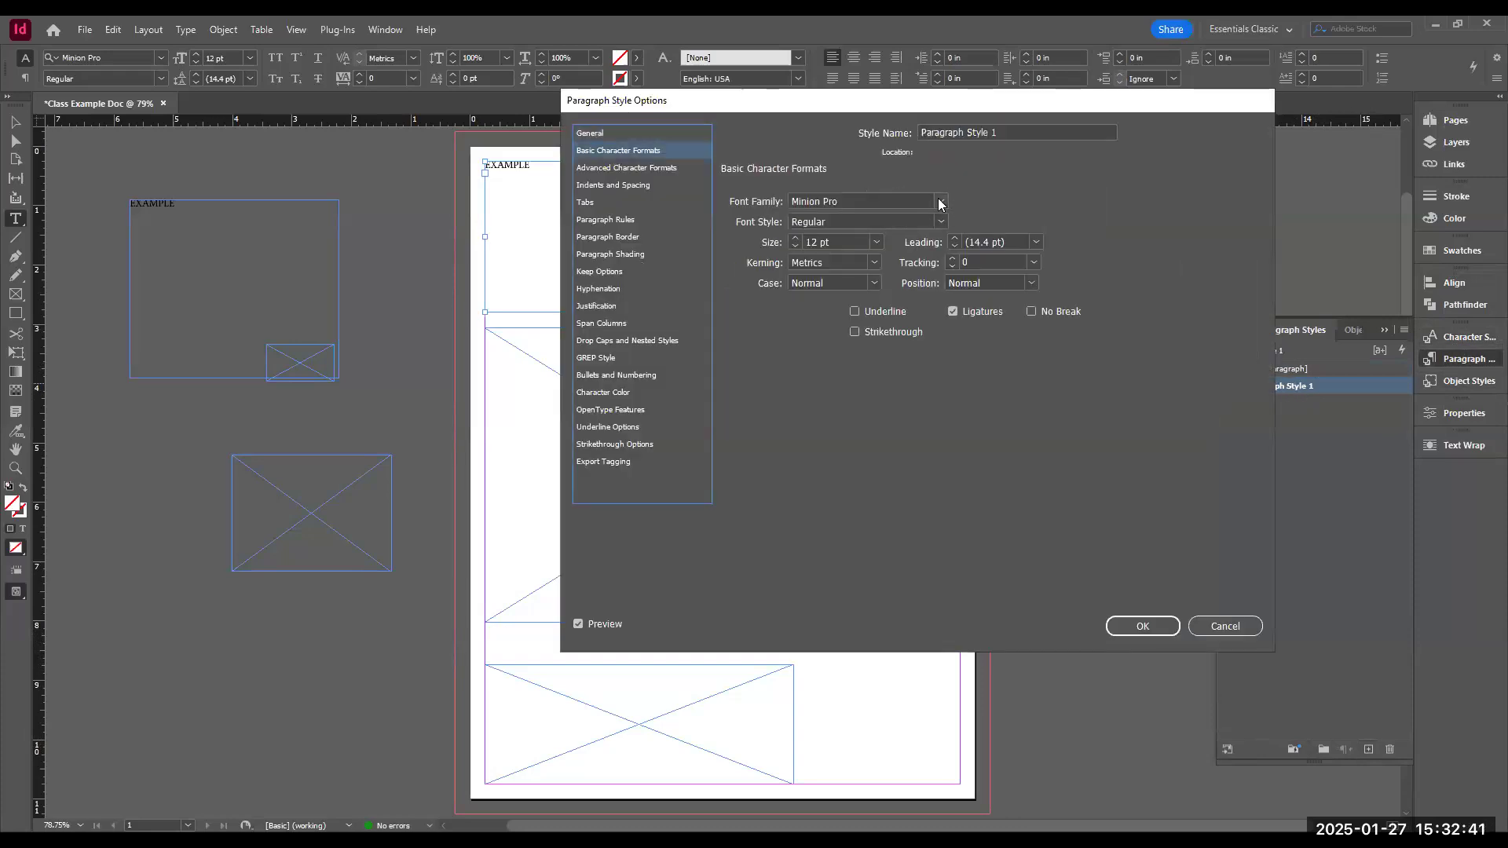
{"action": "left_click", "coordinate": [864, 201]}
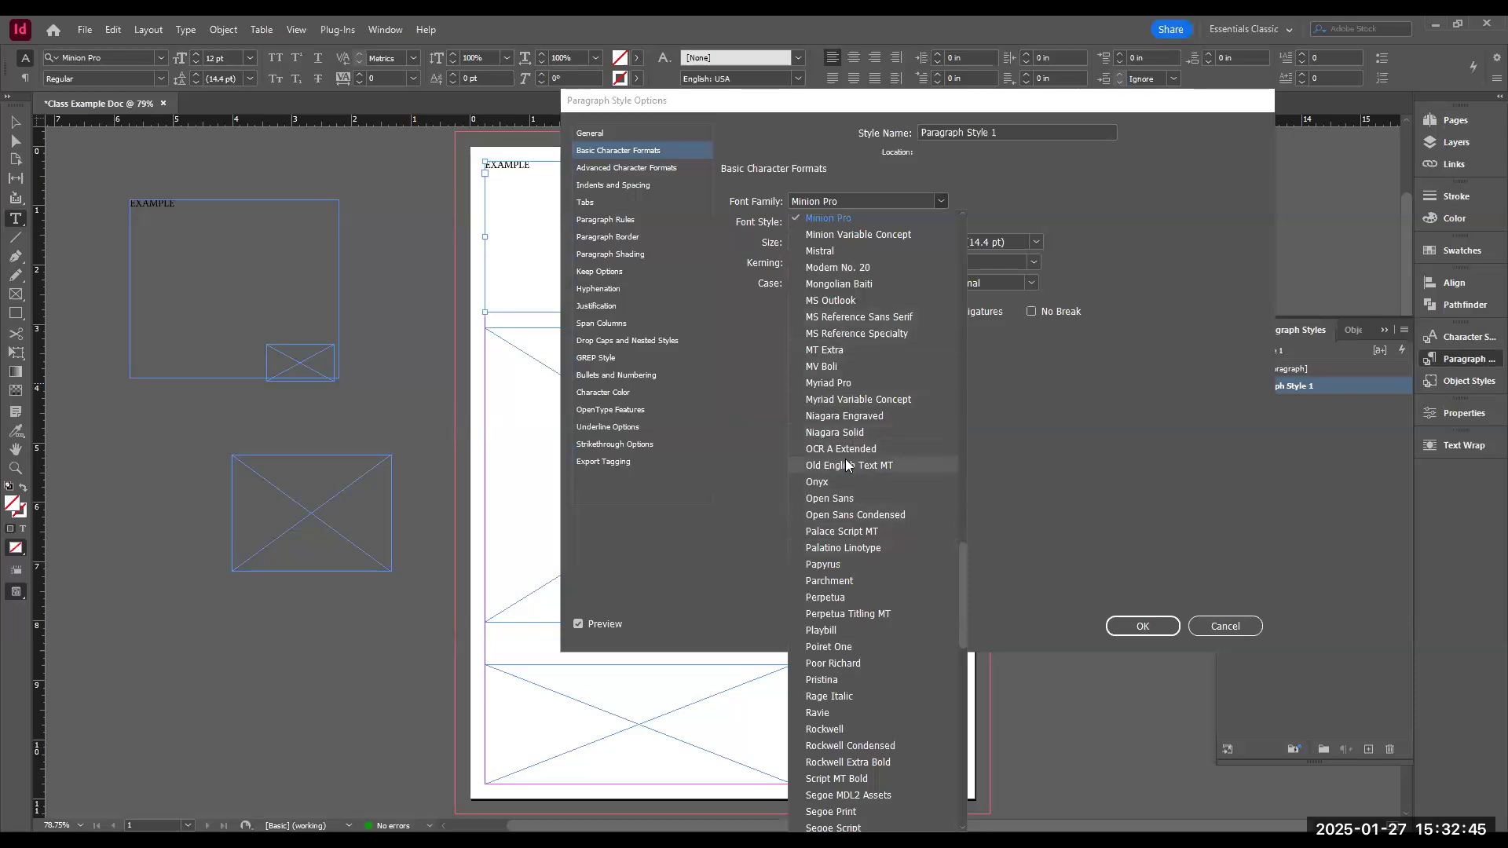
{"action": "left_click", "coordinate": [840, 466]}
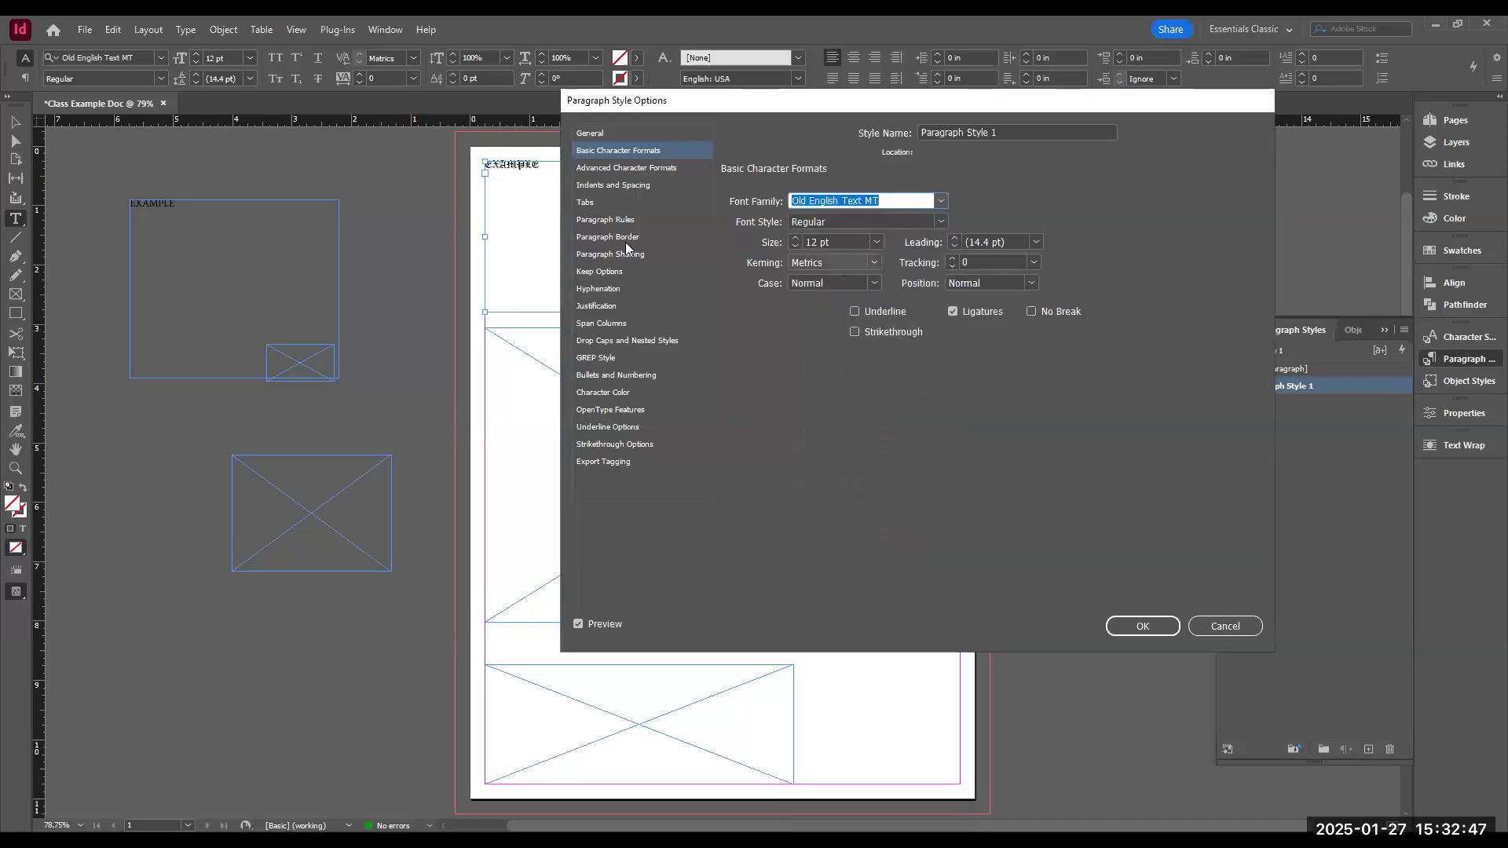
{"action": "left_click", "coordinate": [795, 238]}
{"action": "left_click", "coordinate": [795, 238]}
{"action": "left_click", "coordinate": [795, 238]}
{"action": "left_click", "coordinate": [795, 238]}
{"action": "left_click", "coordinate": [795, 238]}
{"action": "left_click", "coordinate": [795, 238]}
{"action": "left_click", "coordinate": [795, 238]}
{"action": "left_click", "coordinate": [795, 238]}
{"action": "left_click", "coordinate": [795, 238]}
{"action": "left_click", "coordinate": [795, 238]}
{"action": "left_click", "coordinate": [795, 238]}
{"action": "left_click", "coordinate": [794, 238]}
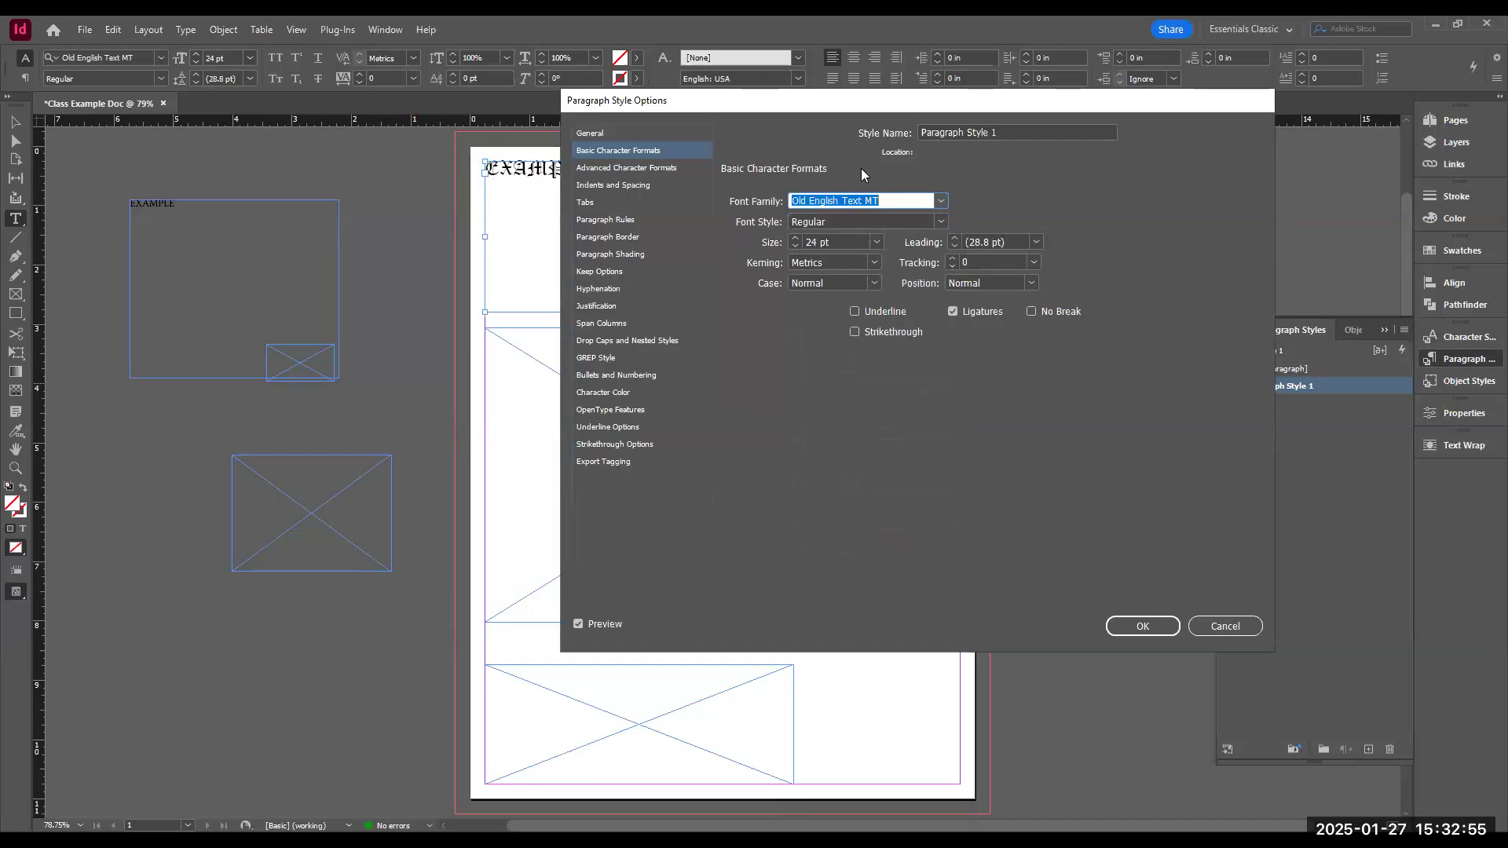
- Set the paragraph style's alignment to Center and save the style options
{"action": "left_click", "coordinate": [606, 187]}
{"action": "left_click", "coordinate": [916, 201]}
{"action": "left_click", "coordinate": [844, 235]}
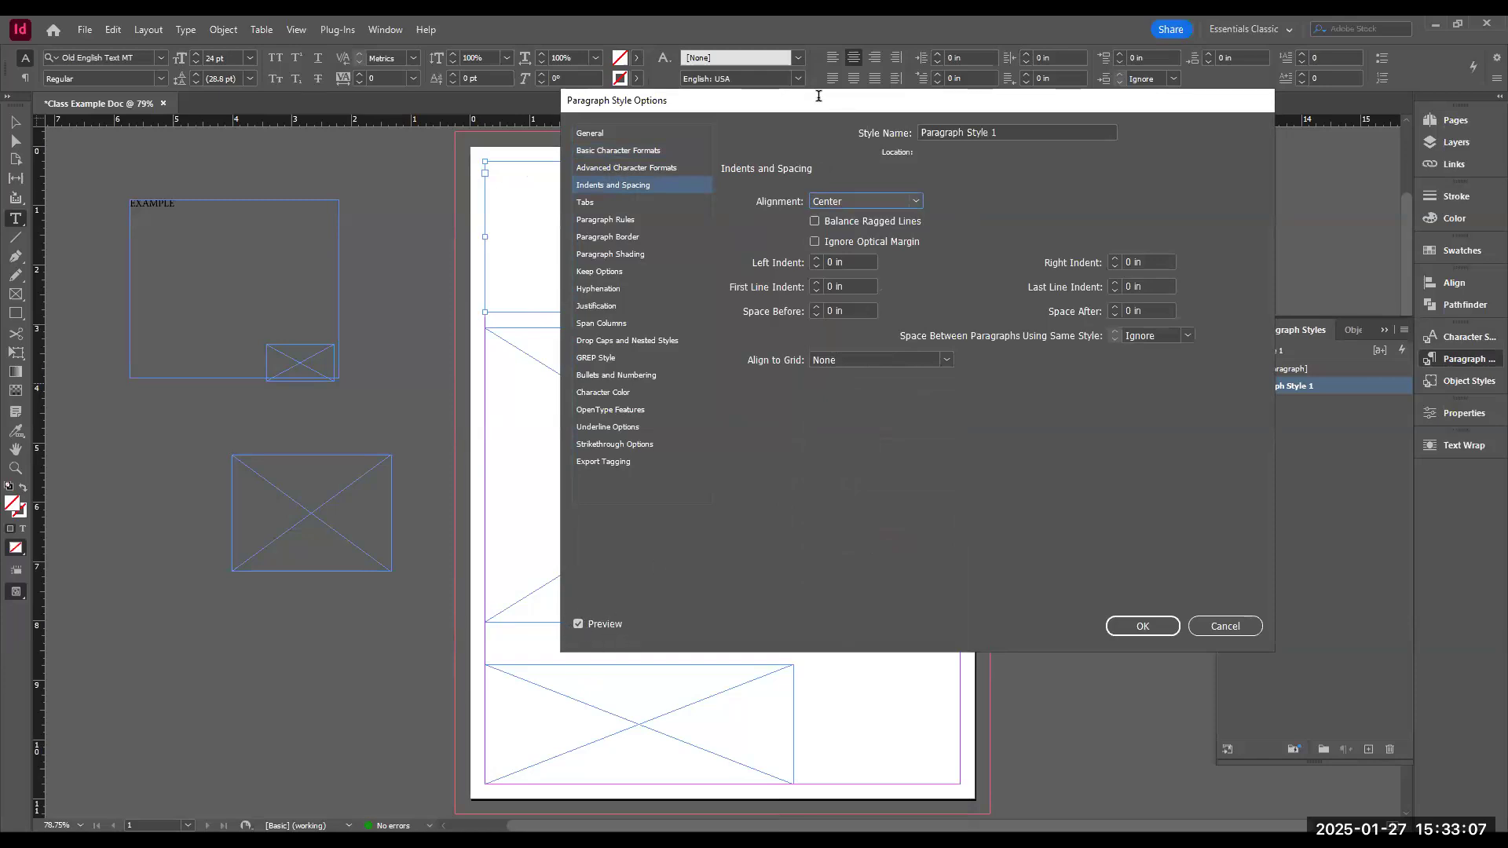
{"action": "left_click_drag", "start_coordinate": [818, 96], "coordinate": [823, 163]}
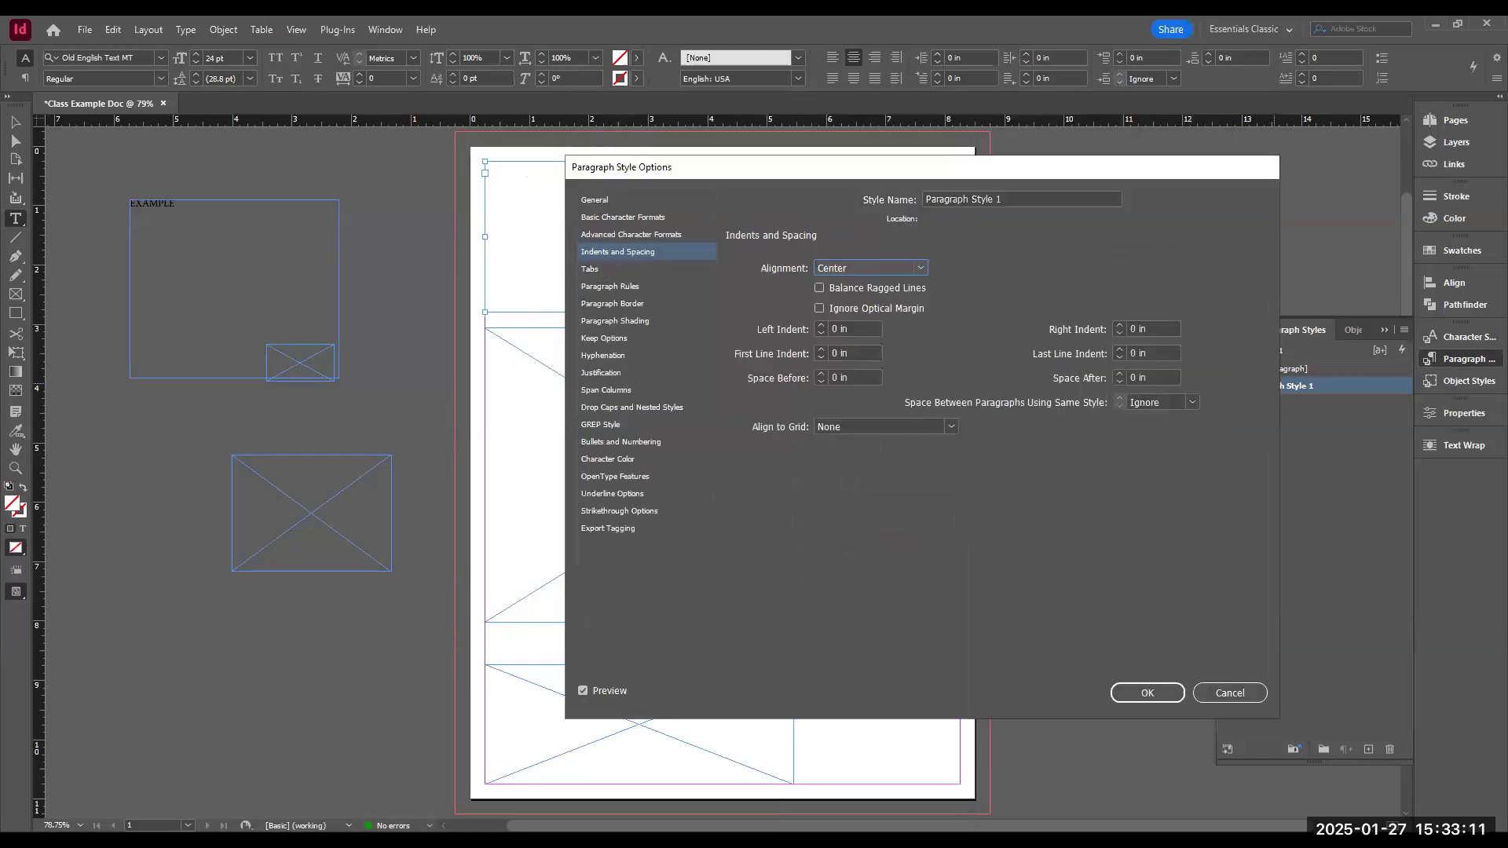
{"action": "left_click", "coordinate": [1145, 693]}
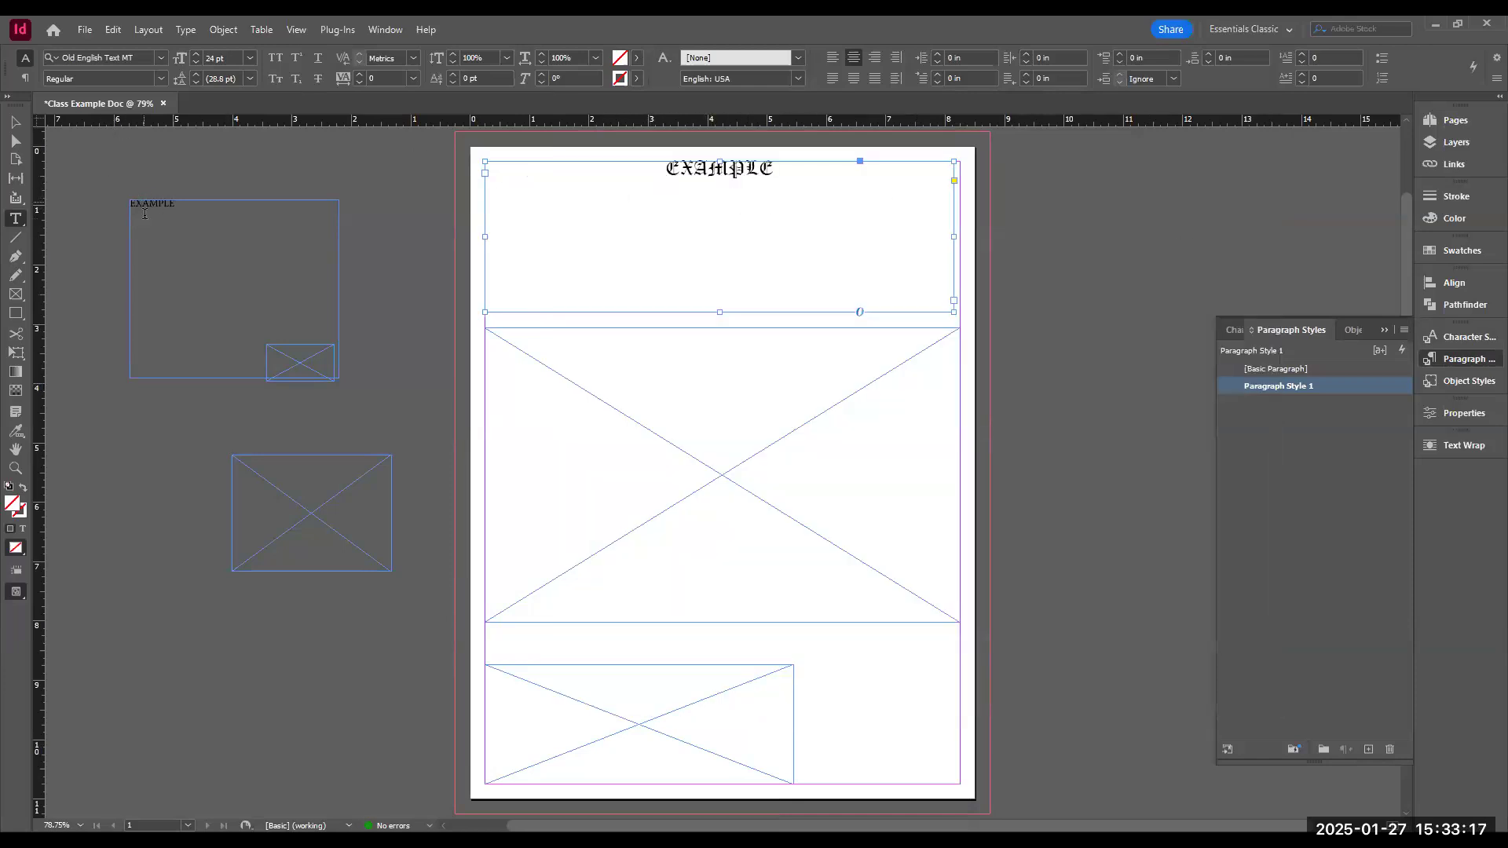
- Apply Paragraph Style 1 to the EXAMPLE text in the pasteboard frame
{"action": "left_click", "coordinate": [198, 200]}
{"action": "left_click_drag", "start_coordinate": [198, 210], "coordinate": [126, 208]}
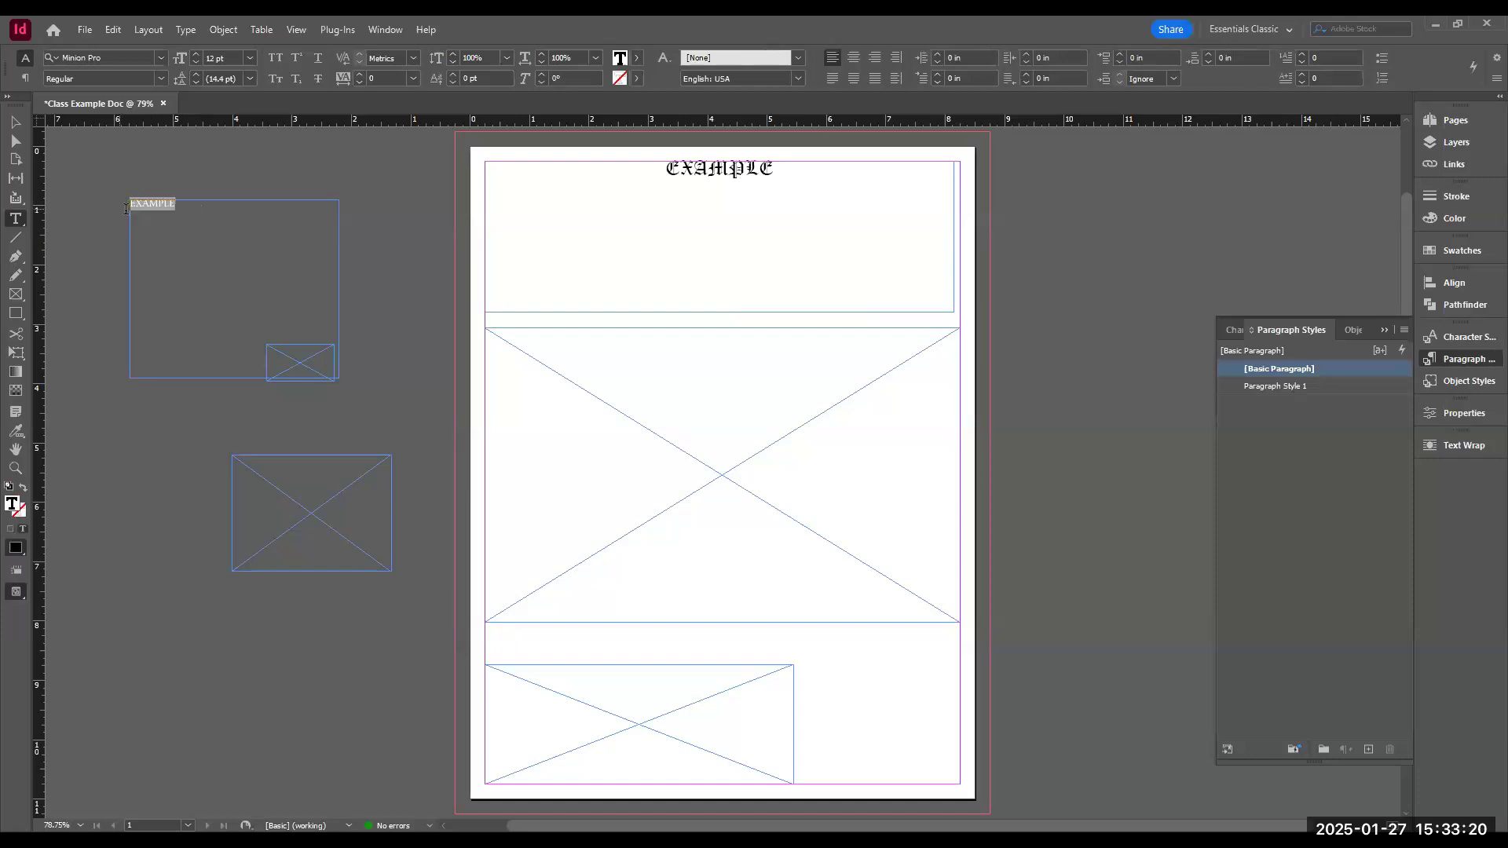
{"action": "left_click", "coordinate": [1269, 399]}
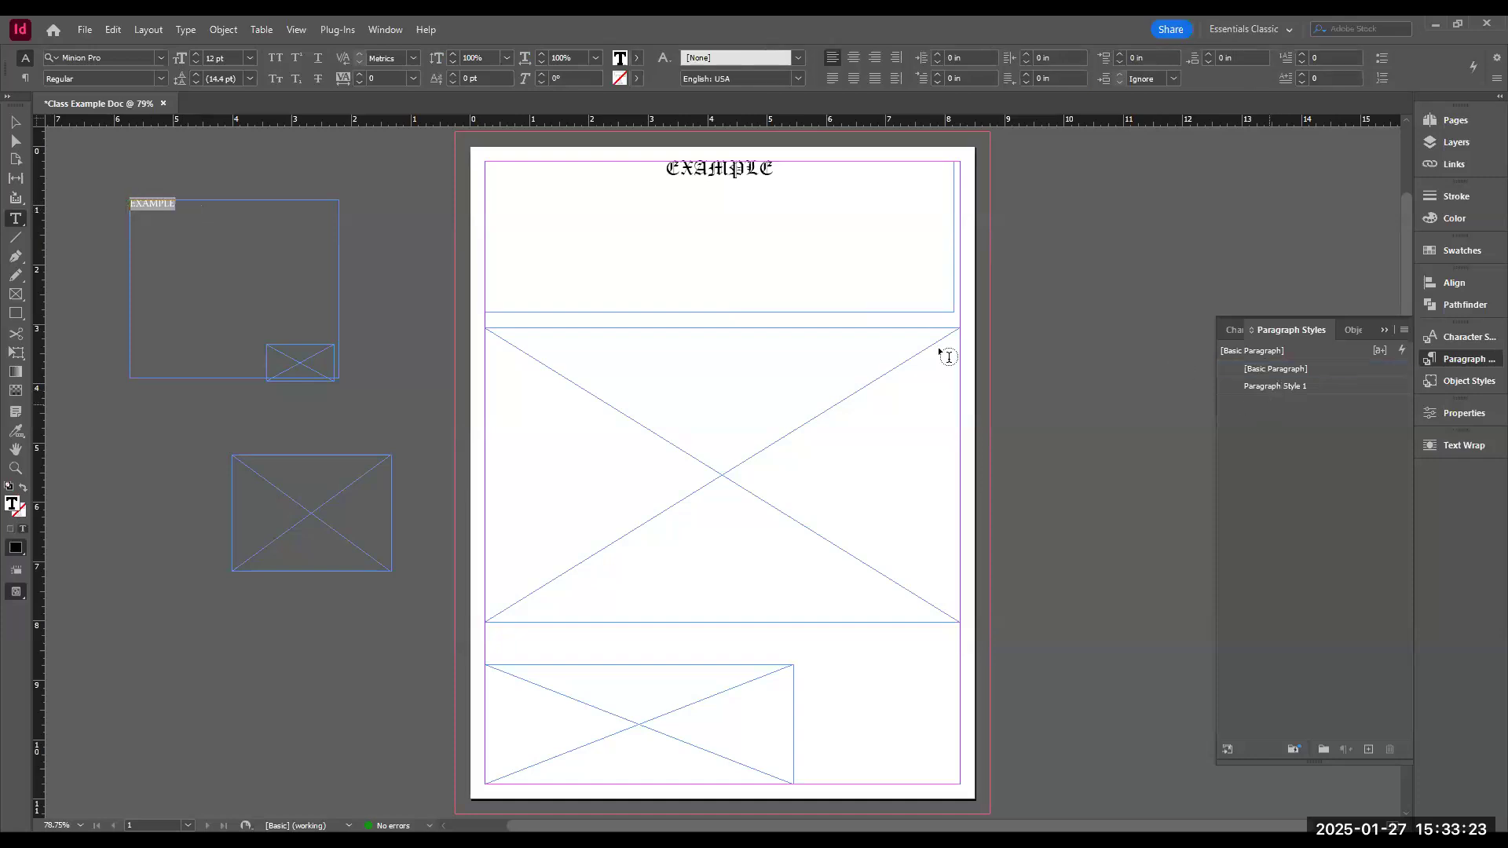
{"action": "left_click", "coordinate": [186, 241]}
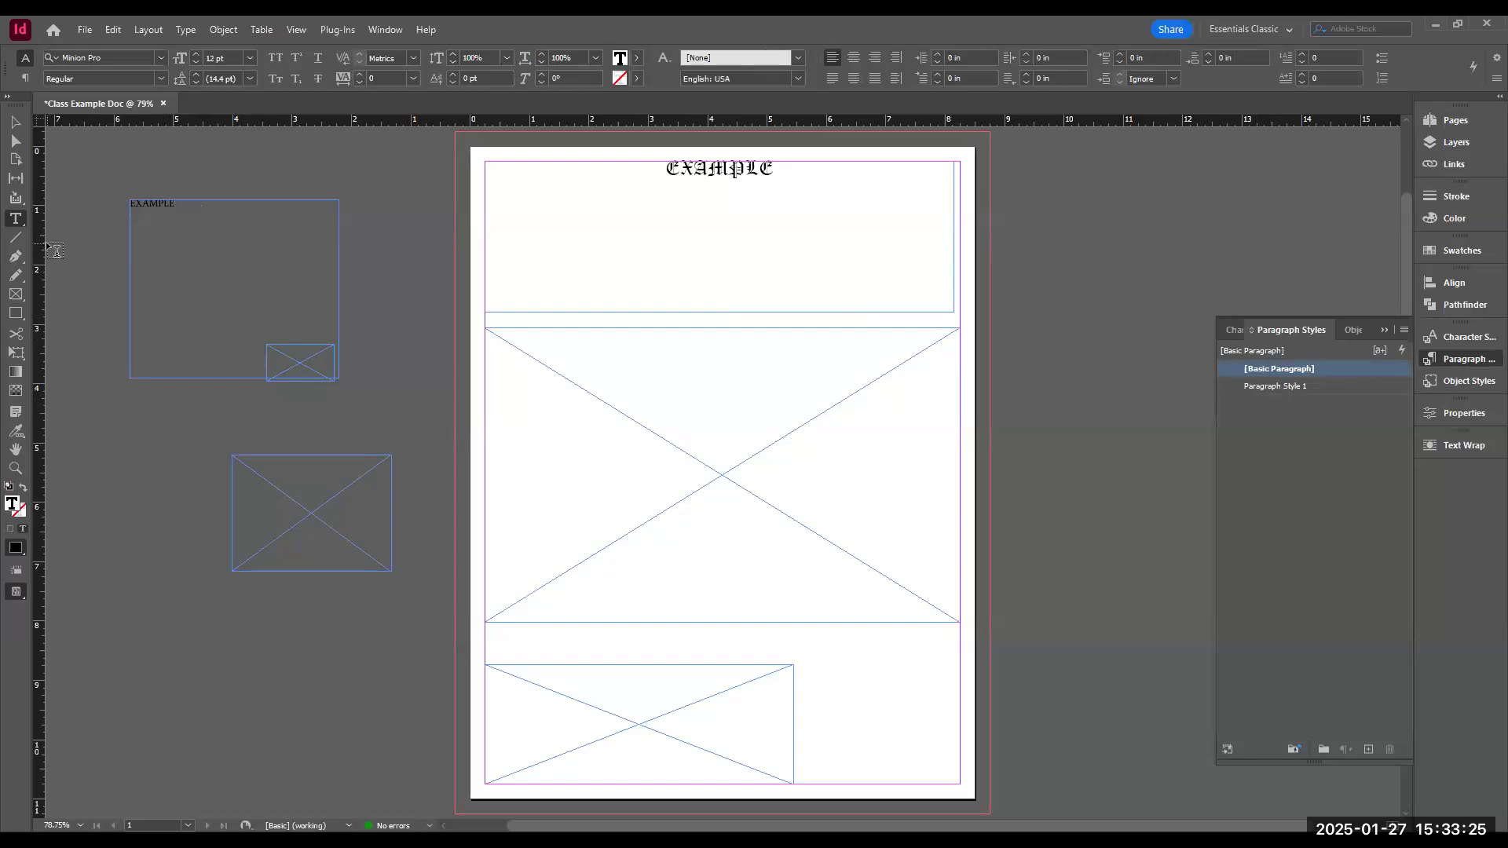
{"action": "left_click_drag", "start_coordinate": [187, 202], "coordinate": [3, 183]}
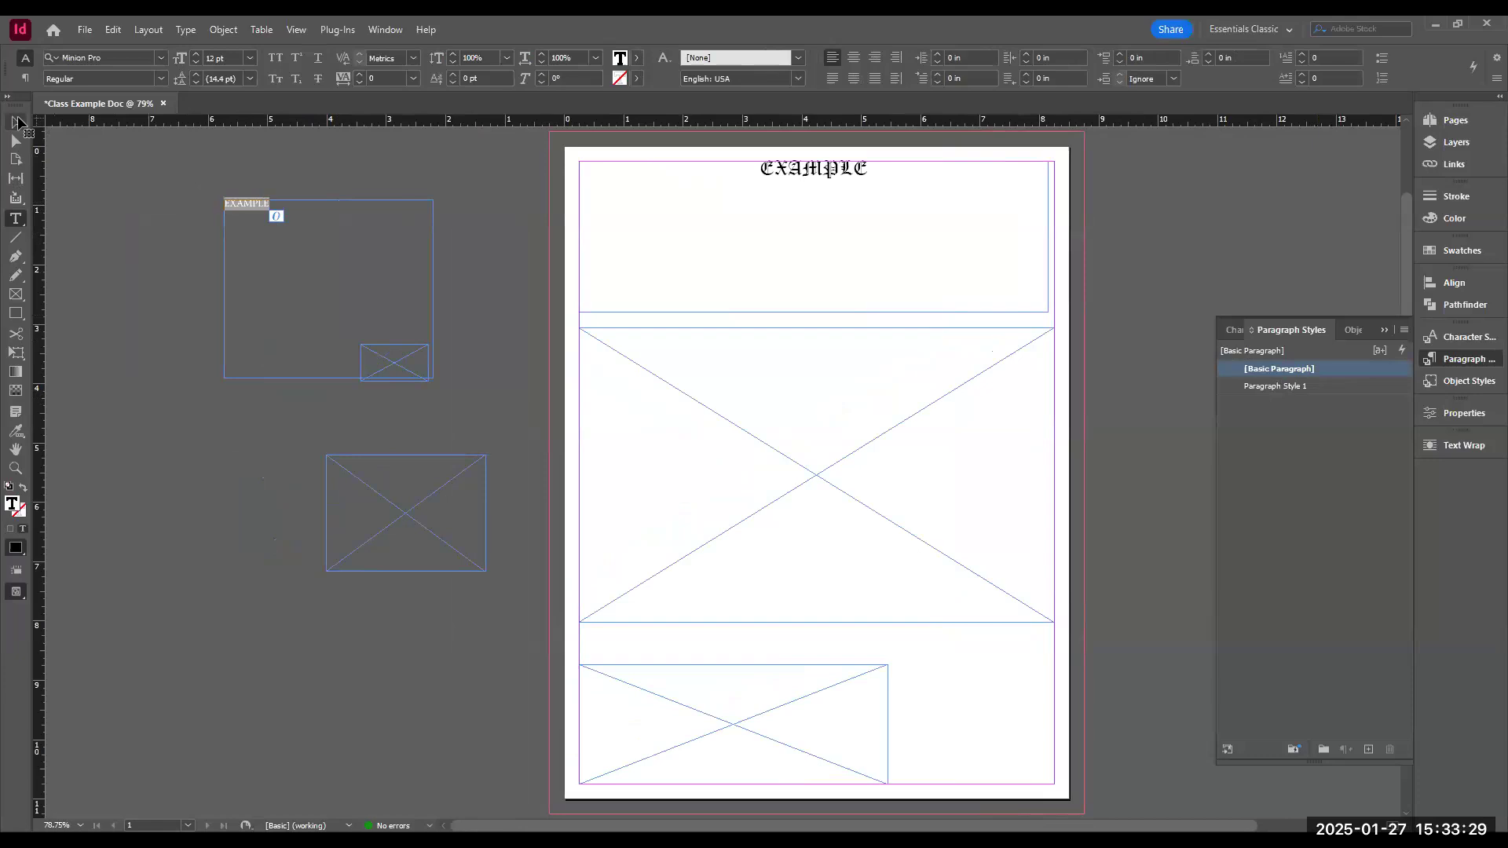
{"action": "left_click", "coordinate": [16, 122]}
{"action": "left_click", "coordinate": [1297, 387]}
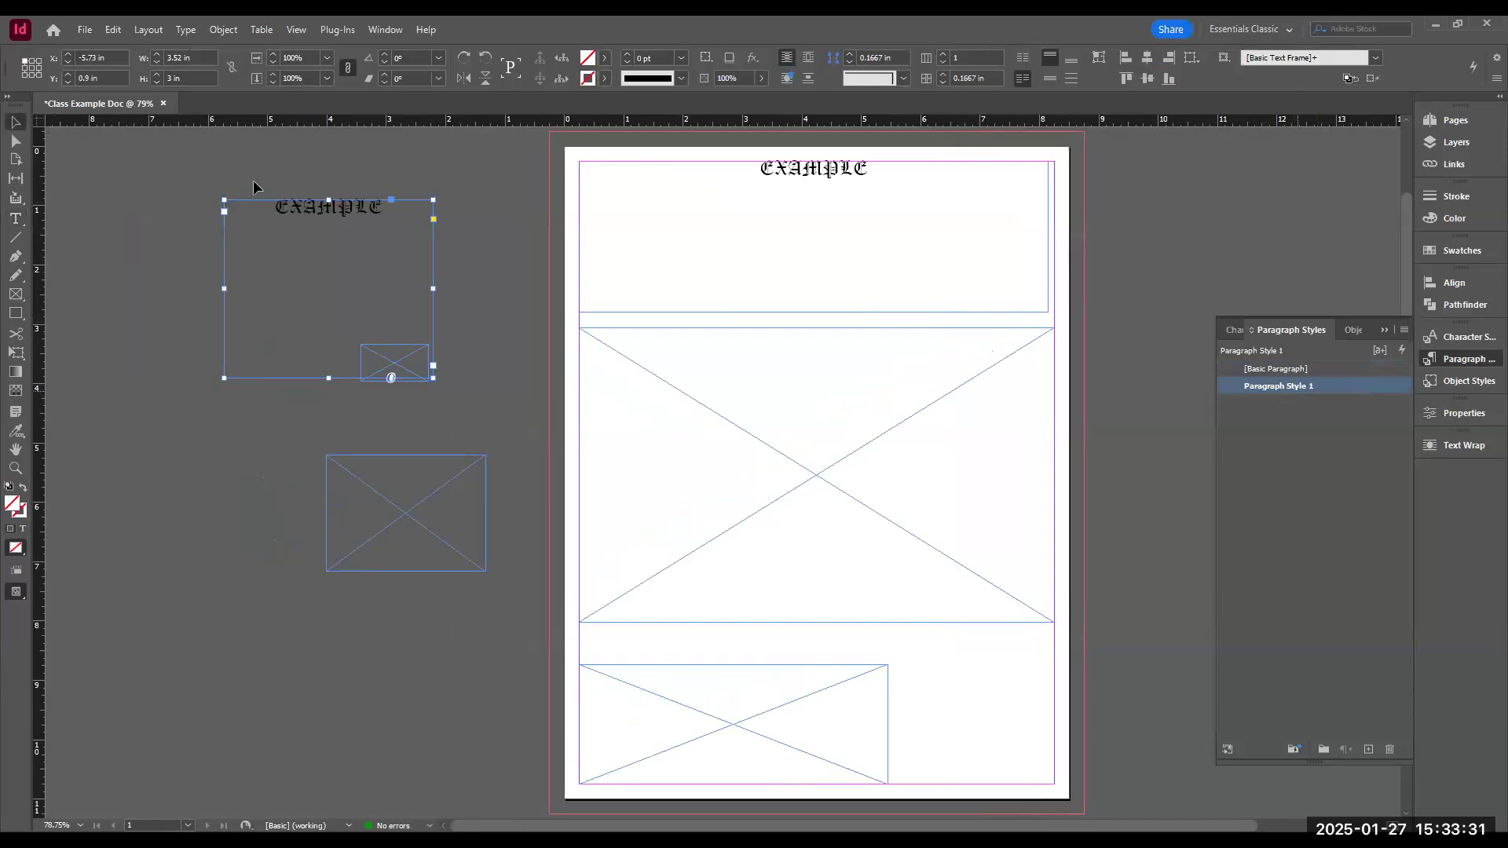
- Override the page's EXAMPLE text with the Brush Script MT font, and clear the override by reapplying Paragraph Style 1
{"action": "left_click", "coordinate": [889, 184]}
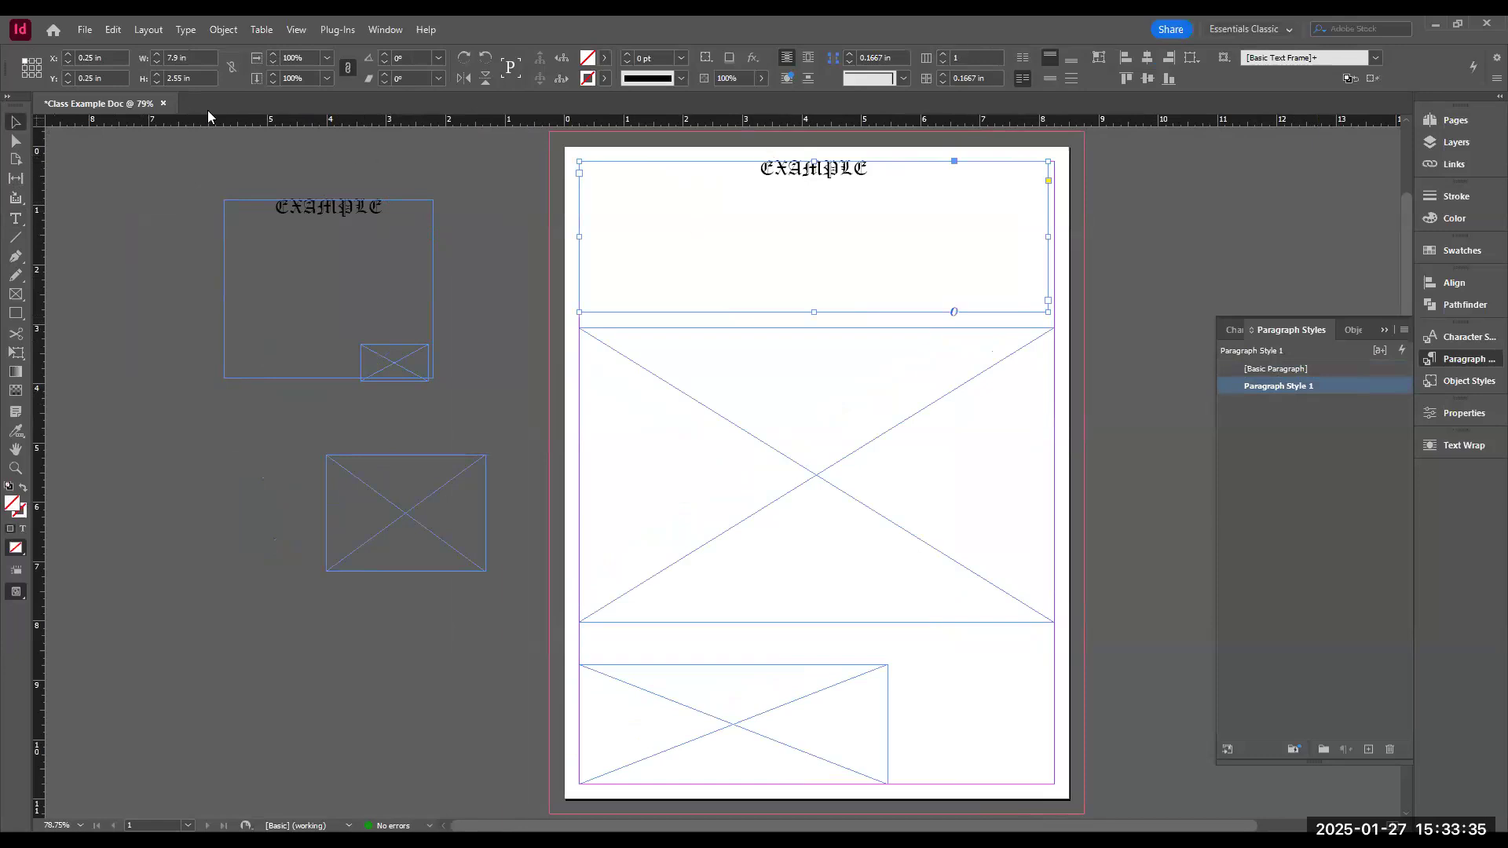
{"action": "double_click", "coordinate": [873, 162]}
{"action": "left_click_drag", "start_coordinate": [874, 163], "coordinate": [739, 170]}
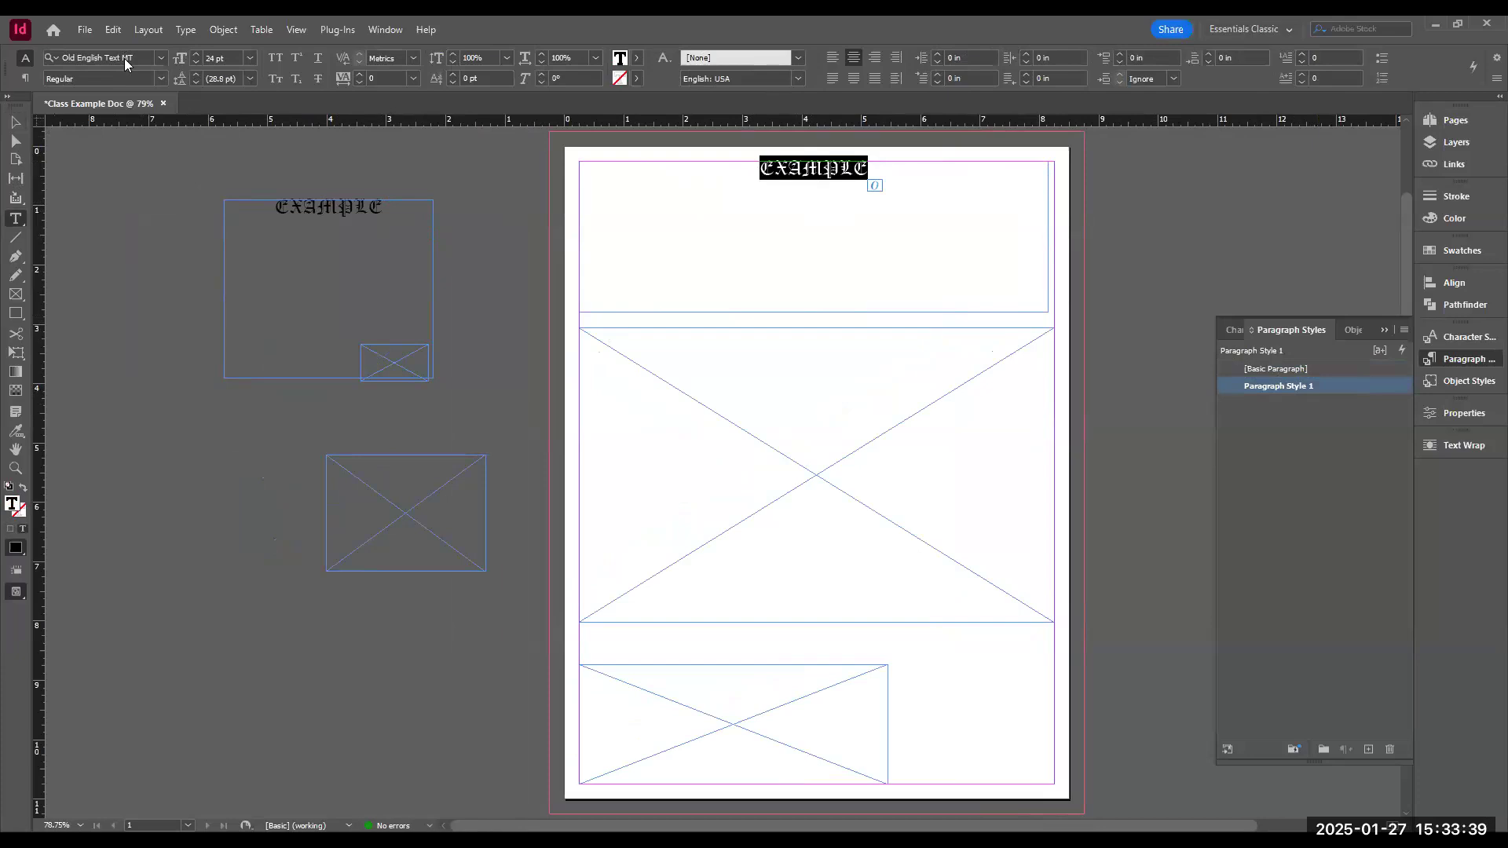
{"action": "left_click", "coordinate": [160, 58]}
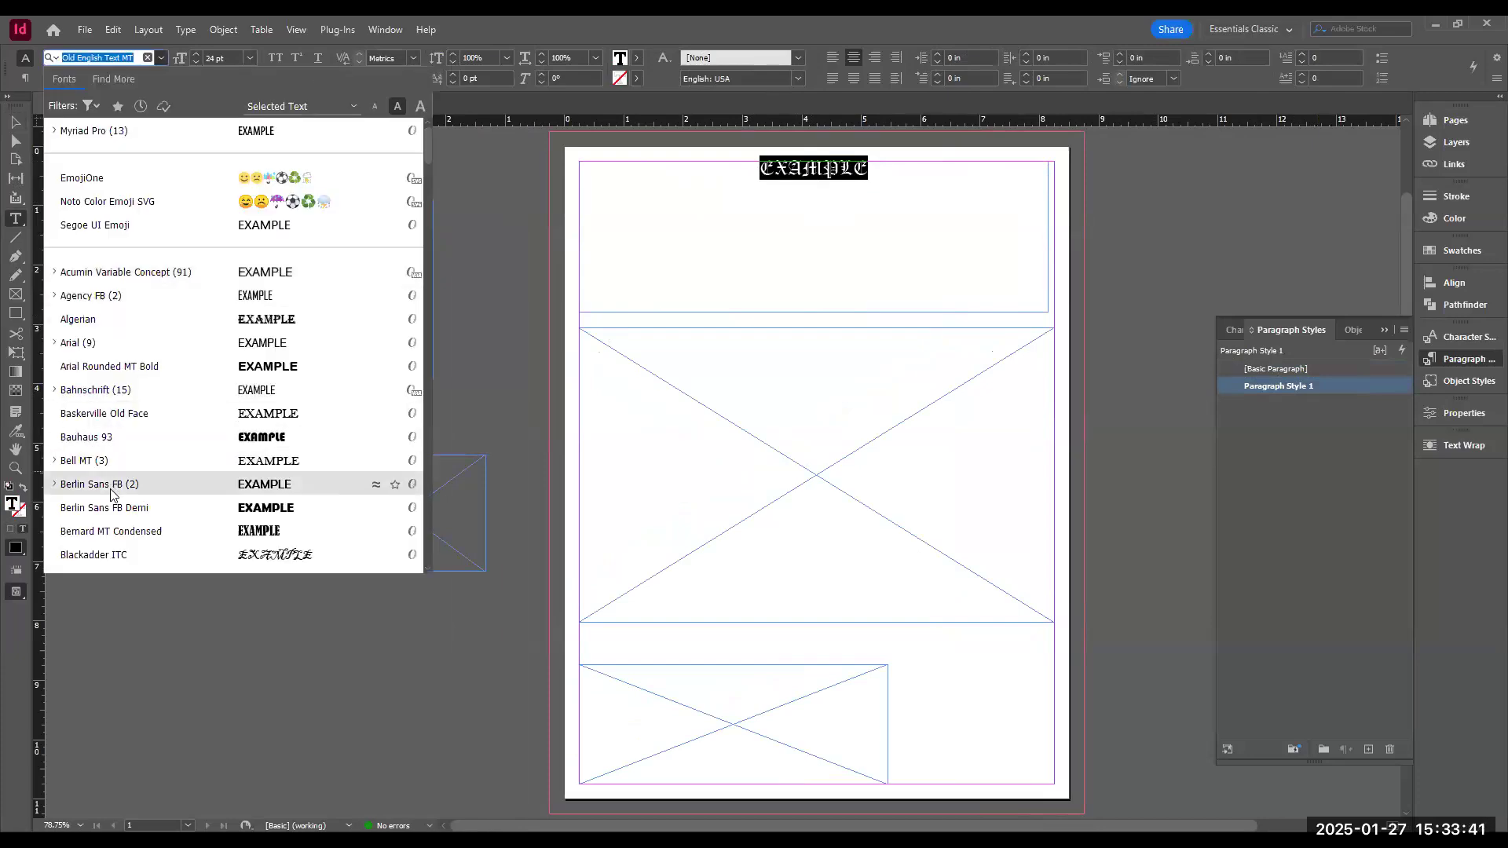
{"action": "scroll", "coordinate": [139, 459], "scroll_direction": "down", "scroll_amount": 1}
{"action": "scroll", "coordinate": [139, 459], "scroll_direction": "down", "scroll_amount": 7}
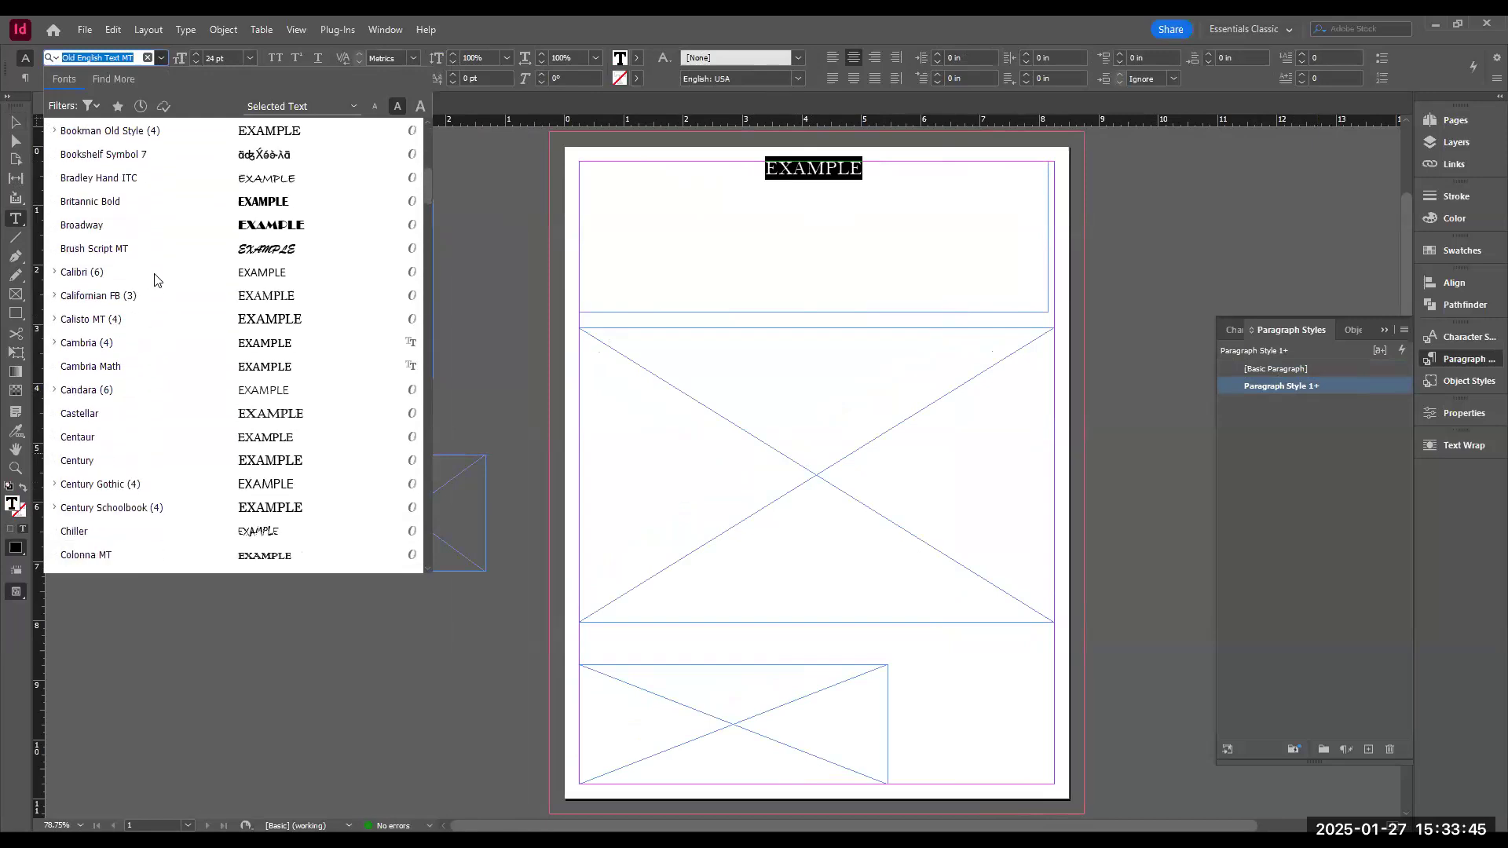
{"action": "left_click", "coordinate": [153, 250]}
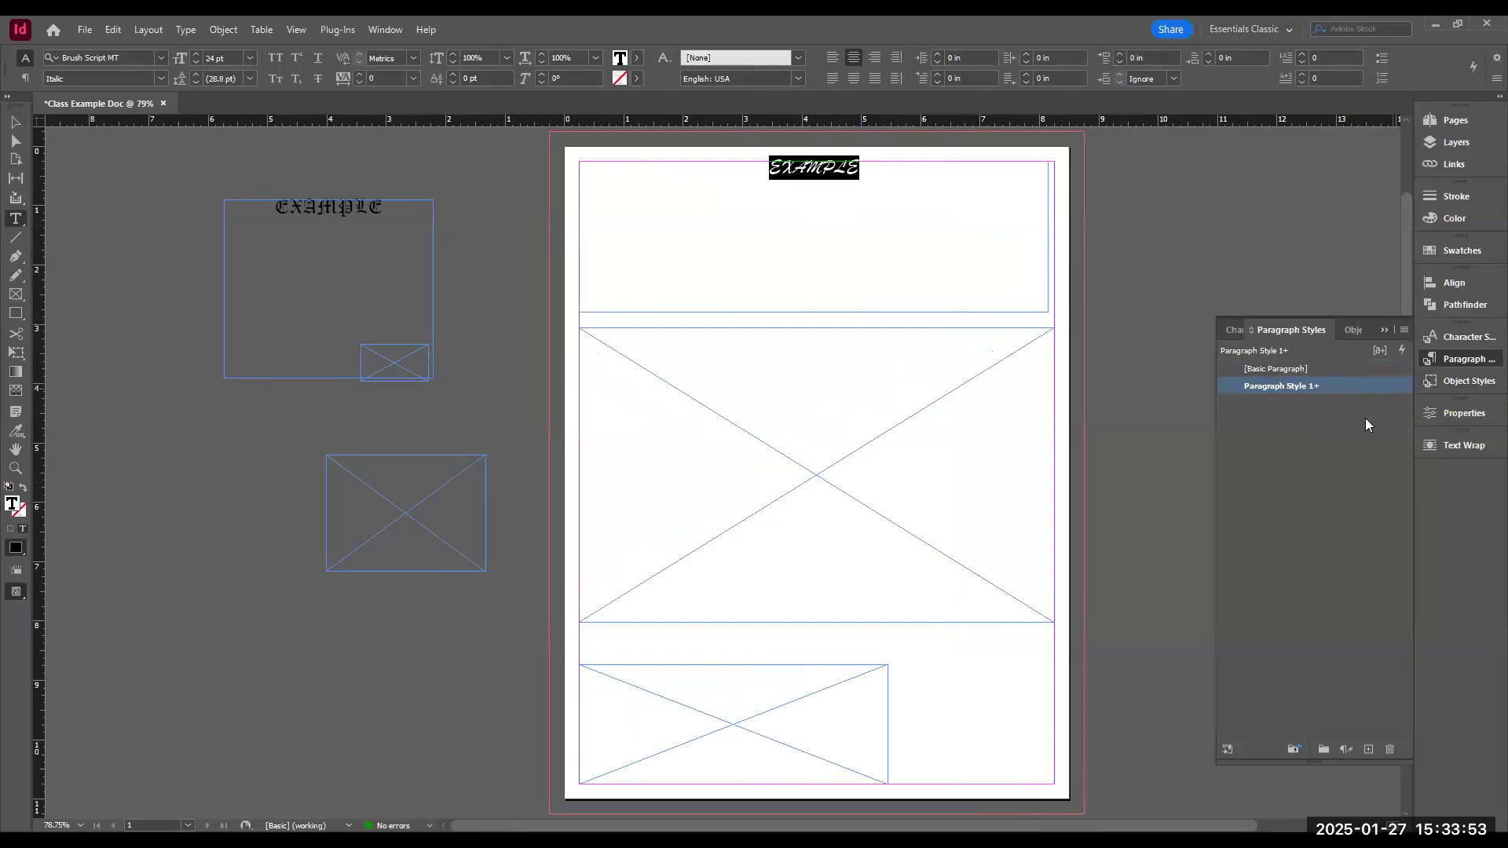
{"action": "left_click", "coordinate": [1278, 388], "text": "alt"}
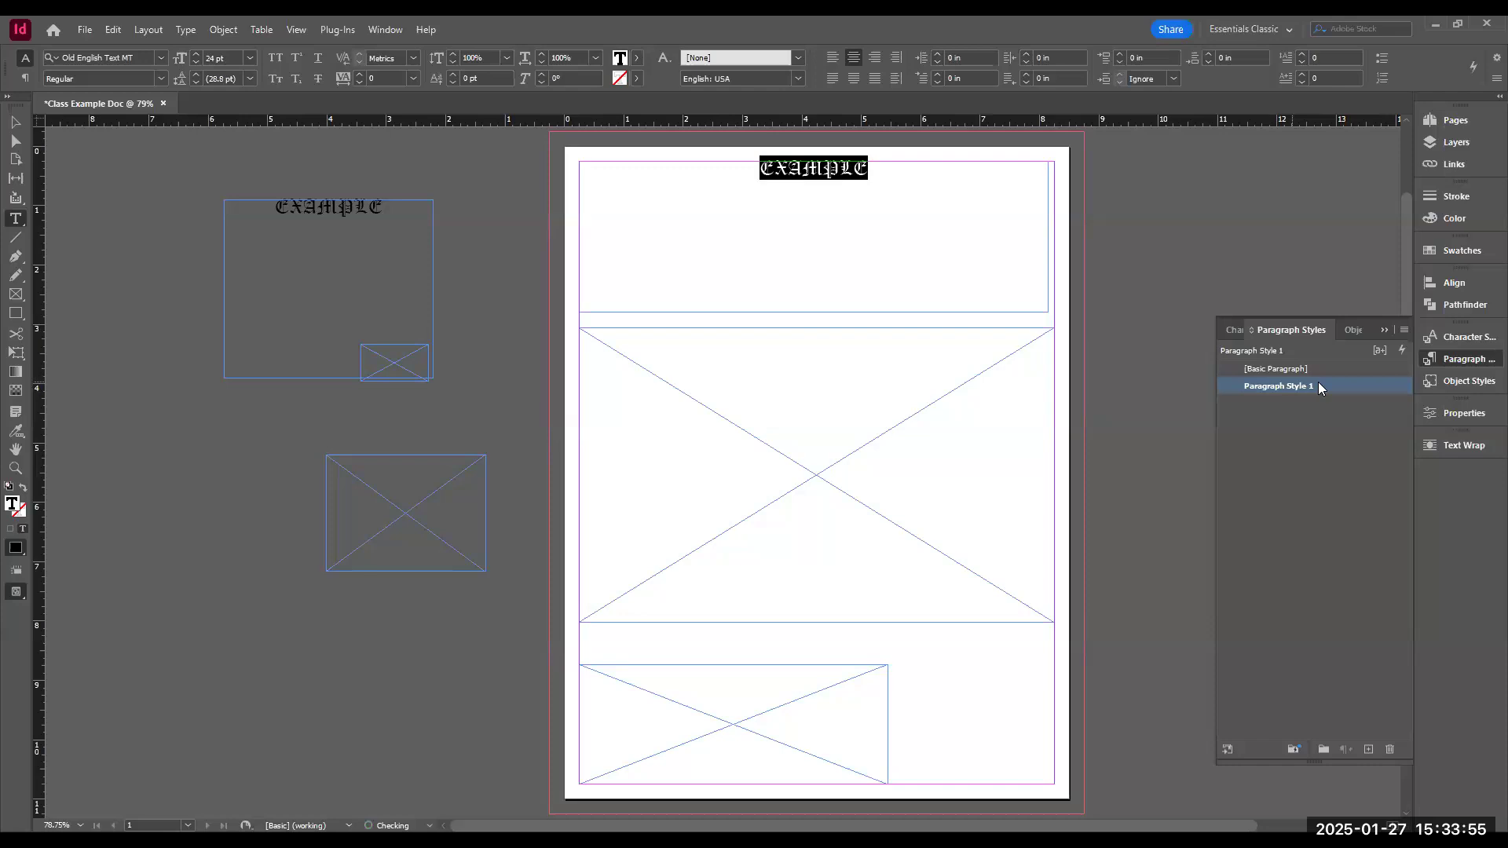
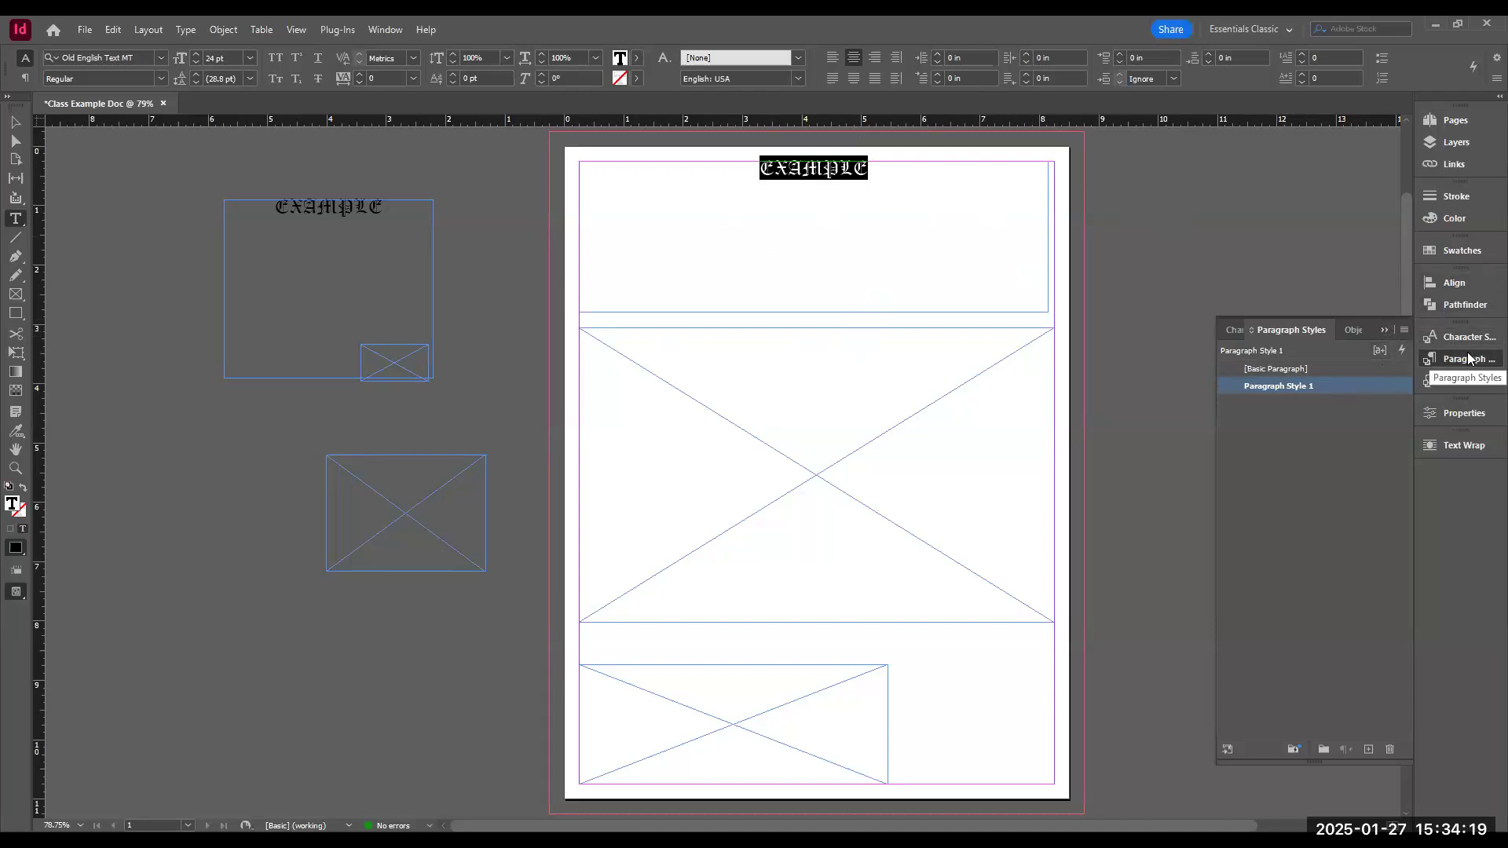
- Show the Align options and move the page's bottom rectangle frame freely to about X -0.03 in, Y 8.26 in
{"action": "left_click", "coordinate": [1453, 283]}
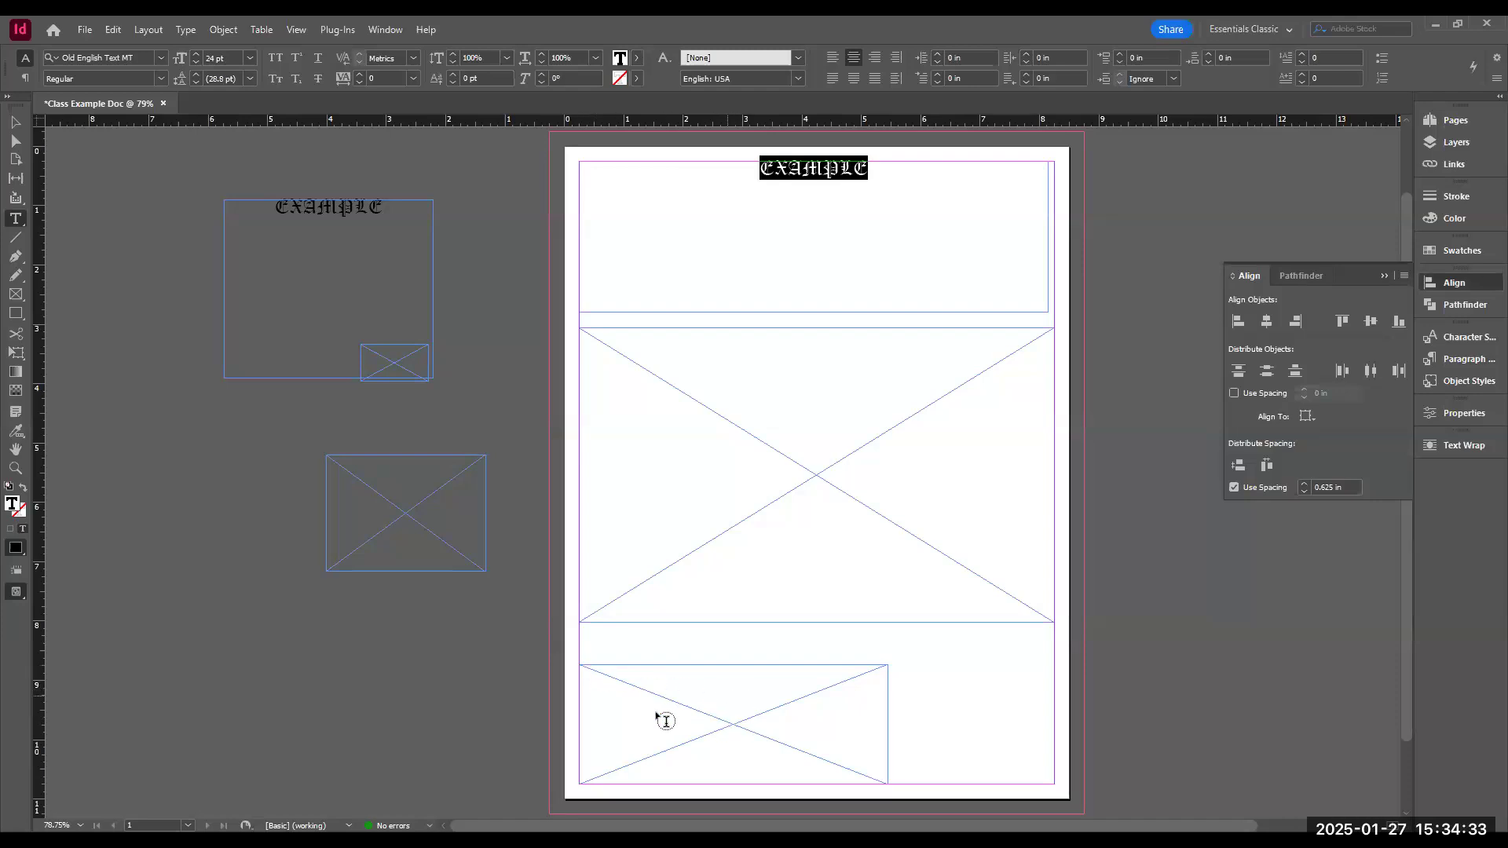
{"action": "left_click_drag", "start_coordinate": [669, 695], "coordinate": [718, 712]}
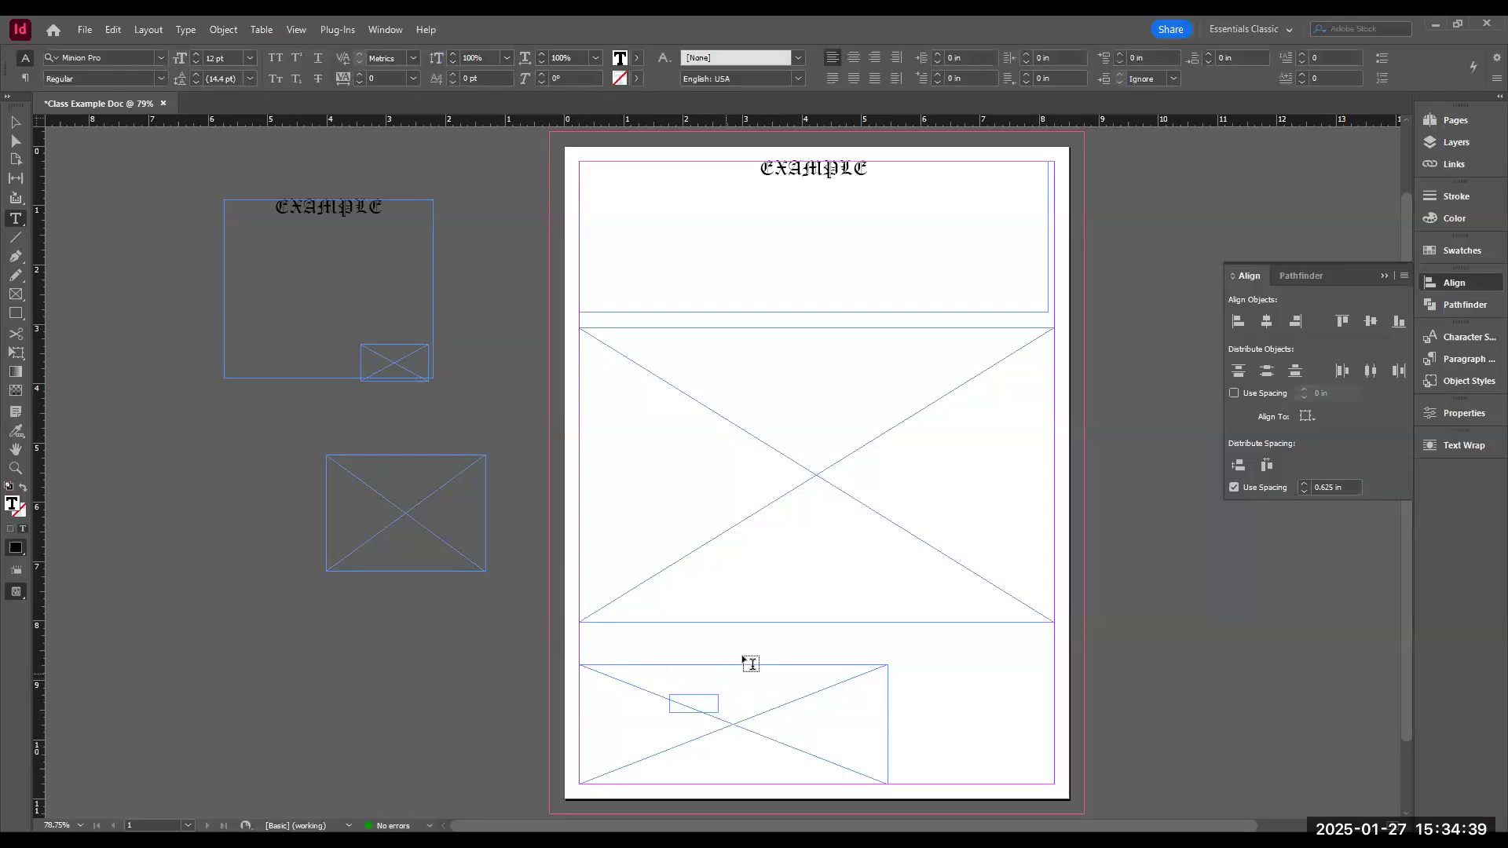
{"action": "key", "text": "ctrl+z"}
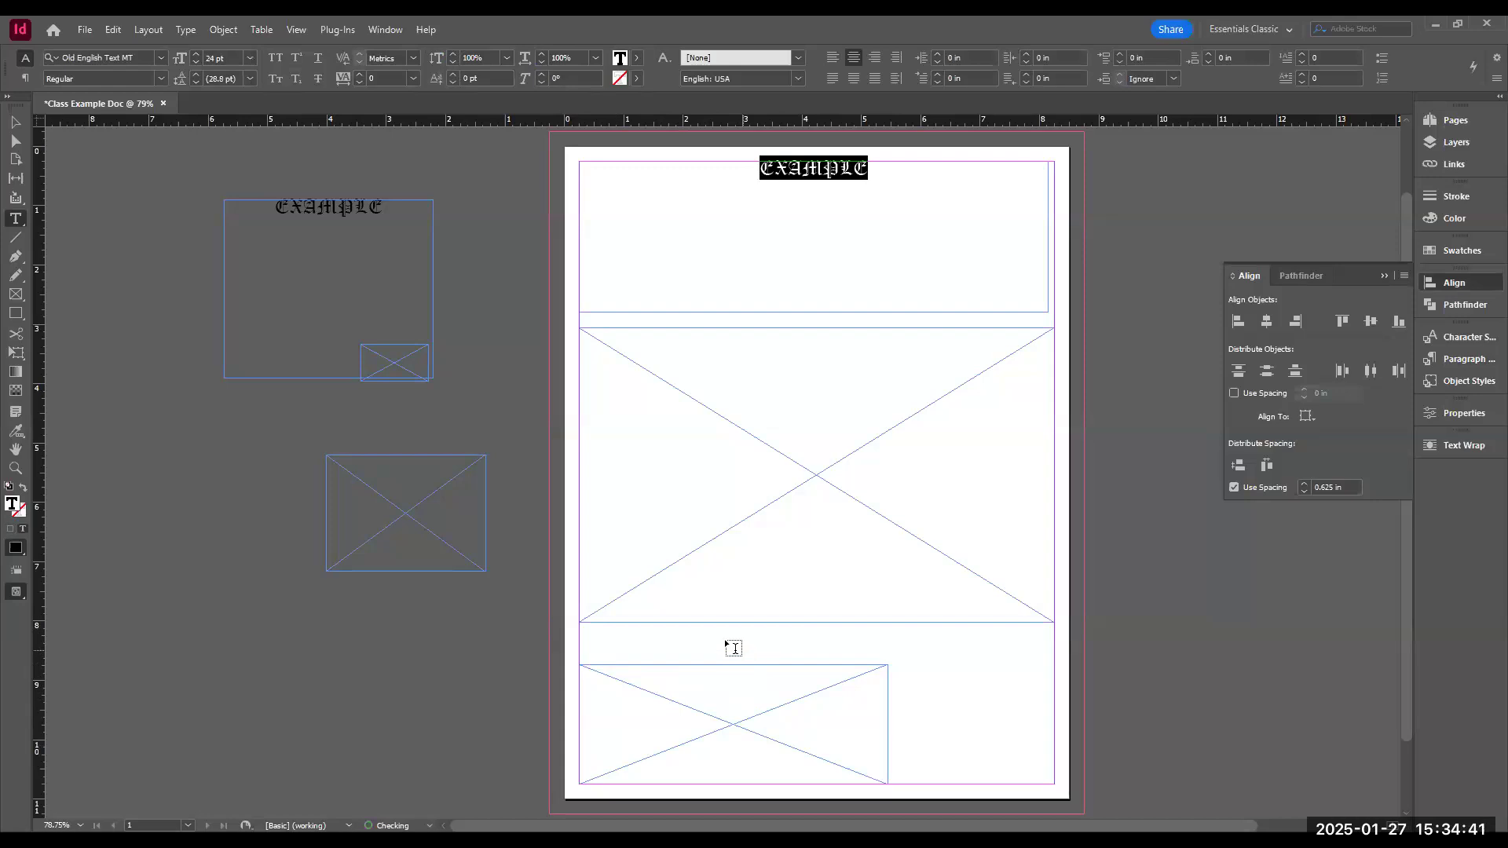
{"action": "left_click", "coordinate": [15, 122]}
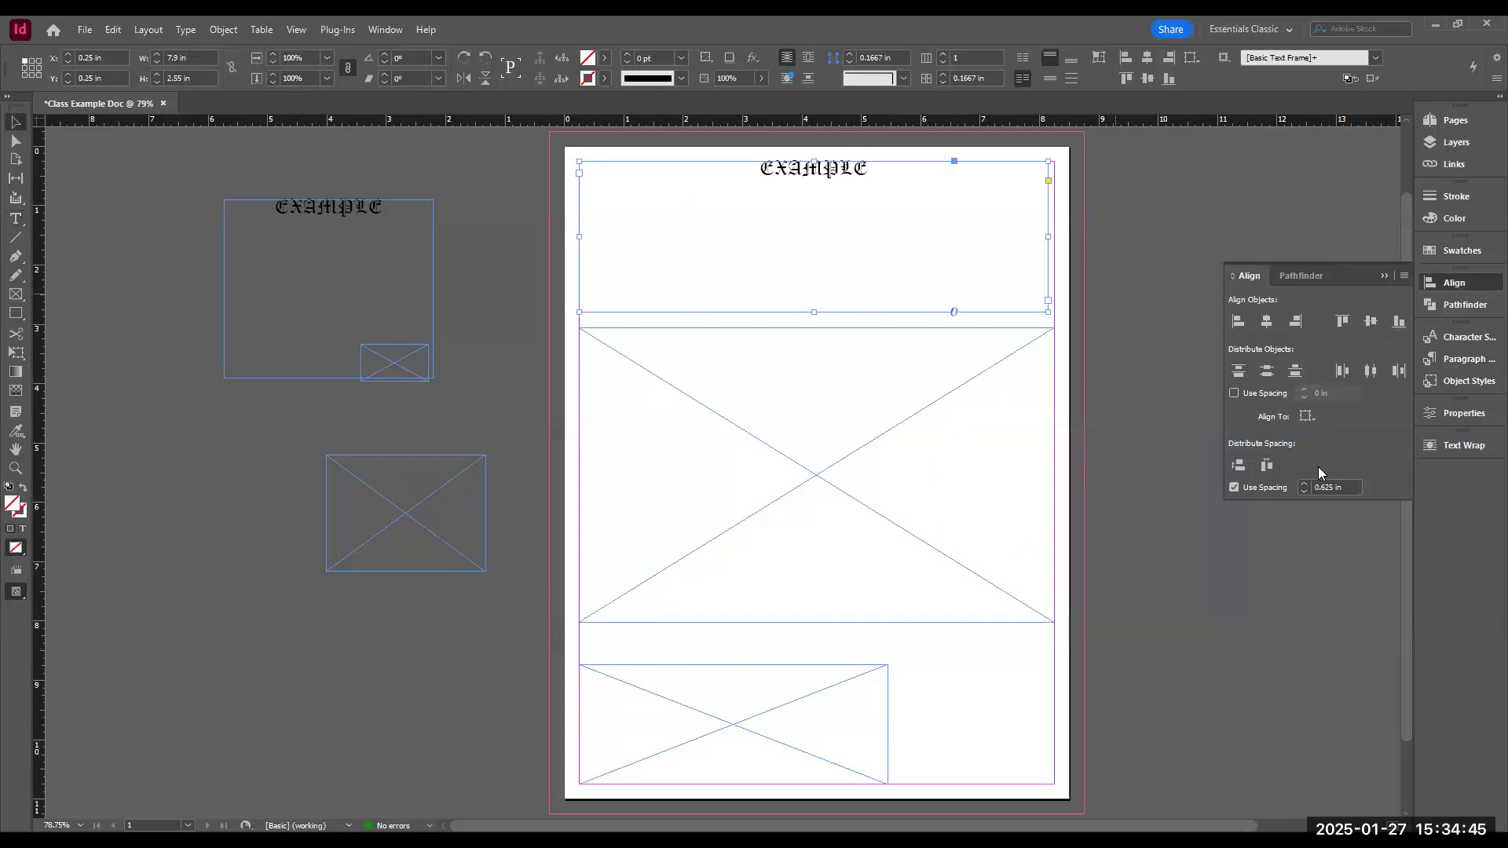
{"action": "left_click_drag", "start_coordinate": [717, 724], "coordinate": [848, 704]}
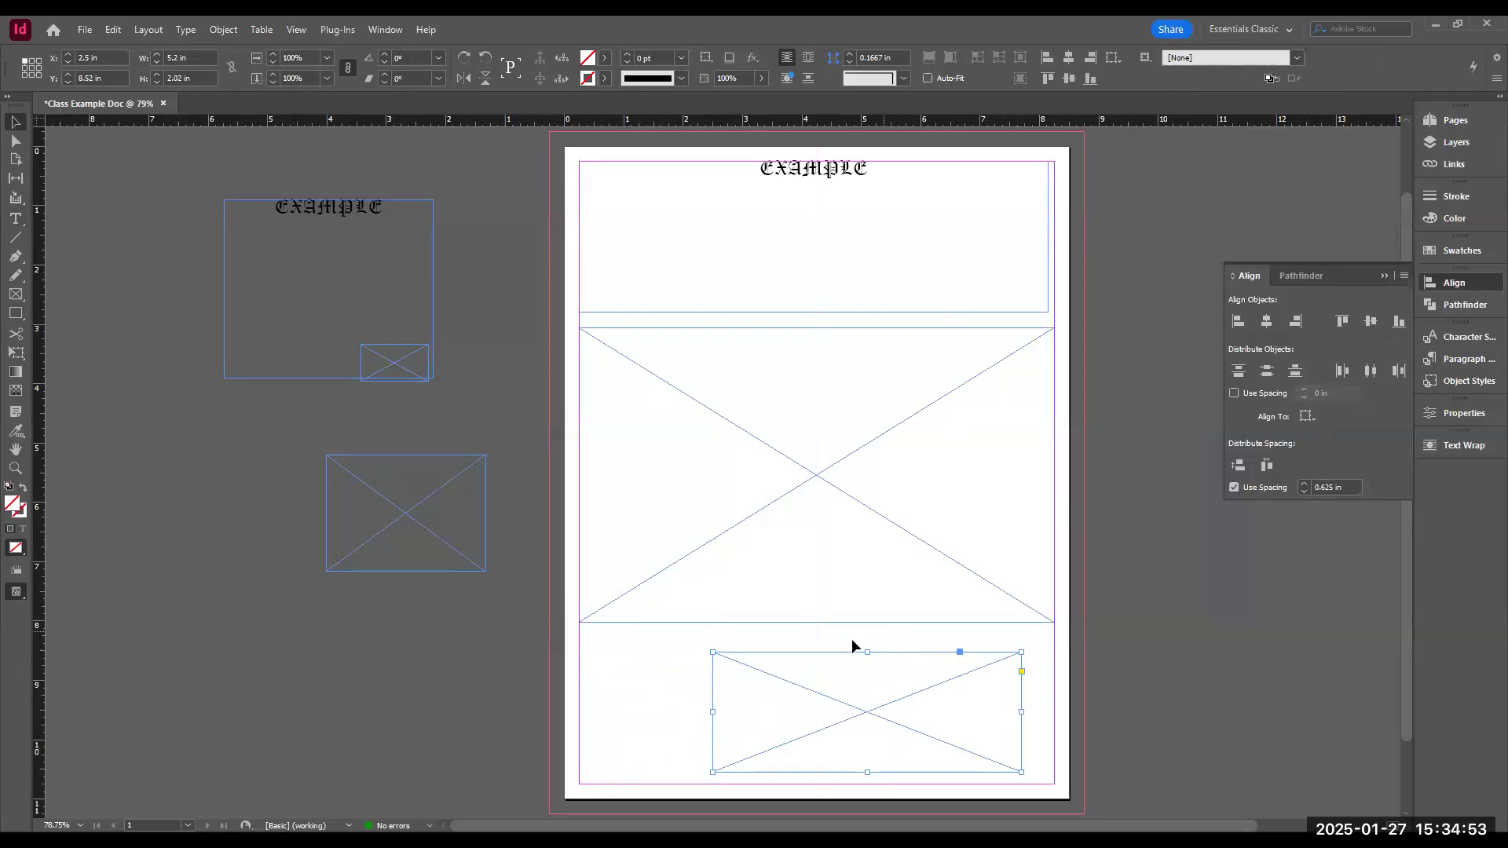
{"action": "left_click_drag", "start_coordinate": [882, 717], "coordinate": [819, 711]}
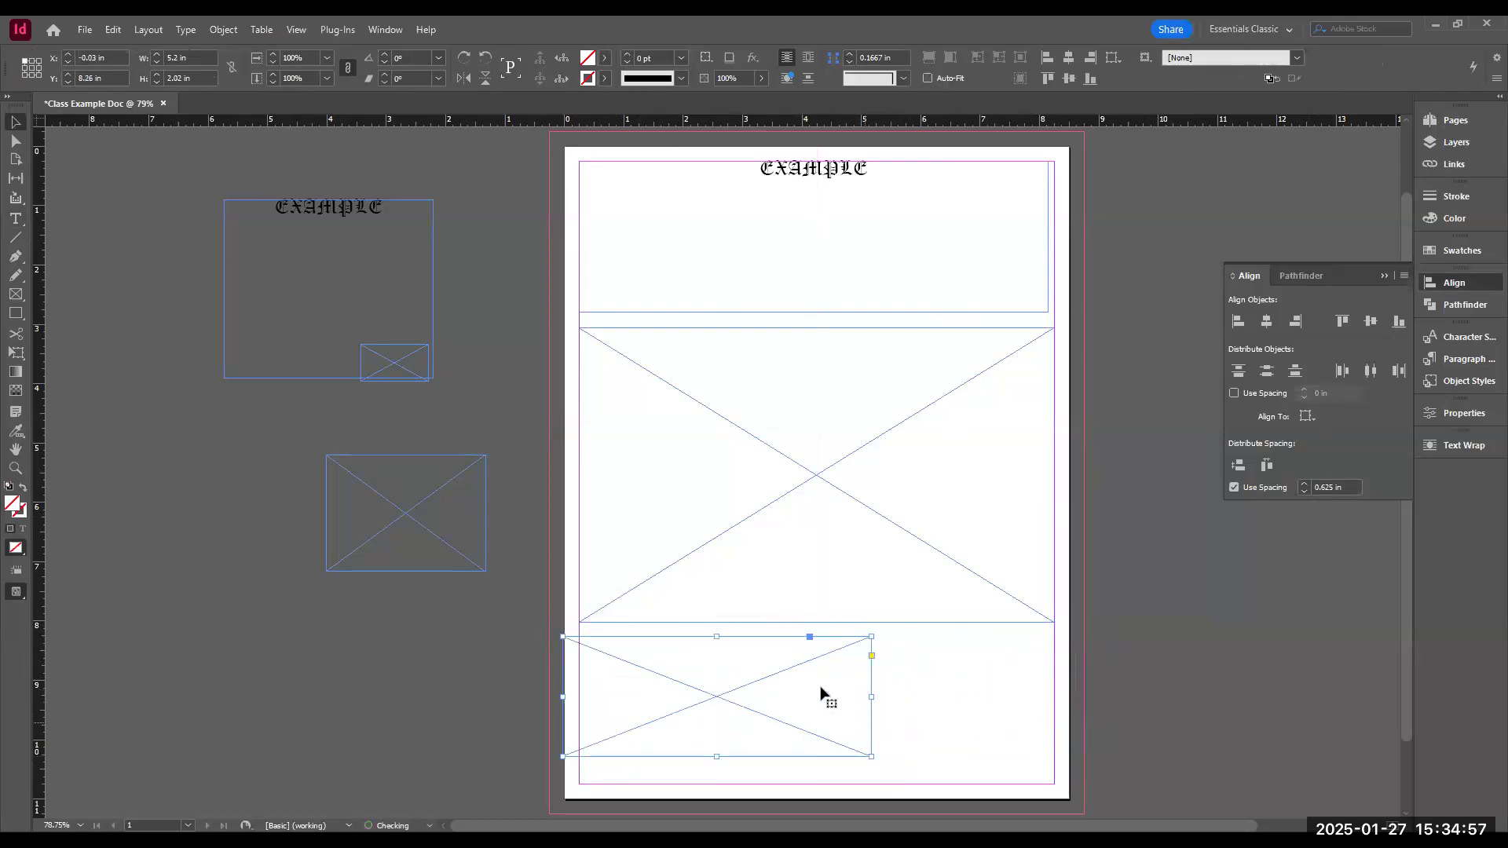
- Nudge the bottom rectangle frame right until its left edge meets the page's left margin, at about X 0.25 in
{"action": "key", "text": "Right"}
{"action": "key", "text": "Right"}
{"action": "key", "text": "Right"}
{"action": "key", "text": "Right"}
{"action": "key", "text": "Right"}
{"action": "key", "text": "Right"}
{"action": "key", "text": "Right"}
{"action": "key", "text": "Right"}
{"action": "key", "text": "Right"}
{"action": "key", "text": "Right"}
{"action": "key", "text": "Right"}
{"action": "key", "text": "Right"}
{"action": "key", "text": "Right"}
{"action": "key", "text": "Right"}
{"action": "key", "text": "Right"}
{"action": "key", "text": "Right"}
{"action": "key", "text": "Right"}
{"action": "key", "text": "Right"}
{"action": "key", "text": "Right"}
{"action": "key", "text": "Right"}
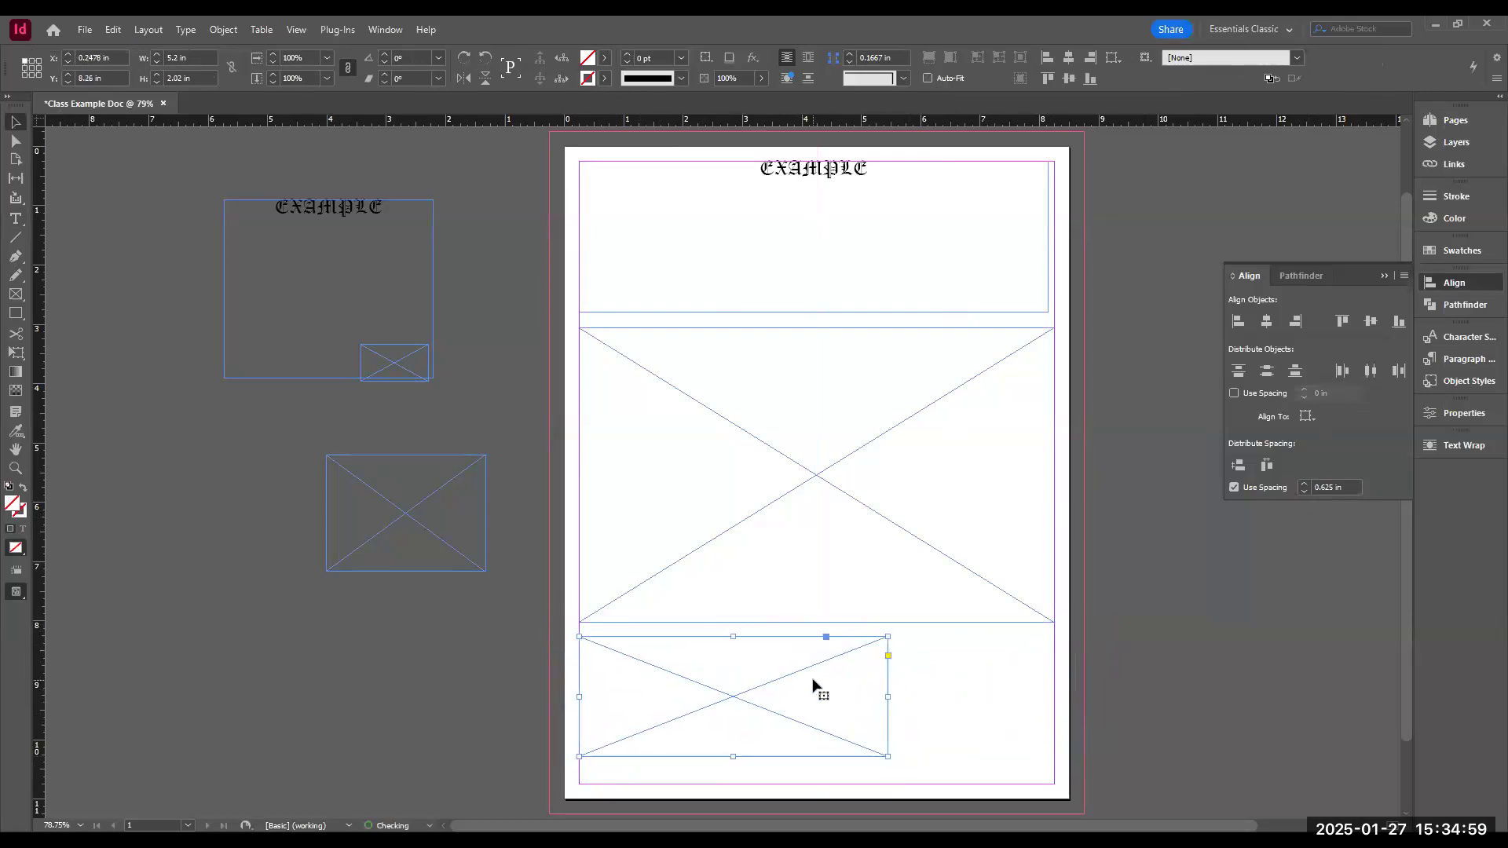
- Nudge the page's bottom rectangle frame 1 inch right, to about X 1.25 in
{"action": "key", "text": "Right"}
{"action": "key", "text": "Right"}
{"action": "key", "text": "Right"}
{"action": "key", "text": "Right"}
{"action": "key", "text": "Right"}
{"action": "key", "text": "Right"}
{"action": "key", "text": "Right"}
{"action": "key", "text": "Right"}
{"action": "key", "text": "Right"}
{"action": "key", "text": "Right"}
{"action": "key", "text": "Right"}
{"action": "key", "text": "Right"}
{"action": "key", "text": "Right"}
{"action": "key", "text": "Right"}
{"action": "key", "text": "Right"}
{"action": "key", "text": "Right"}
{"action": "key", "text": "Right"}
{"action": "key", "text": "Right"}
{"action": "key", "text": "Right"}
{"action": "key", "text": "Right"}
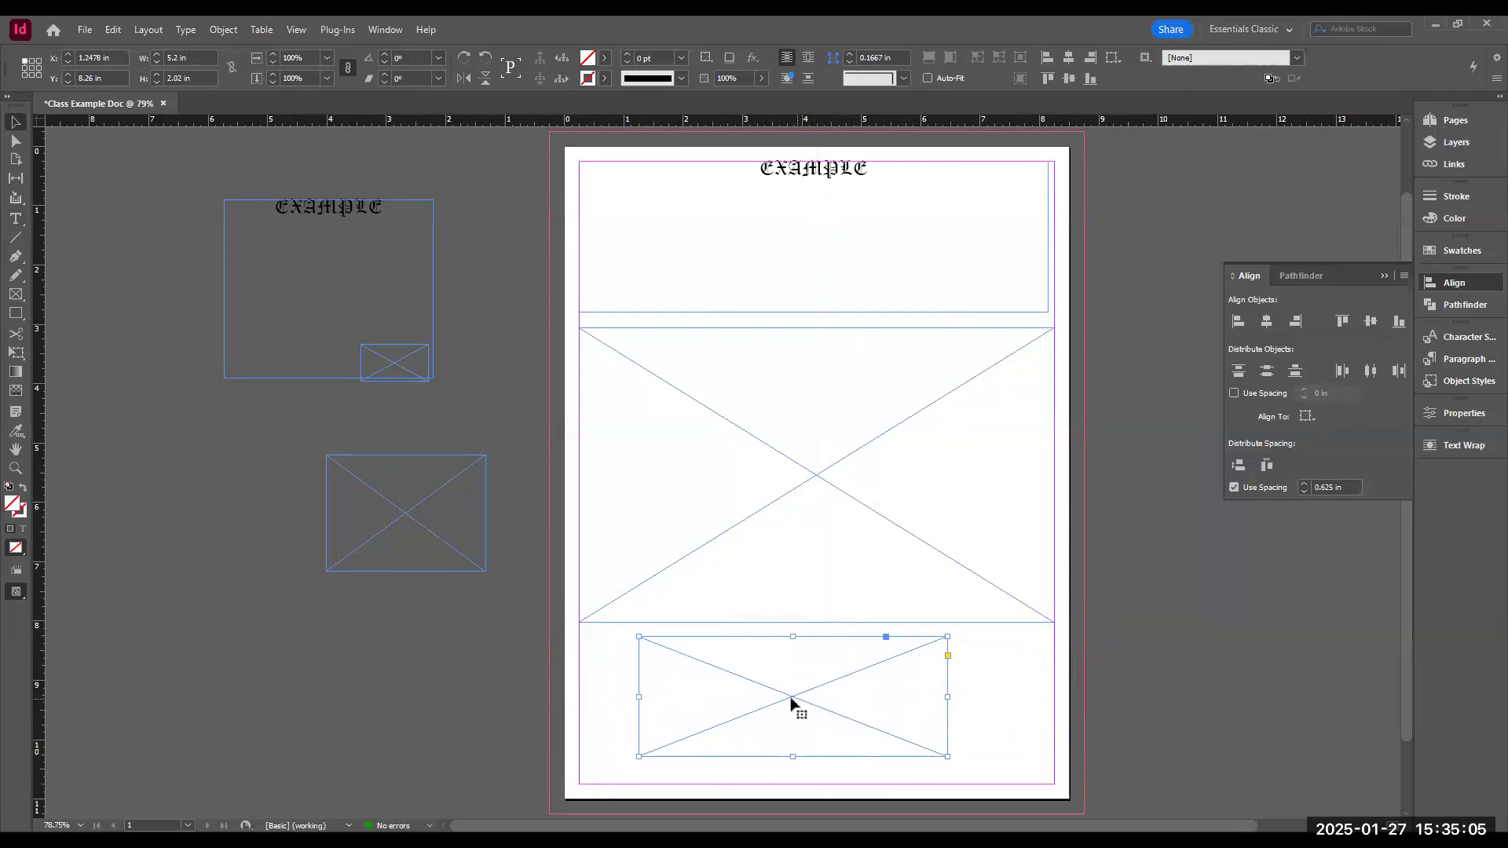
- Move the bottom rectangle frame over the large frame's centre using smart guides, and place it directly below the large frame at X 1.65 in, Y 8.02 in
{"action": "left_click_drag", "start_coordinate": [790, 698], "coordinate": [824, 617]}
{"action": "left_click_drag", "start_coordinate": [821, 567], "coordinate": [814, 483]}
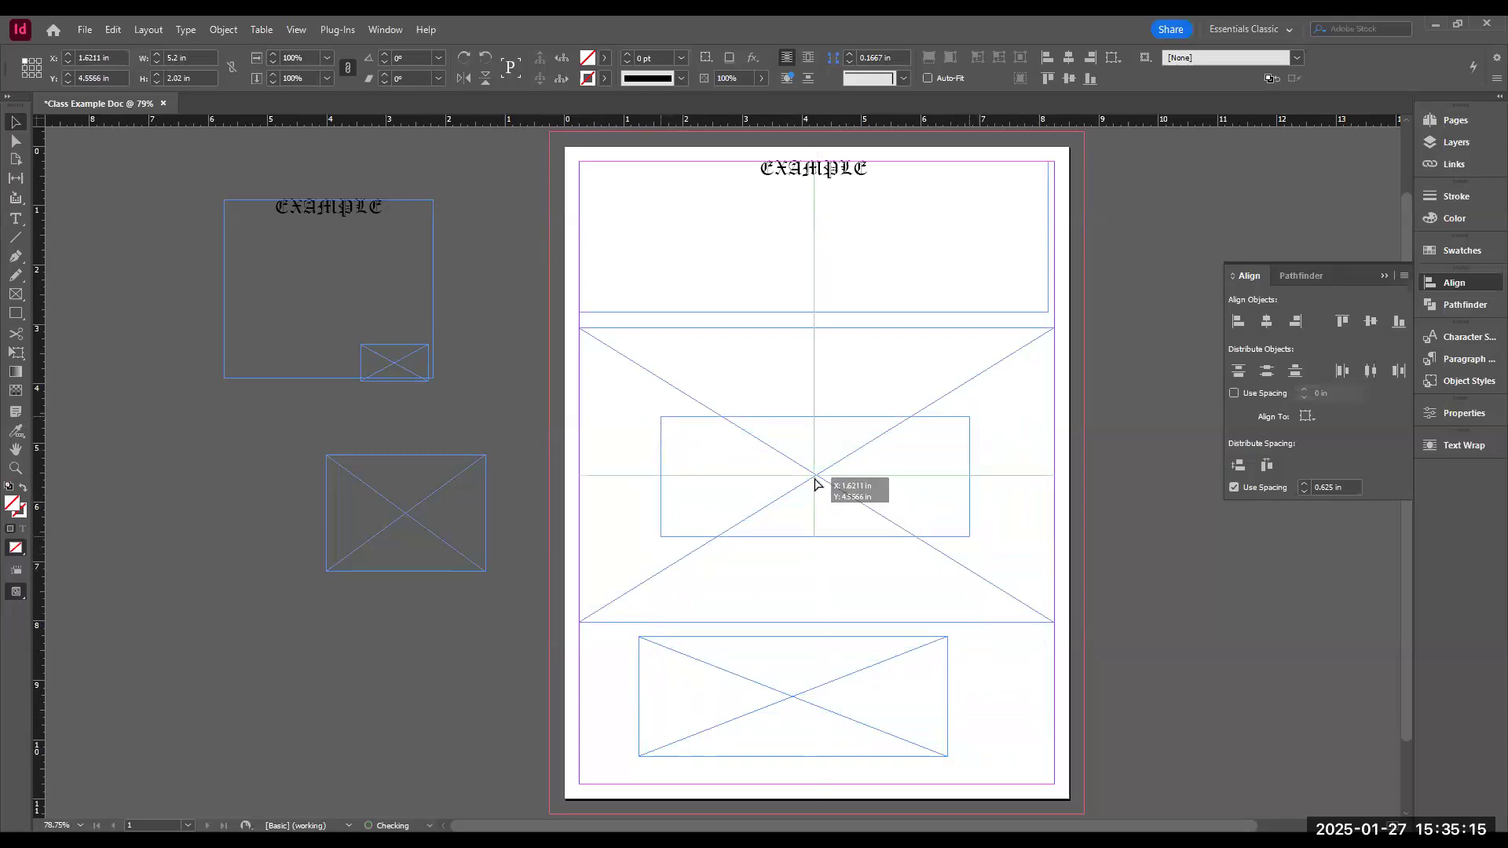
{"action": "left_click_drag", "start_coordinate": [815, 483], "coordinate": [819, 481]}
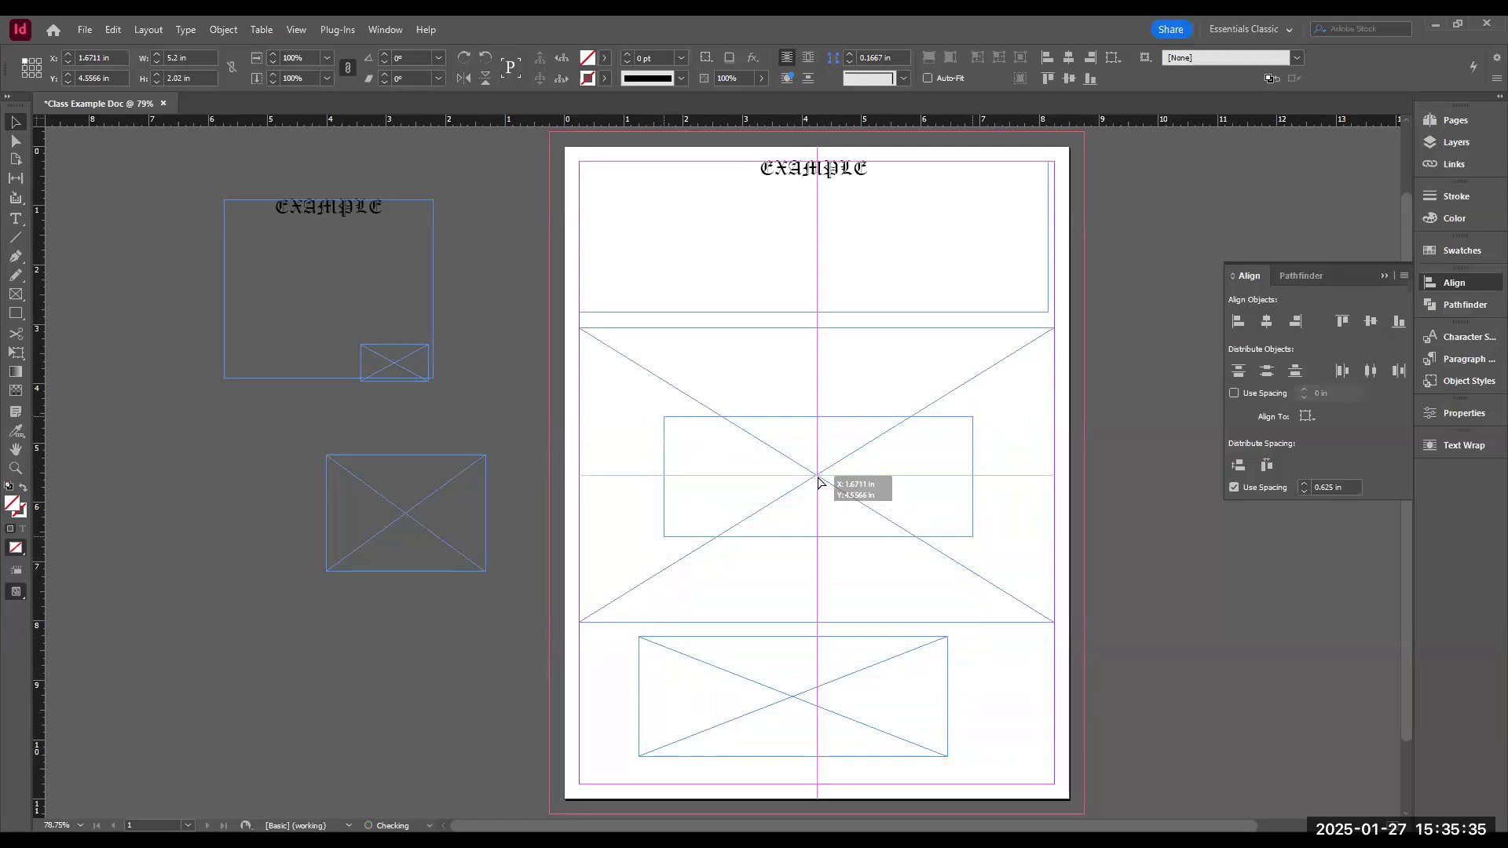
{"action": "mouse_move", "coordinate": [817, 478]}
{"action": "left_mouse_down"}
{"action": "mouse_move", "coordinate": [829, 468]}
{"action": "mouse_move", "coordinate": [819, 477]}
{"action": "left_mouse_up"}
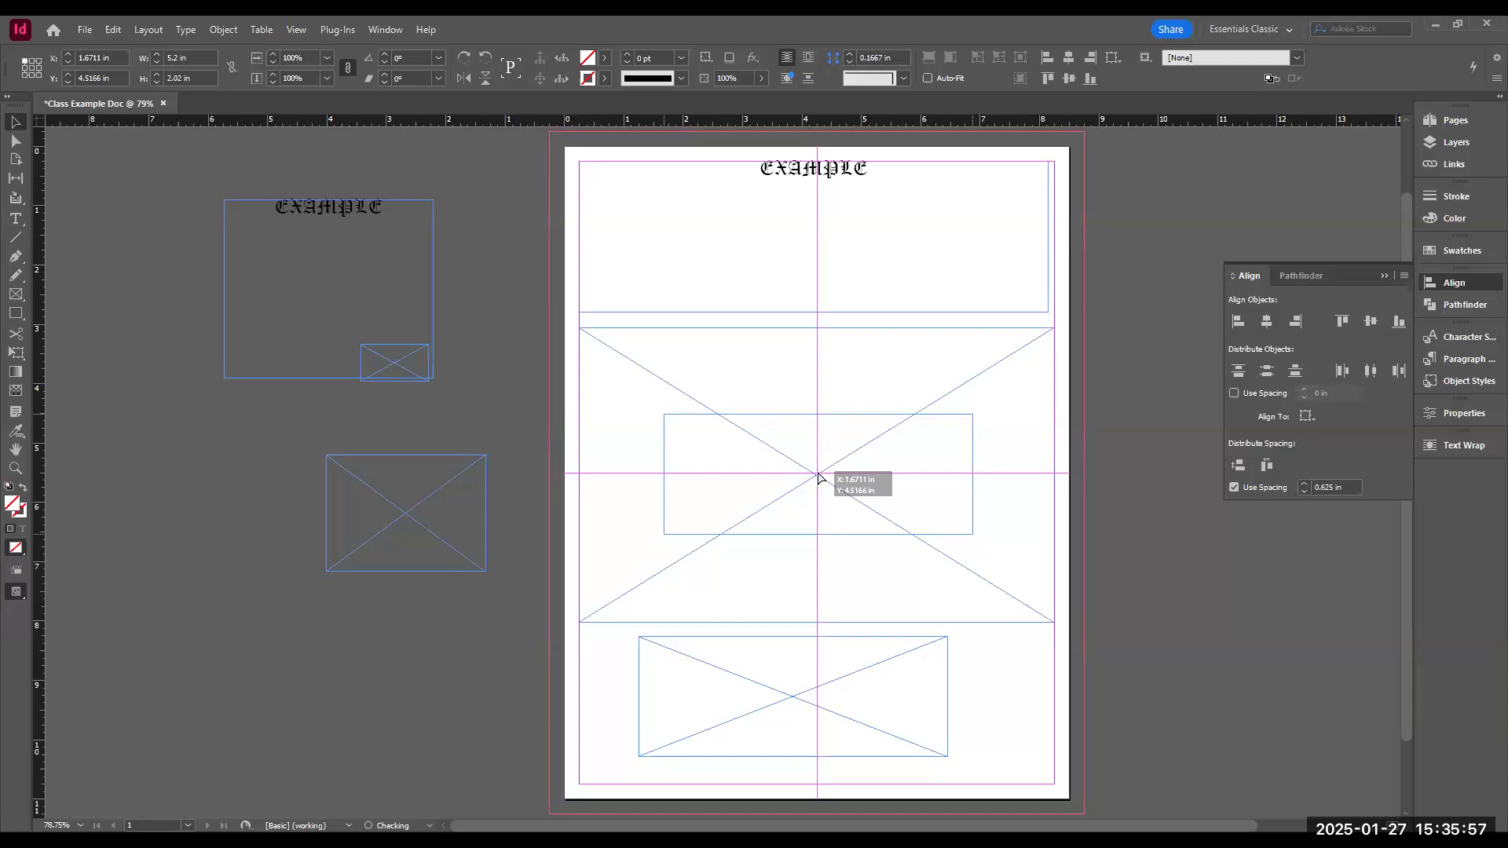
{"action": "mouse_move", "coordinate": [818, 475]}
{"action": "left_mouse_down"}
{"action": "mouse_move", "coordinate": [817, 505]}
{"action": "mouse_move", "coordinate": [748, 488]}
{"action": "mouse_move", "coordinate": [750, 469]}
{"action": "mouse_move", "coordinate": [820, 476]}
{"action": "mouse_move", "coordinate": [828, 497]}
{"action": "mouse_move", "coordinate": [815, 444]}
{"action": "mouse_move", "coordinate": [821, 475]}
{"action": "mouse_move", "coordinate": [837, 473]}
{"action": "mouse_move", "coordinate": [815, 474]}
{"action": "left_mouse_up"}
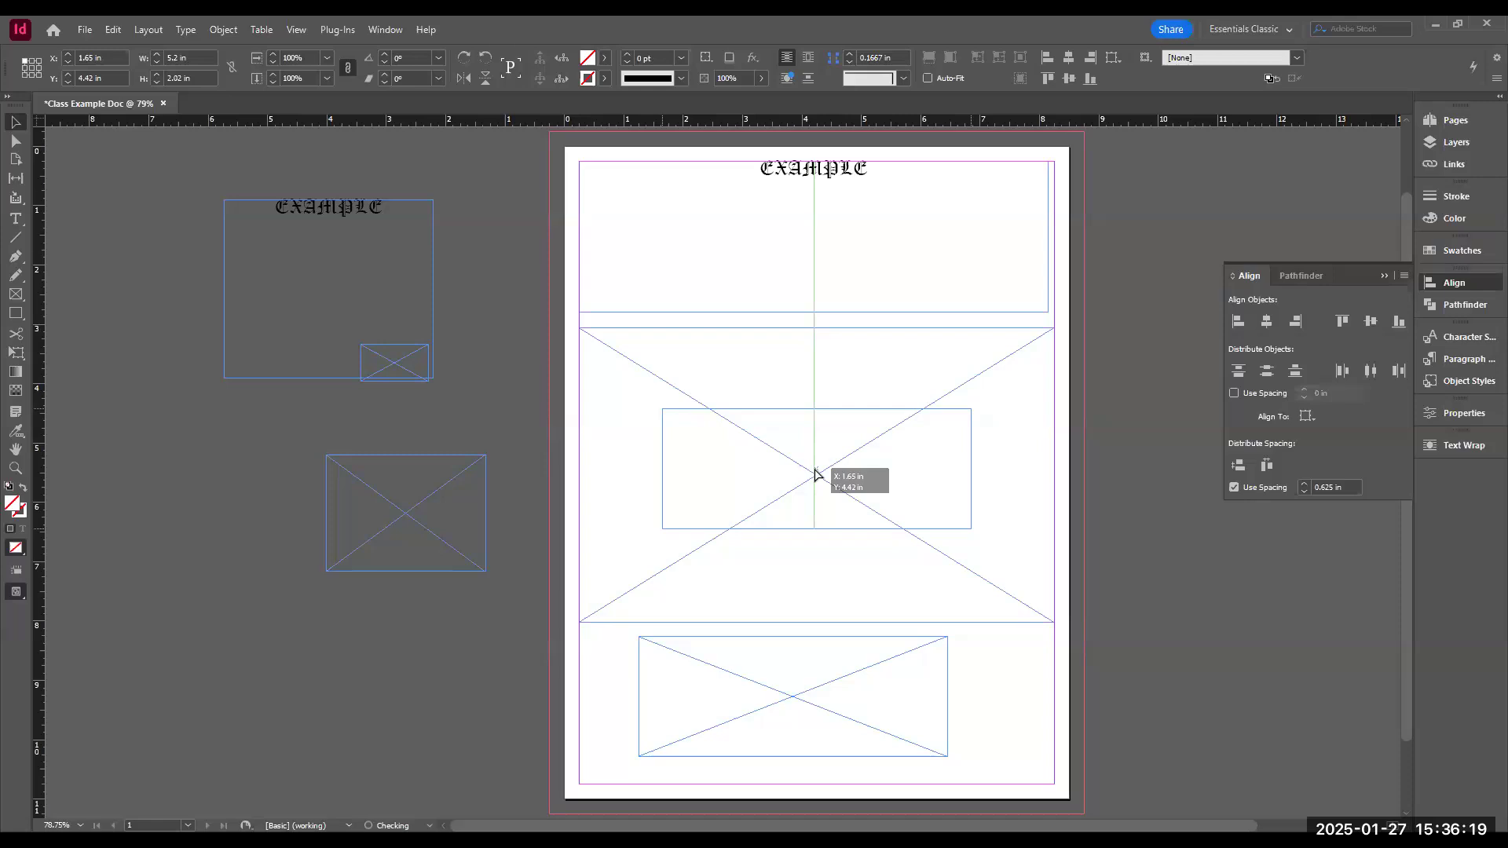
{"action": "left_click_drag", "start_coordinate": [815, 473], "coordinate": [815, 474]}
{"action": "left_click_drag", "start_coordinate": [815, 474], "coordinate": [823, 687]}
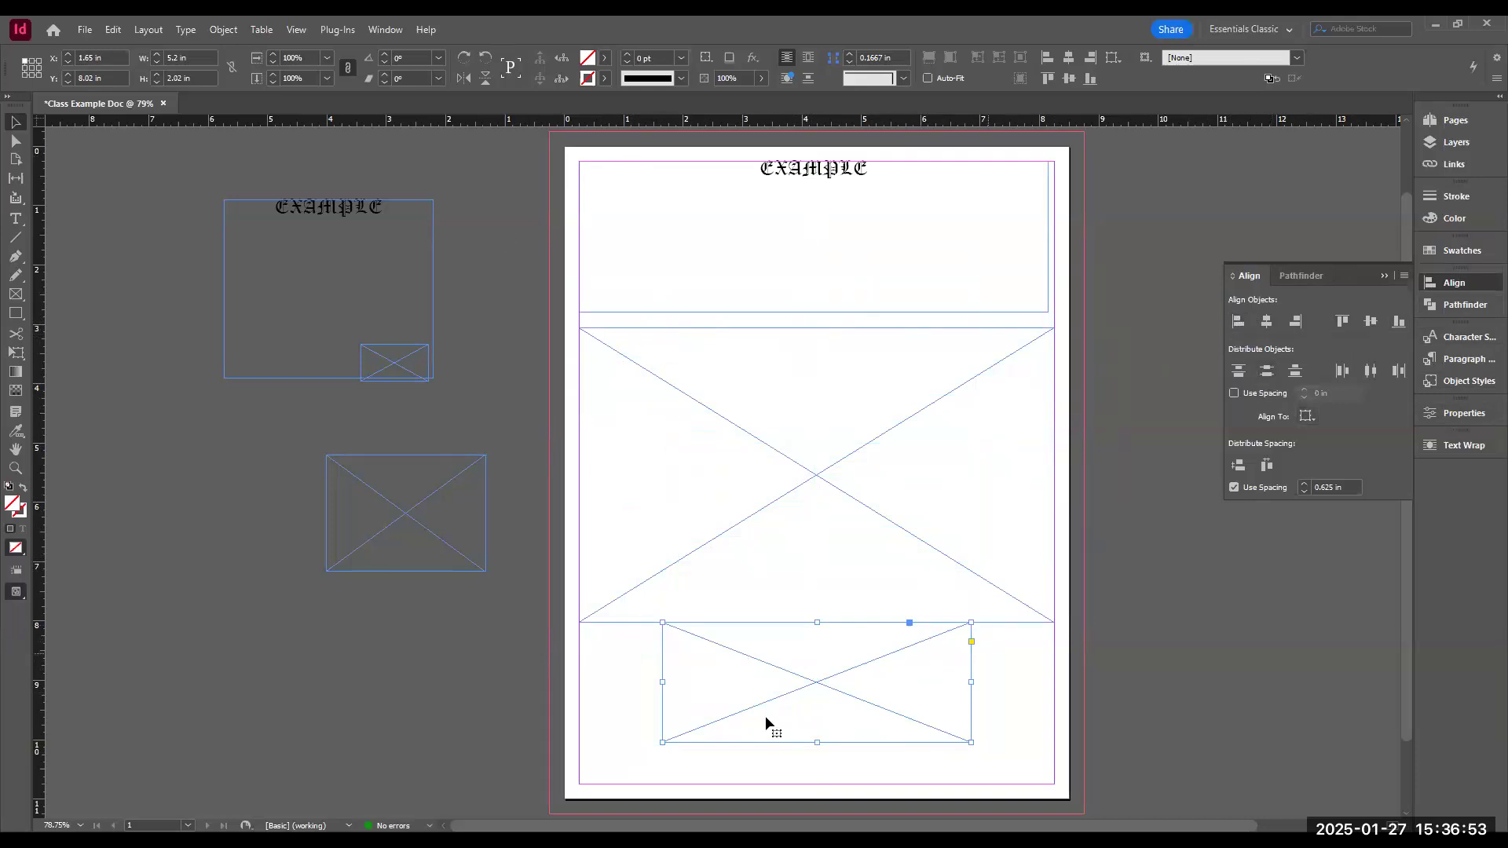
- Set the alignment reference to the page and left-align the bottom rectangle frame to the page edge
{"action": "left_click", "coordinate": [1306, 417]}
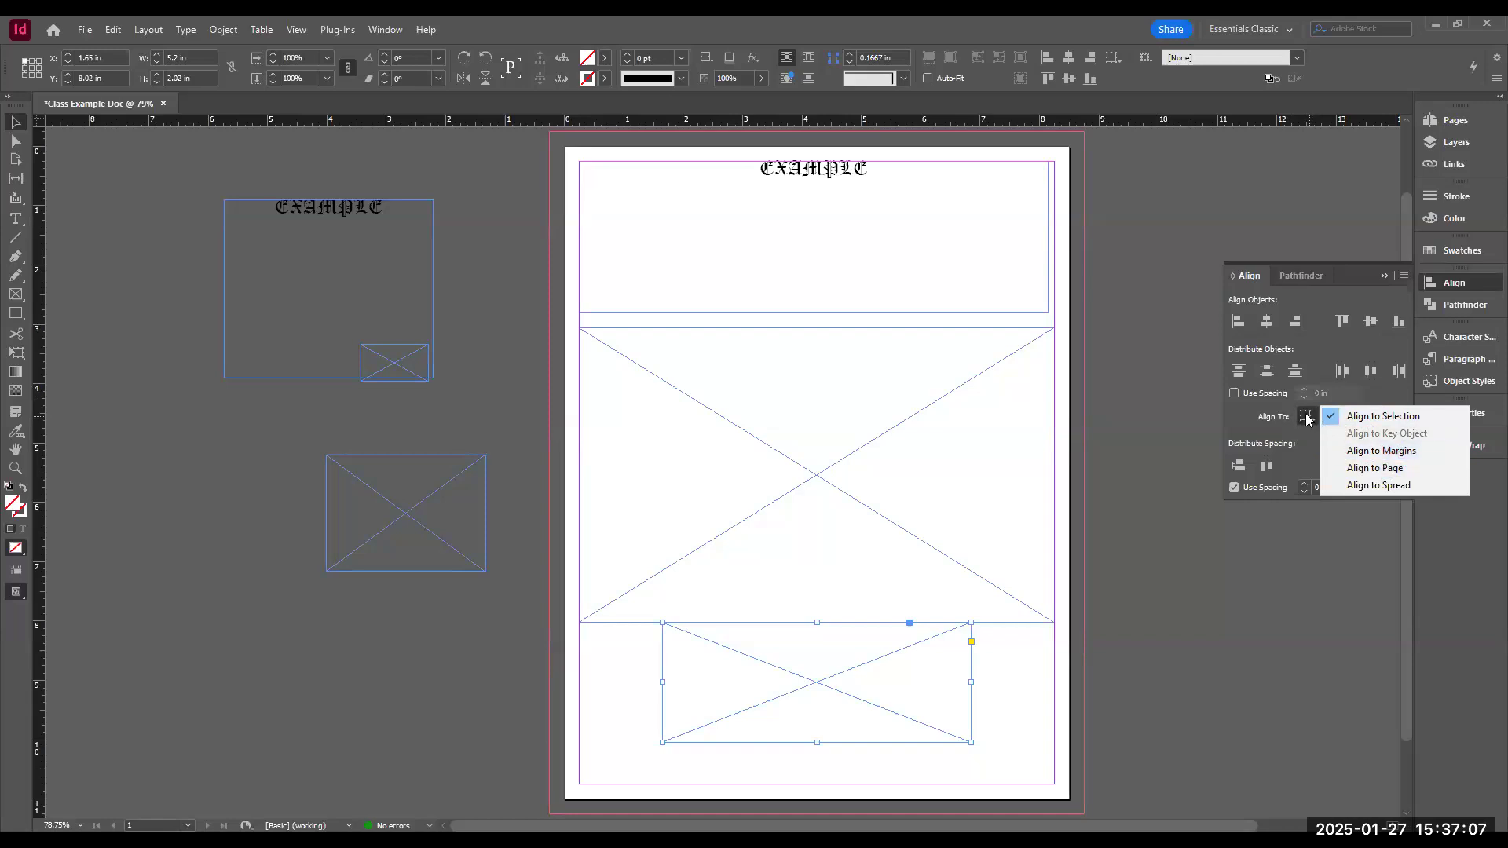
{"action": "left_click", "coordinate": [1378, 471]}
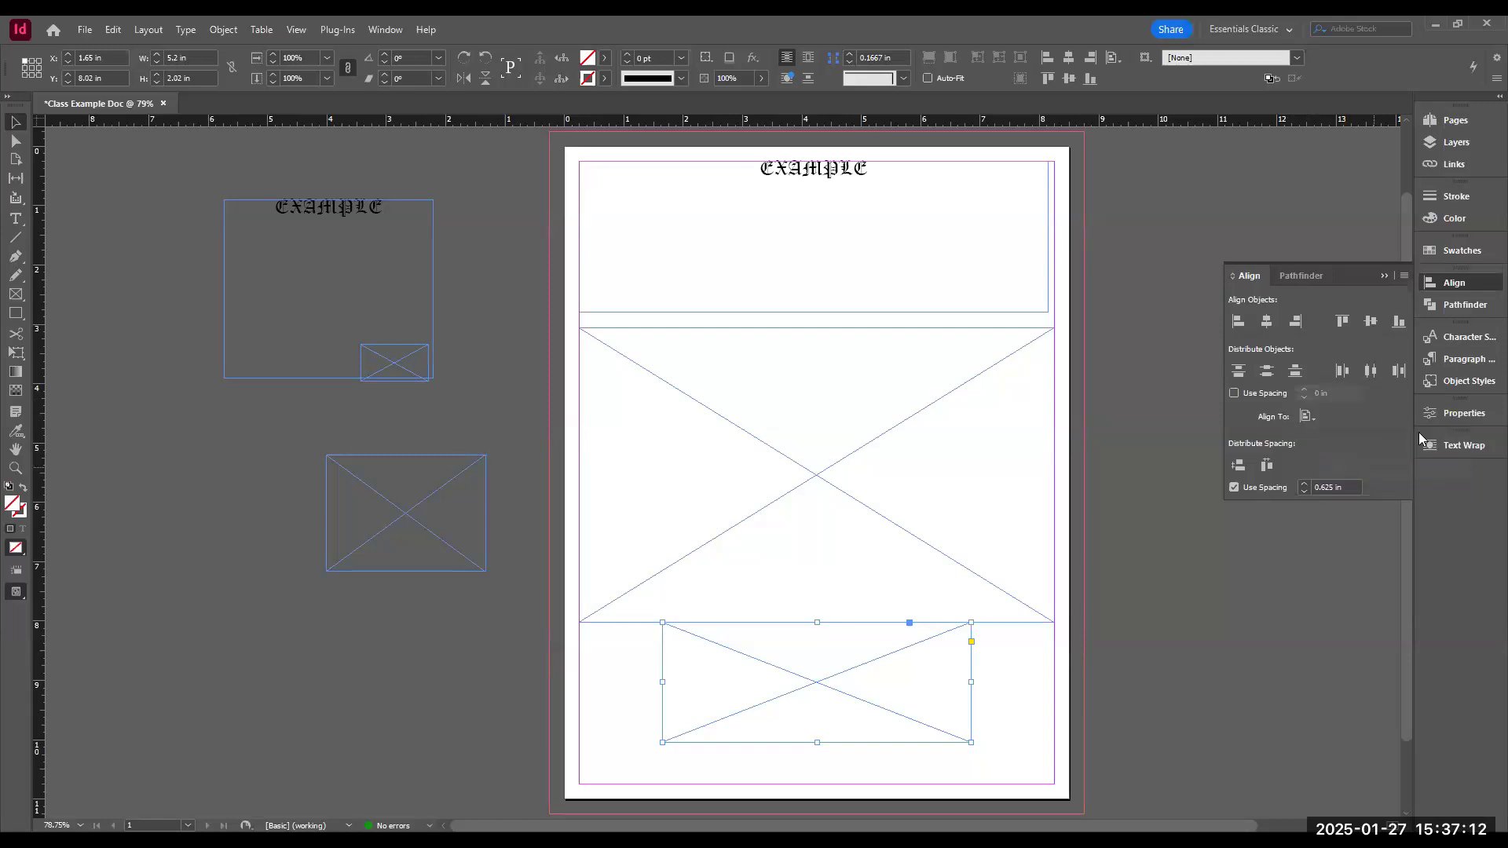
{"action": "left_click", "coordinate": [1231, 322]}
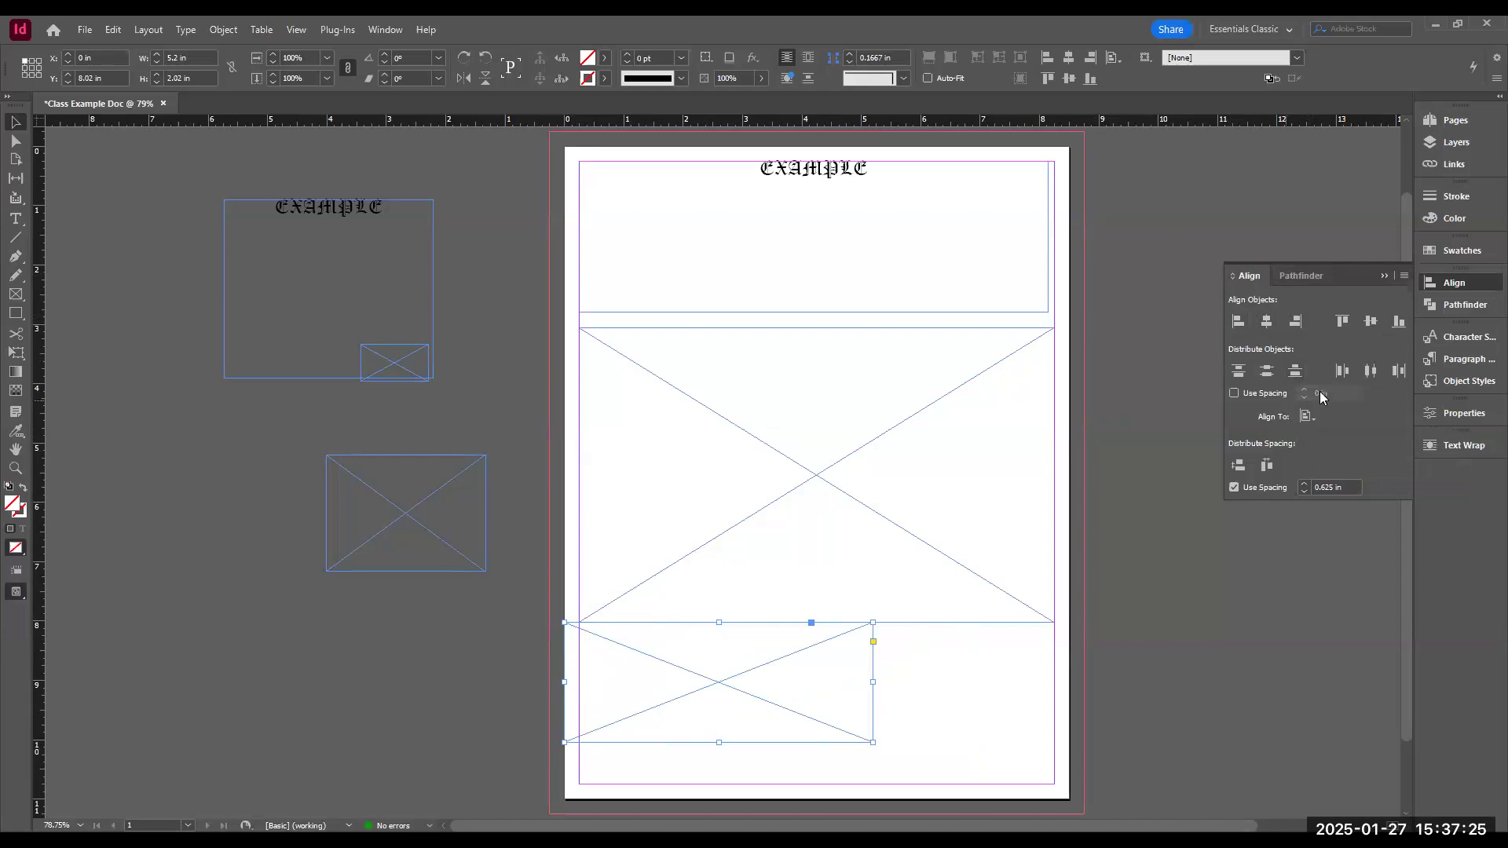
- Set the alignment reference to the margins and left-align the bottom rectangle frame to the left margin
{"action": "left_click", "coordinate": [1309, 417]}
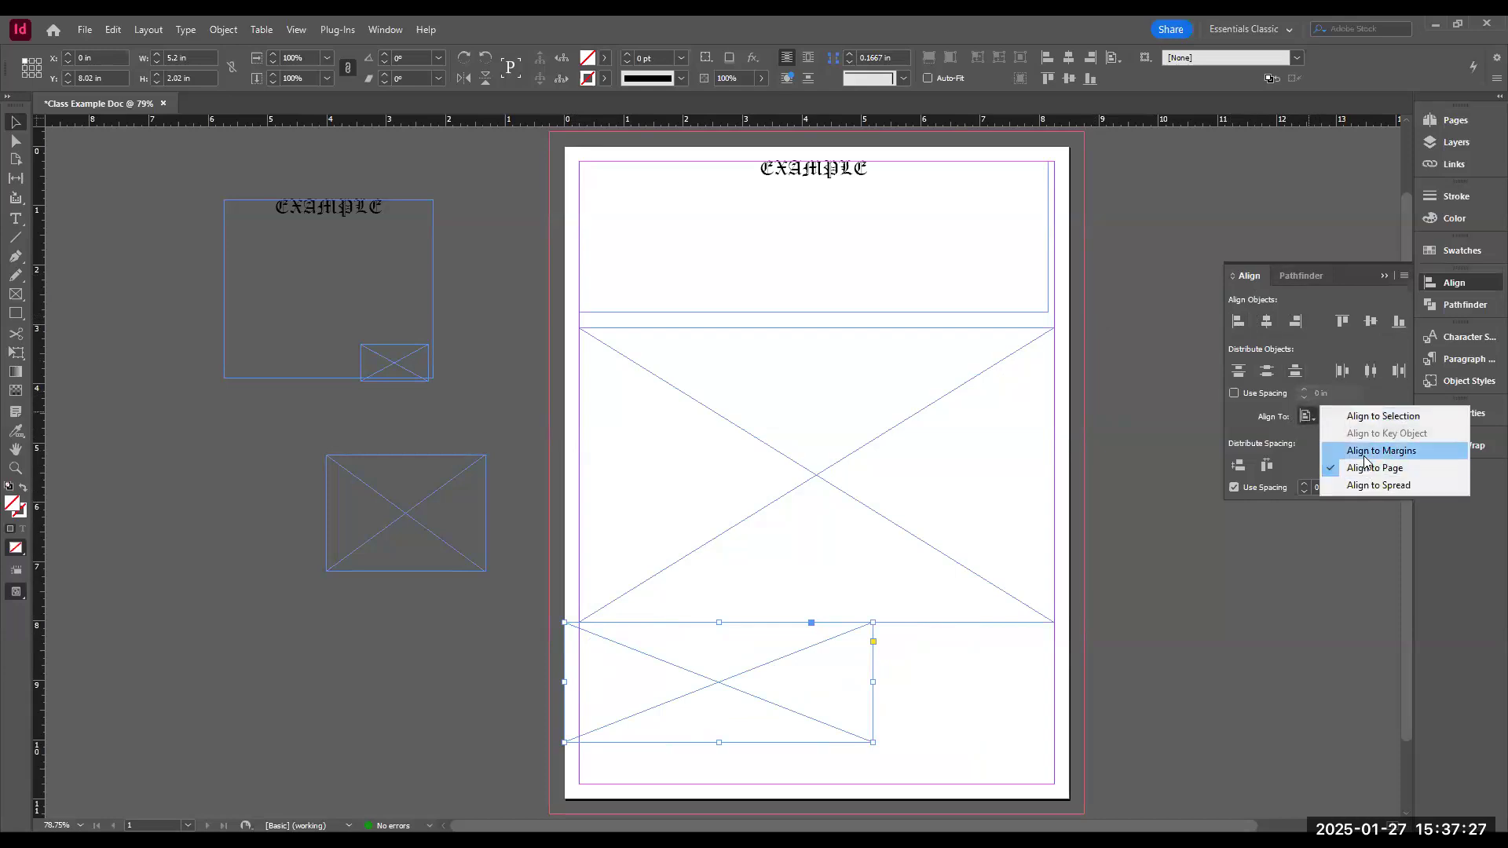
{"action": "left_click", "coordinate": [1365, 454]}
{"action": "left_click", "coordinate": [1238, 321]}
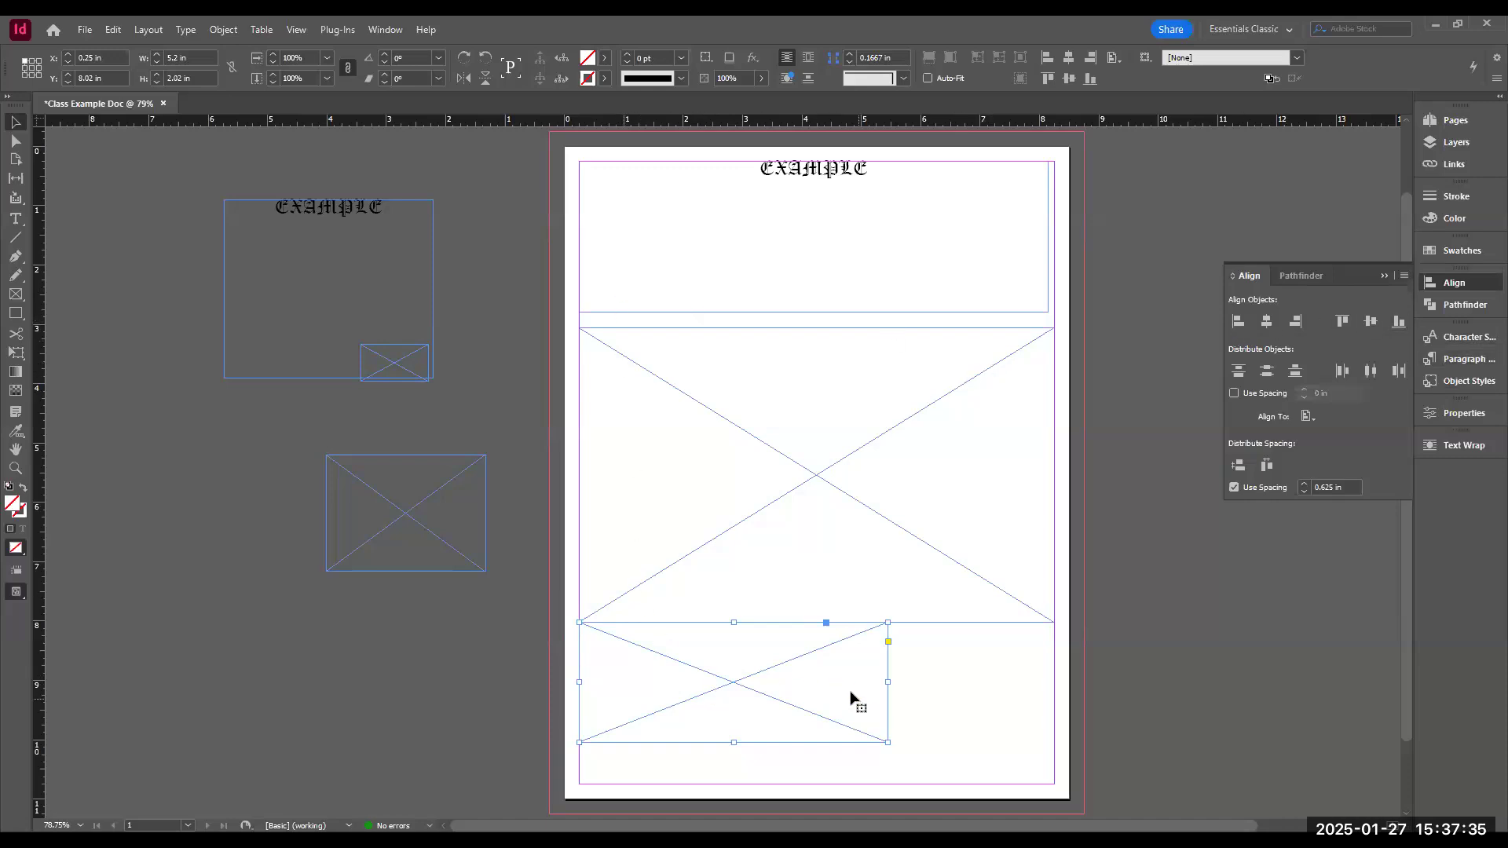
- Select the page's bottom rectangle frame together with the medium and small rectangle frames on the pasteboard
{"action": "left_click", "coordinate": [371, 509]}
{"action": "left_click", "coordinate": [683, 654]}
{"action": "left_click", "coordinate": [381, 489], "text": "shift"}
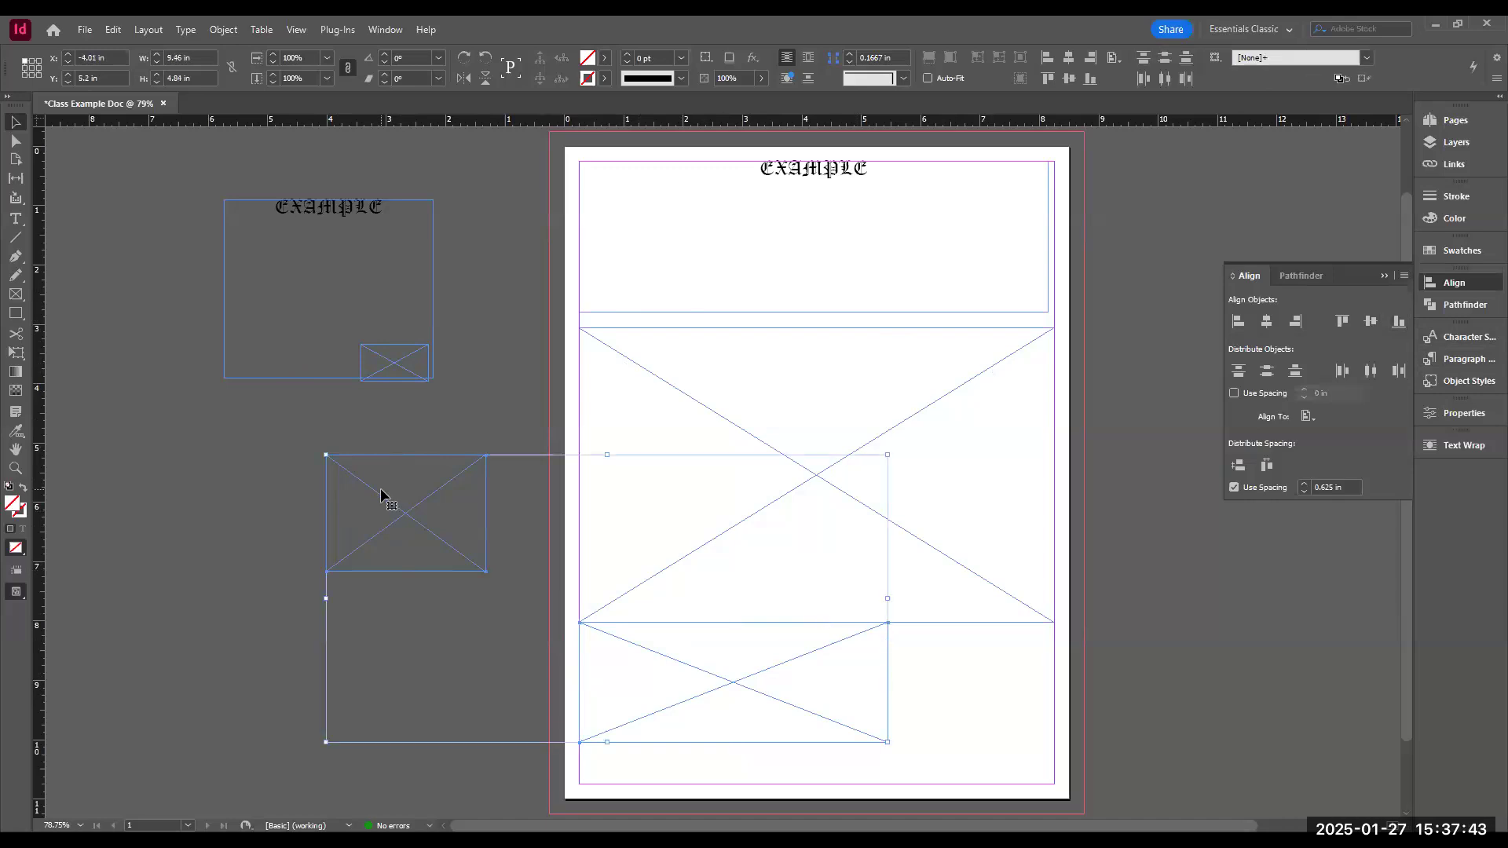
{"action": "left_click", "coordinate": [411, 362], "text": "shift"}
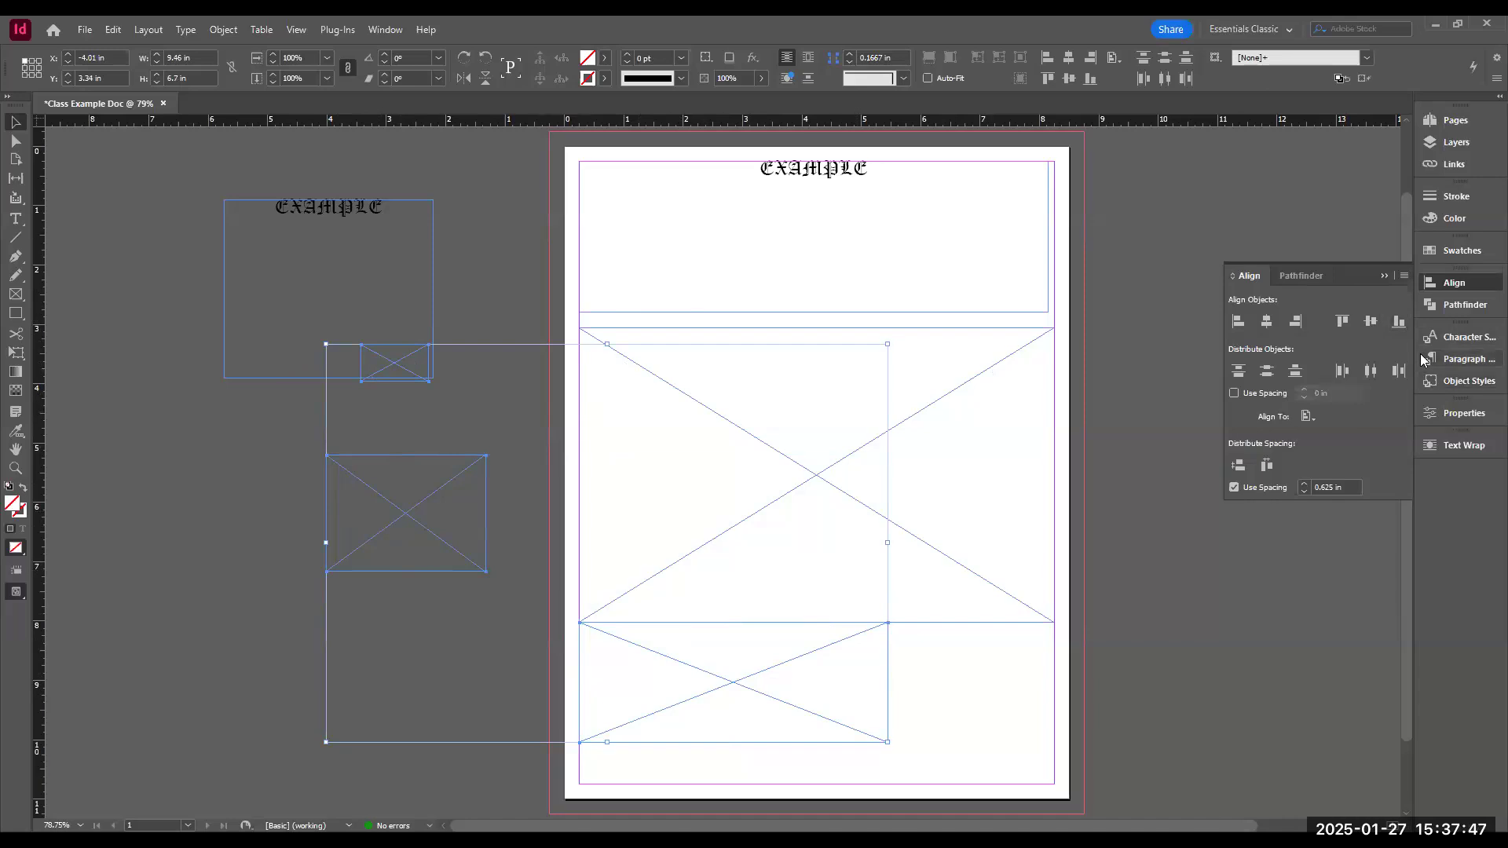
- Try left-aligning the three frames relative to the selection and deleting them, and undo both the deletion and the alignment
{"action": "left_click", "coordinate": [1308, 417]}
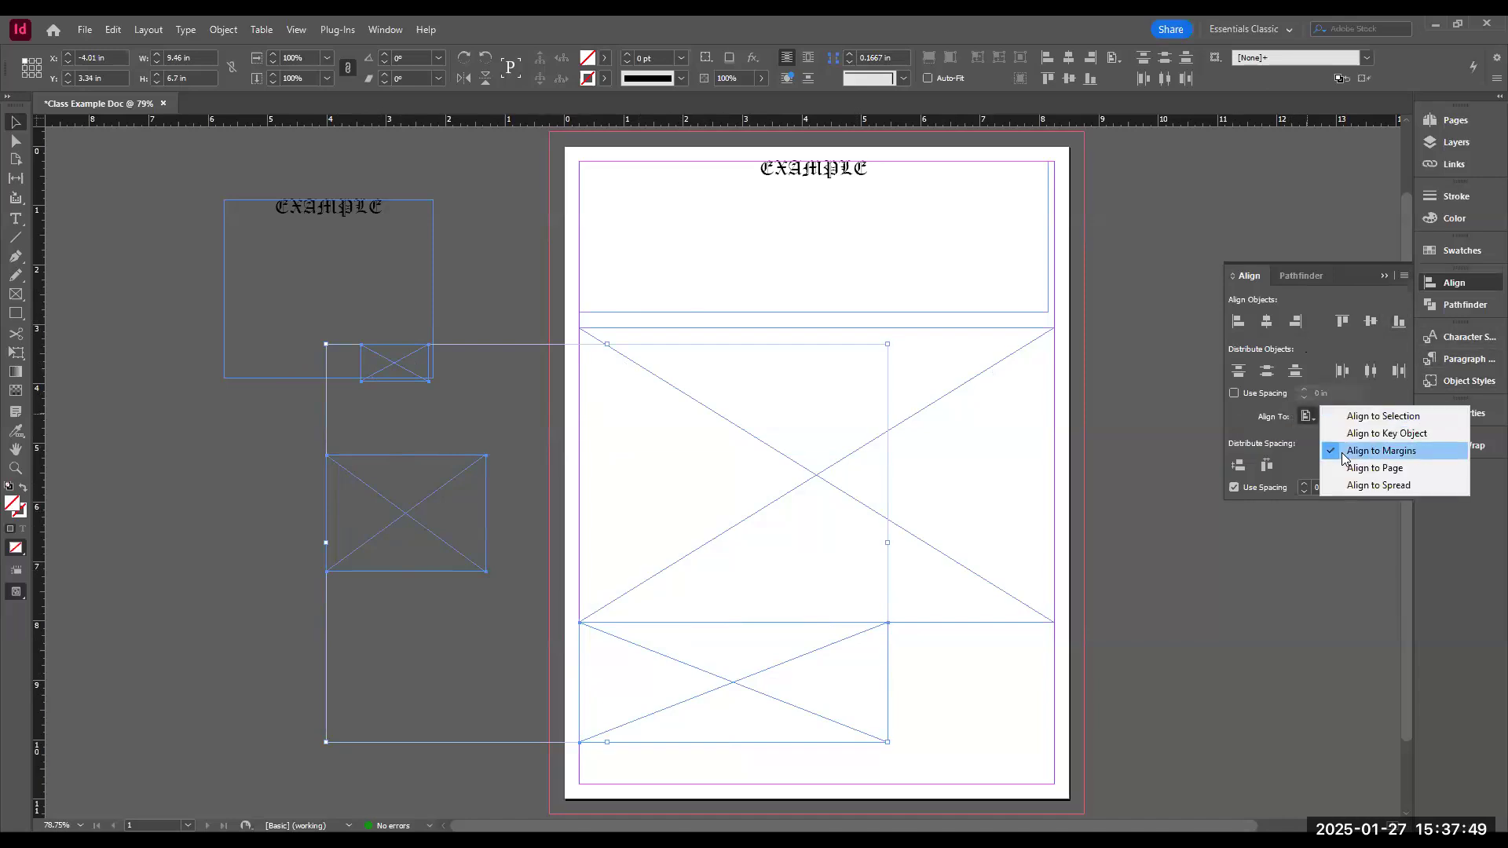
{"action": "left_click", "coordinate": [1366, 418]}
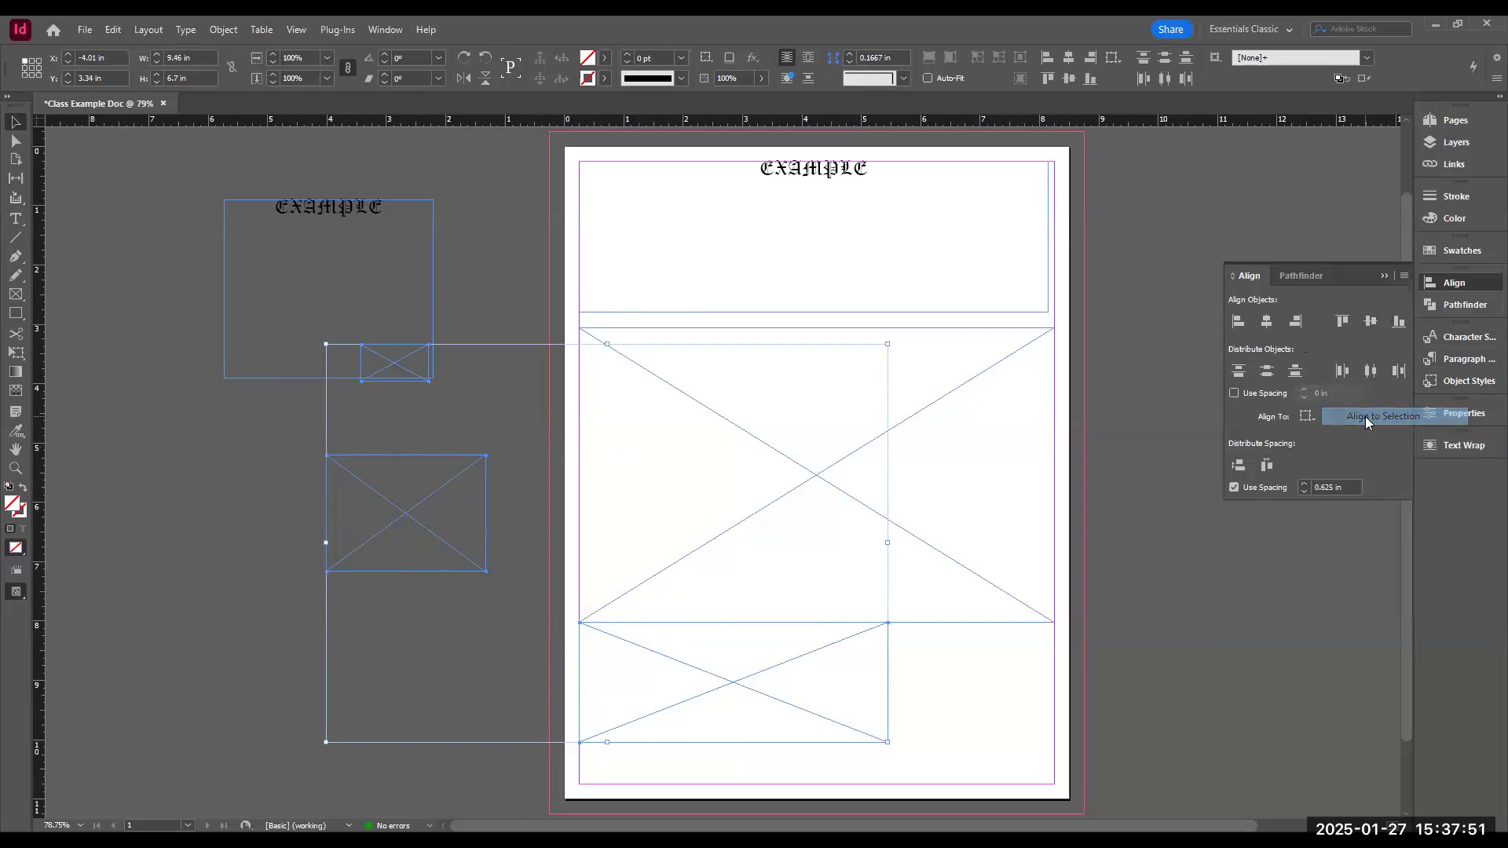
{"action": "left_click", "coordinate": [1239, 322]}
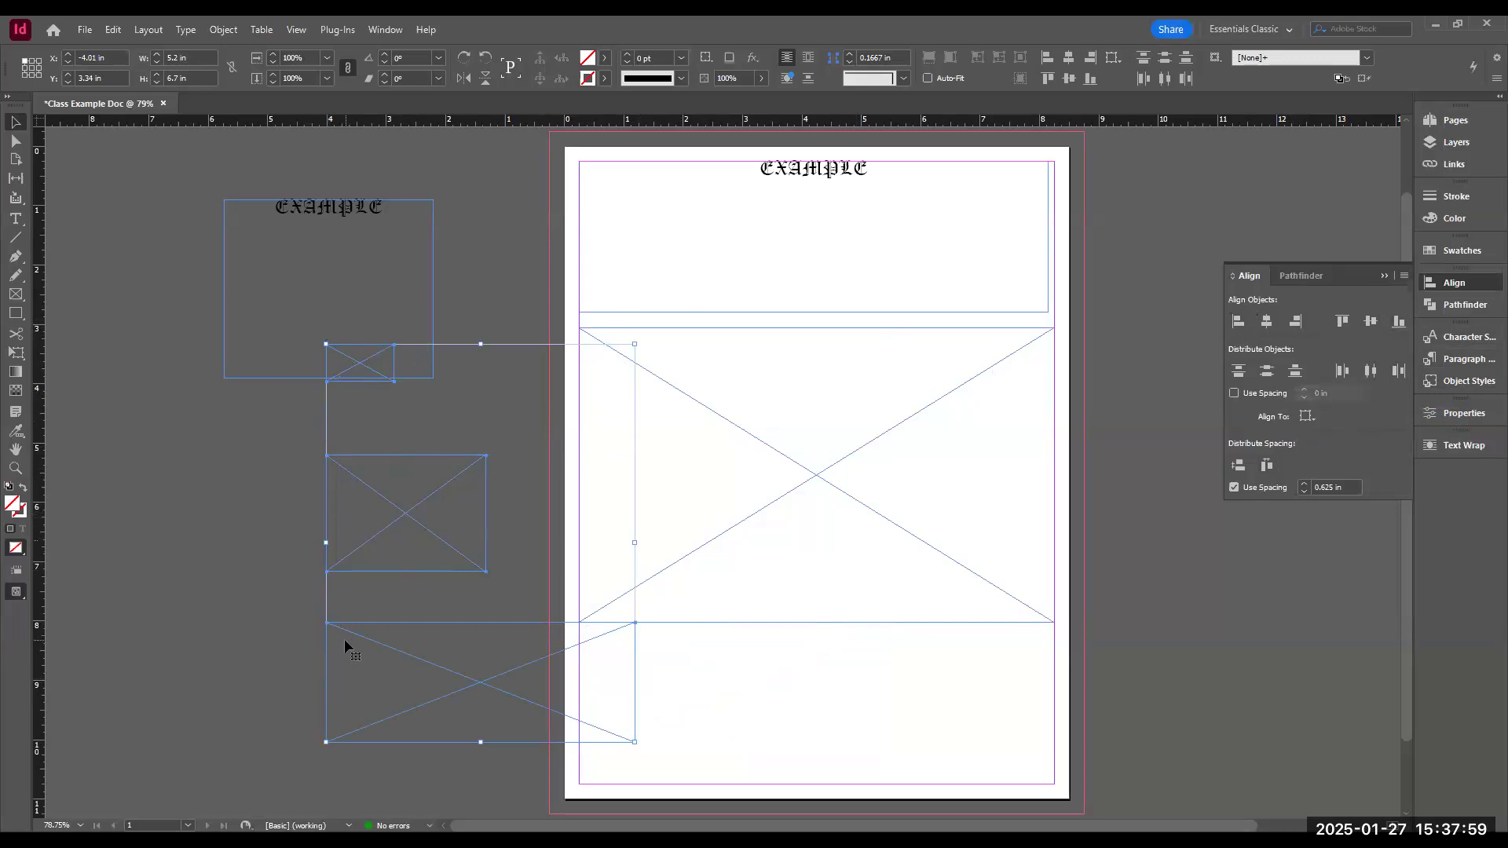
{"action": "key", "text": "Delete"}
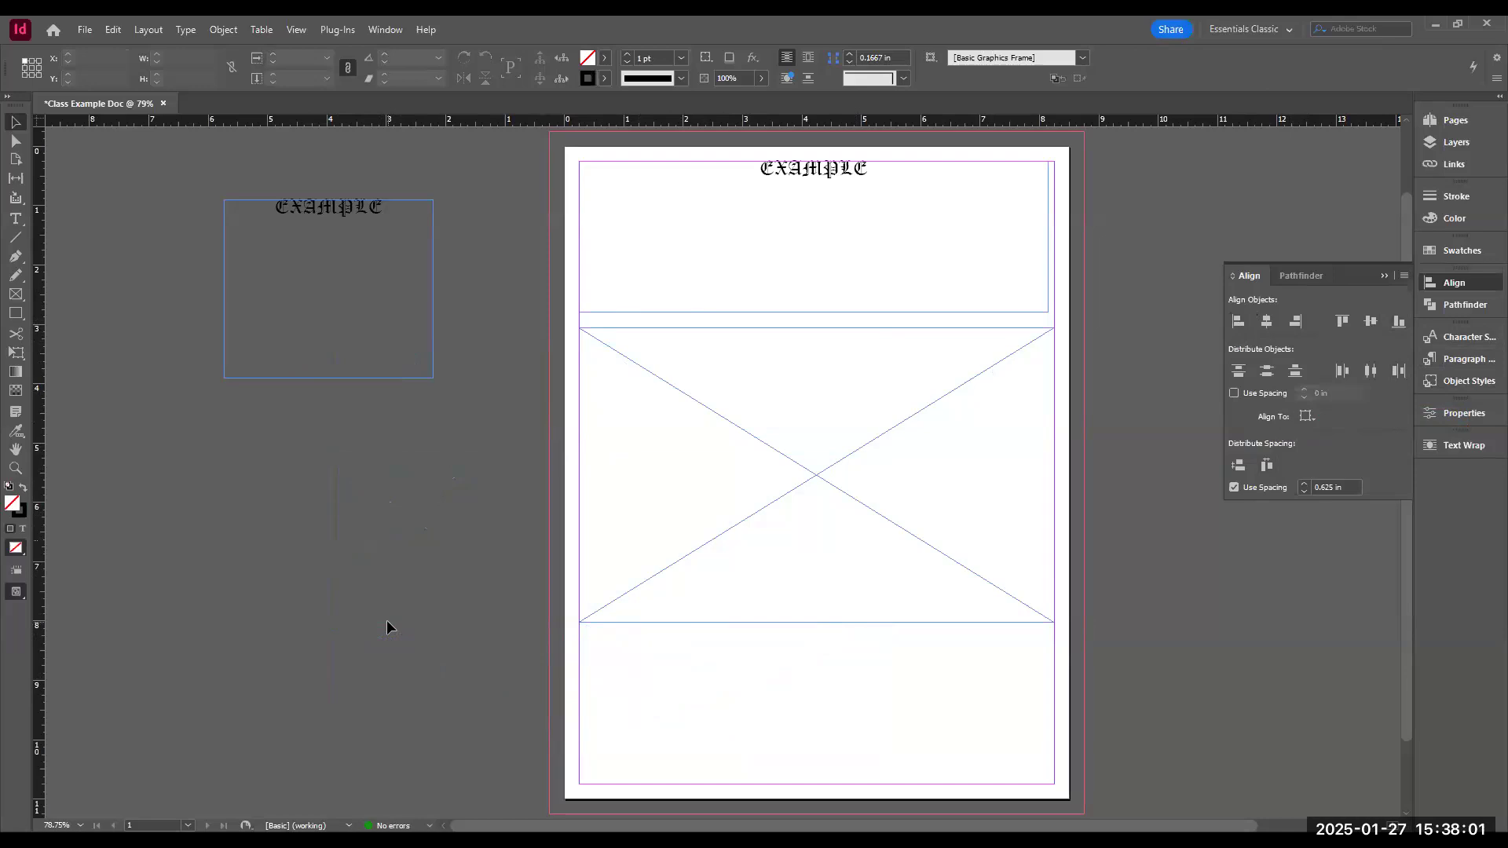
{"action": "key", "text": "ctrl+z"}
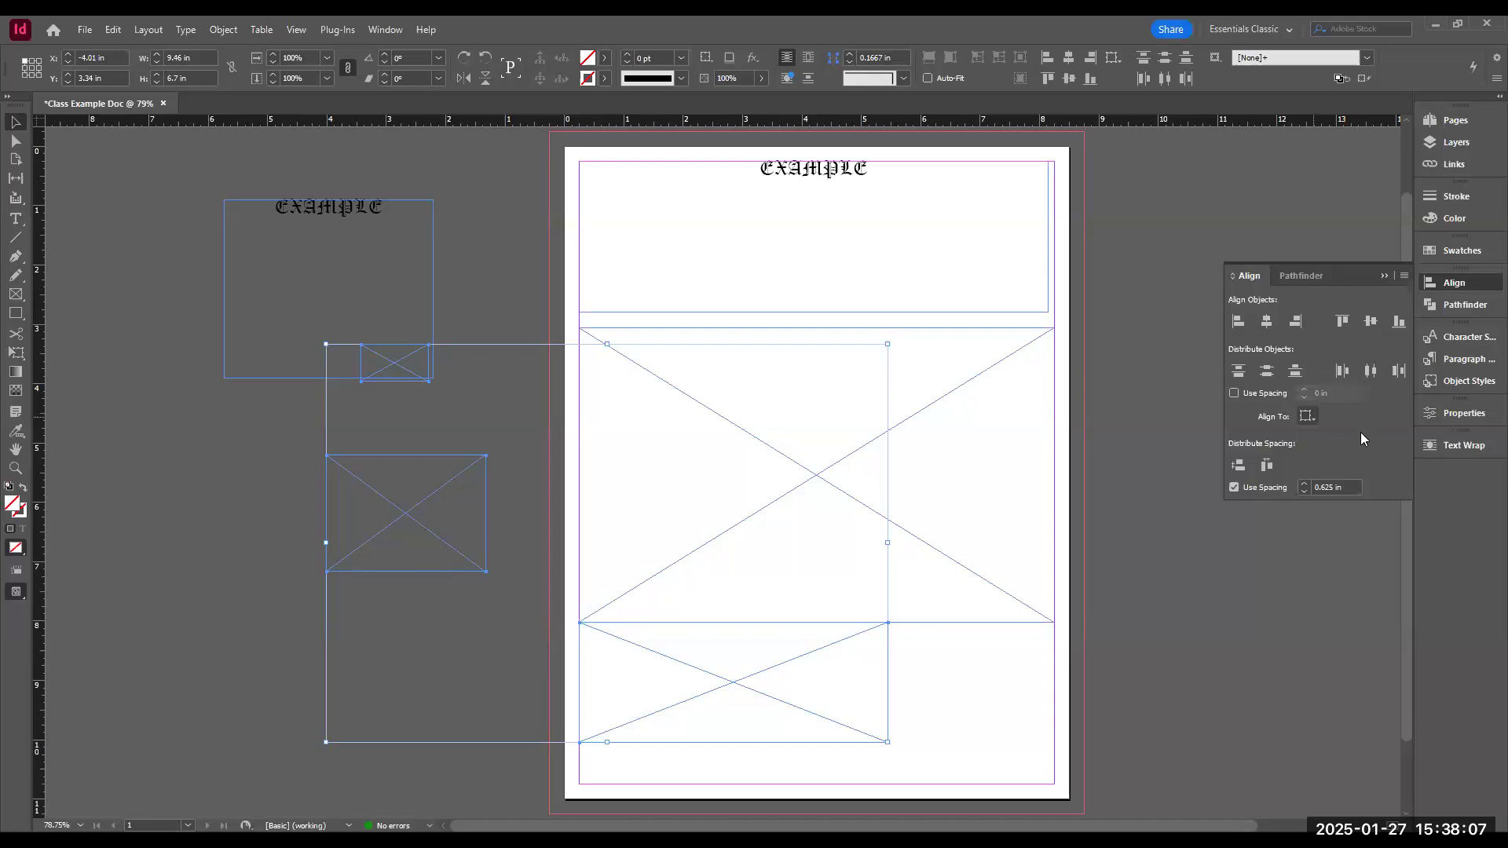
- Align the small and medium frames to the bottom frame as key object, first by left edges and finally by horizontal centers
{"action": "left_click", "coordinate": [1309, 418]}
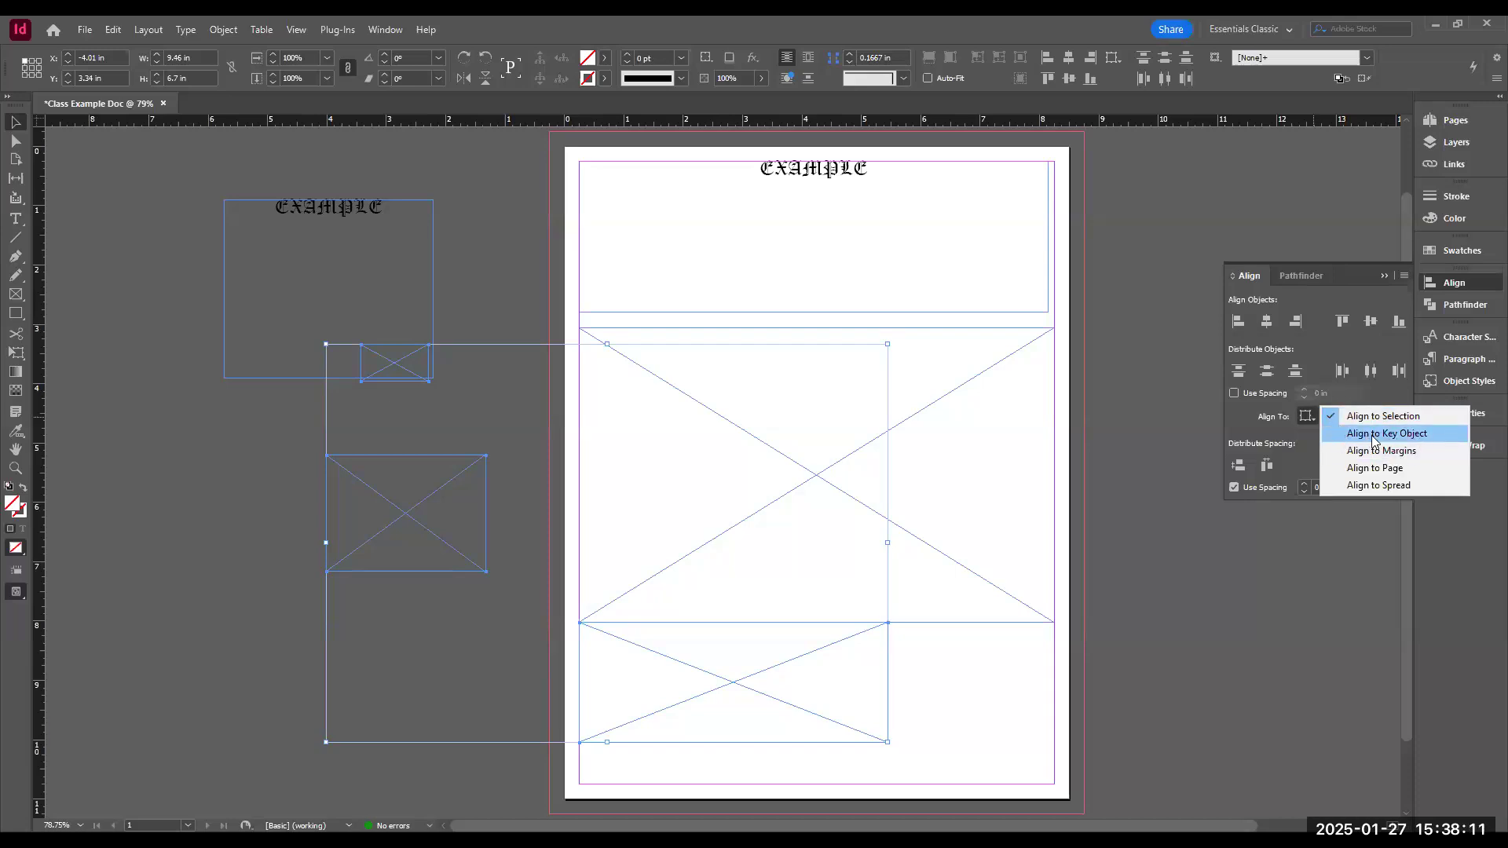
{"action": "left_click", "coordinate": [1373, 437]}
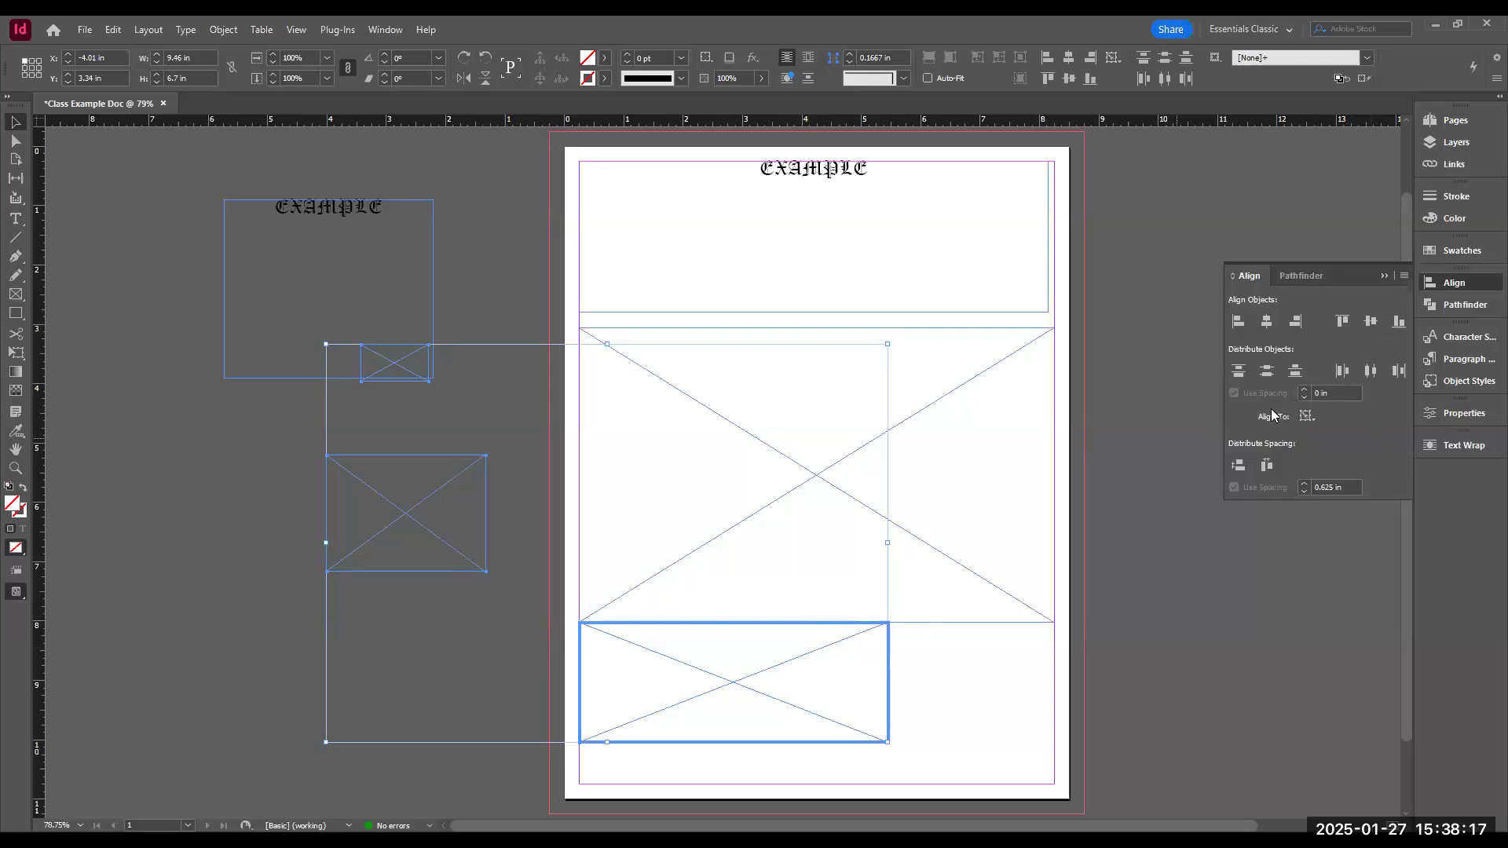
{"action": "left_click", "coordinate": [1239, 322]}
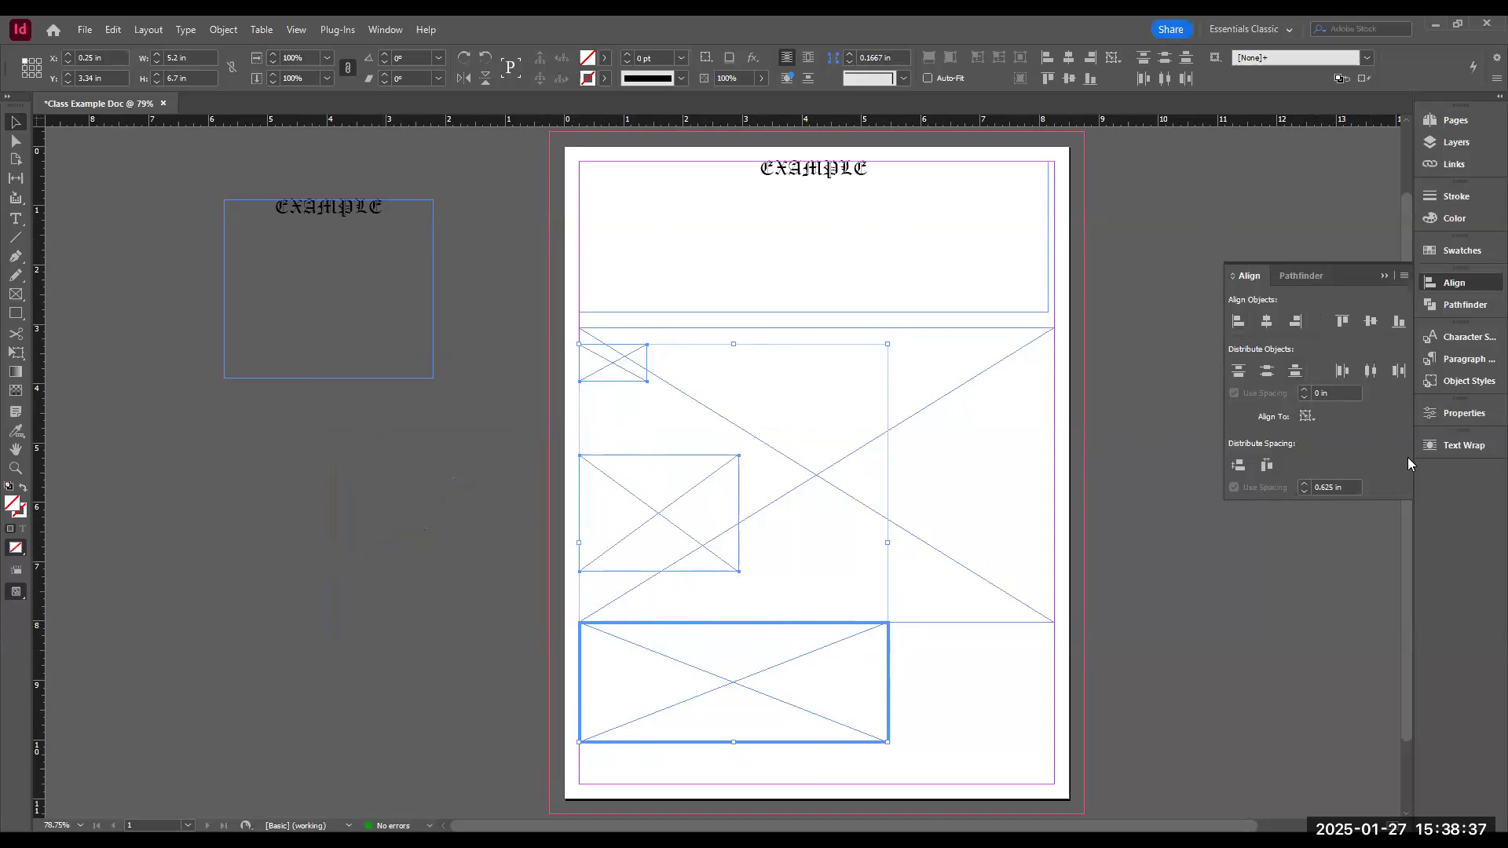
{"action": "left_click", "coordinate": [1268, 324]}
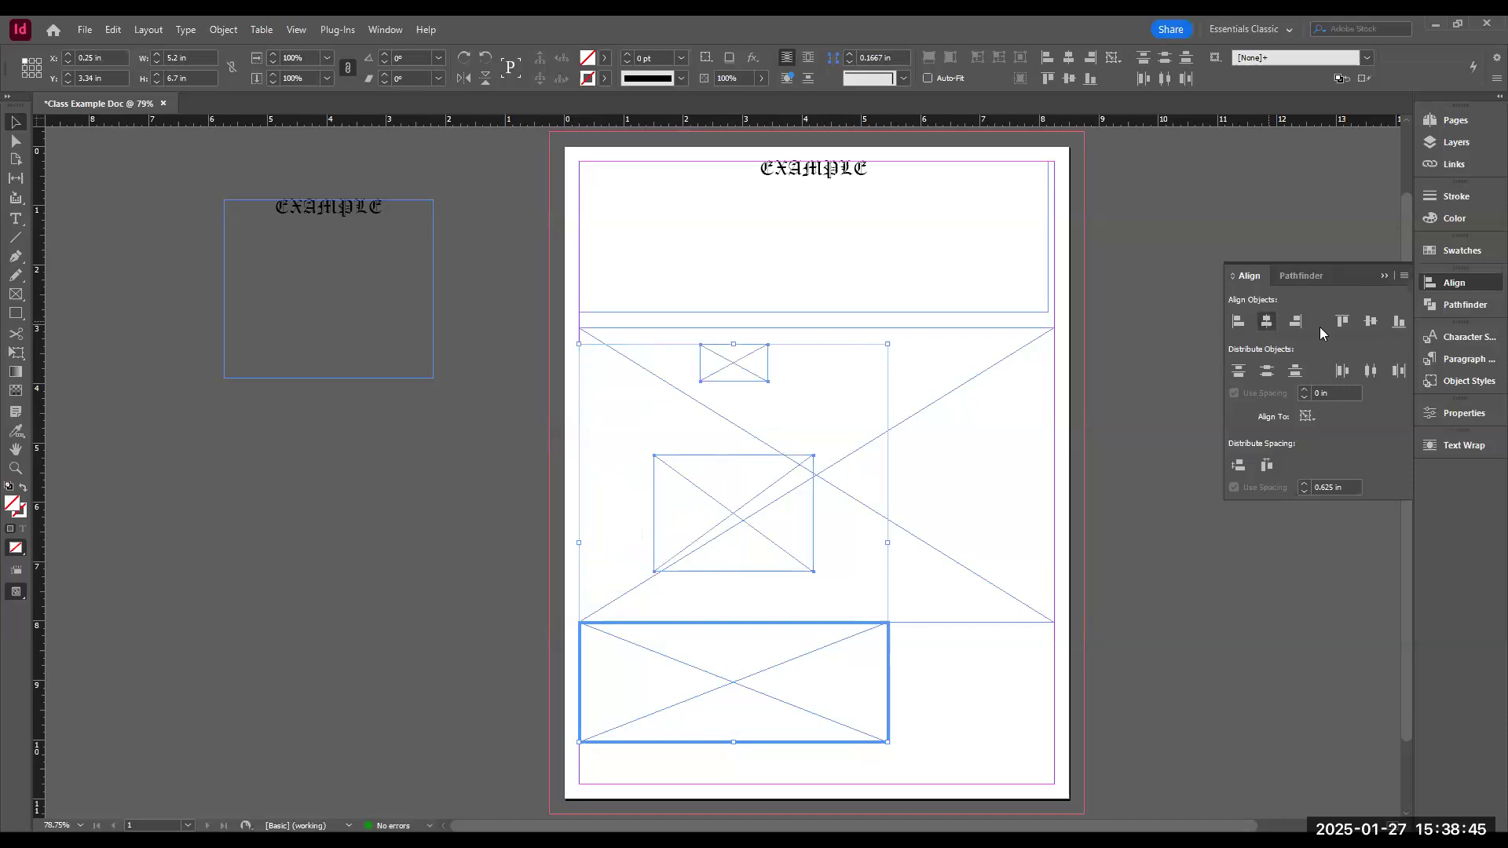
- Review the Align To choices for the current selection and again after reselecting frames on the page, and deselect everything
{"action": "left_click", "coordinate": [1313, 419]}
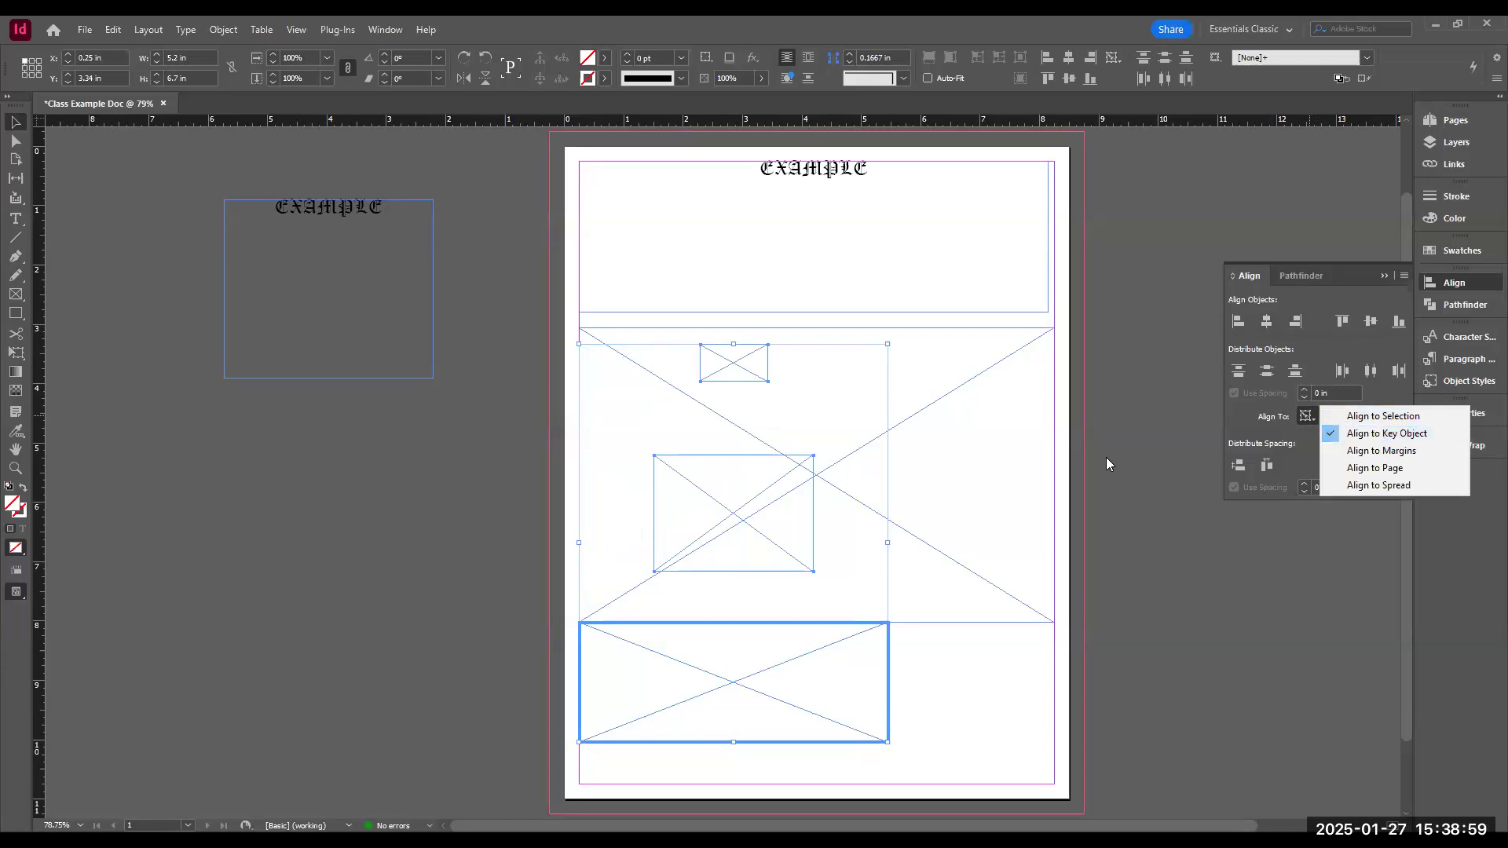
{"action": "left_click", "coordinate": [1138, 447]}
{"action": "left_click", "coordinate": [727, 640]}
{"action": "left_click", "coordinate": [715, 483], "text": "shift"}
{"action": "left_click", "coordinate": [739, 370], "text": "shift"}
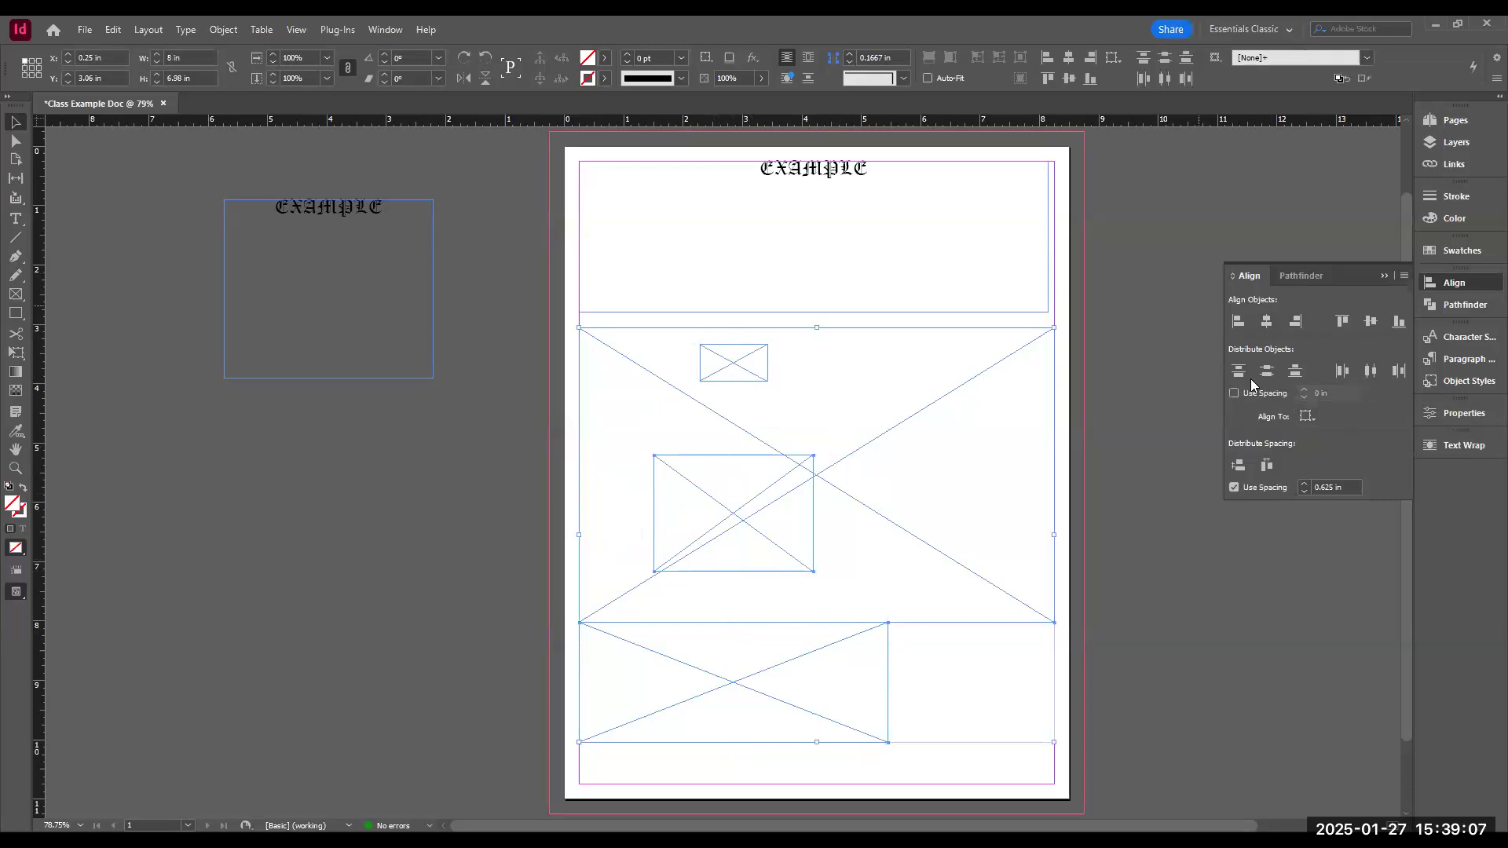
{"action": "left_click", "coordinate": [1306, 418]}
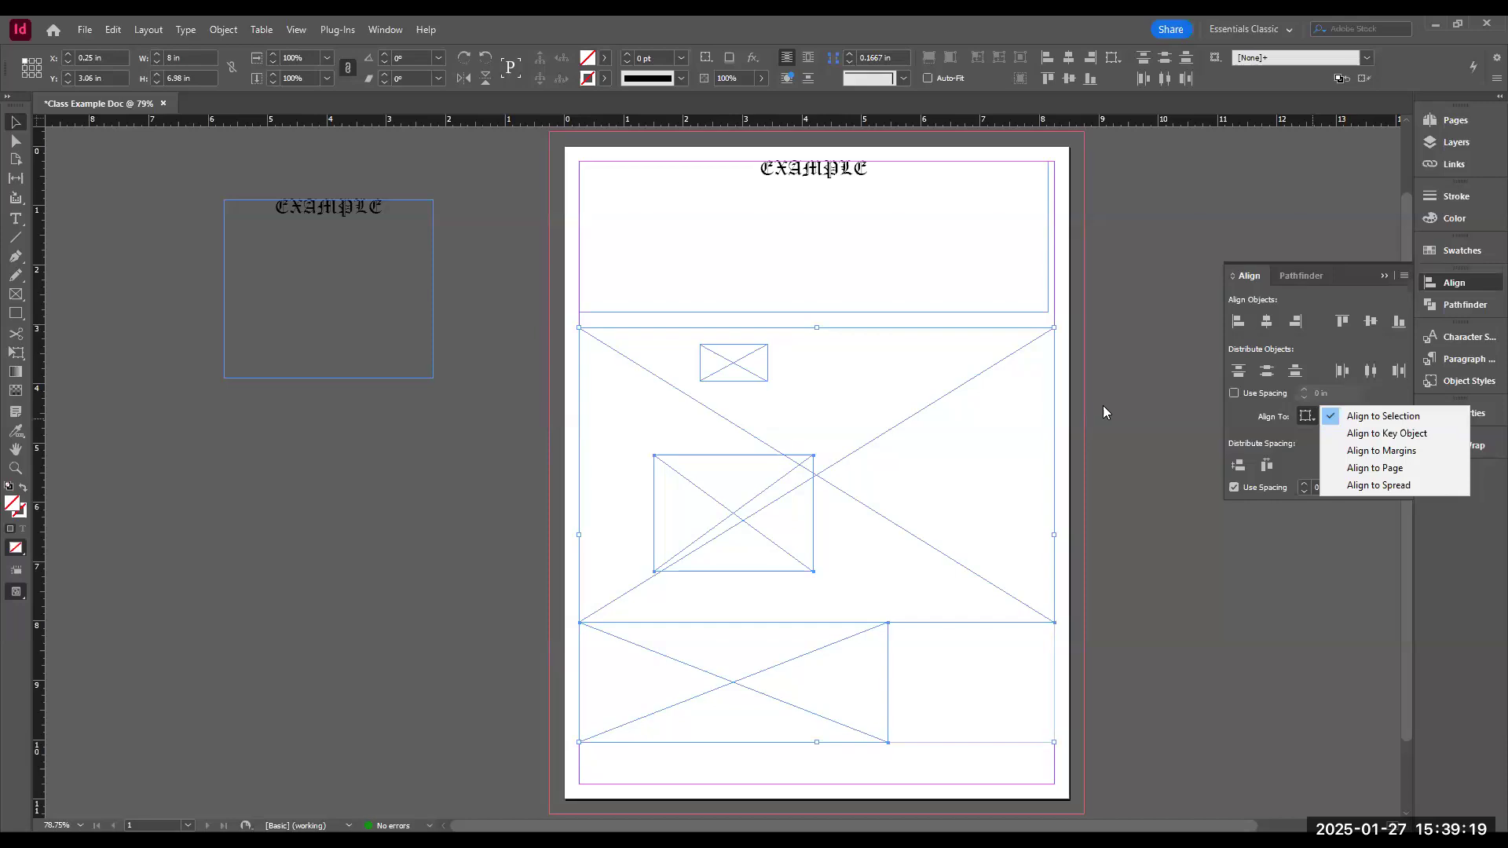
{"action": "left_click", "coordinate": [1123, 412]}
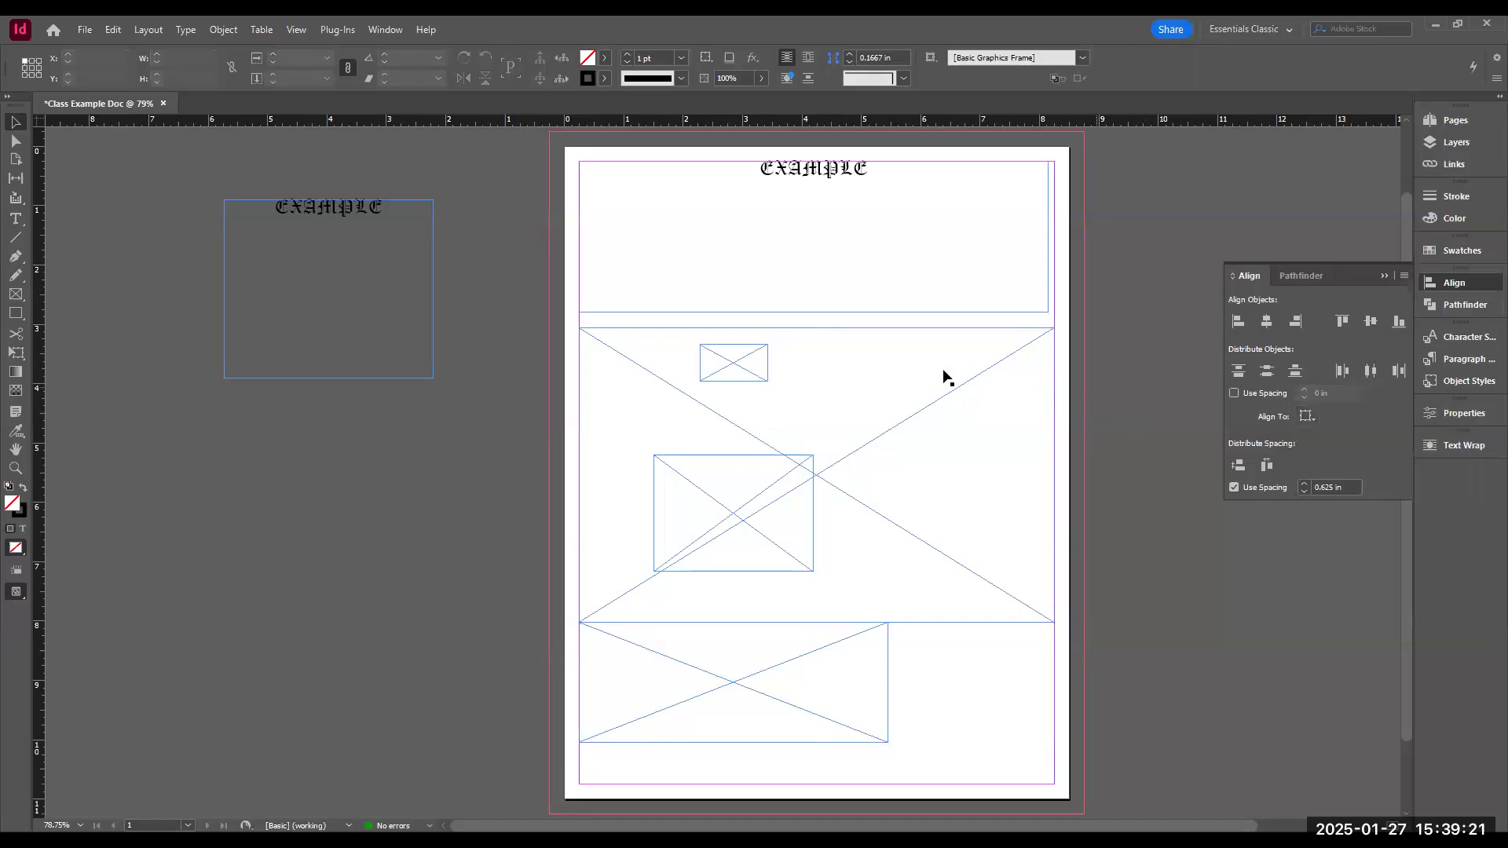
- Move the medium frame beside the bottom frame to about X 5.63 in, Y 8.05 in, and shift the large frame to X 0.5 in, Y 2.8 in
{"action": "left_click_drag", "start_coordinate": [730, 512], "coordinate": [980, 688]}
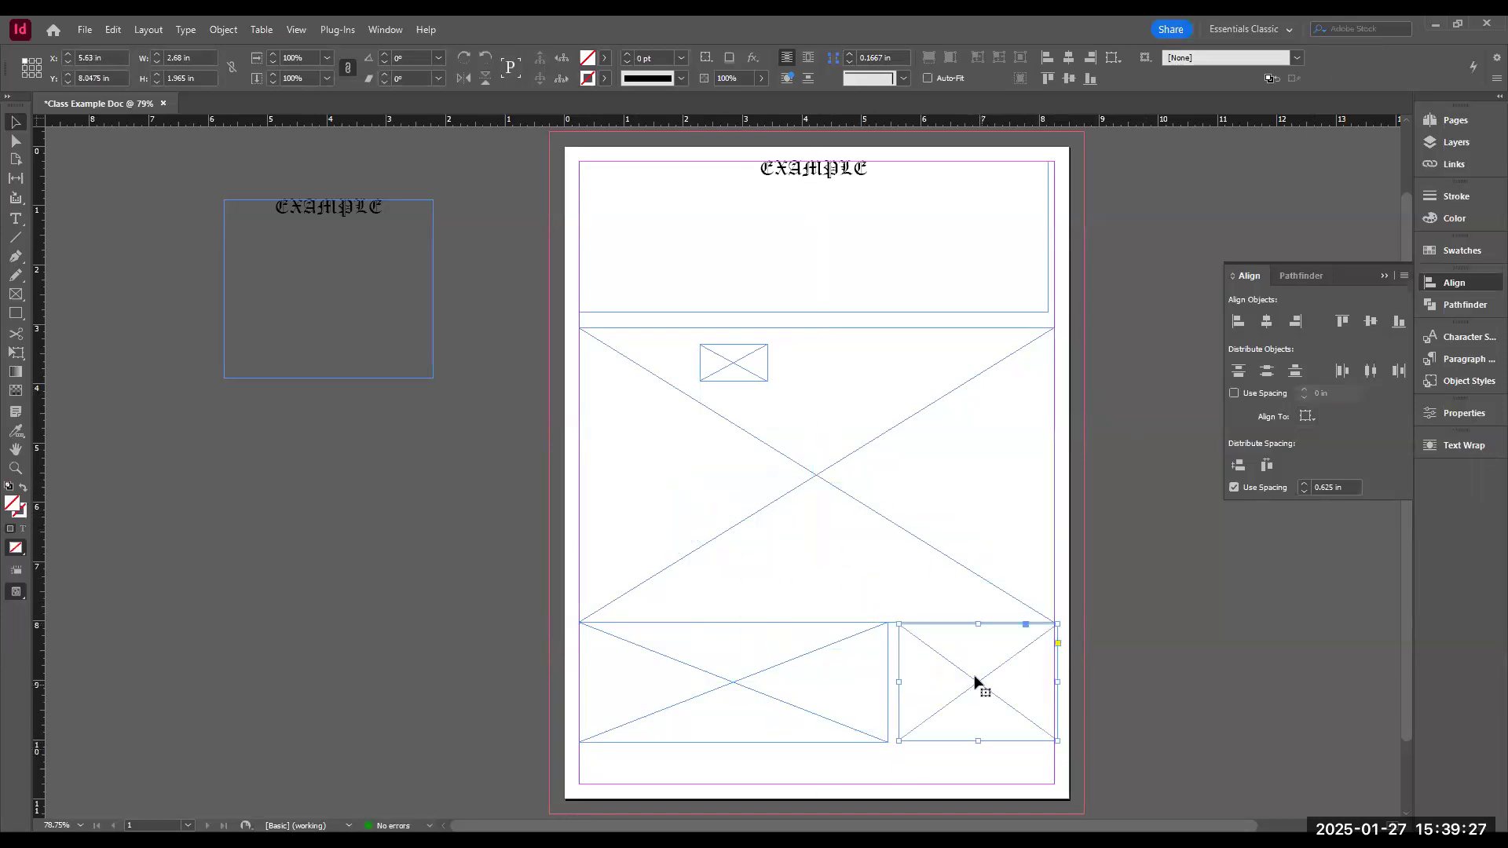
{"action": "mouse_move", "coordinate": [768, 378]}
{"action": "left_mouse_down"}
{"action": "mouse_move", "coordinate": [825, 411]}
{"action": "mouse_move", "coordinate": [714, 432]}
{"action": "mouse_move", "coordinate": [757, 366]}
{"action": "mouse_move", "coordinate": [743, 369]}
{"action": "left_mouse_up"}
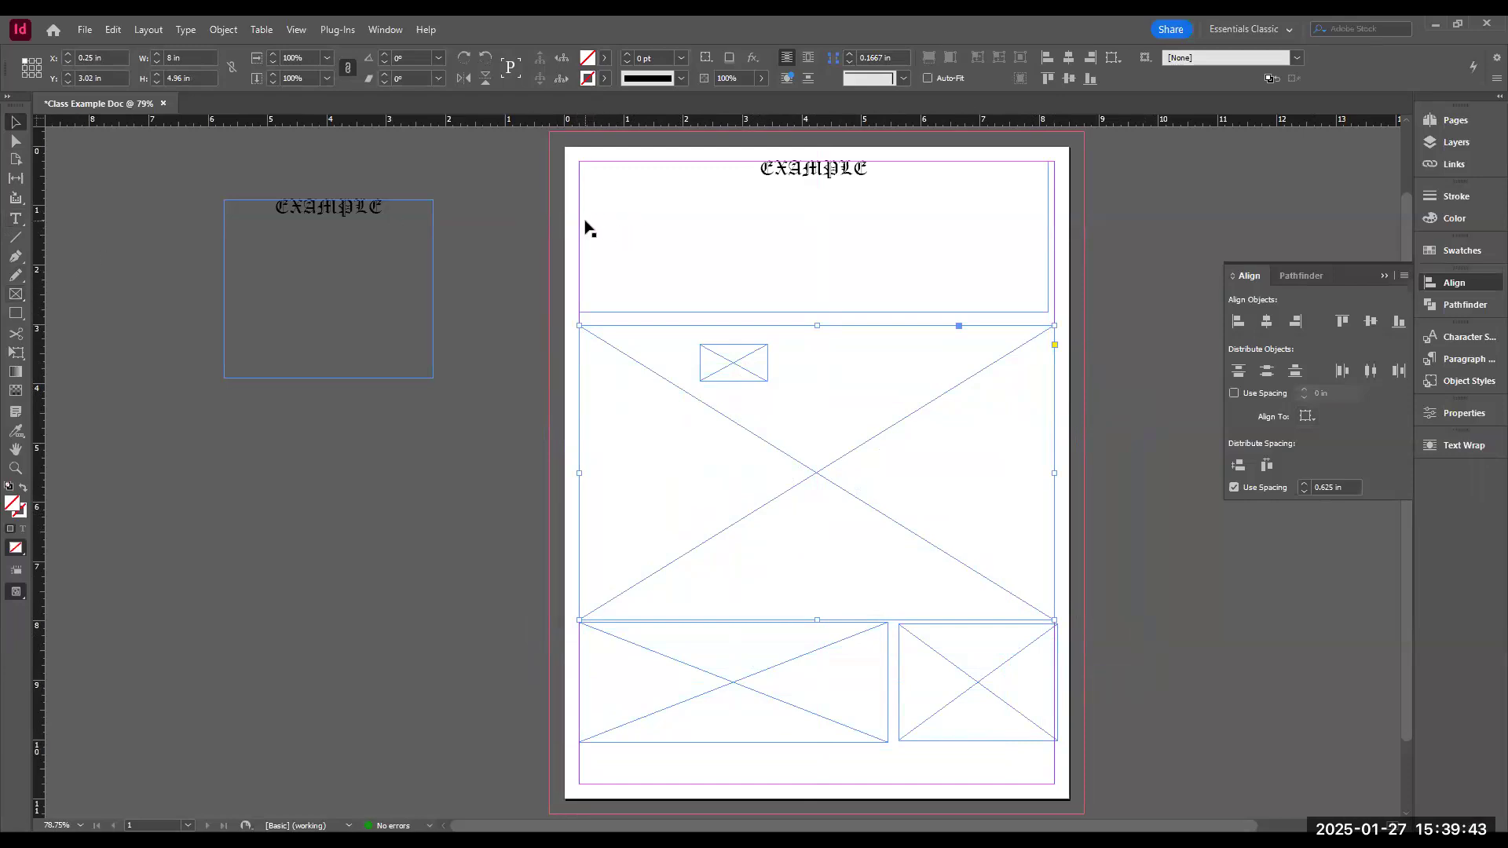
{"action": "mouse_move", "coordinate": [736, 373]}
{"action": "left_mouse_down"}
{"action": "mouse_move", "coordinate": [740, 356]}
{"action": "mouse_move", "coordinate": [774, 363]}
{"action": "mouse_move", "coordinate": [774, 398]}
{"action": "mouse_move", "coordinate": [722, 355]}
{"action": "left_mouse_up"}
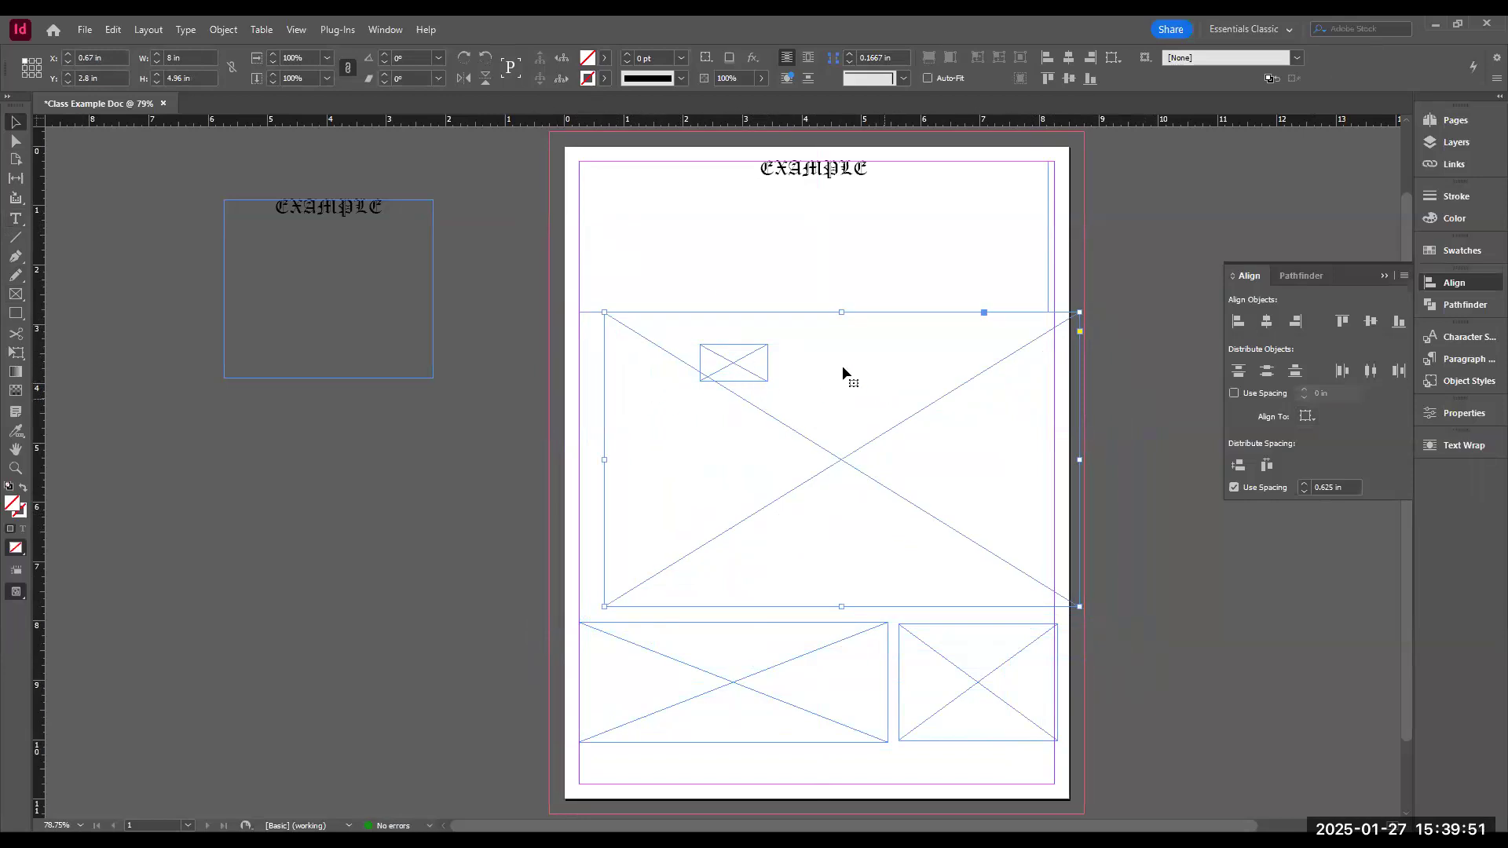
{"action": "left_click_drag", "start_coordinate": [719, 371], "coordinate": [732, 340]}
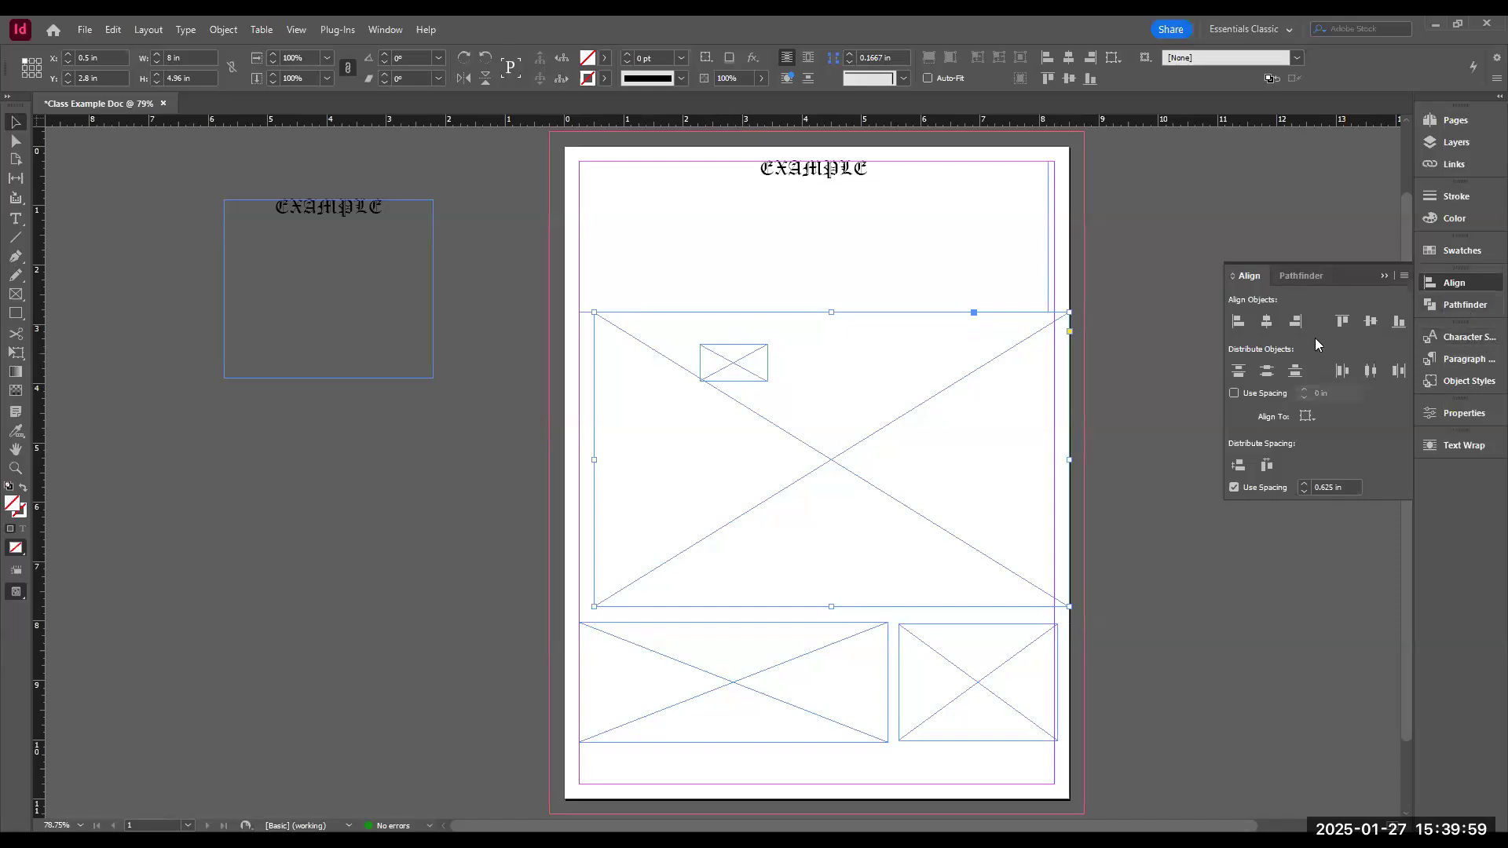
- Send the large rectangle frame to the back and move the small frame onto the pasteboard at about X -2.81 in, Y 4.48 in
{"action": "left_click", "coordinate": [221, 30]}
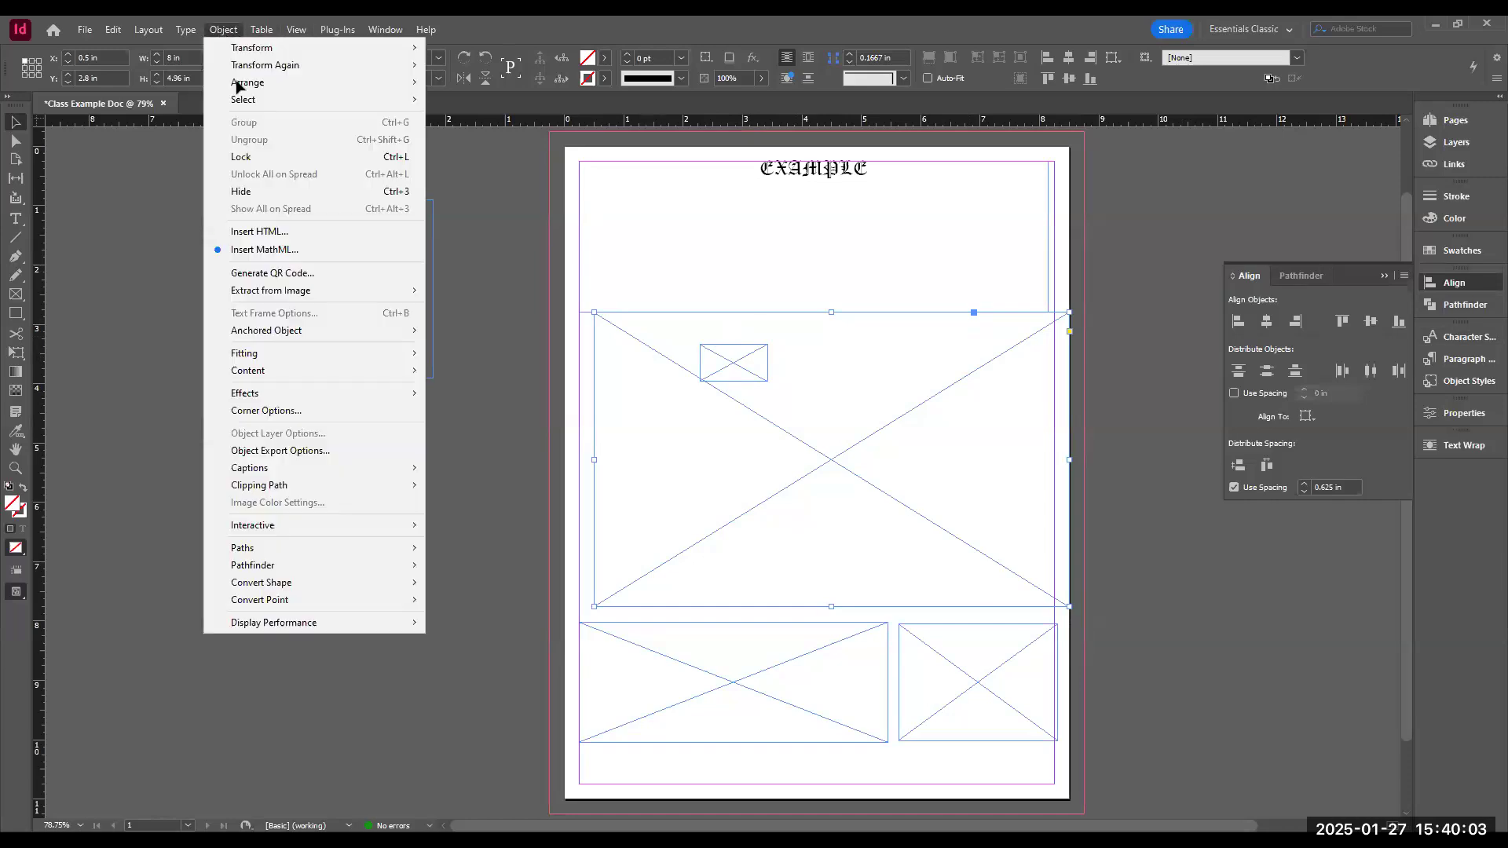
{"action": "mouse_move", "coordinate": [250, 83]}
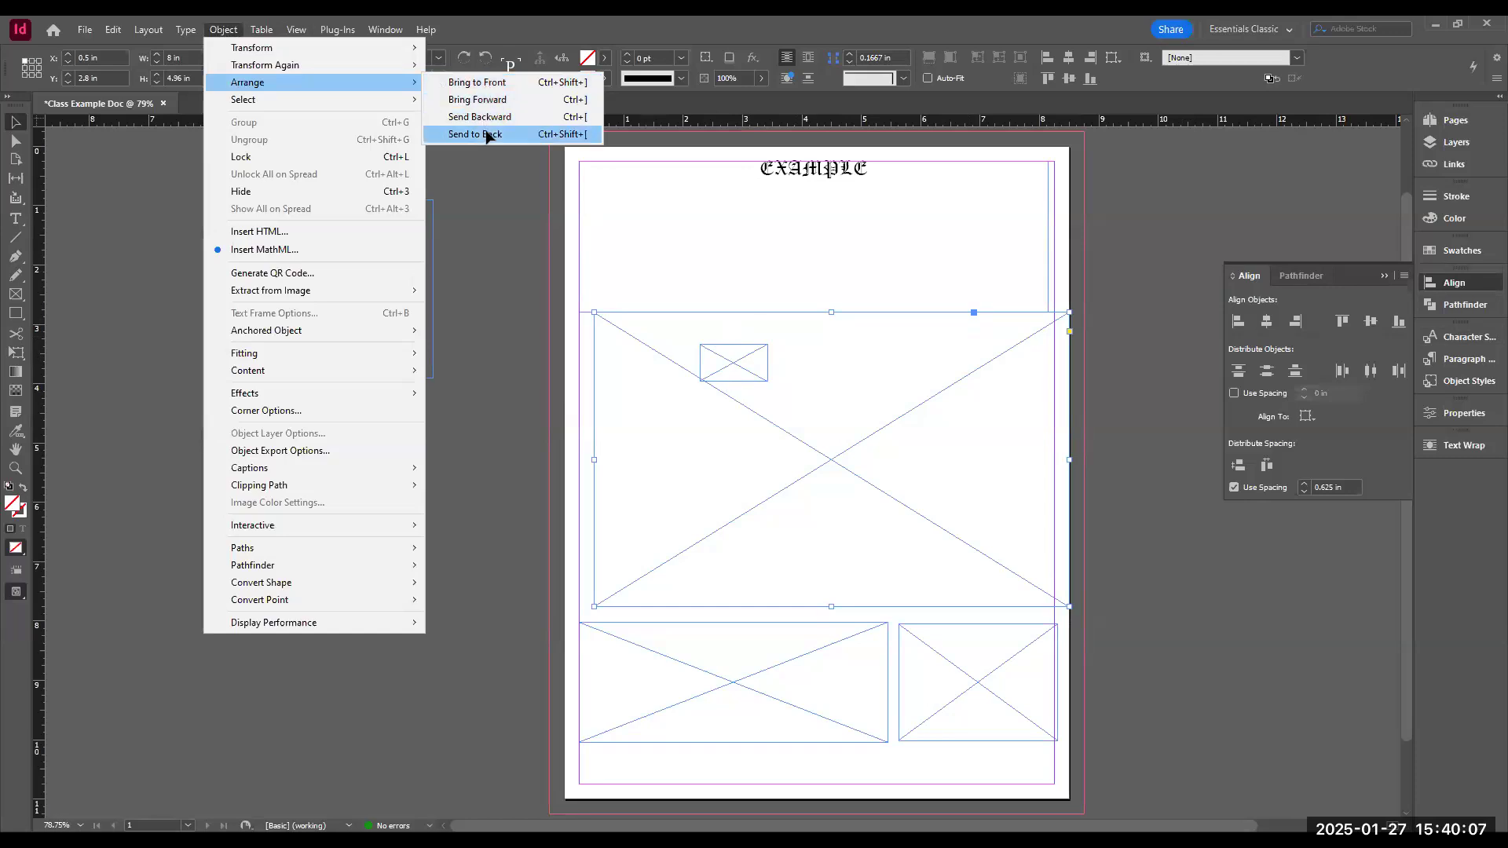
{"action": "left_click", "coordinate": [486, 134]}
{"action": "left_click_drag", "start_coordinate": [731, 370], "coordinate": [428, 442]}
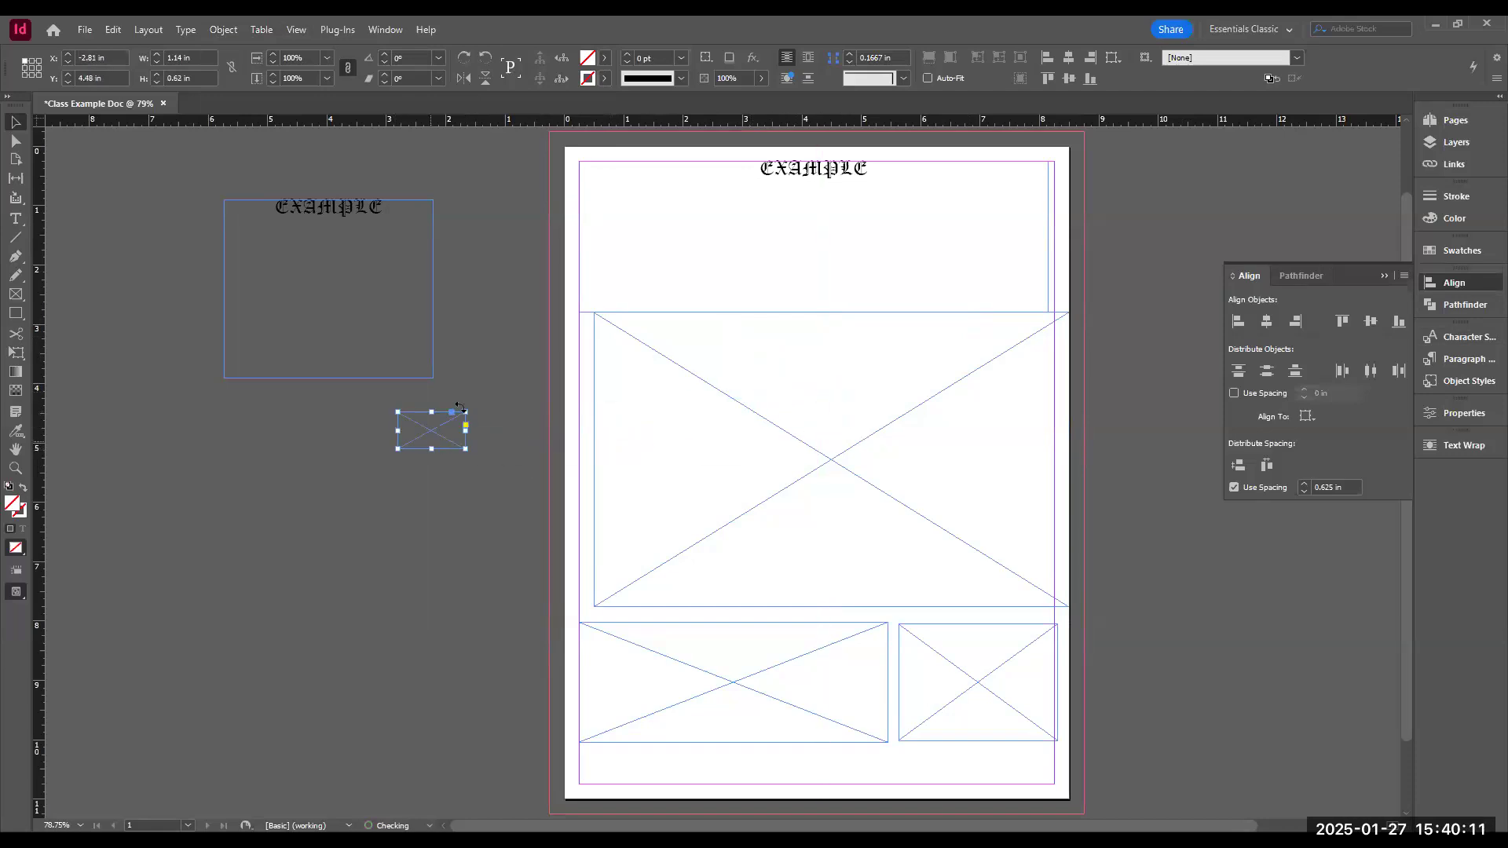
- Show the objects listed under Layer 1 and select the page's EXAMPLE text frame to locate it in the stacking order
{"action": "left_click", "coordinate": [1434, 144]}
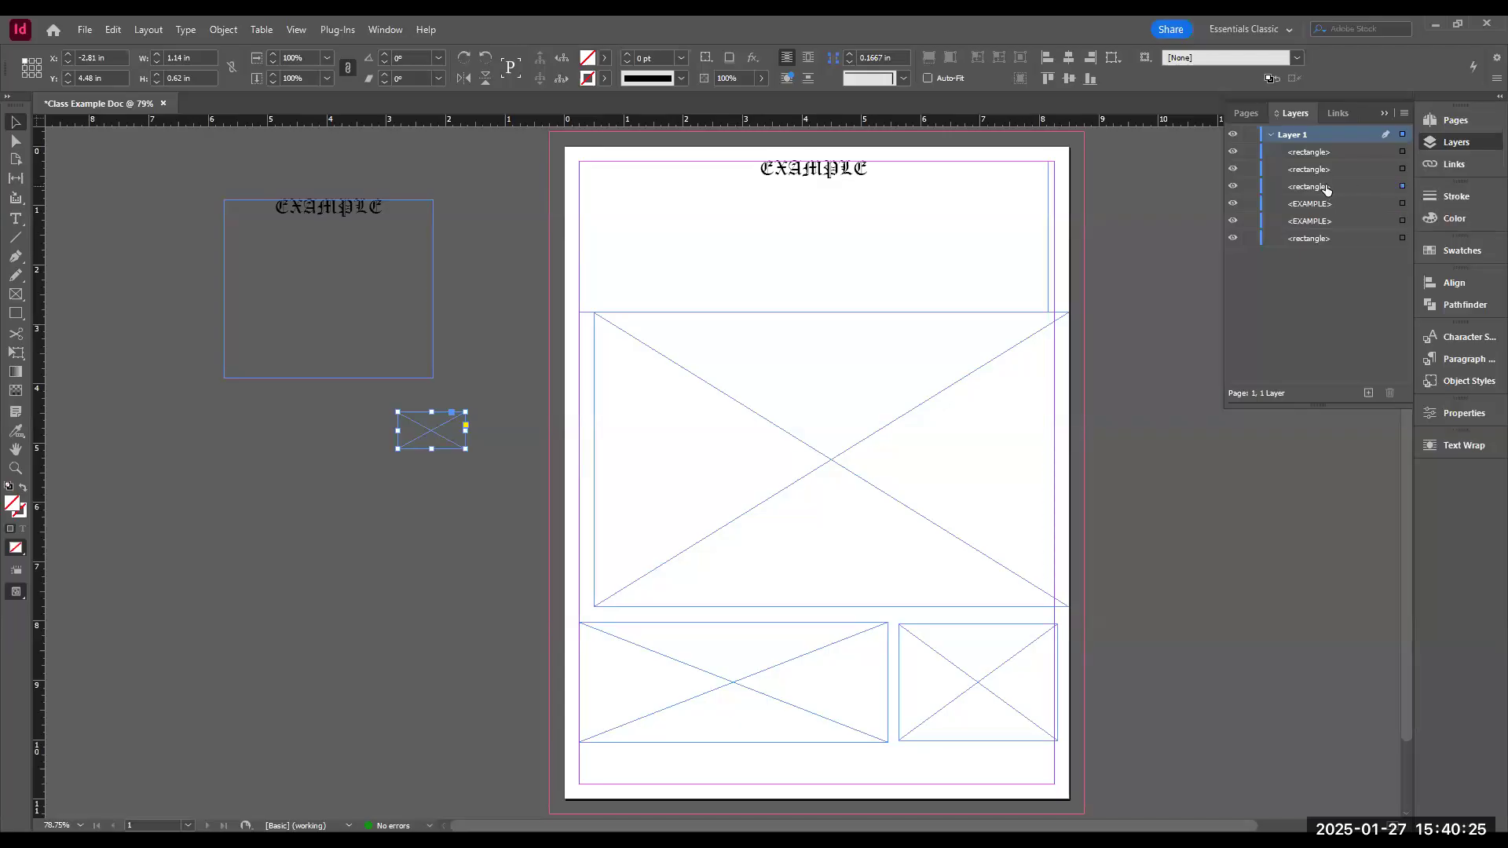
{"action": "left_click", "coordinate": [821, 203]}
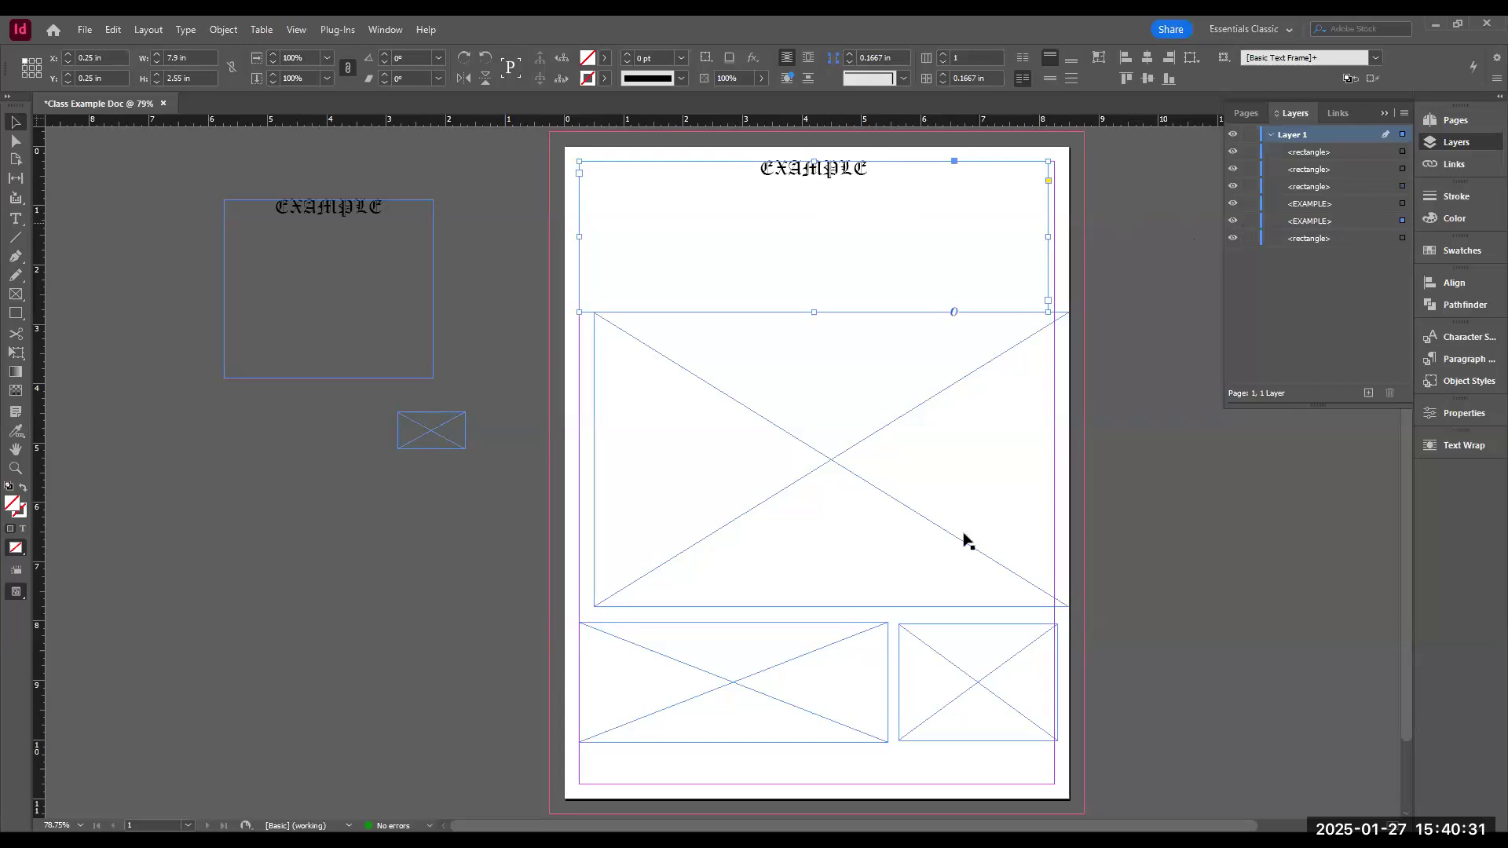
- Move the large rectangle frame to X 0.25 in, Y 2.8 in, and select the surrounding frames to locate them in the stacking order
{"action": "left_click", "coordinate": [995, 685]}
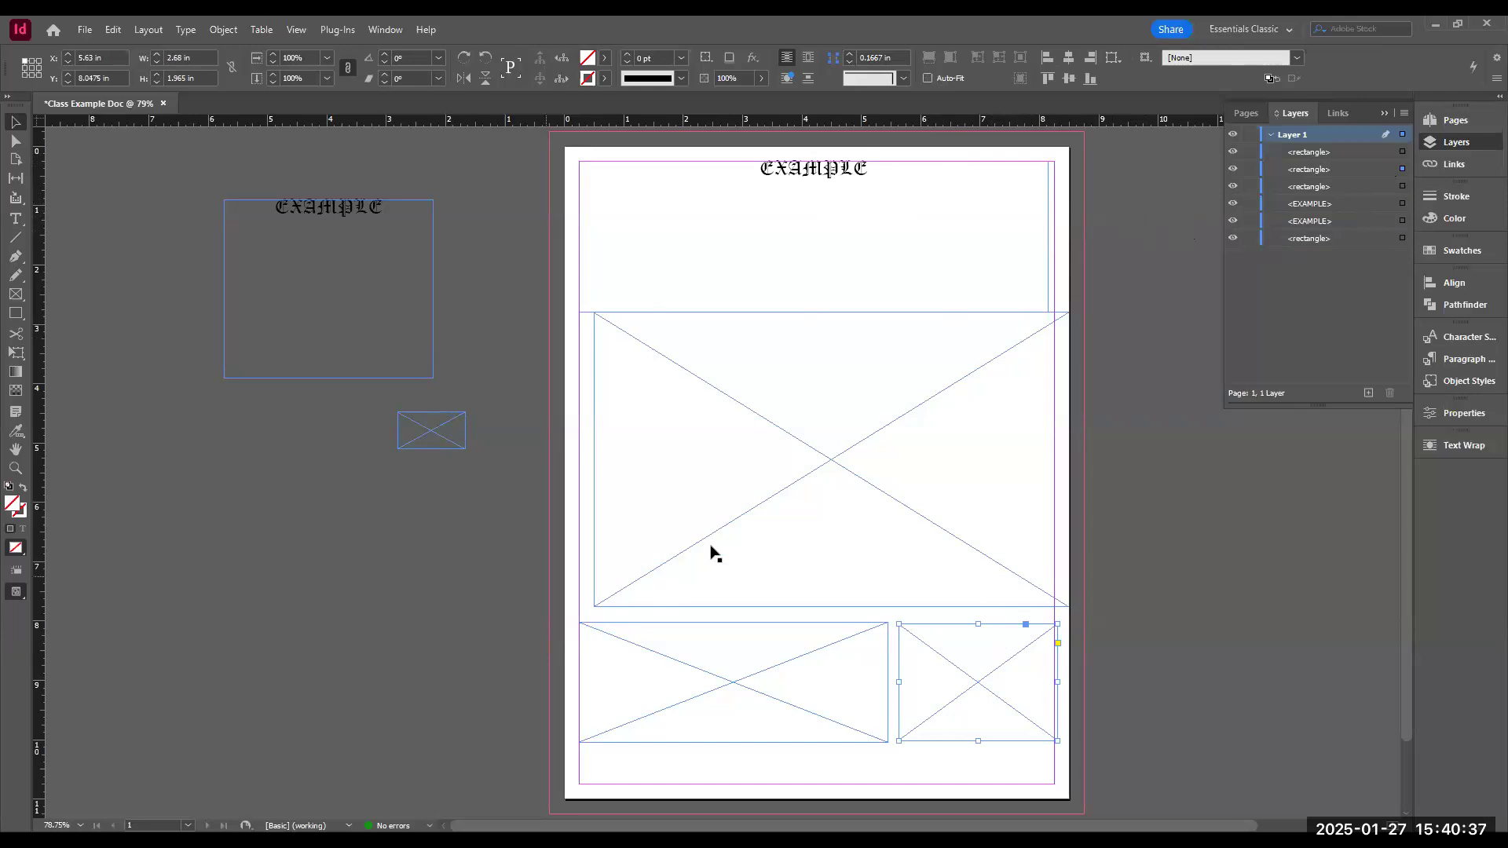
{"action": "left_click", "coordinate": [825, 420]}
{"action": "mouse_move", "coordinate": [815, 431]}
{"action": "left_mouse_down"}
{"action": "mouse_move", "coordinate": [778, 425]}
{"action": "mouse_move", "coordinate": [793, 431]}
{"action": "left_mouse_up"}
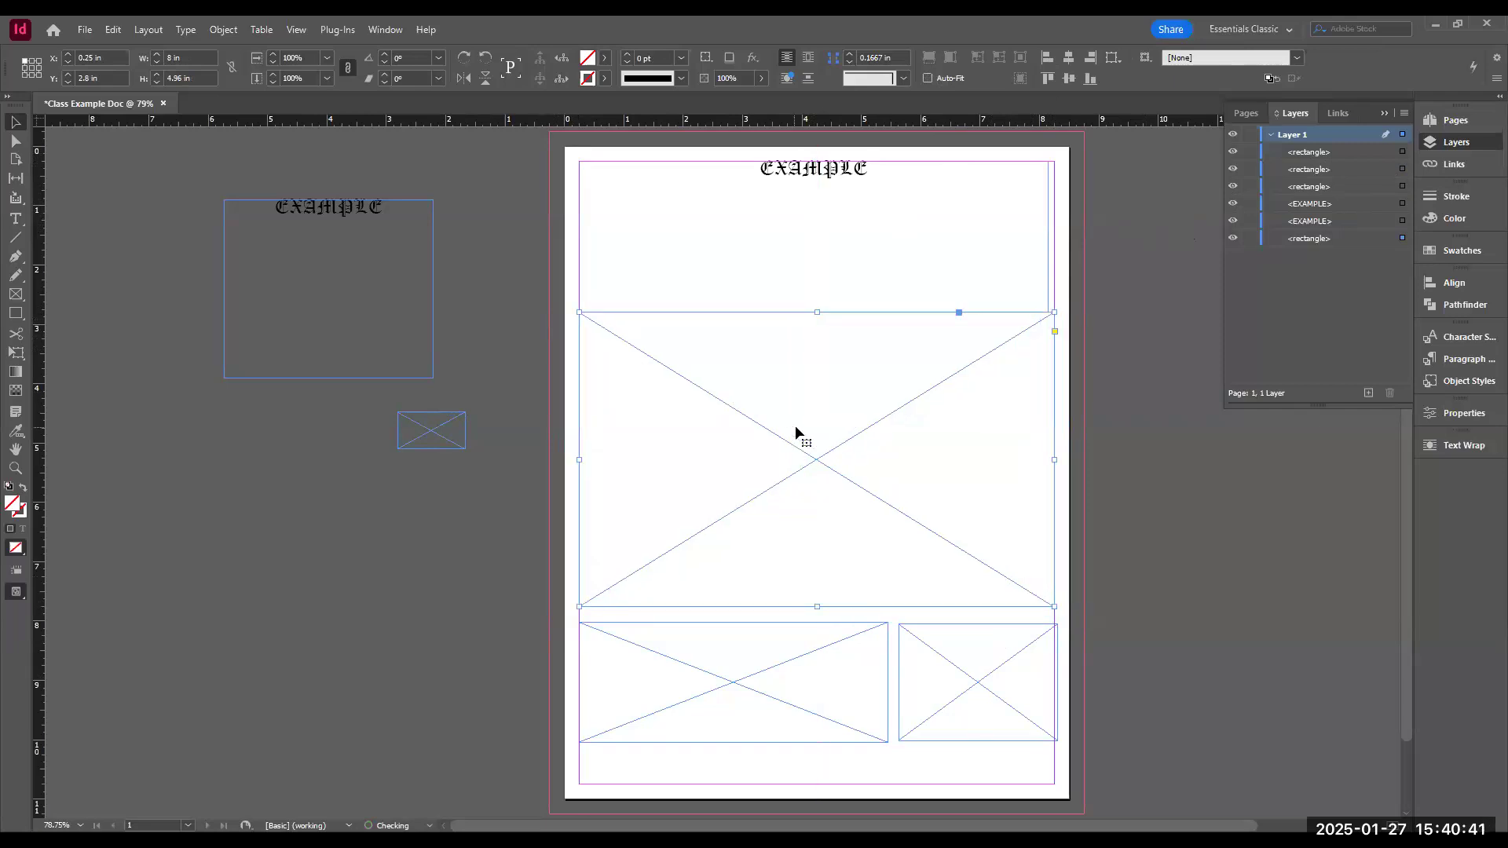
{"action": "left_click", "coordinate": [747, 224]}
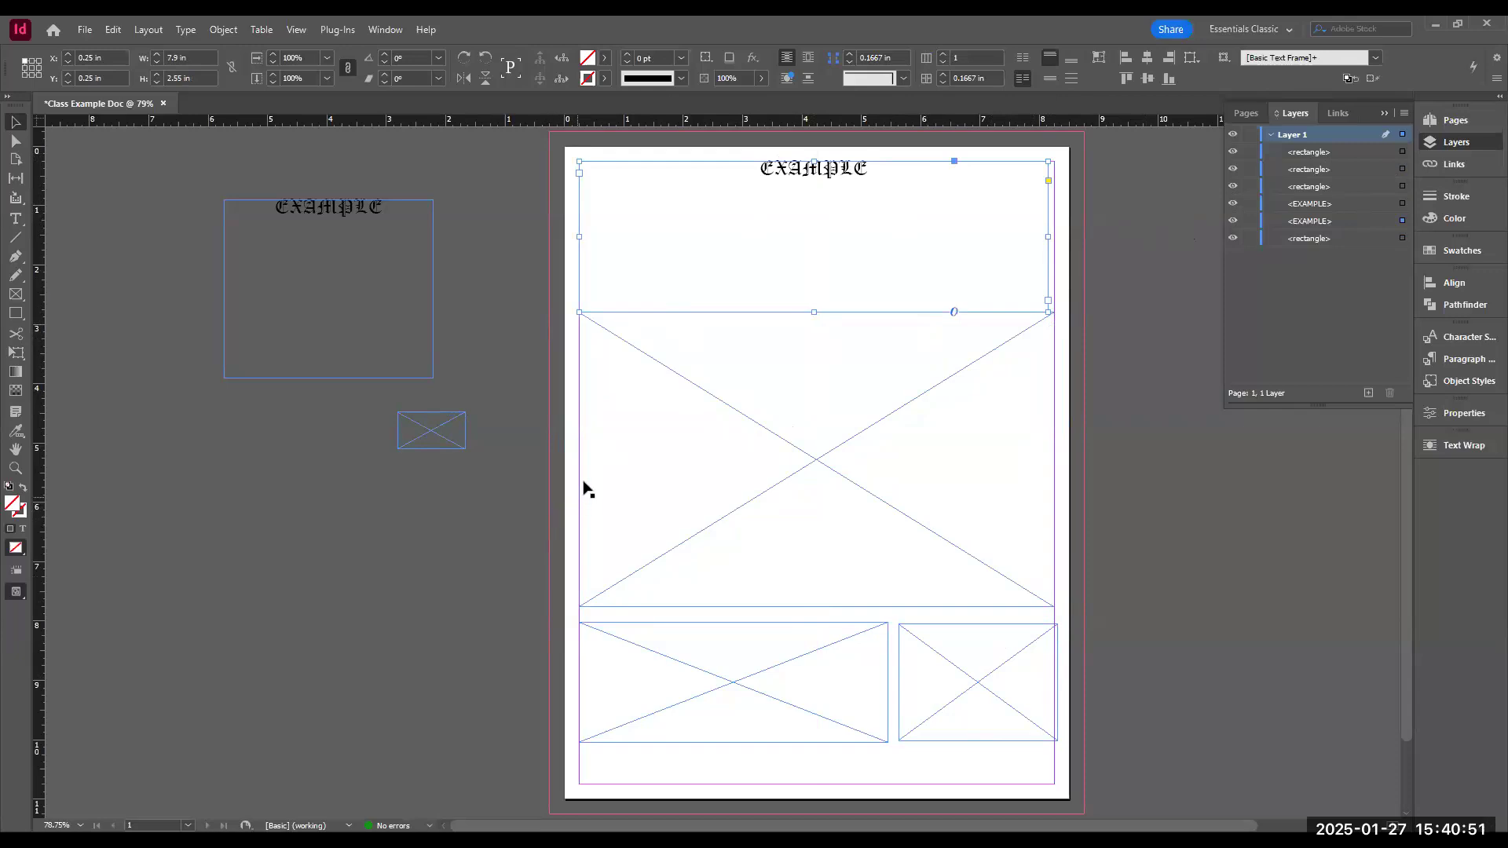
{"action": "left_click", "coordinate": [559, 441]}
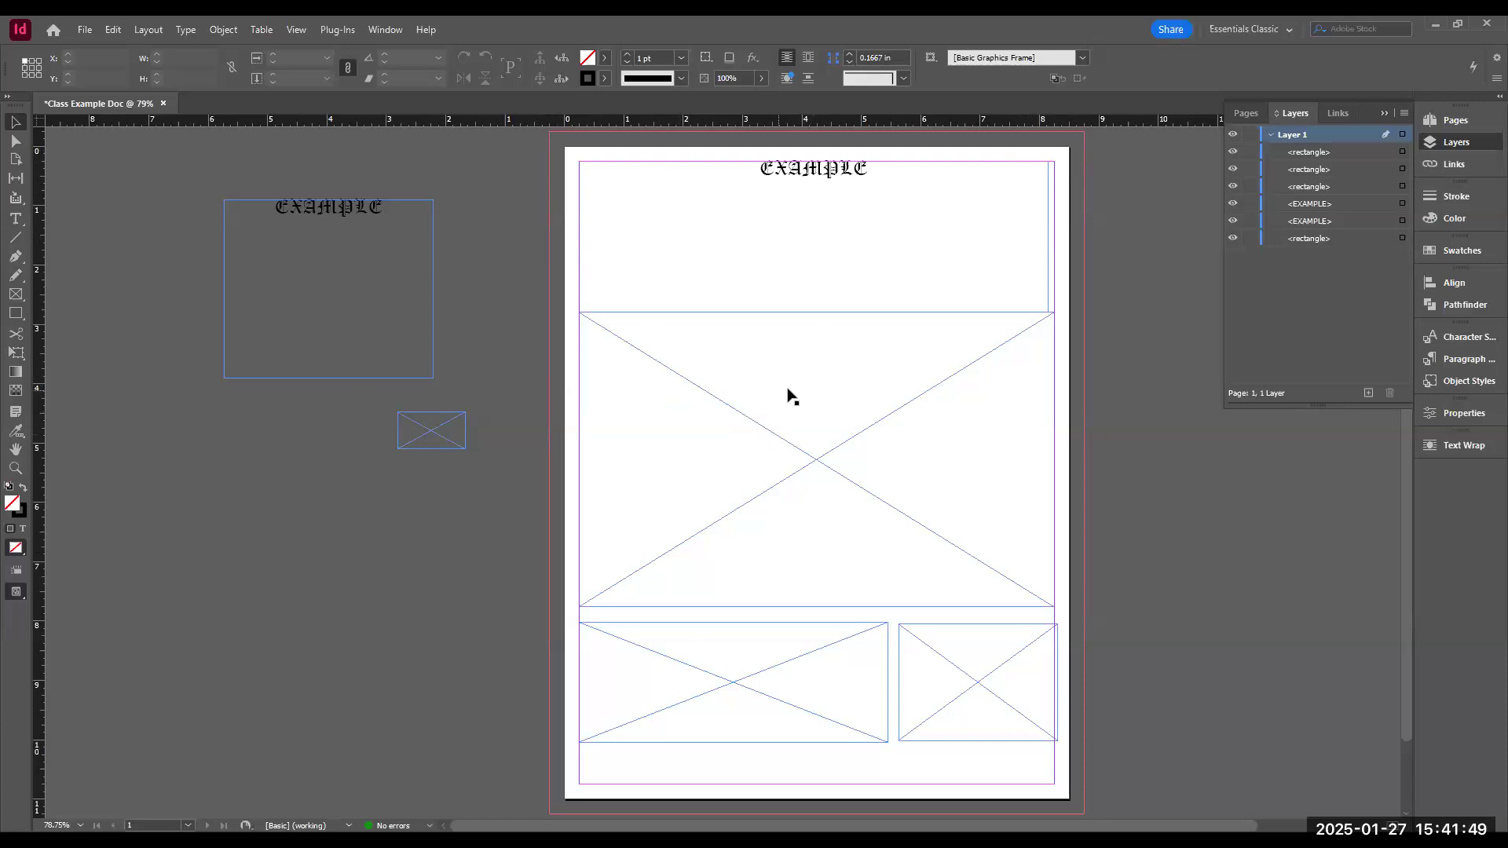
{"action": "left_click", "coordinate": [813, 437]}
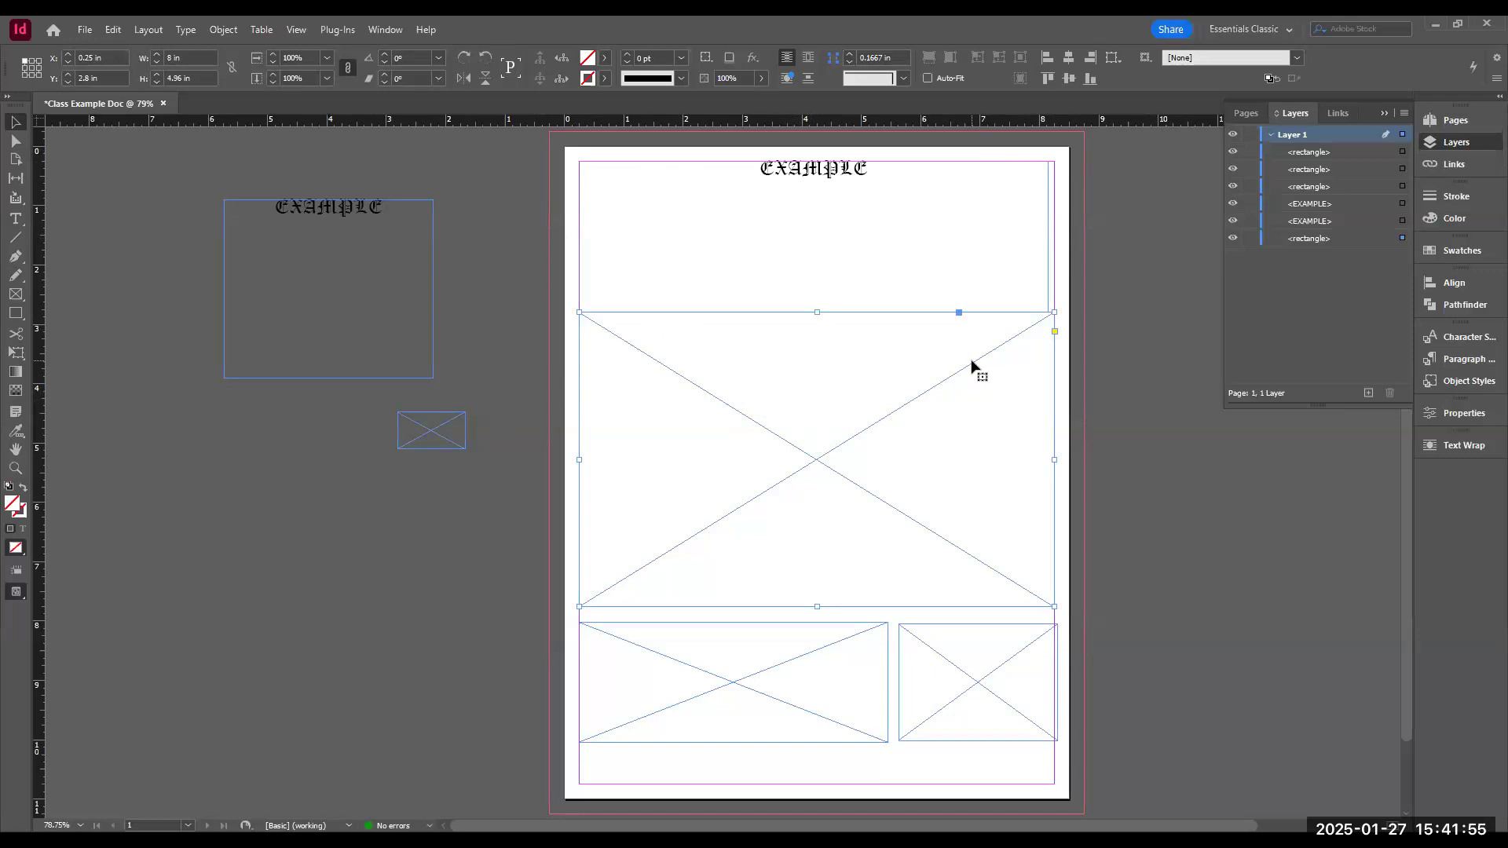
{"action": "left_click", "coordinate": [1106, 320]}
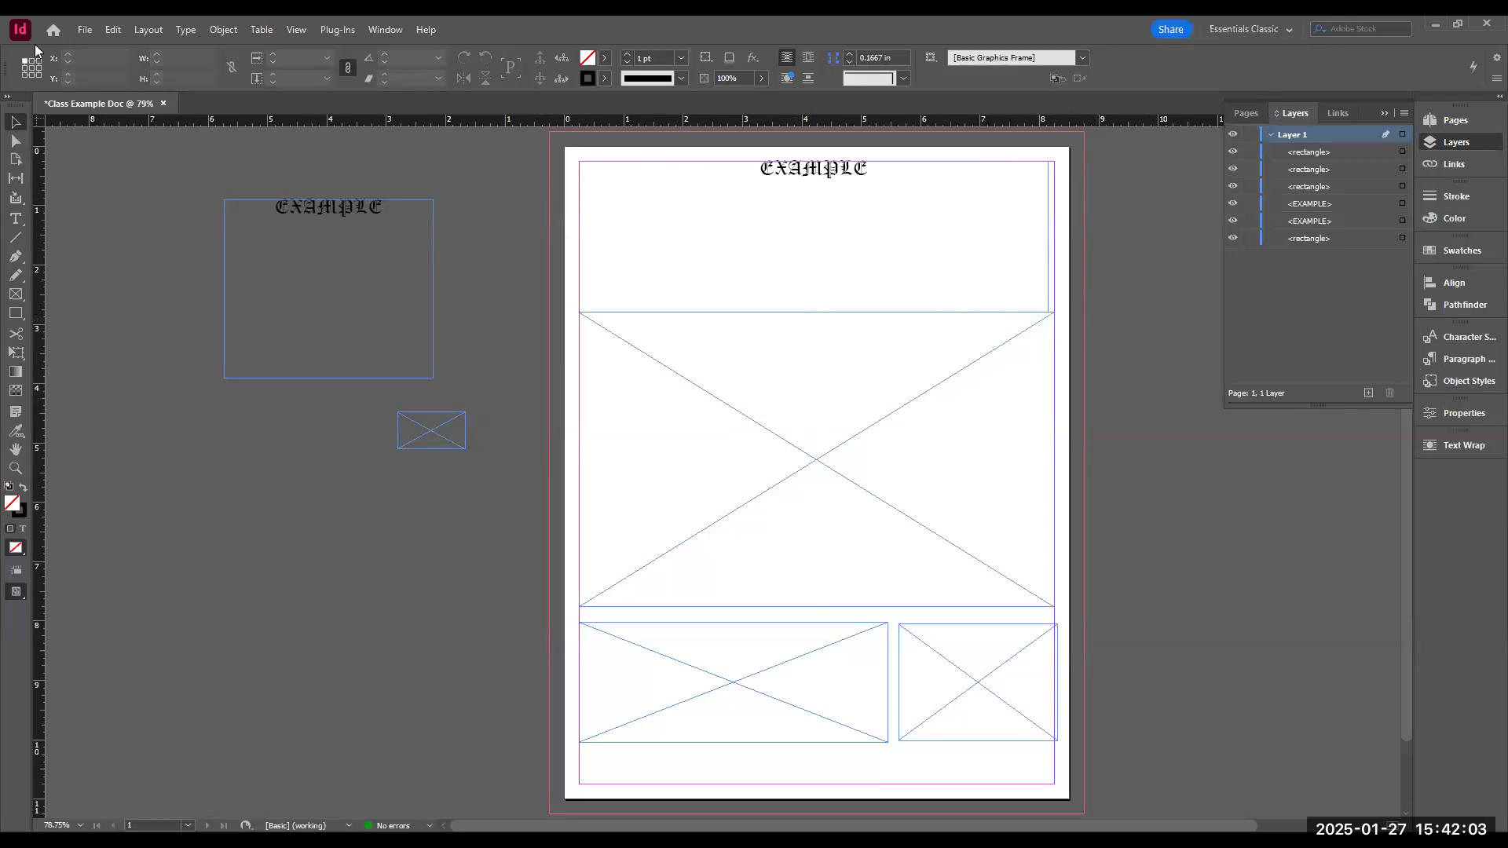
- Place planostar.jpg at full size on the pasteboard, without a frame selected, at about X -7.05 in, Y 4.44 in
{"action": "left_click", "coordinate": [82, 30]}
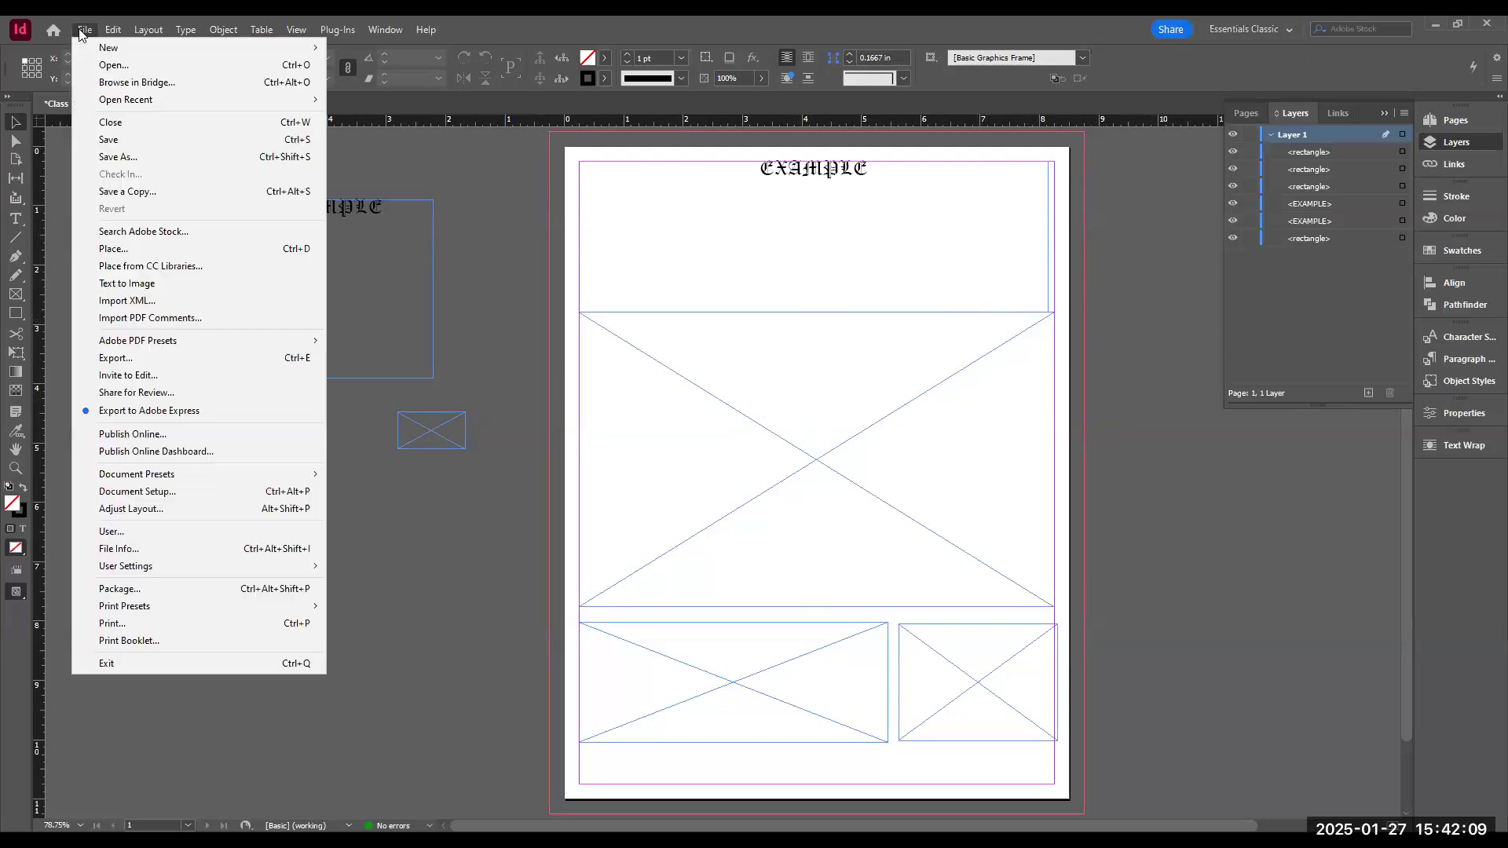
{"action": "left_click", "coordinate": [133, 248]}
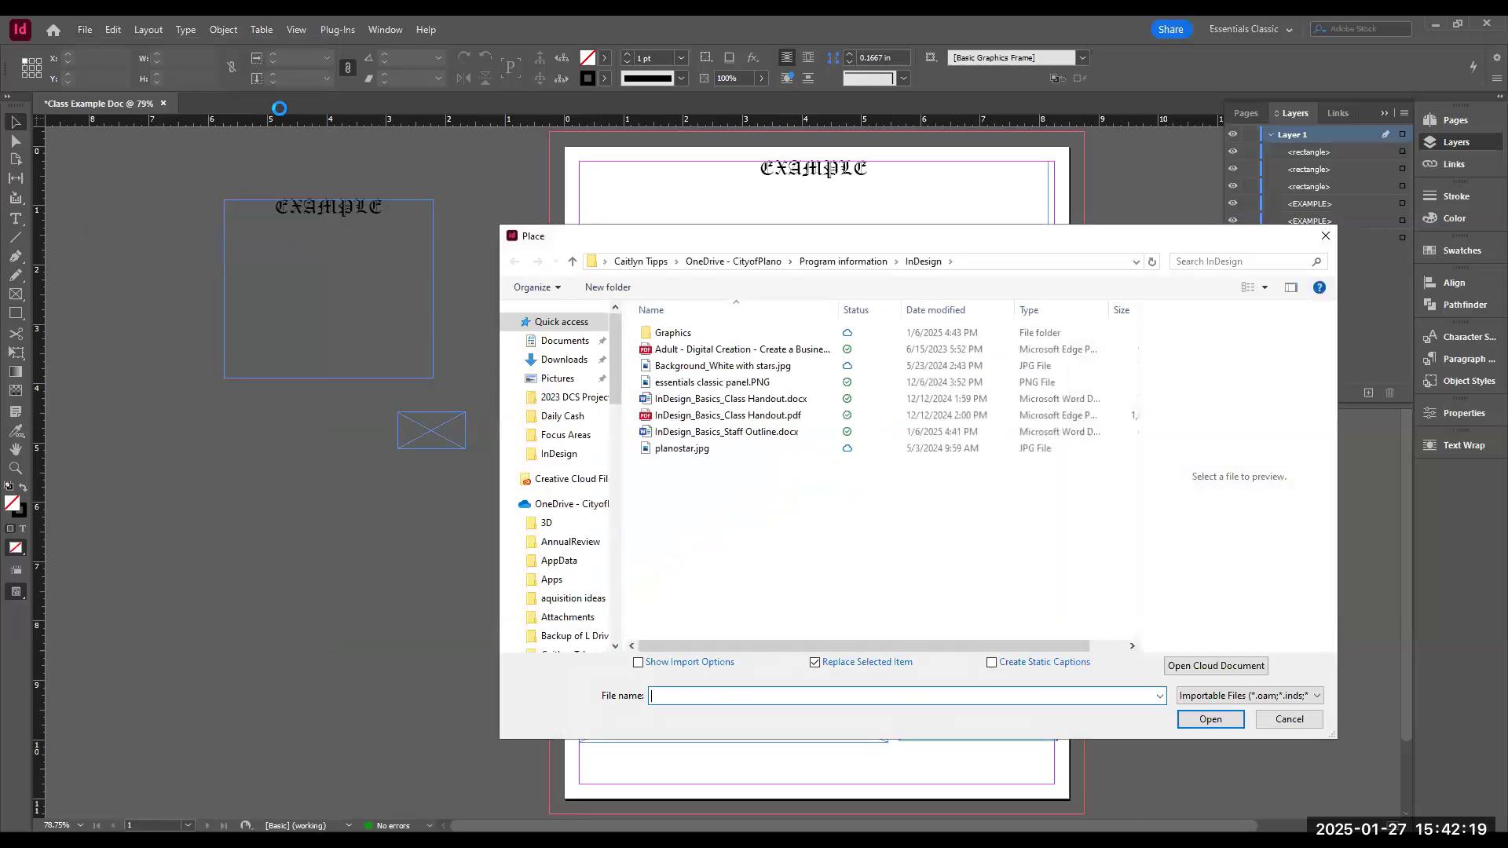
{"action": "double_click", "coordinate": [681, 450]}
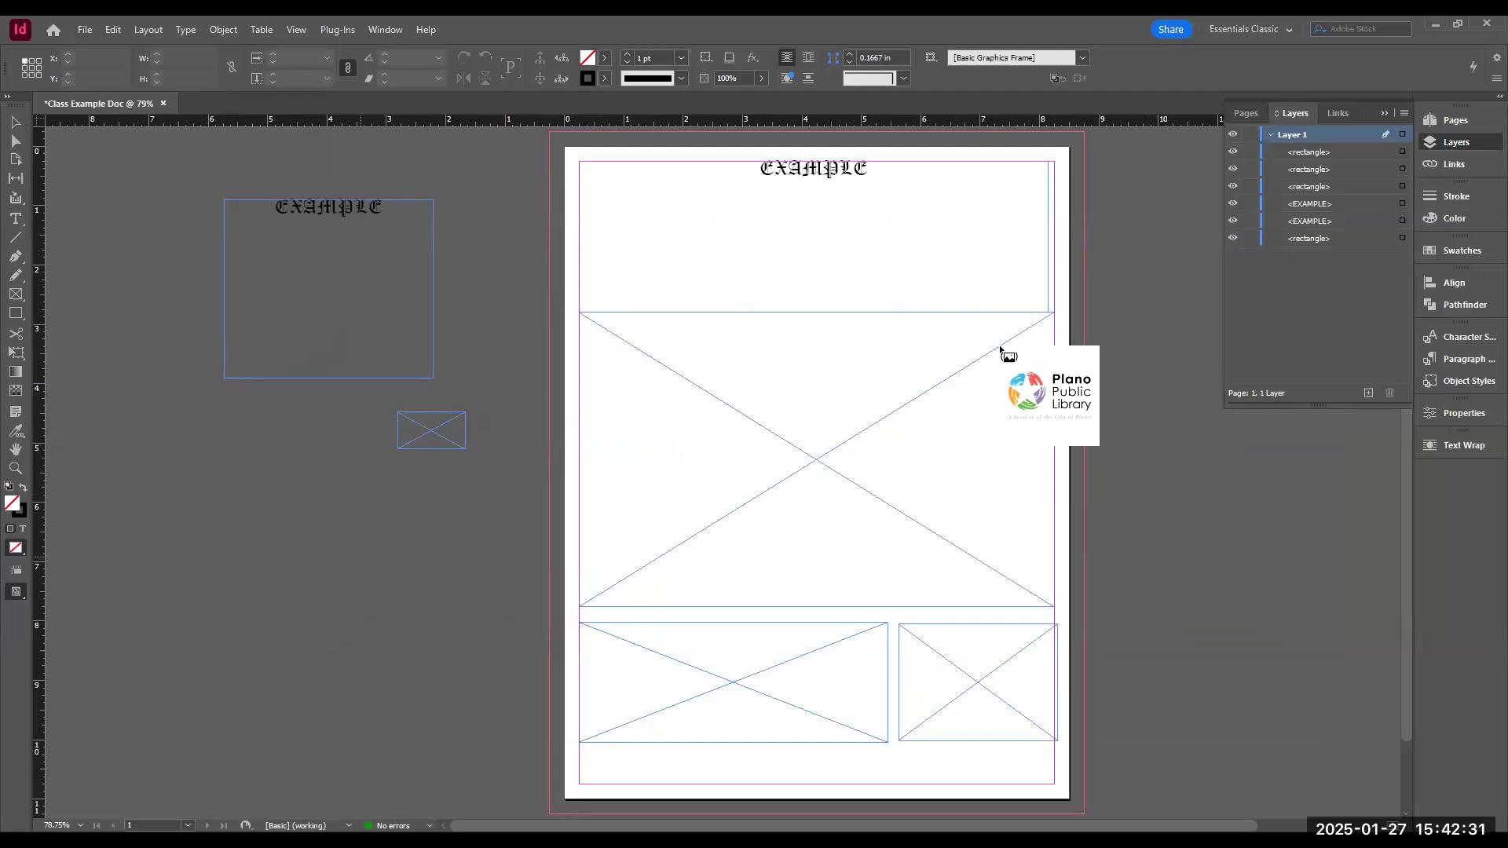
{"action": "left_click_drag", "start_coordinate": [146, 409], "coordinate": [145, 410]}
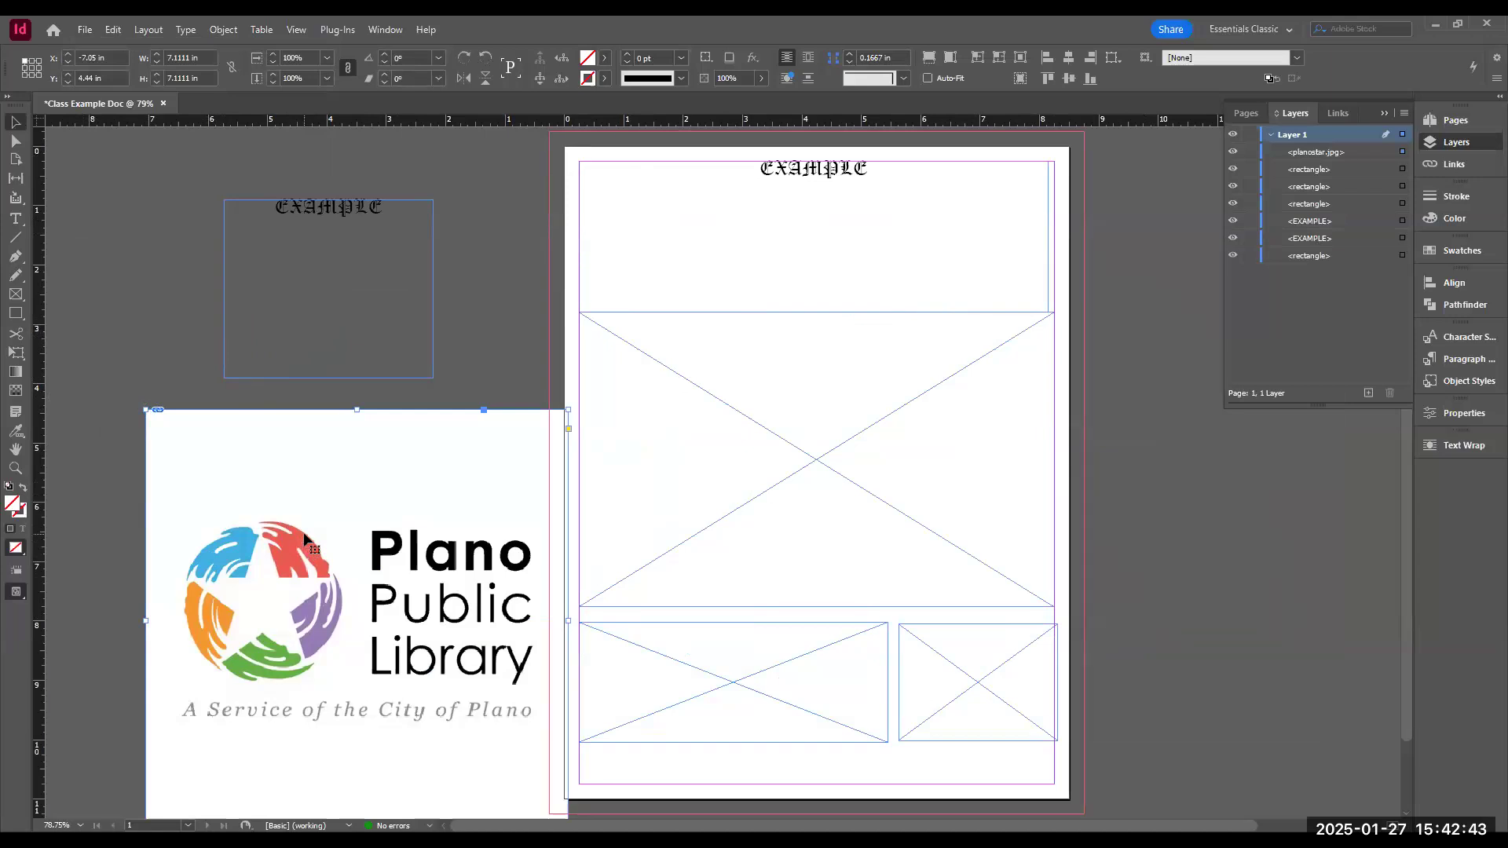
- Try moving the placed logo image around the page and pasteboard, and undo both the moves and the placement
{"action": "left_click_drag", "start_coordinate": [526, 483], "coordinate": [294, 546]}
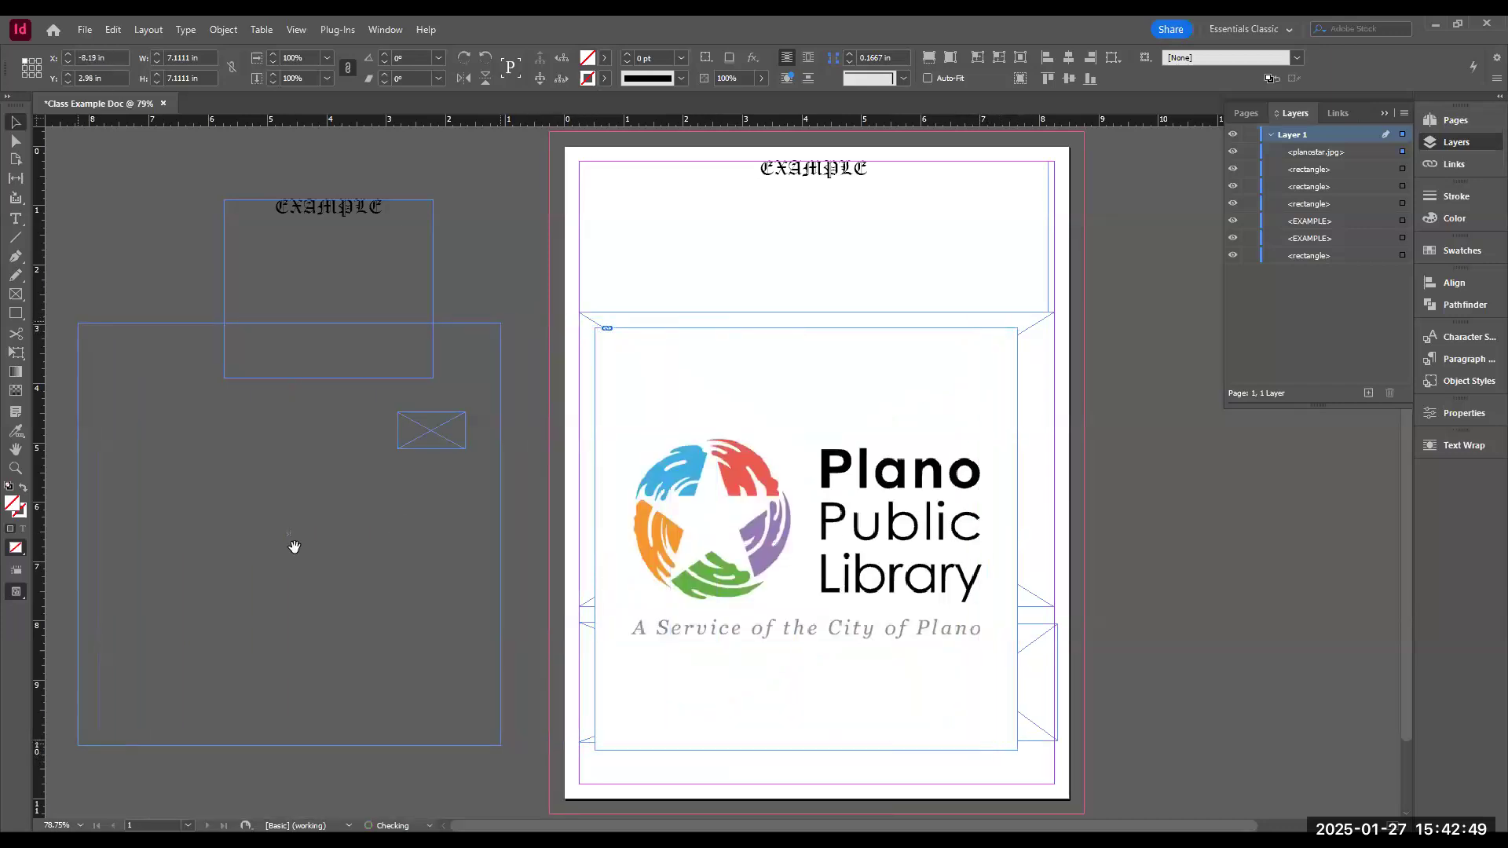
{"action": "key", "text": "ctrl+z"}
{"action": "key", "text": "ctrl+z"}
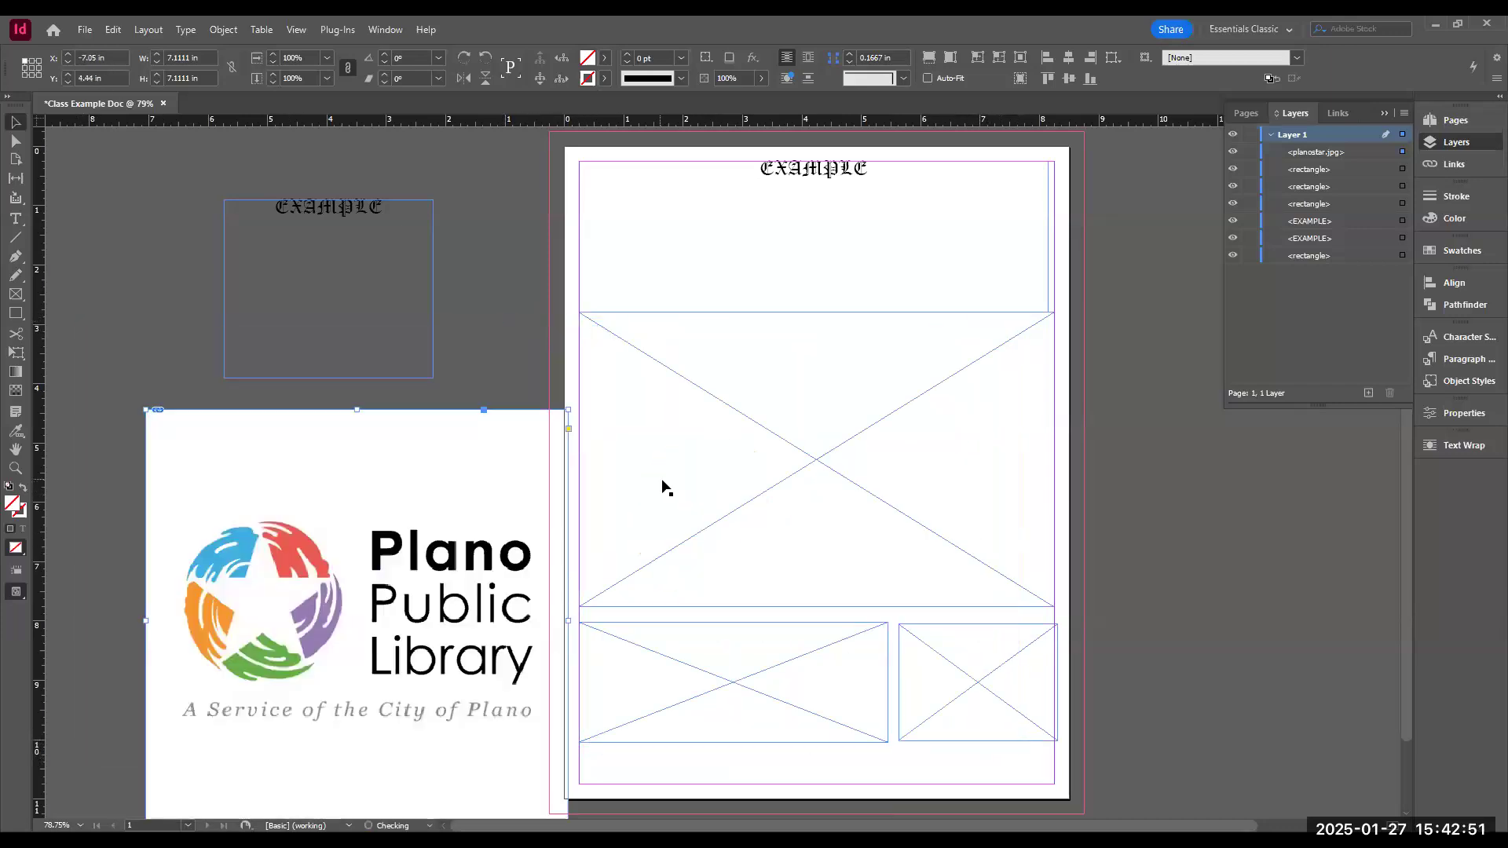
{"action": "key", "text": "ctrl+z"}
{"action": "key", "text": "Escape"}
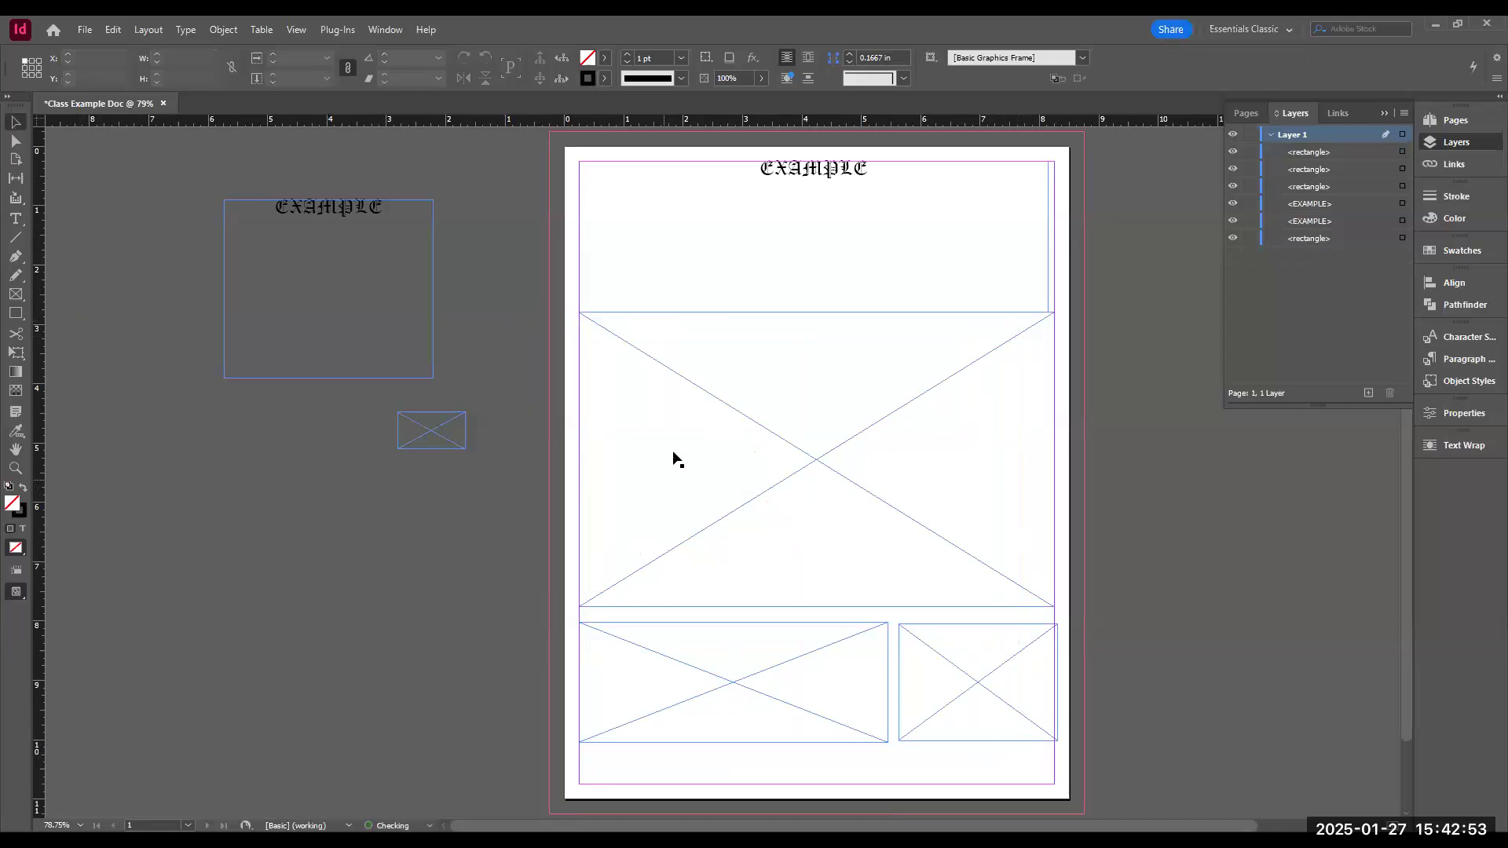
- Place planostar.jpg inside the wide frame at the page's lower left
{"action": "left_click", "coordinate": [642, 652]}
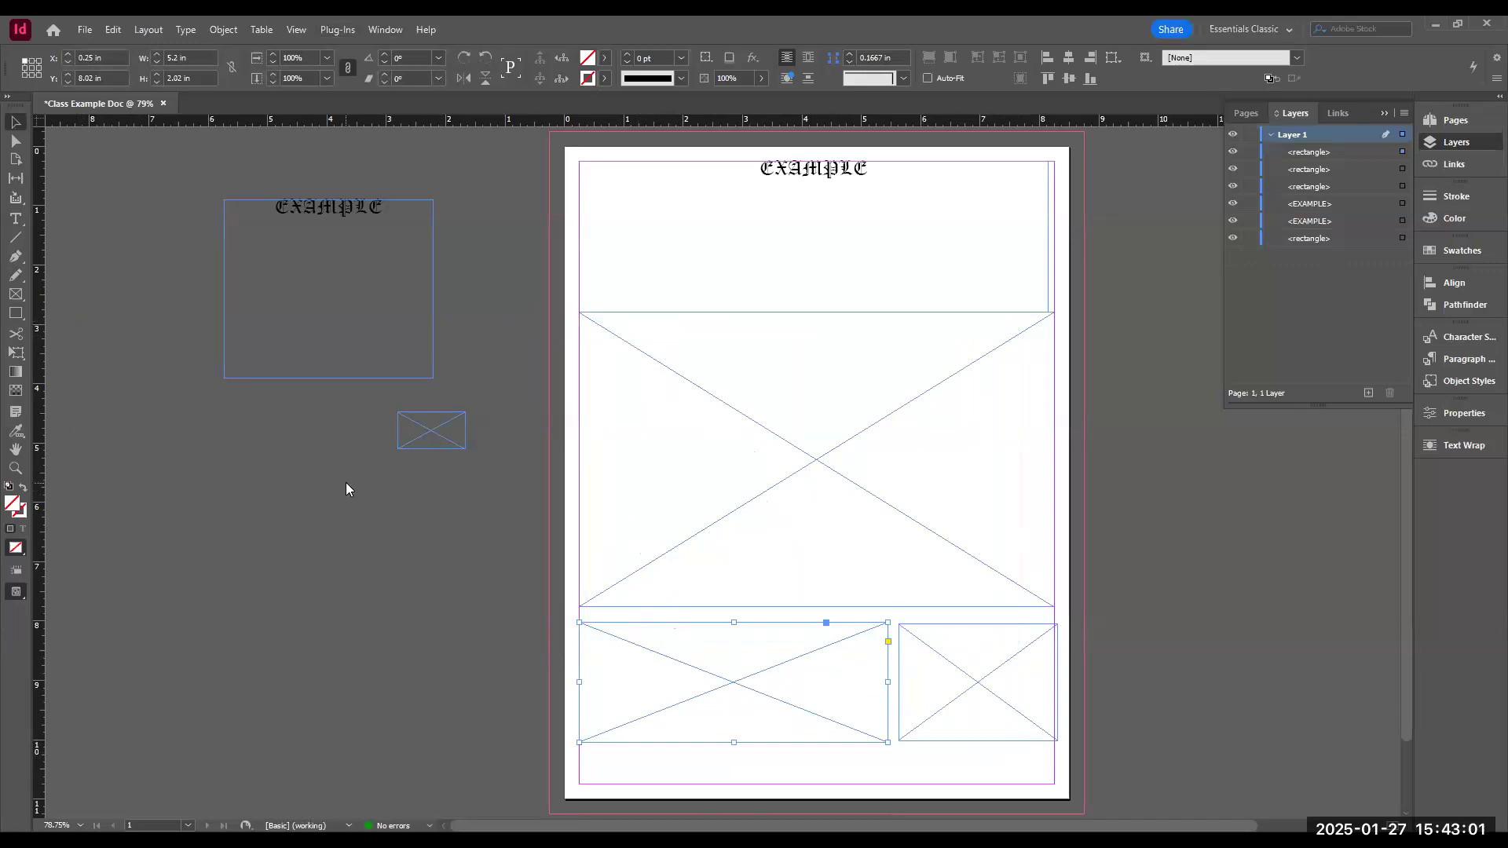
{"action": "key", "text": "ctrl+d"}
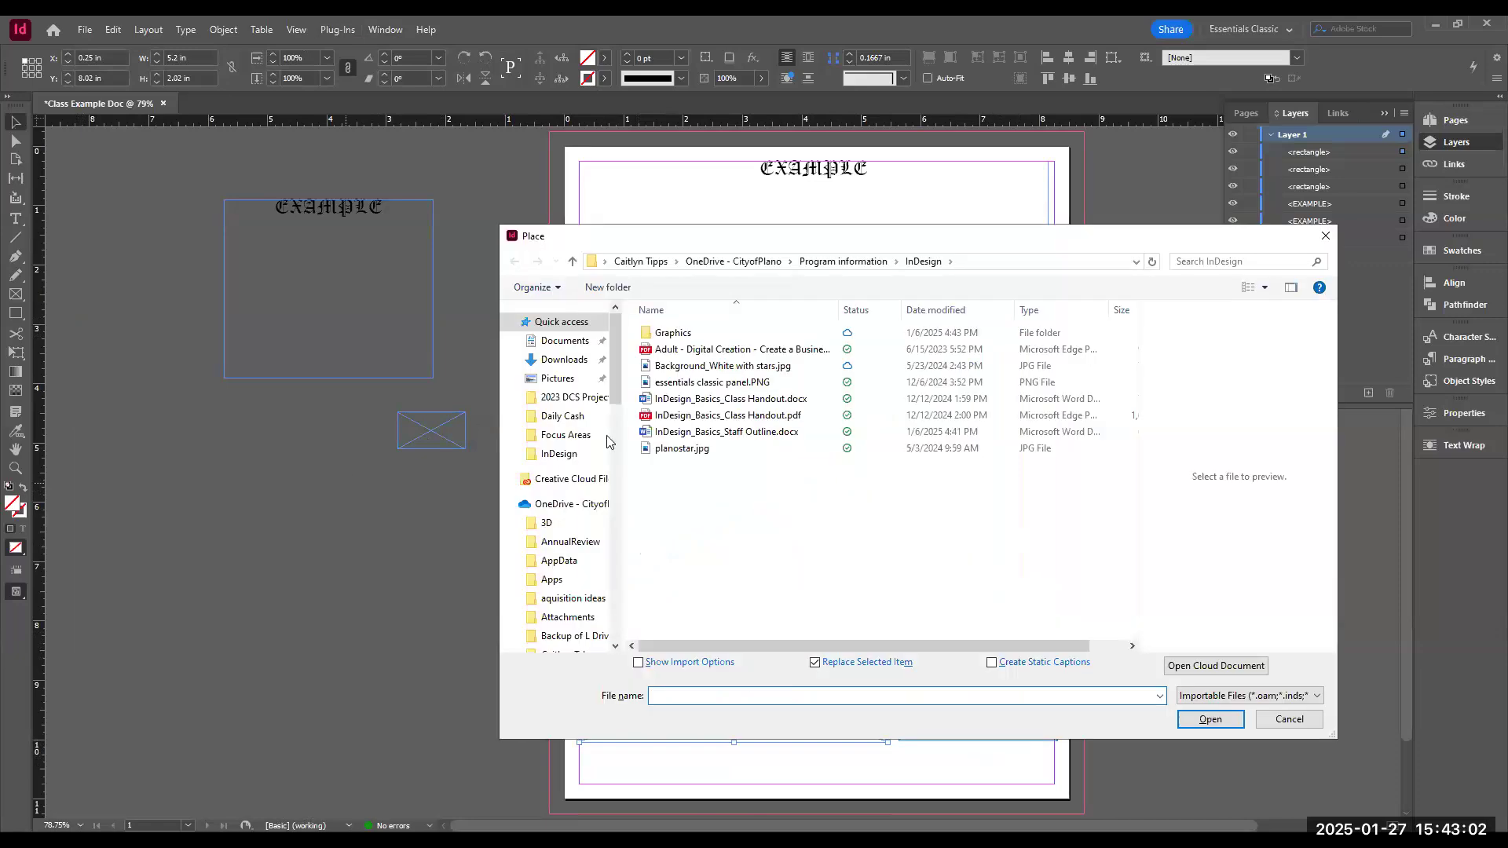
{"action": "left_click", "coordinate": [703, 453]}
{"action": "double_click", "coordinate": [703, 453]}
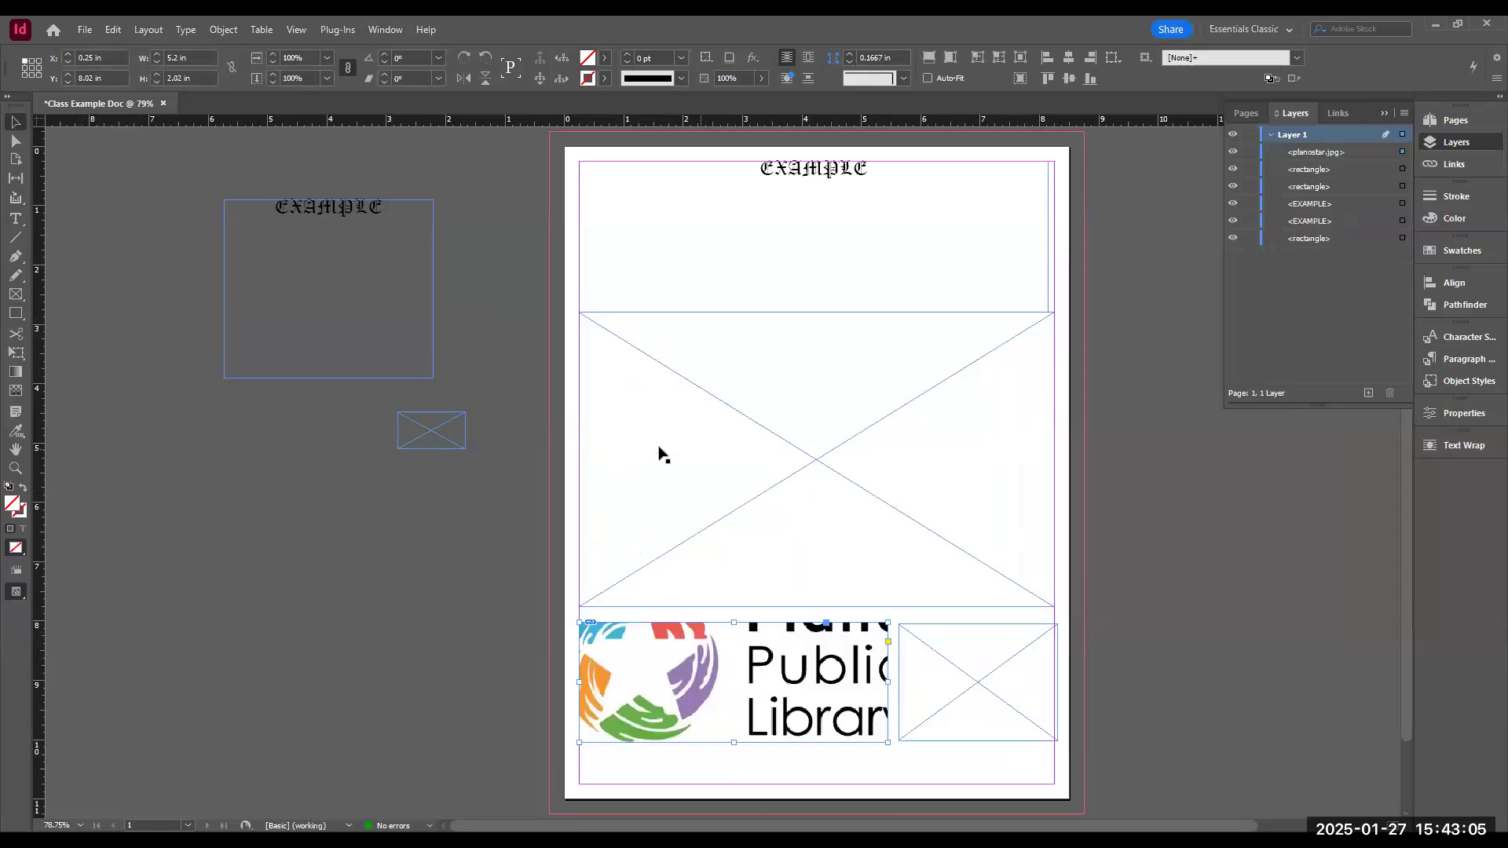
- Fit the logo content proportionally within its frame, and switch the fitting to Fill Frame Proportionally
{"action": "right_click", "coordinate": [716, 678]}
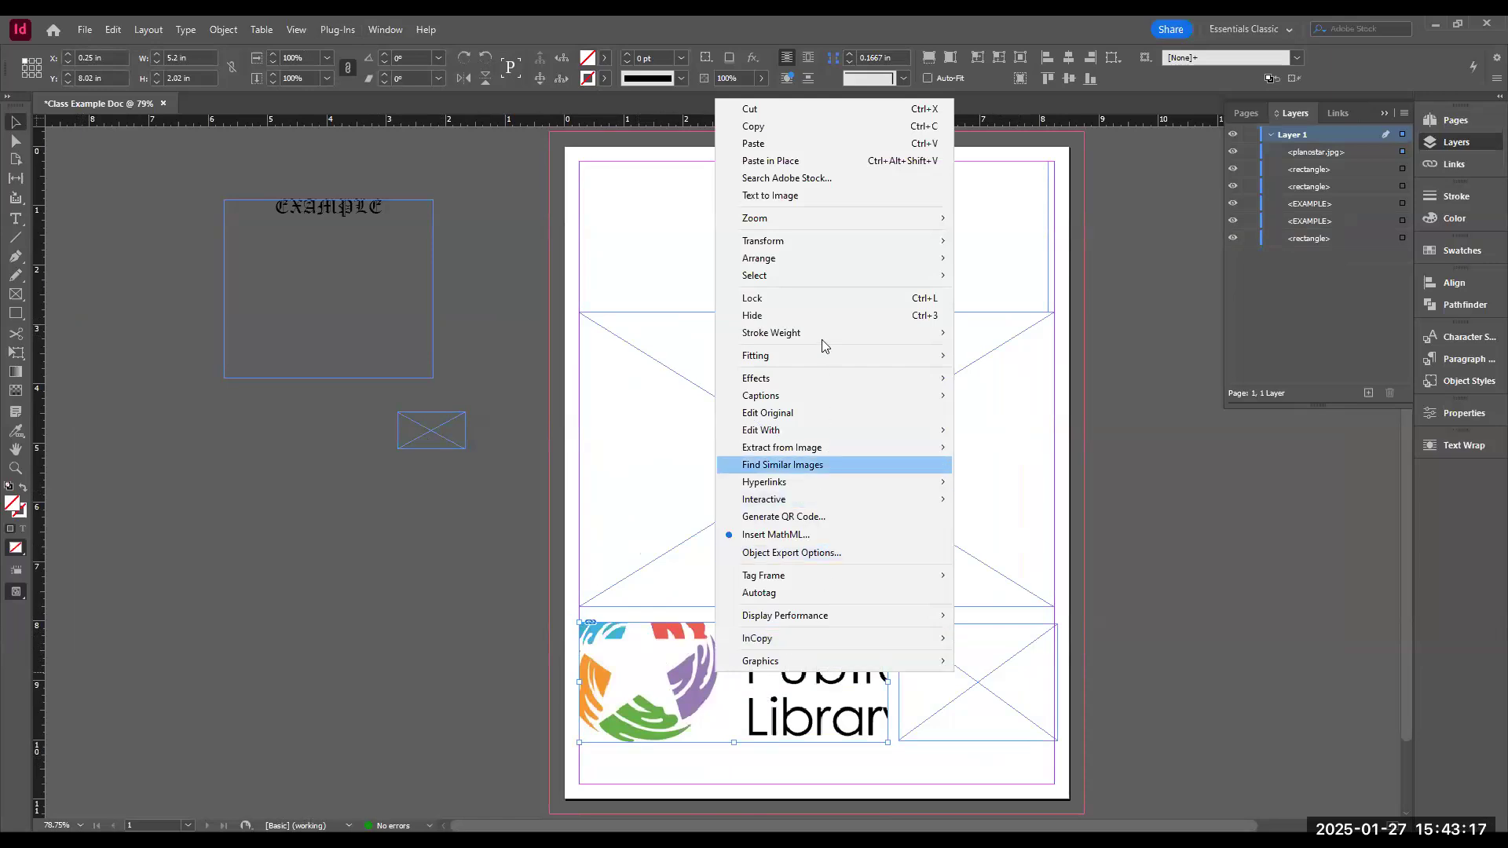
{"action": "mouse_move", "coordinate": [816, 355]}
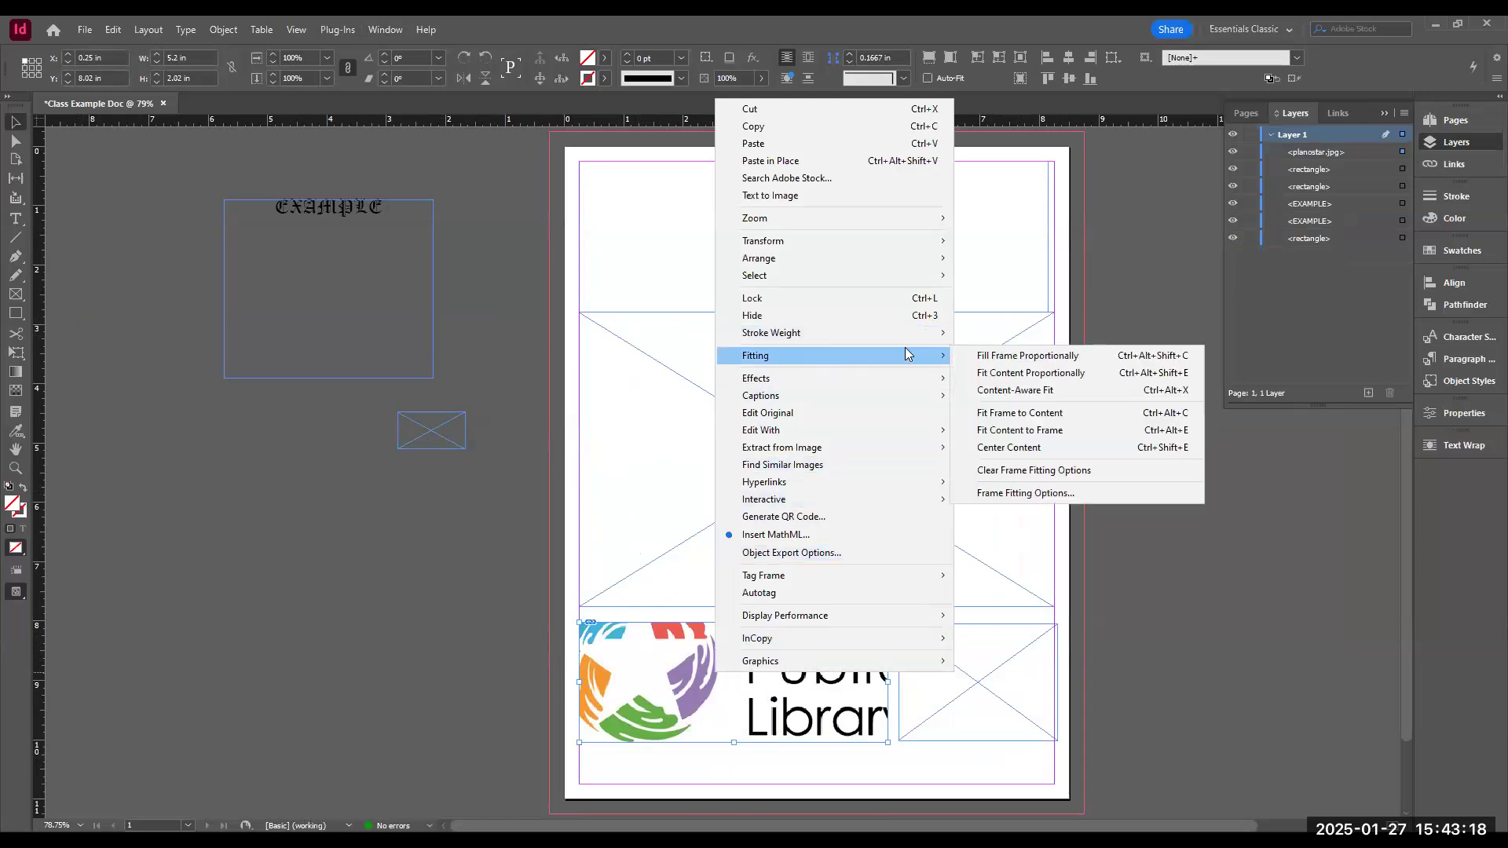
{"action": "left_click", "coordinate": [1033, 380]}
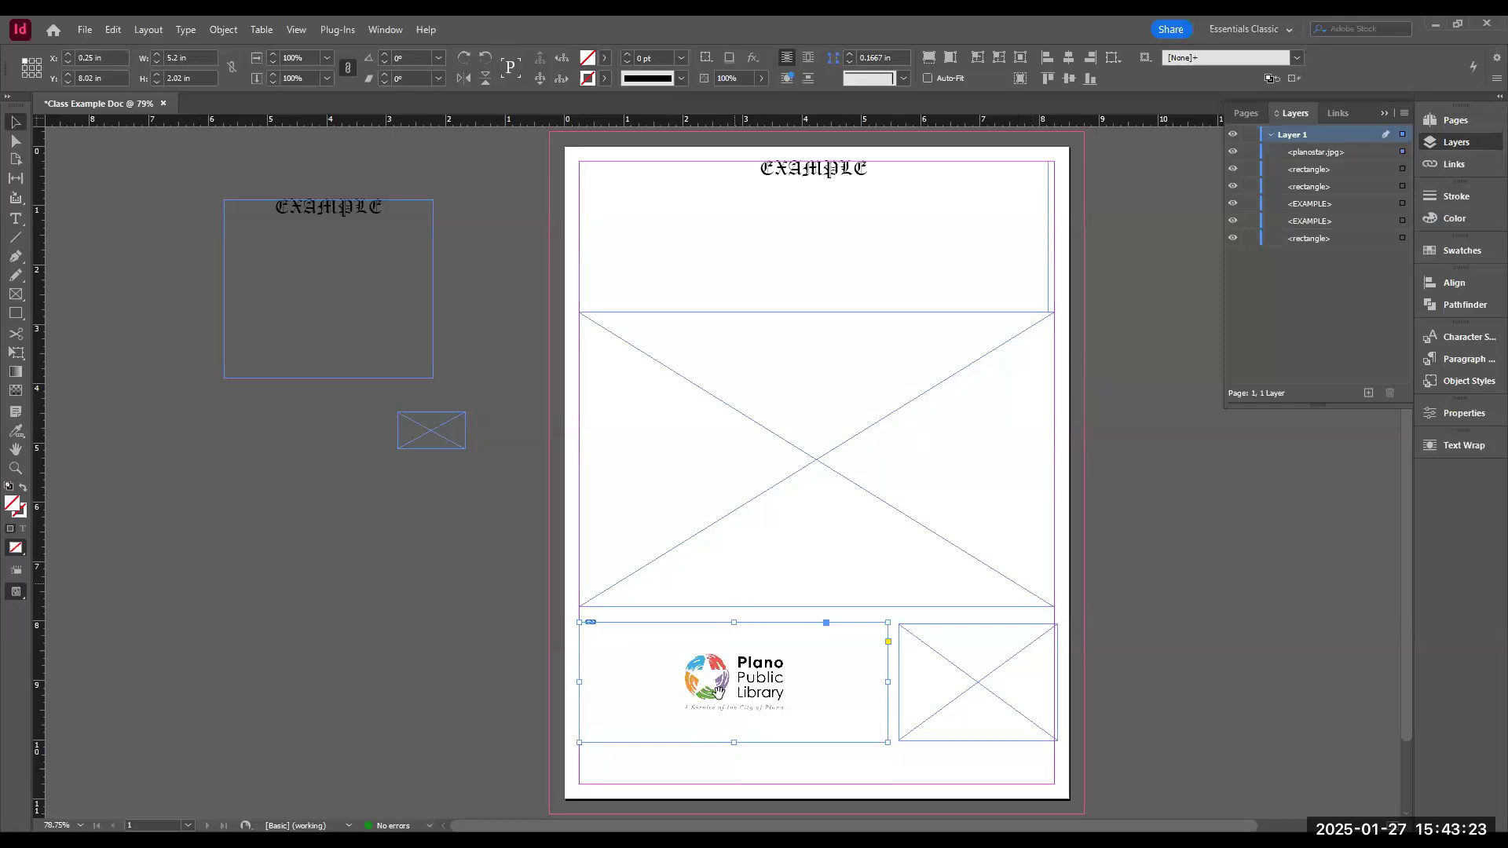
{"action": "right_click", "coordinate": [730, 680]}
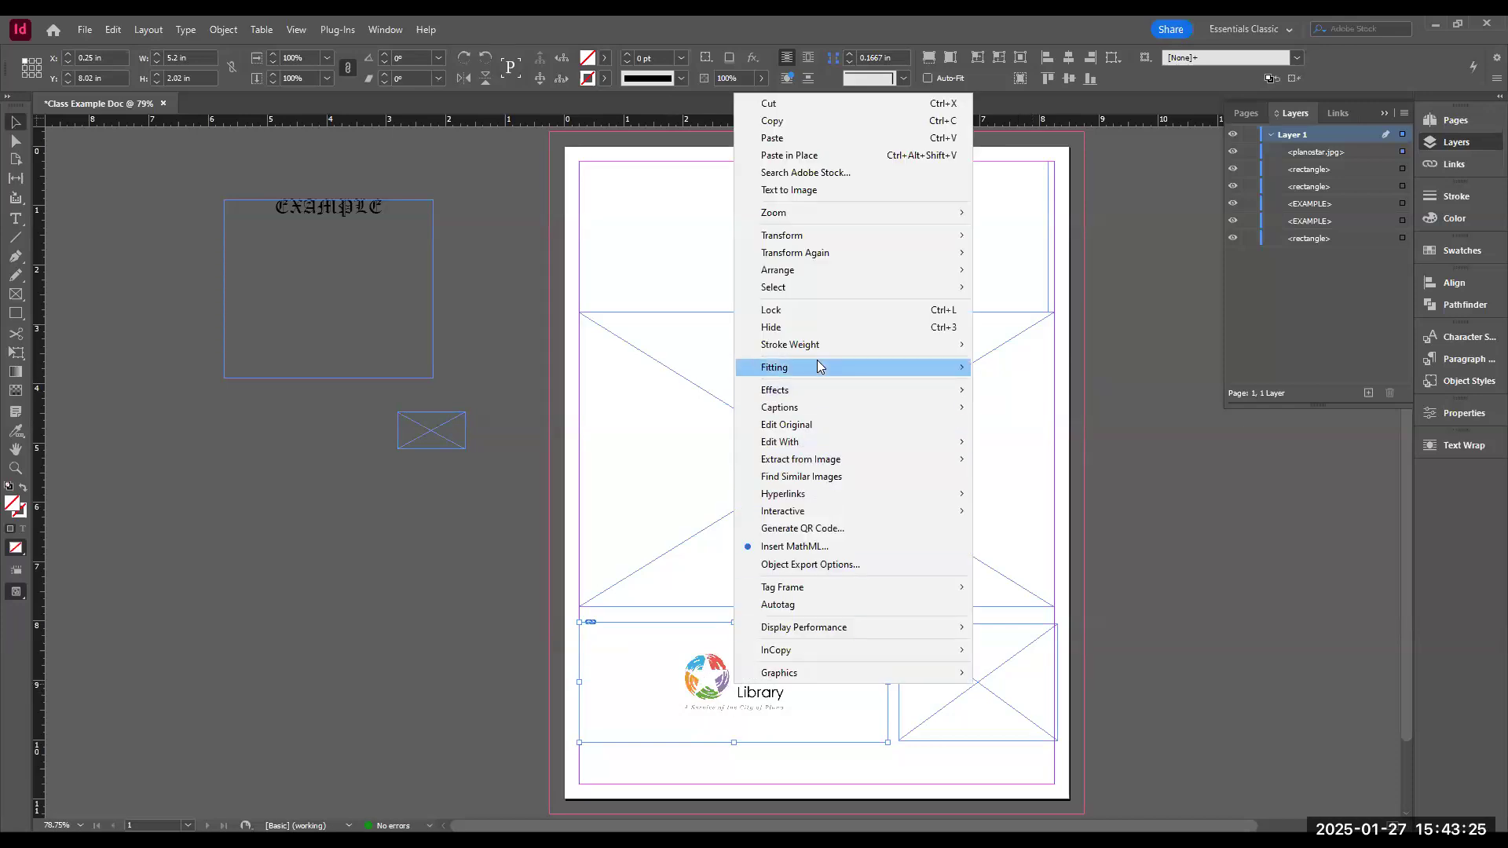
{"action": "left_click", "coordinate": [1087, 367]}
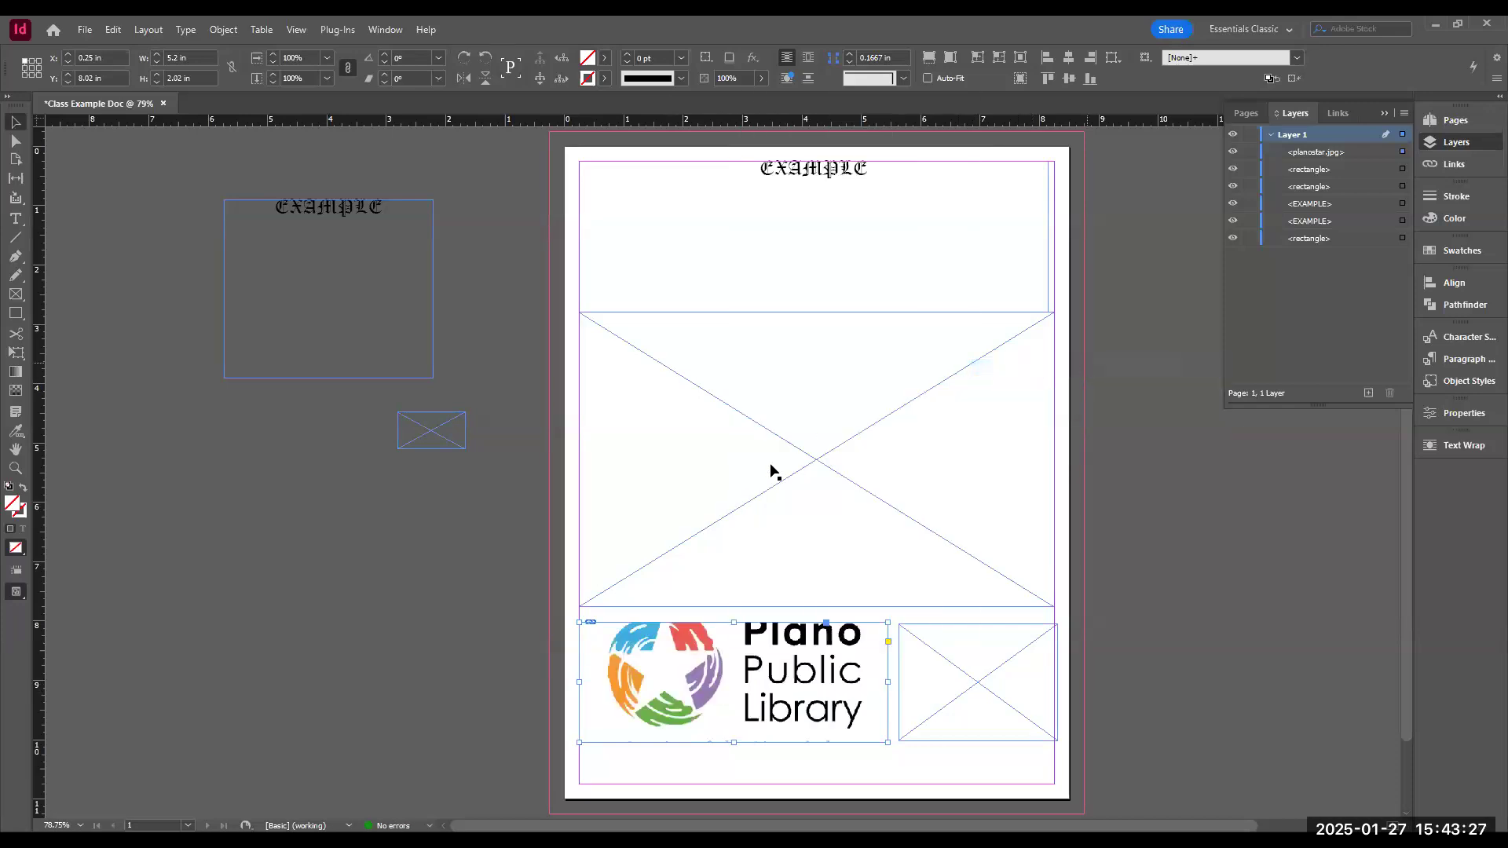
- Set the logo to High Quality Display and extend its frame at both edges to about 3 in high, starting at Y 7.57 in
{"action": "right_click", "coordinate": [765, 668]}
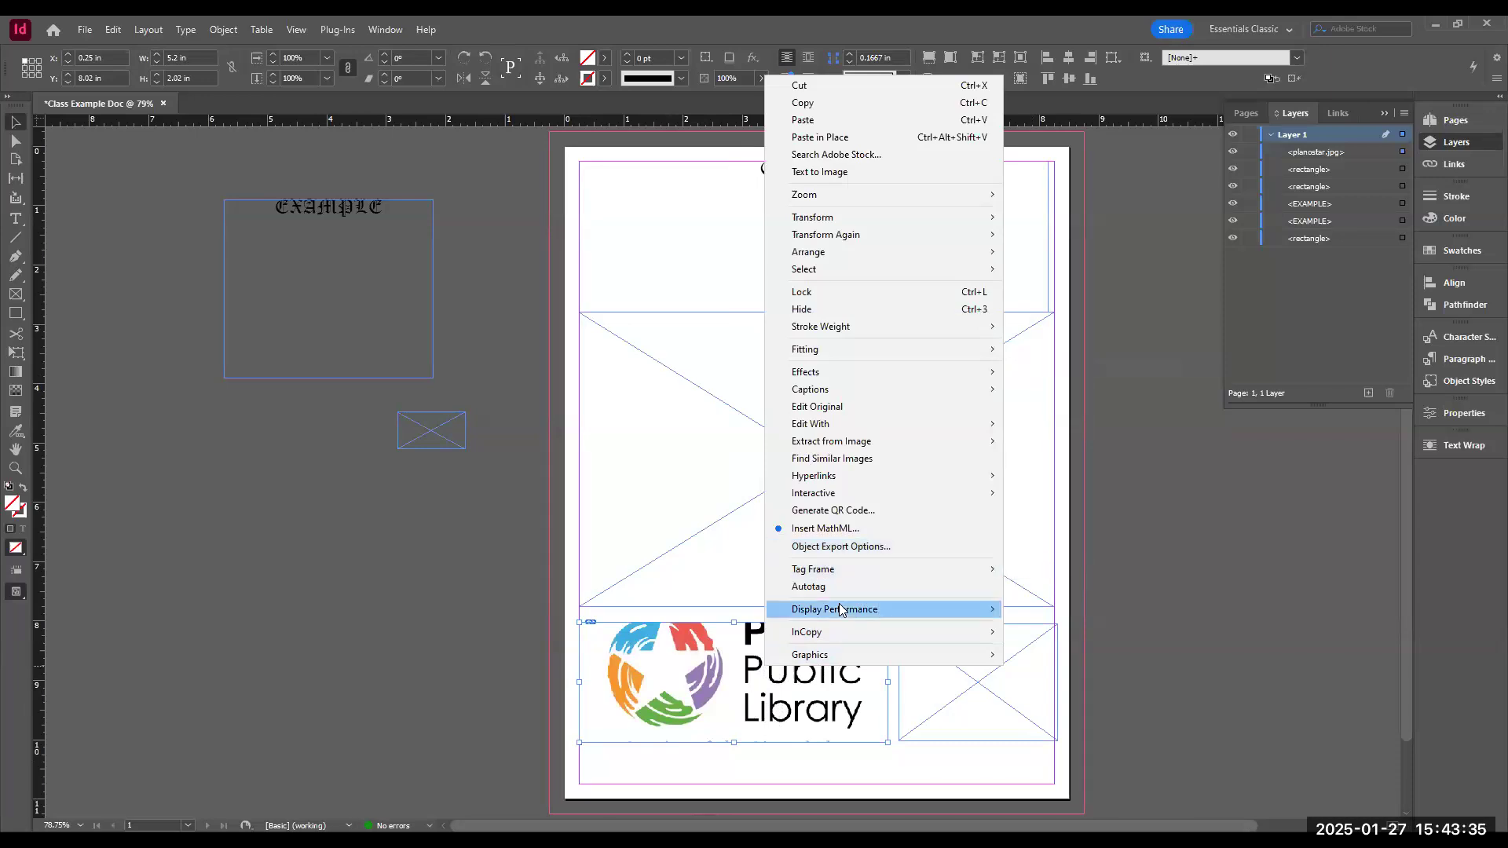
{"action": "mouse_move", "coordinate": [844, 612]}
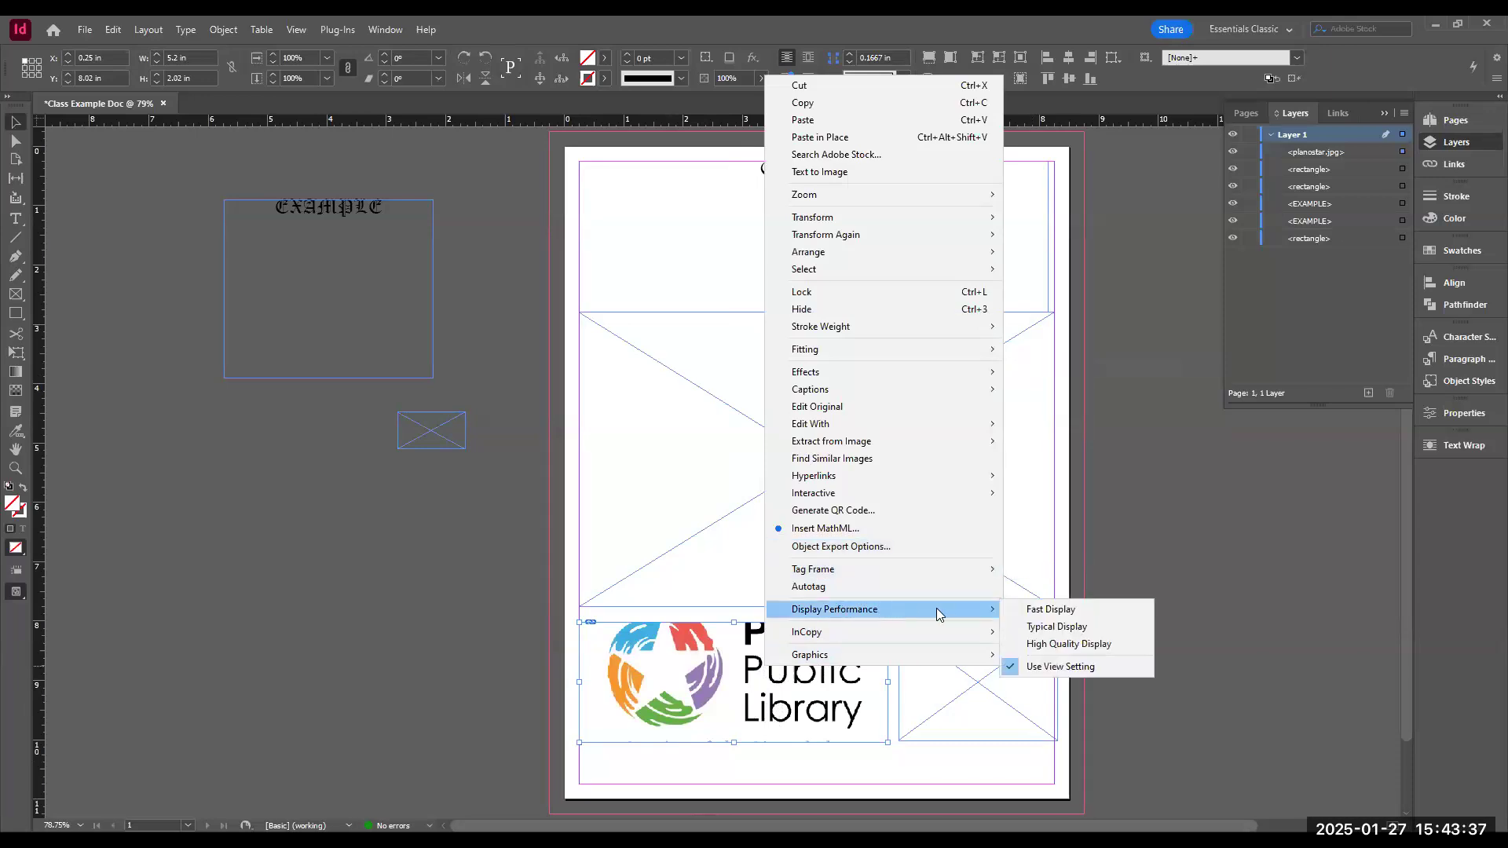
{"action": "left_click", "coordinate": [1070, 645]}
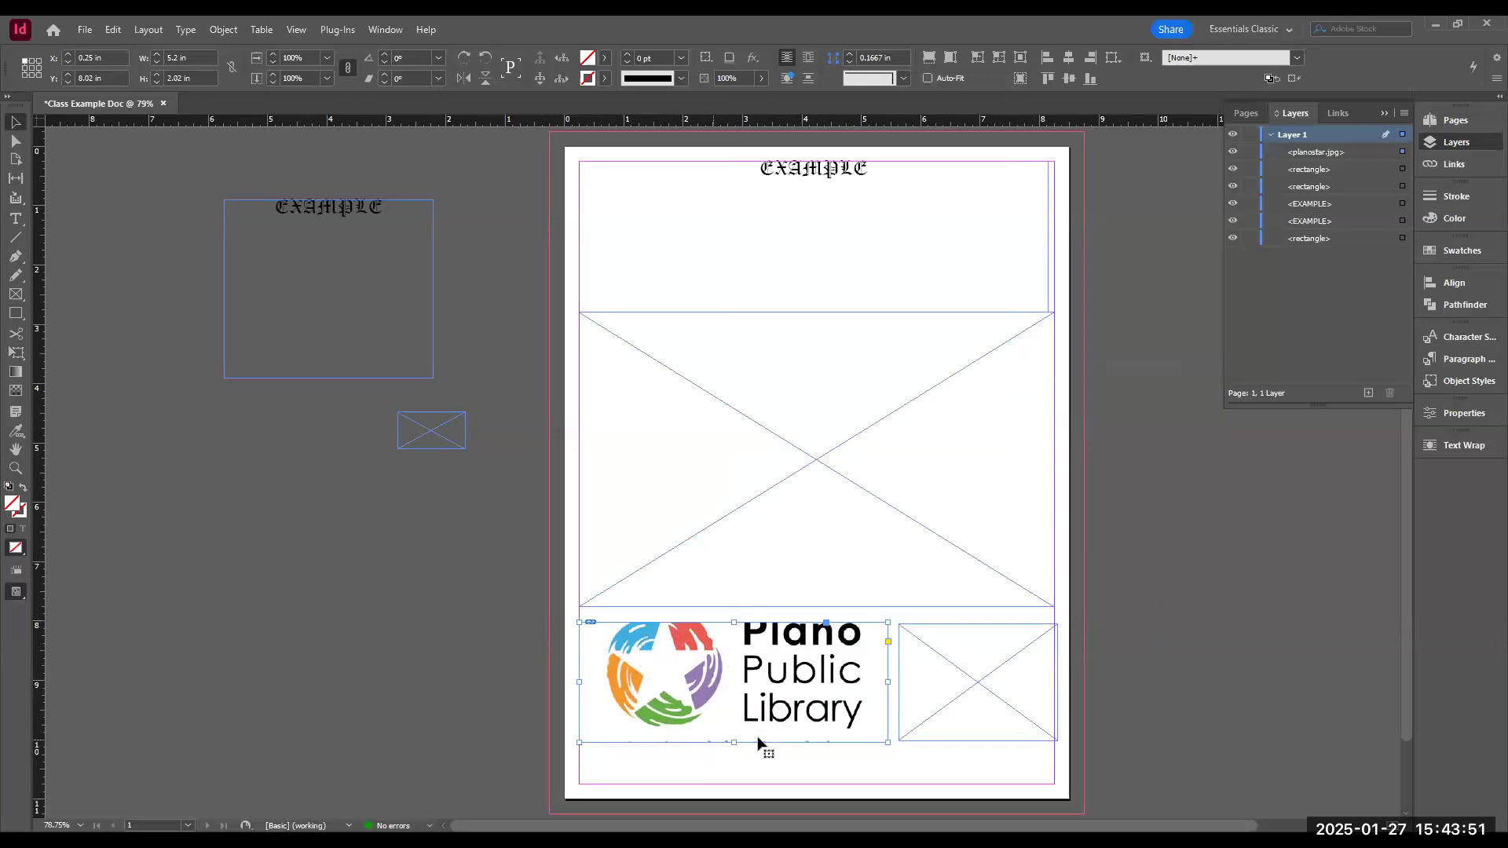
{"action": "left_click_drag", "start_coordinate": [733, 743], "coordinate": [733, 774]}
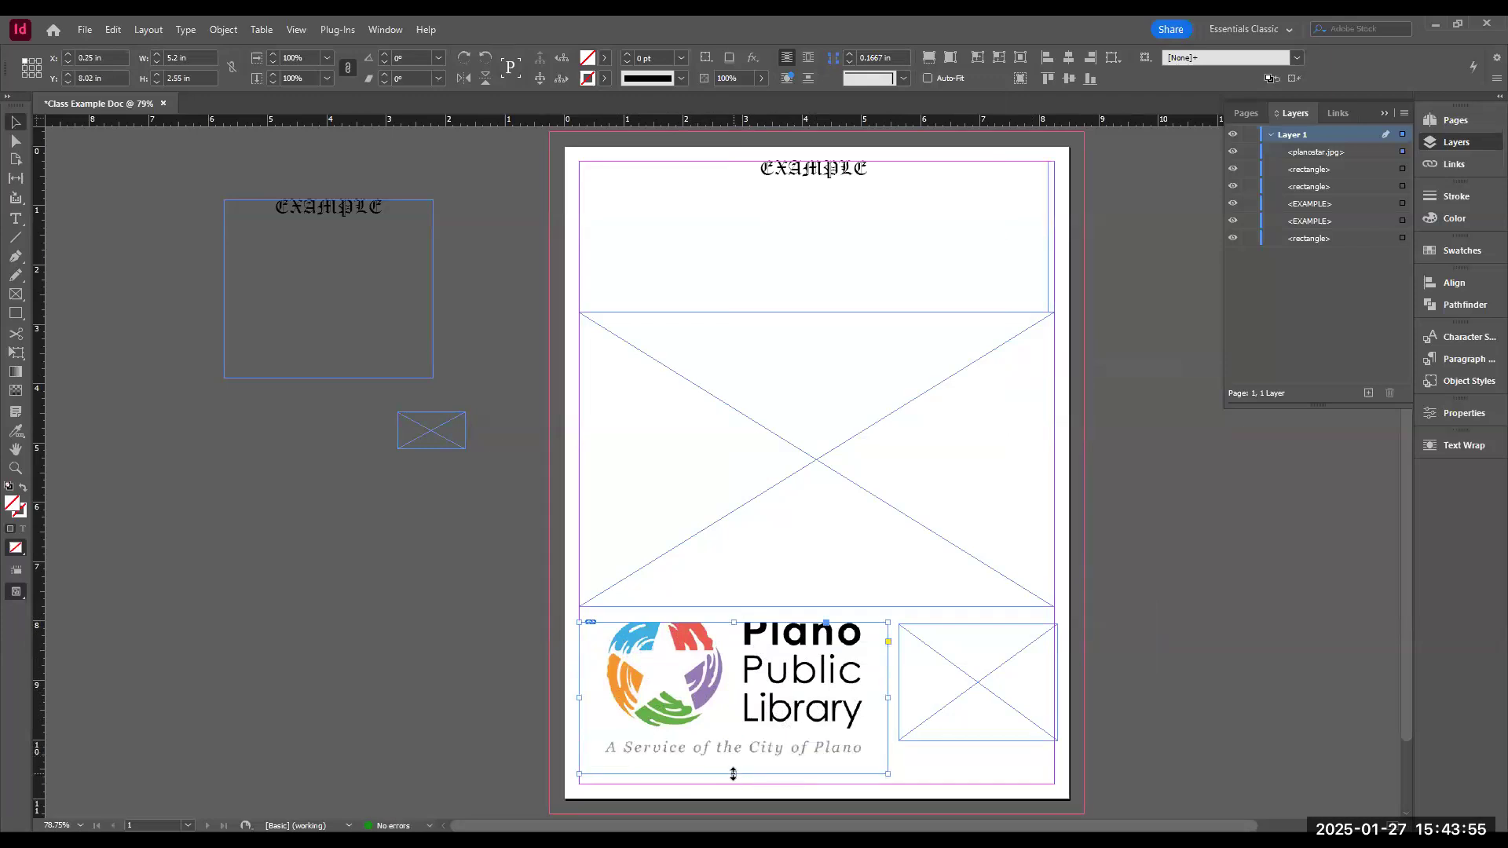
{"action": "mouse_move", "coordinate": [733, 621]}
{"action": "left_mouse_down"}
{"action": "mouse_move", "coordinate": [733, 581]}
{"action": "mouse_move", "coordinate": [736, 597]}
{"action": "left_mouse_up"}
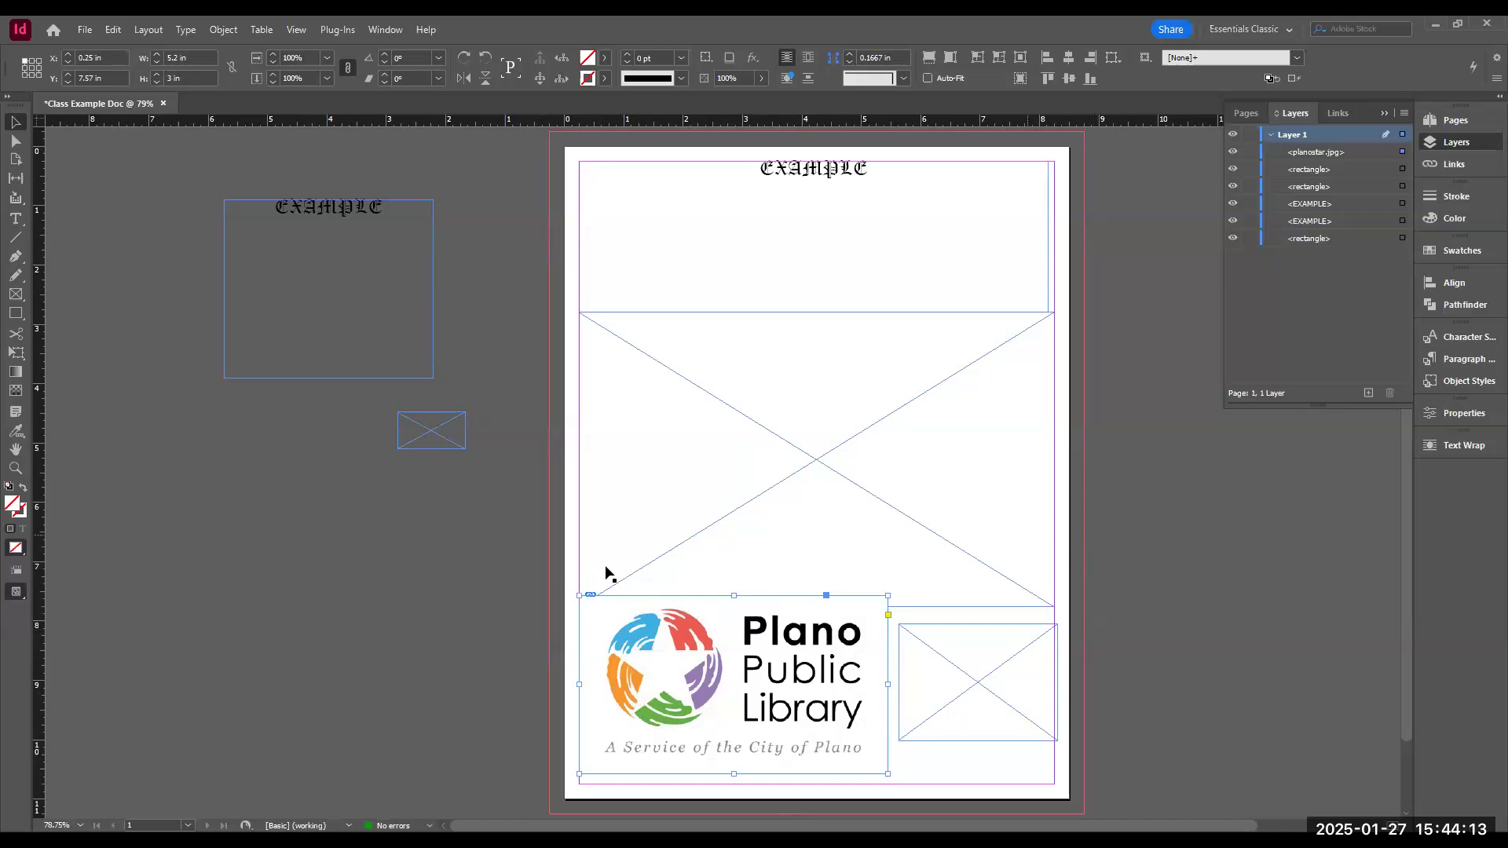
- Place "Background_White with stars.jpg" inside the medium frame beside the logo
{"action": "left_click", "coordinate": [953, 673]}
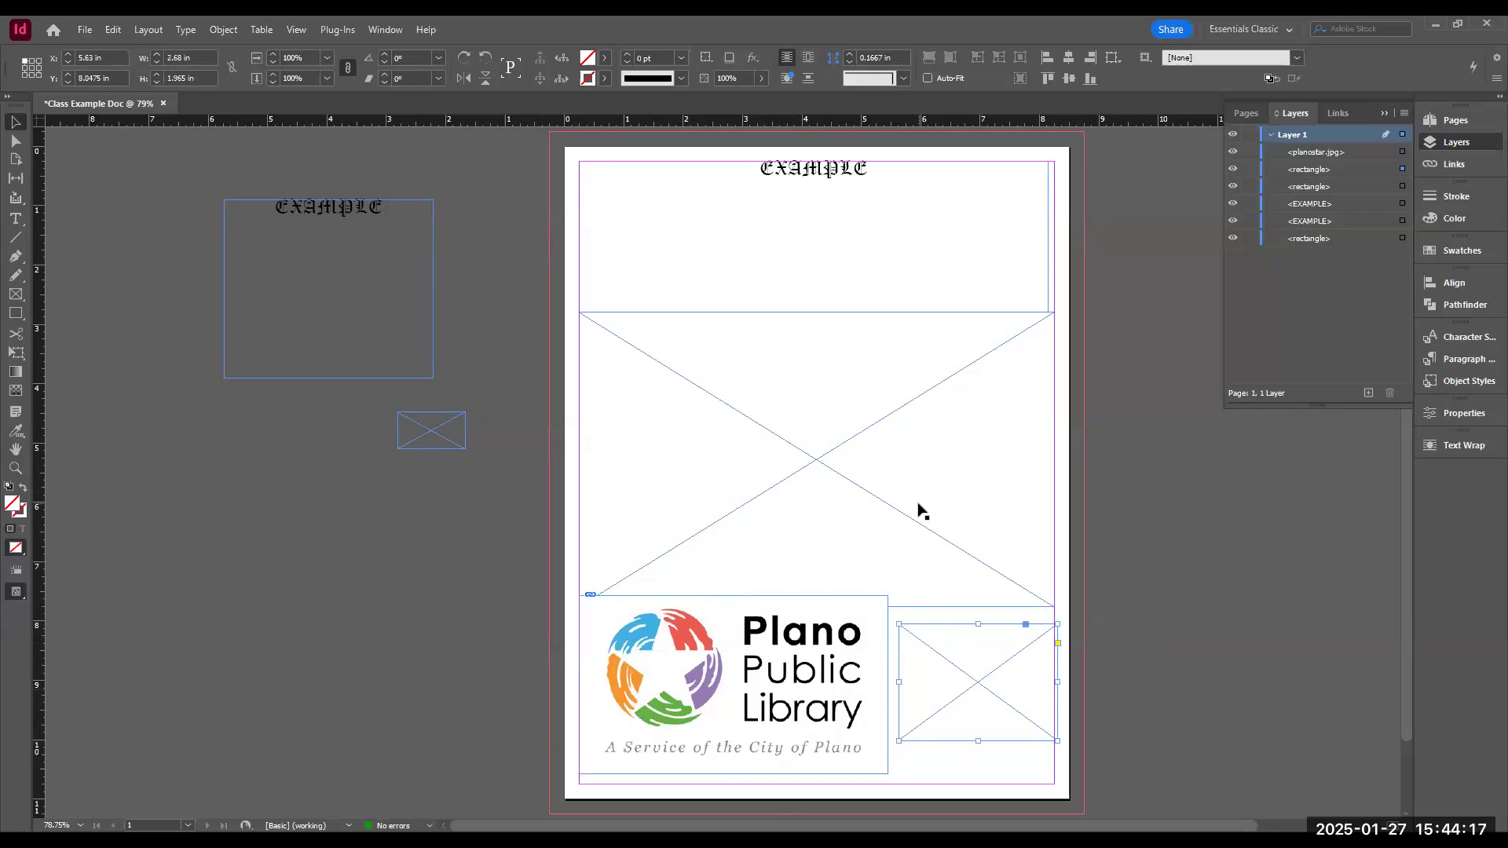
{"action": "left_click", "coordinate": [84, 29]}
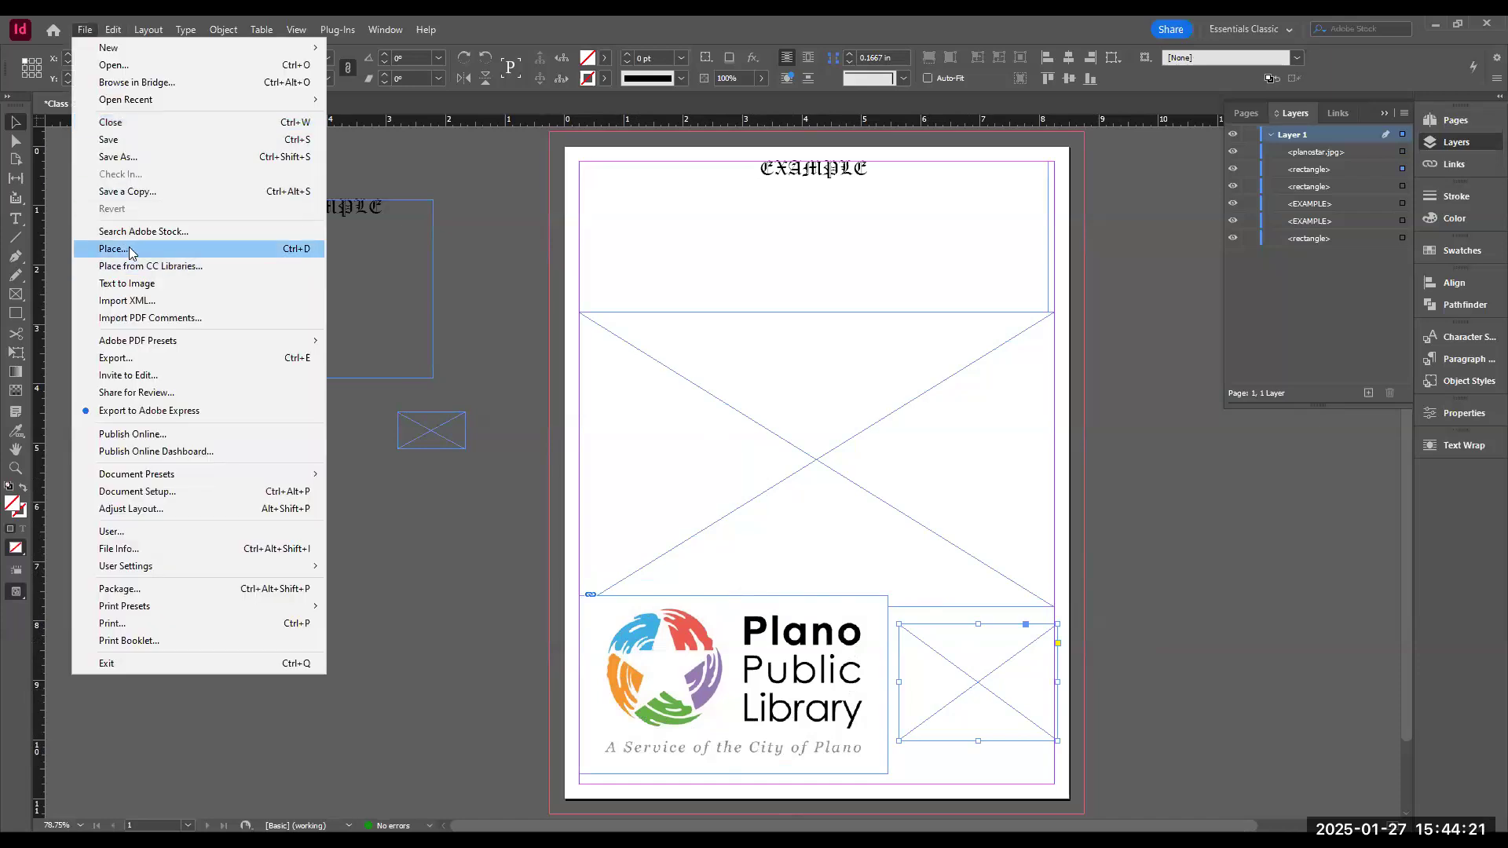
{"action": "left_click", "coordinate": [135, 250]}
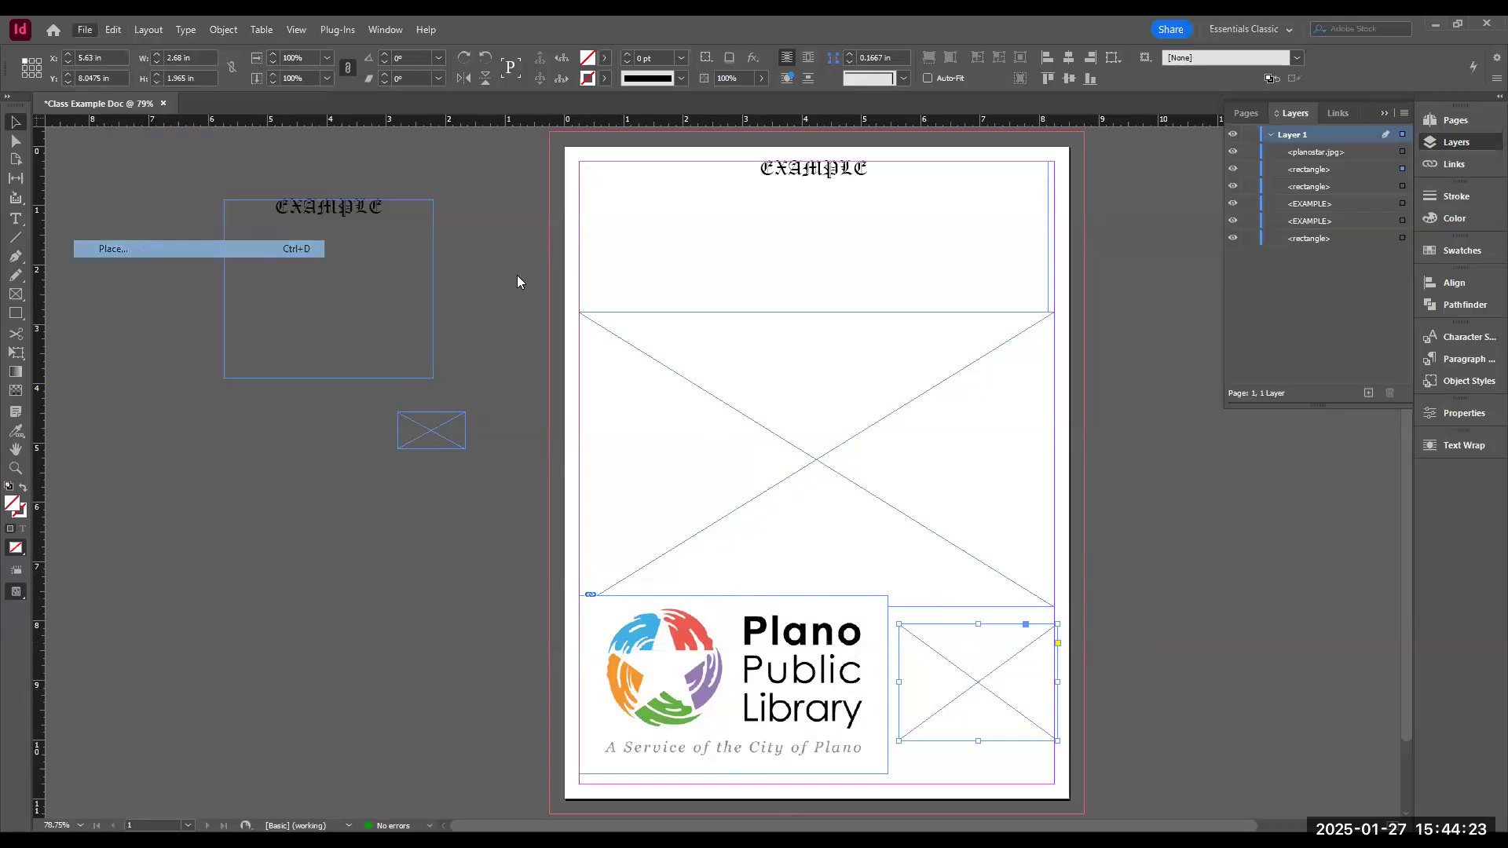
{"action": "left_click", "coordinate": [724, 367]}
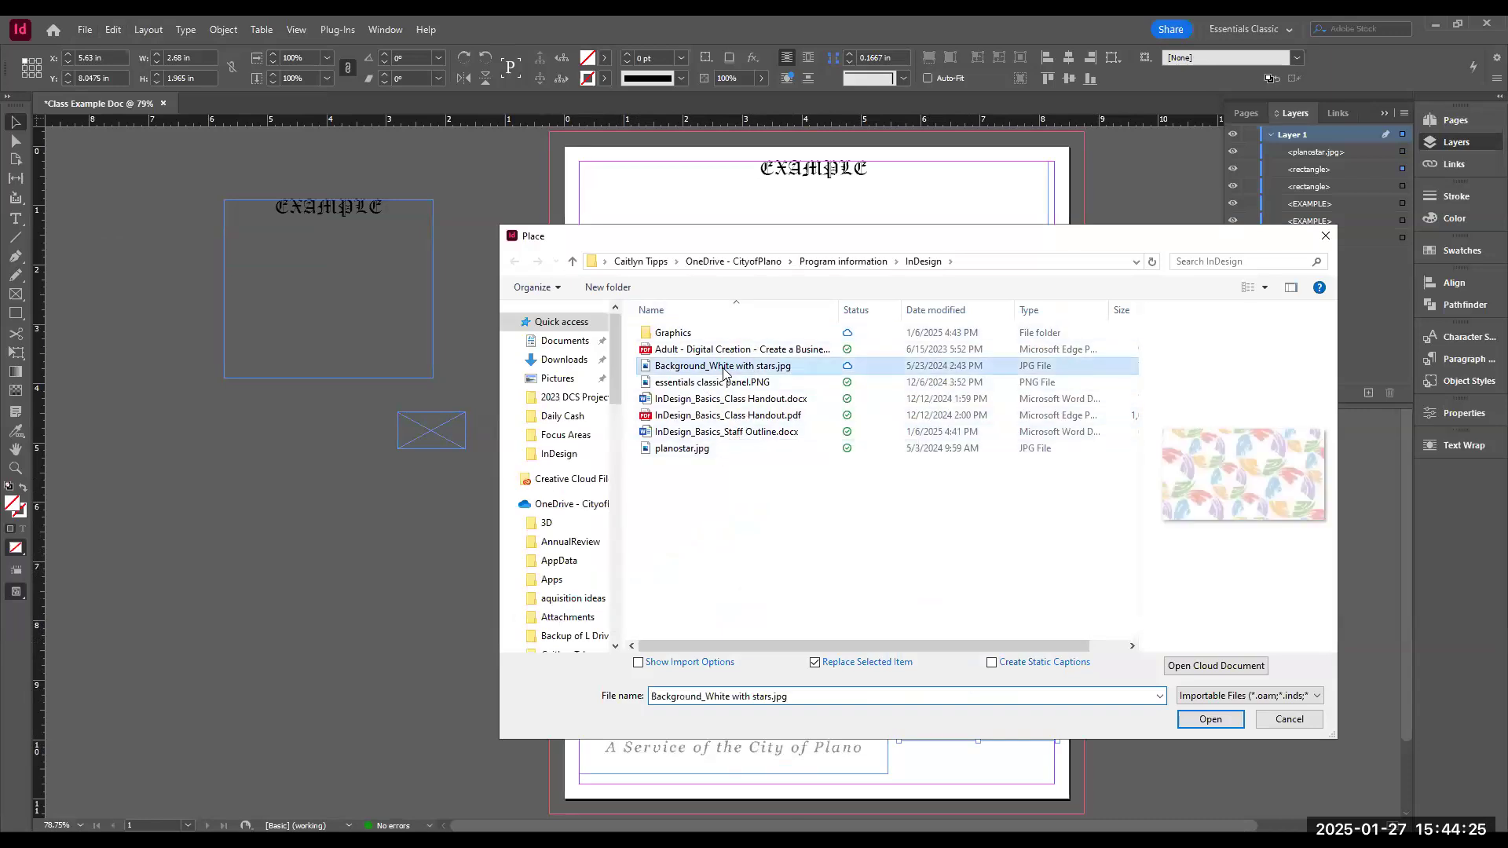
{"action": "double_click", "coordinate": [703, 369]}
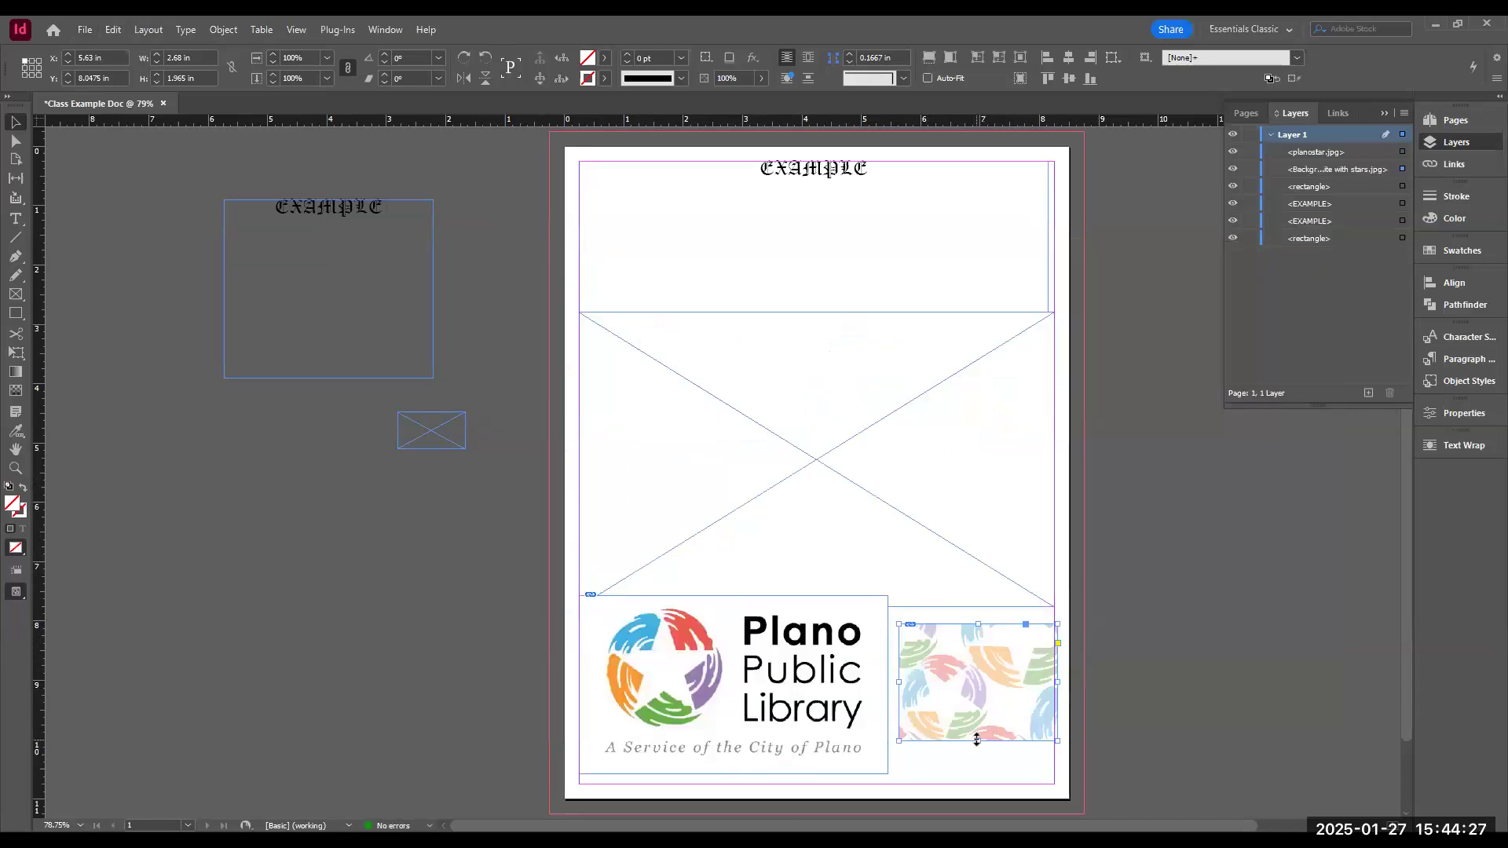
- Scale the star-pattern image with the Fill Frame Proportionally fitting option
{"action": "right_click", "coordinate": [999, 679]}
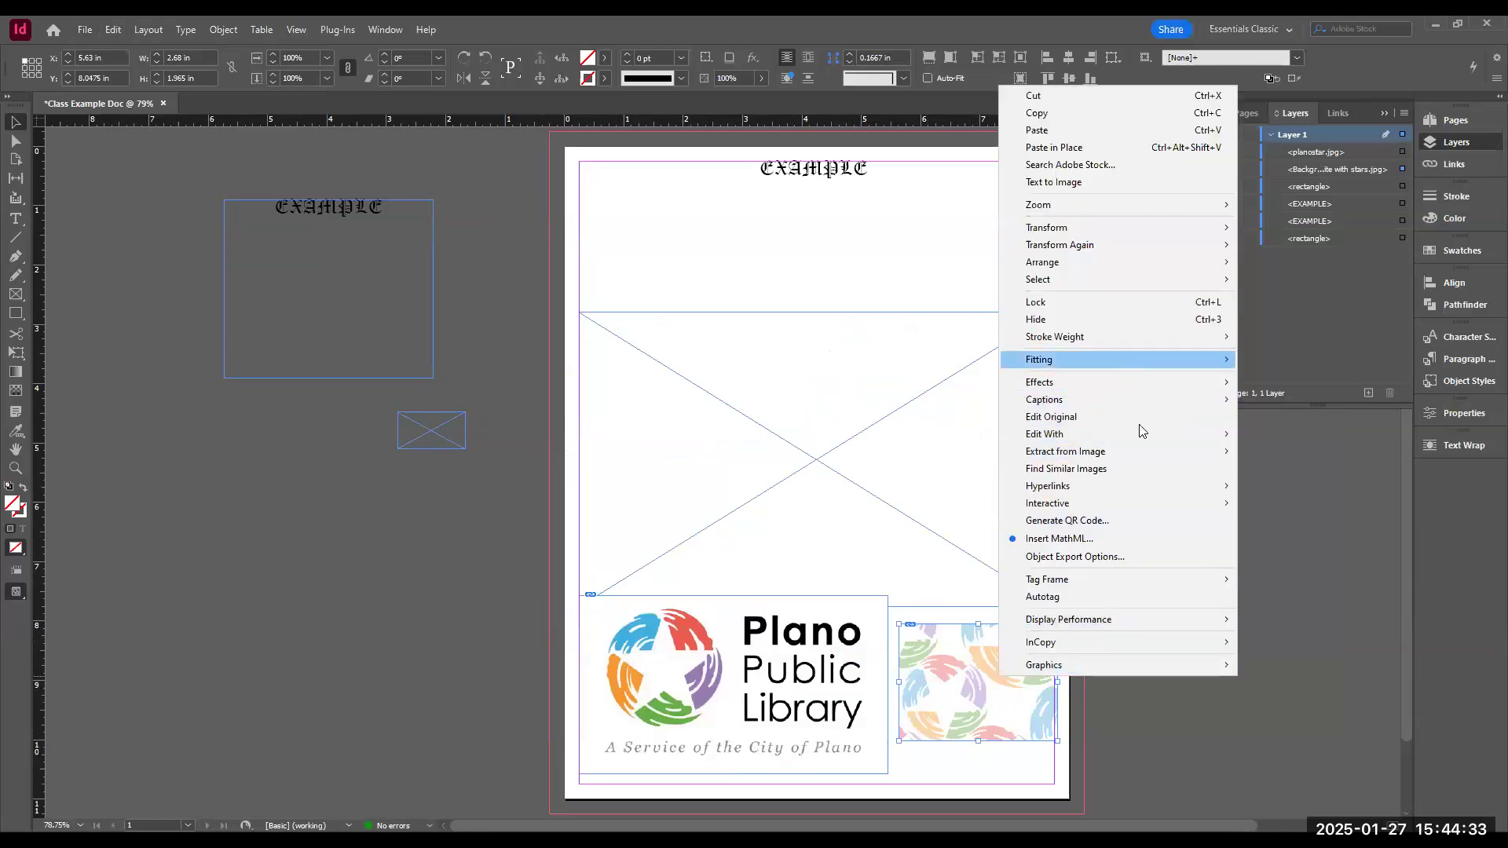
{"action": "mouse_move", "coordinate": [1126, 360]}
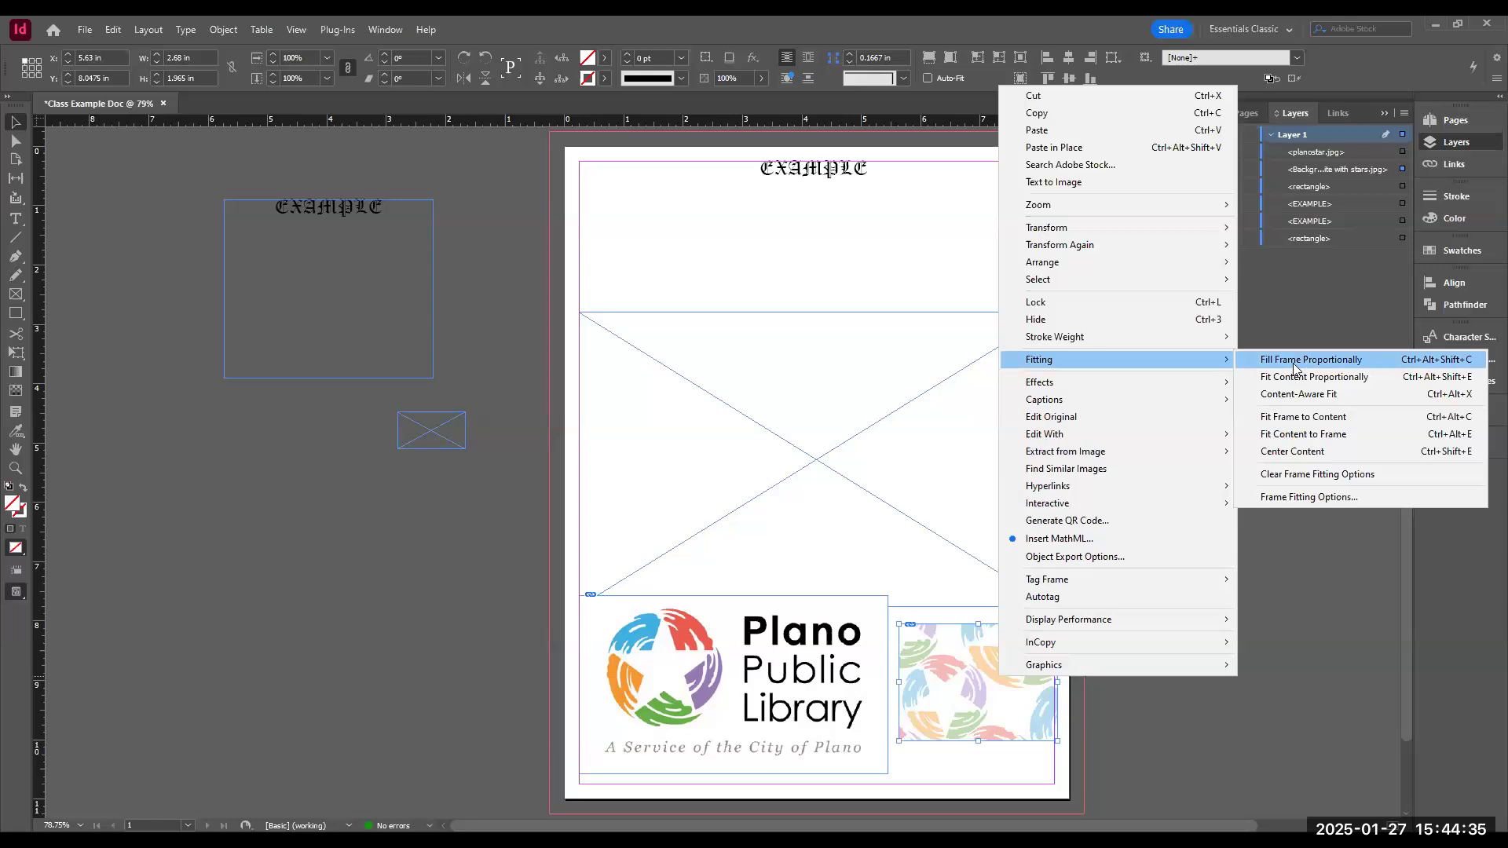
{"action": "left_click", "coordinate": [1311, 359]}
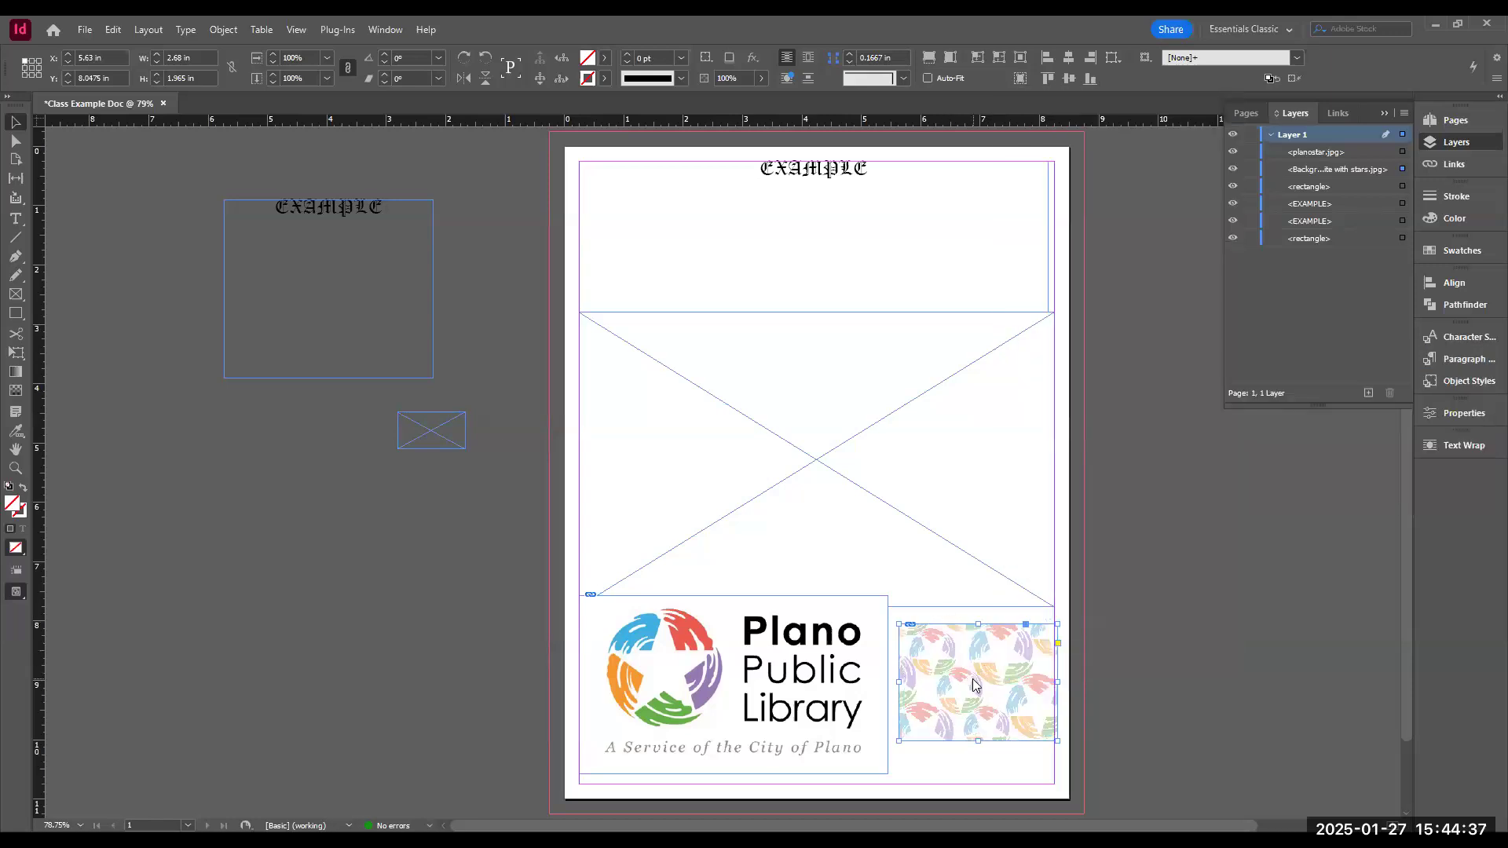
- Apply the Fit Content Proportionally fitting to the star-pattern image beside the logo
{"action": "right_click", "coordinate": [972, 678]}
{"action": "mouse_move", "coordinate": [1115, 361]}
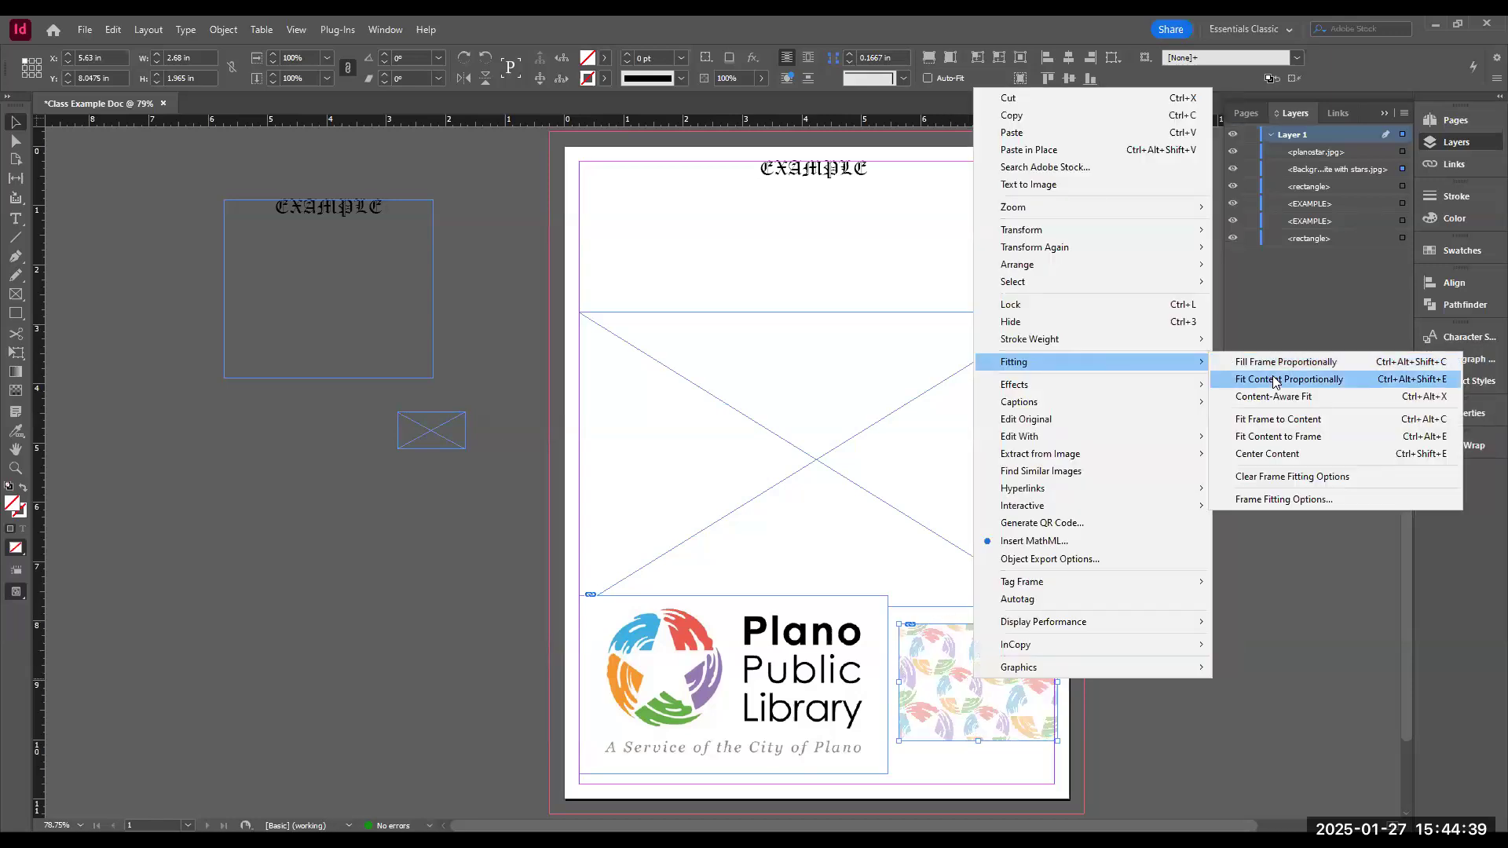
{"action": "left_click", "coordinate": [1274, 379]}
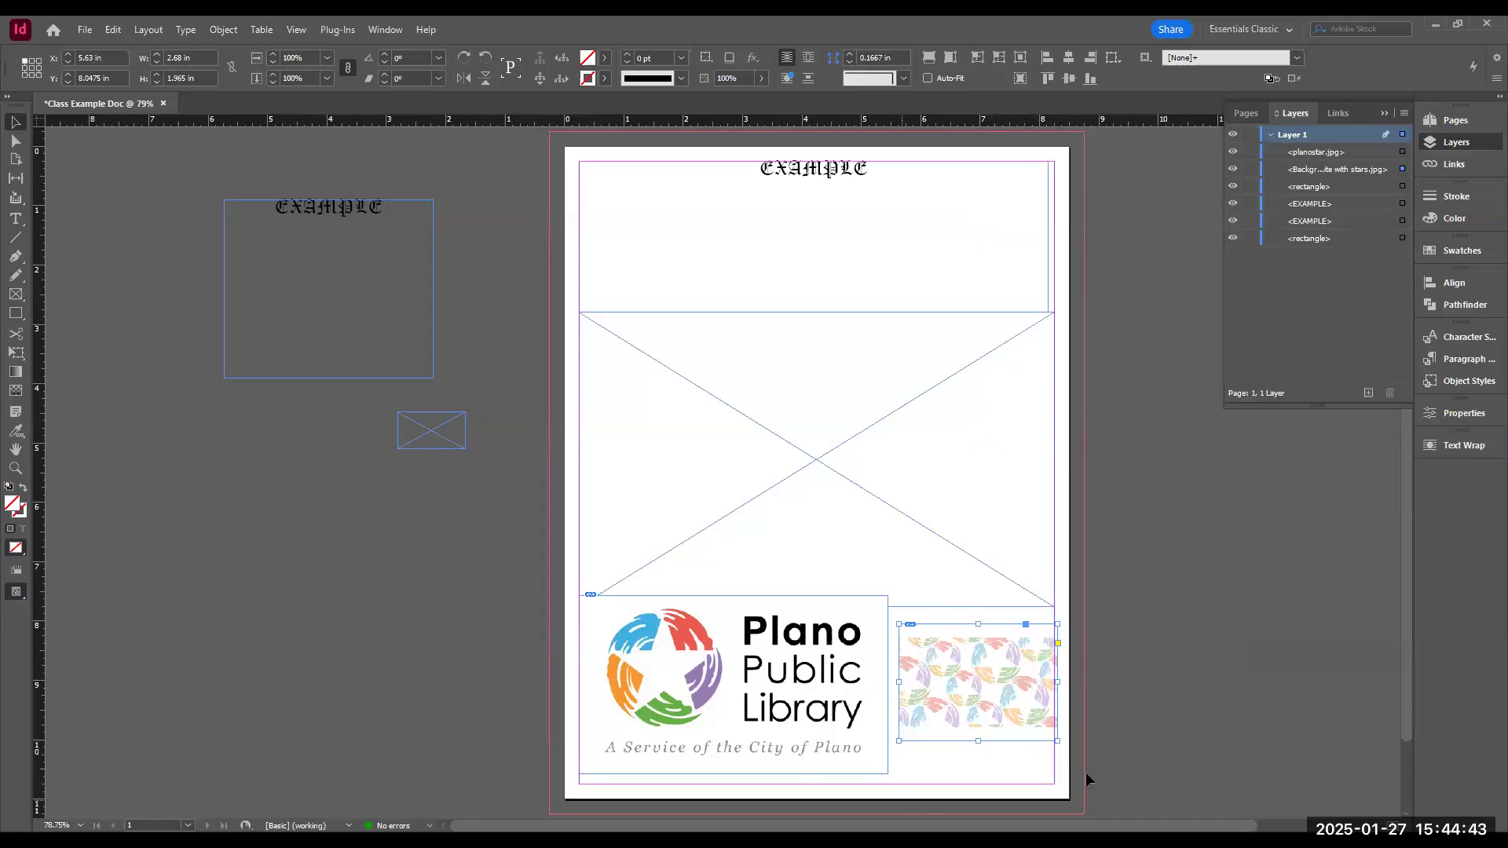
- Try the Fit Frame to Content option on the star-pattern image, and undo it
{"action": "right_click", "coordinate": [968, 677]}
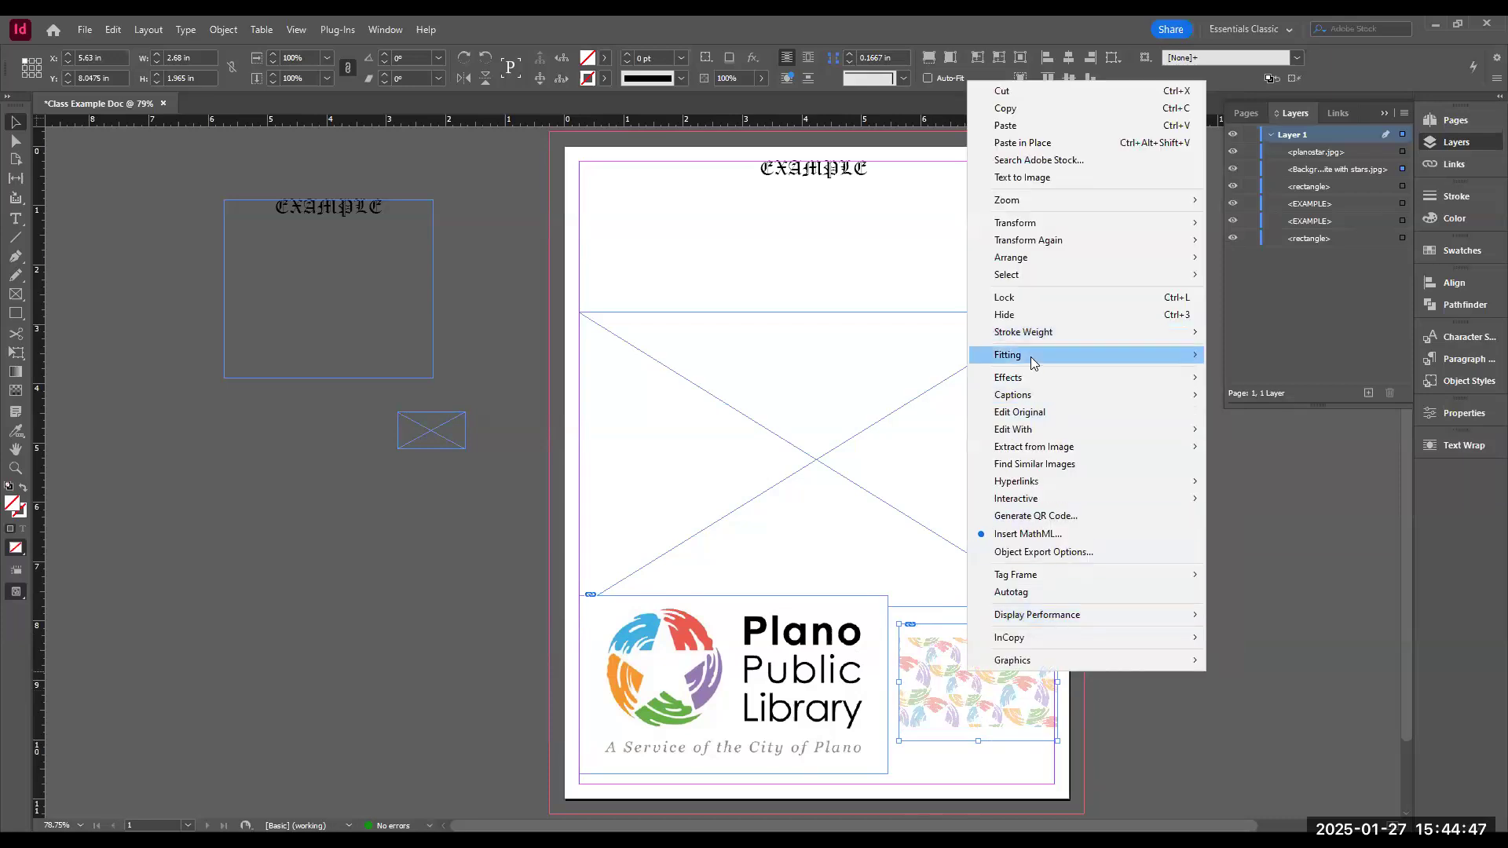
{"action": "mouse_move", "coordinate": [1098, 362]}
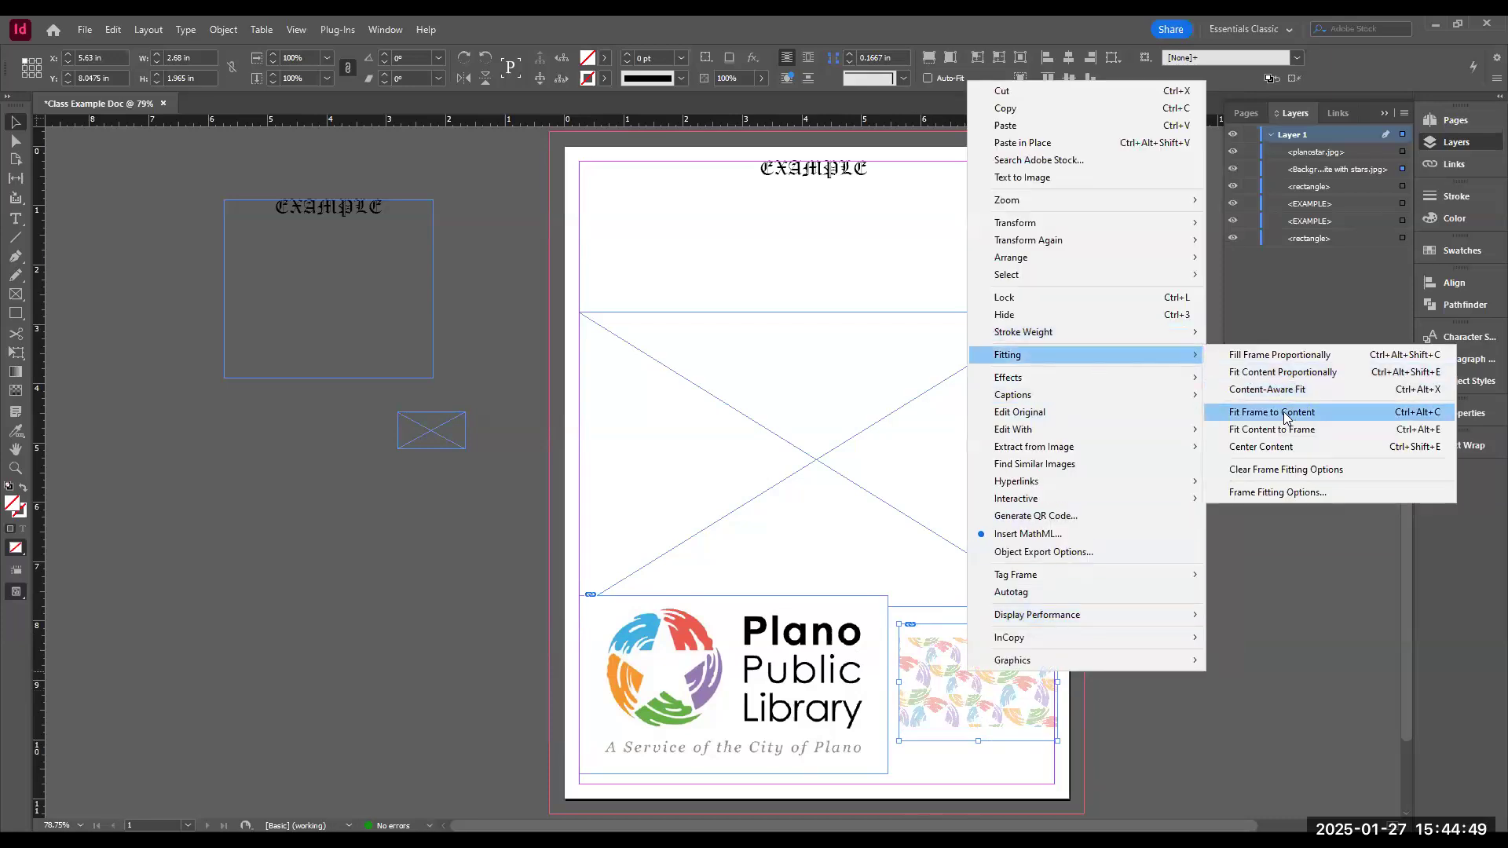
{"action": "left_click", "coordinate": [1287, 414]}
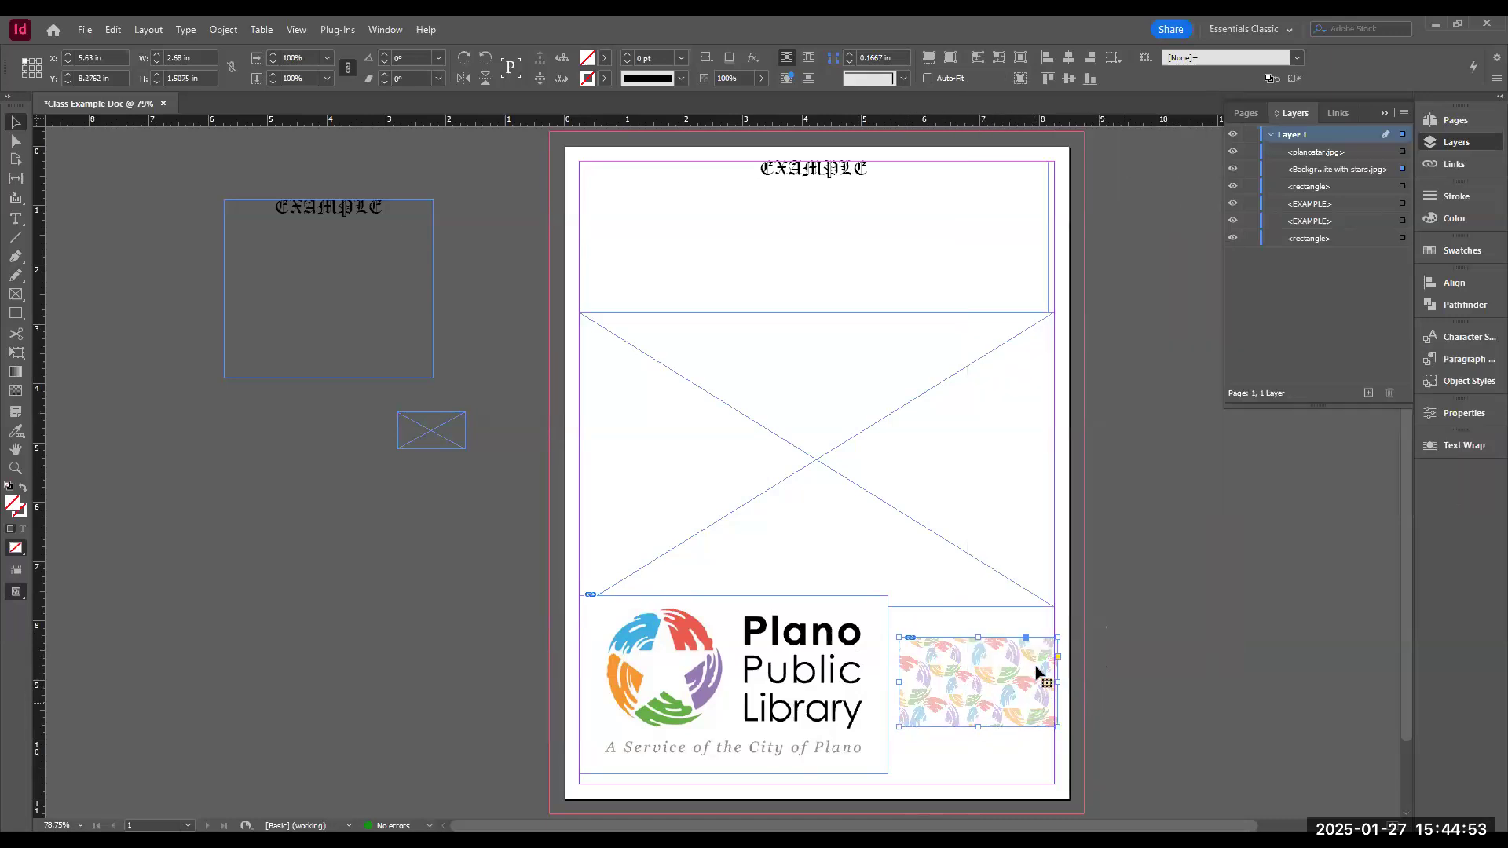
{"action": "key", "text": "ctrl+z"}
- Try the Fit Content to Frame option on the star-pattern image, and undo it
{"action": "right_click", "coordinate": [979, 680]}
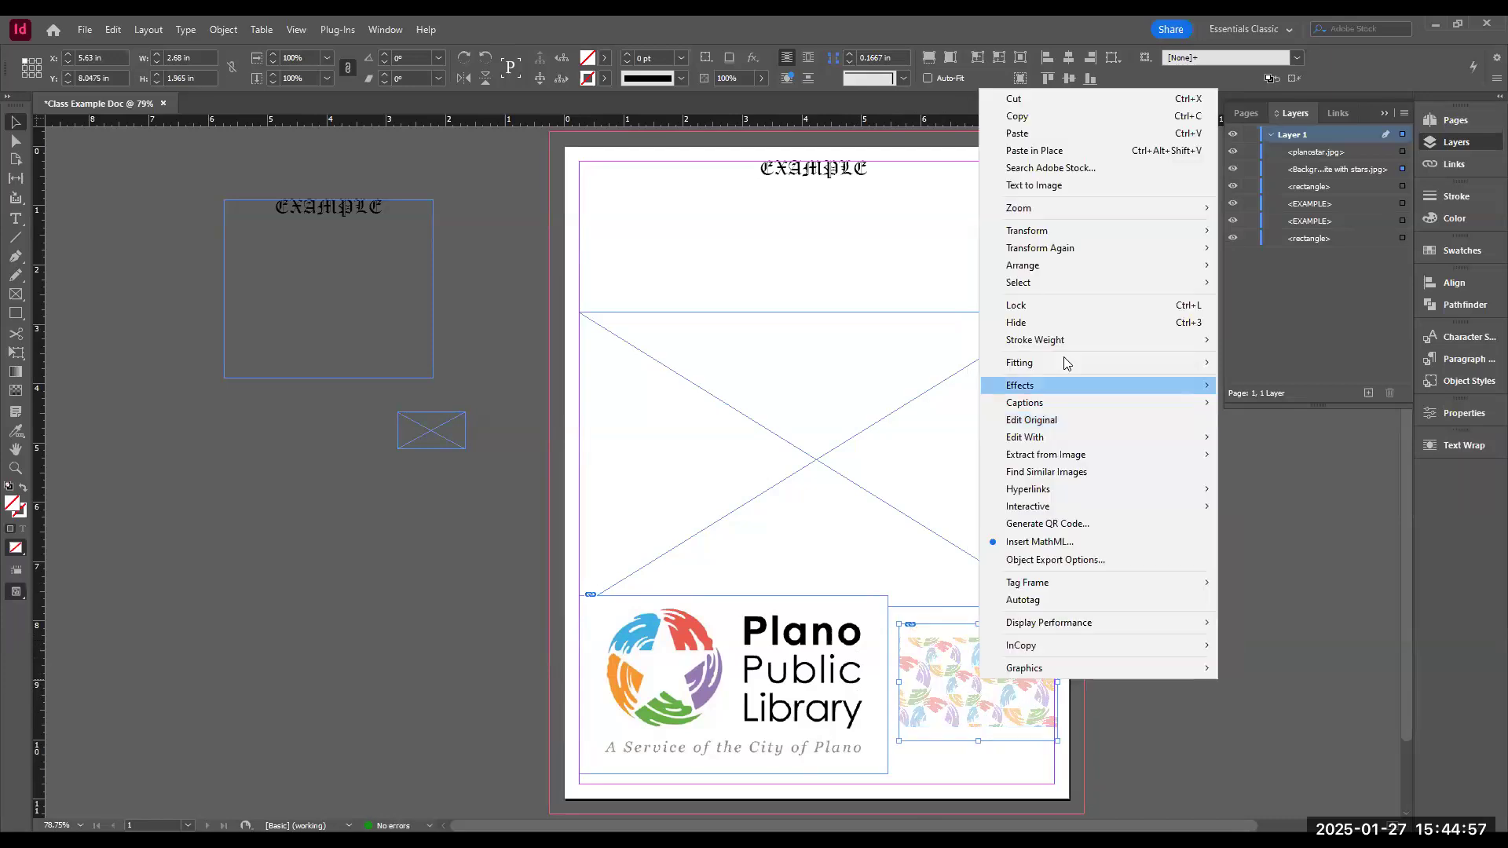
{"action": "mouse_move", "coordinate": [1067, 363]}
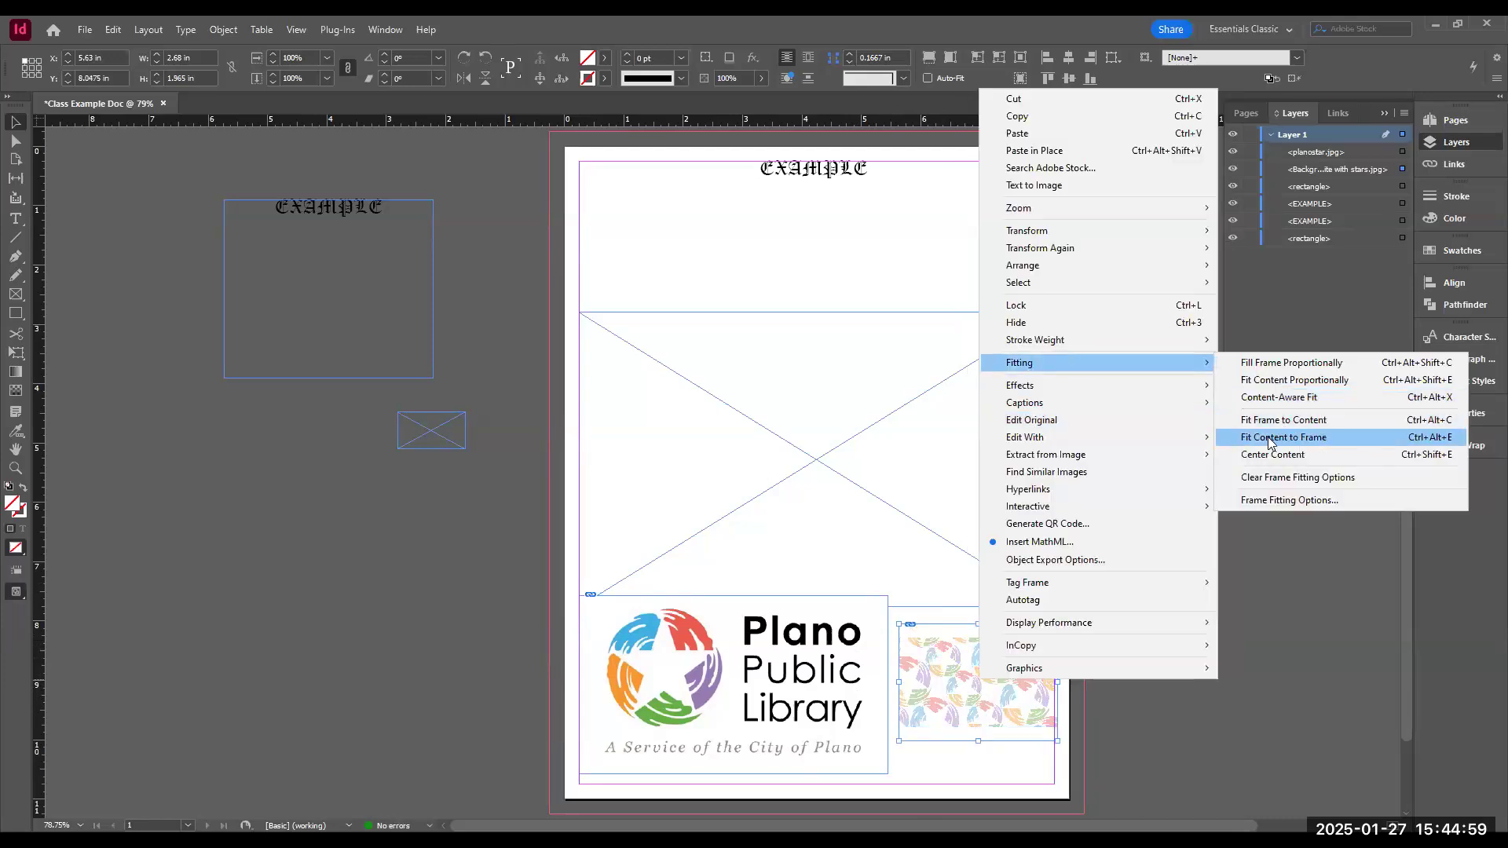
{"action": "left_click", "coordinate": [1267, 442]}
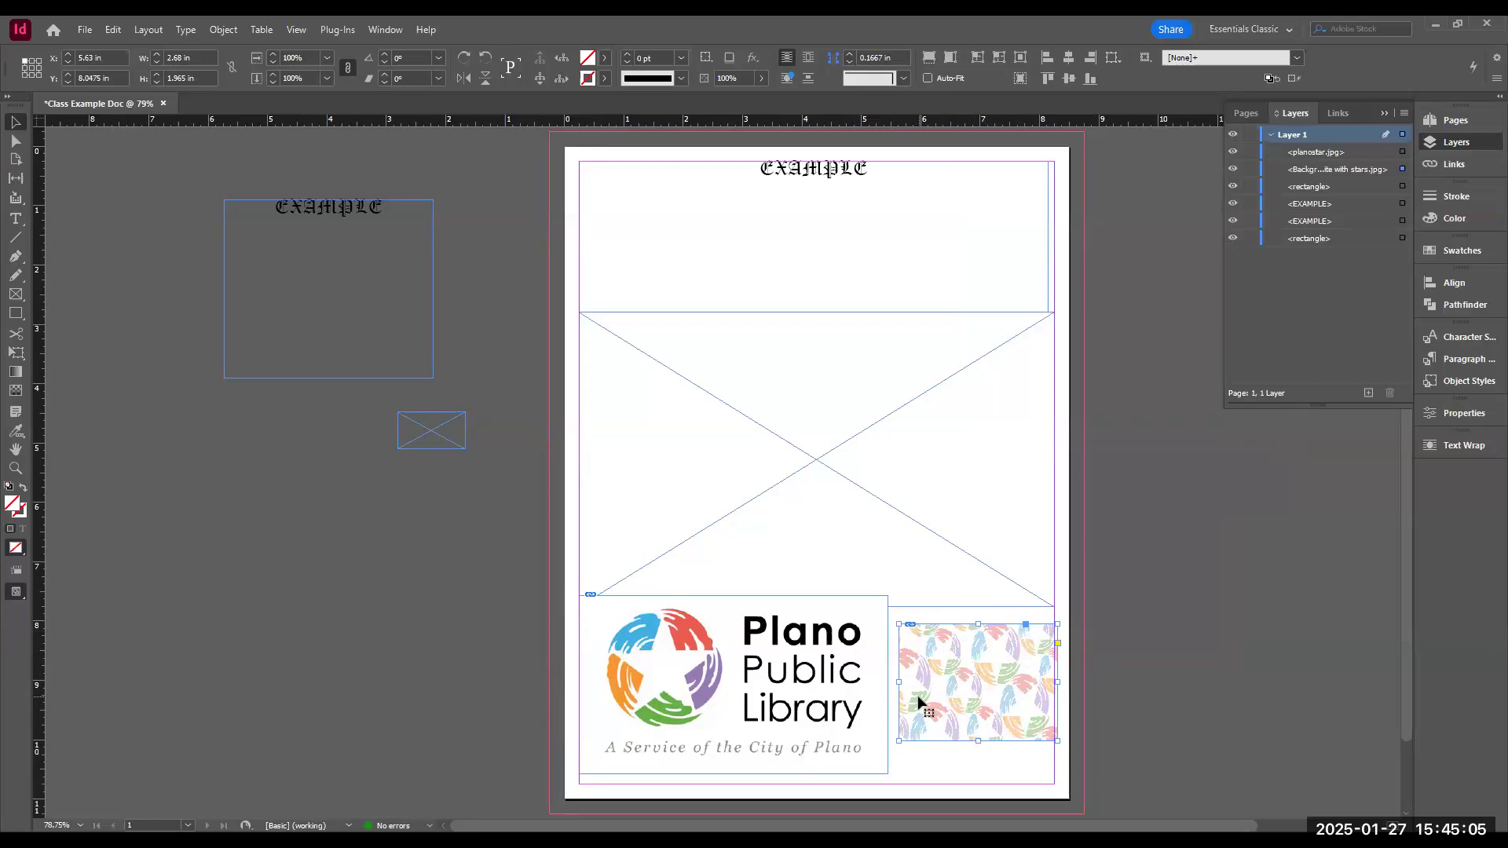
{"action": "key", "text": "ctrl+z"}
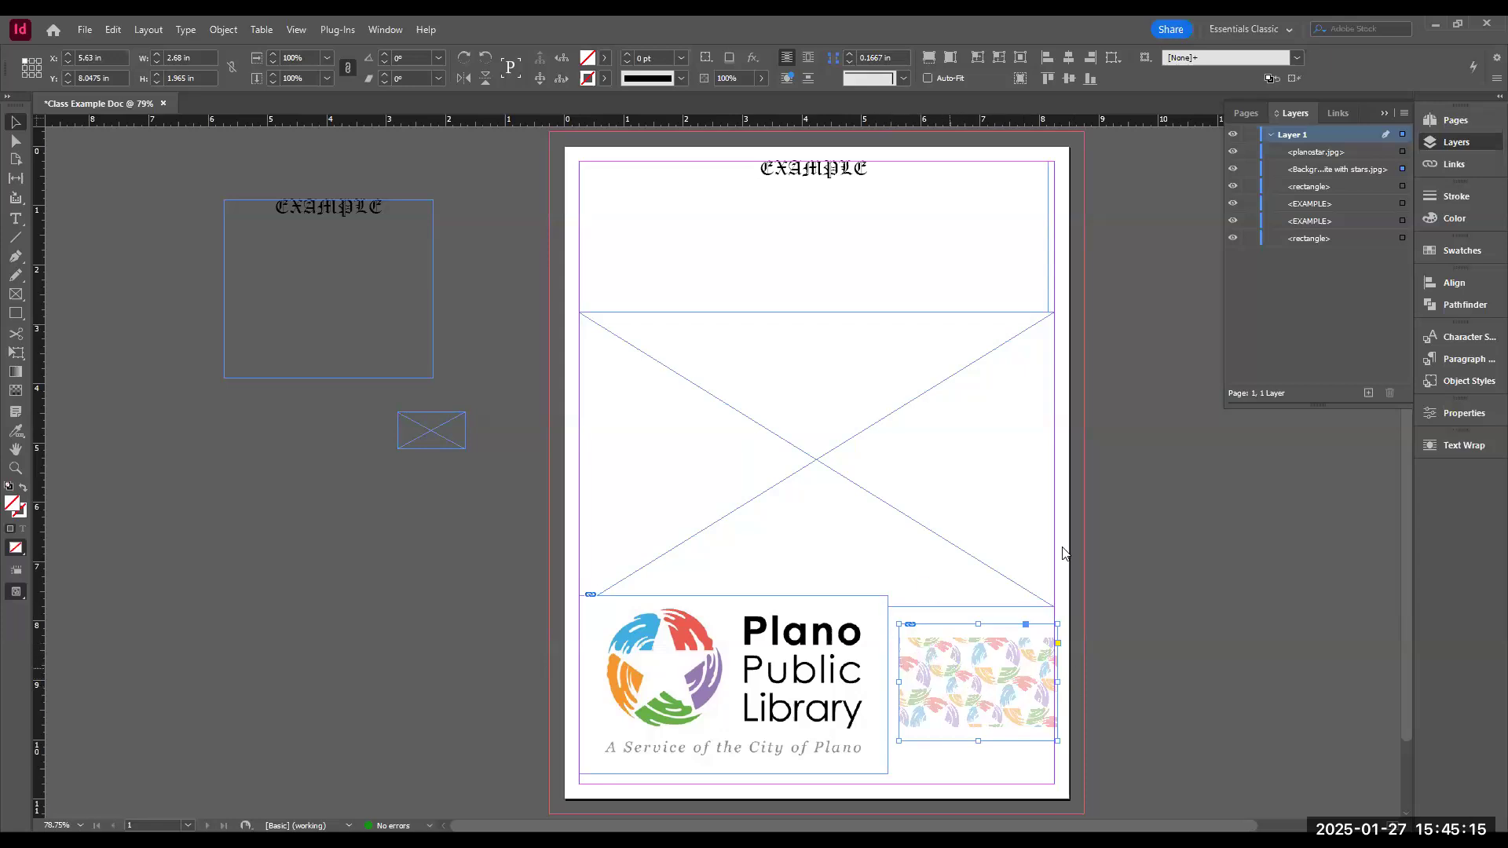
- Apply the Center Content fitting to the star-pattern image
{"action": "right_click", "coordinate": [948, 672]}
{"action": "mouse_move", "coordinate": [1243, 363]}
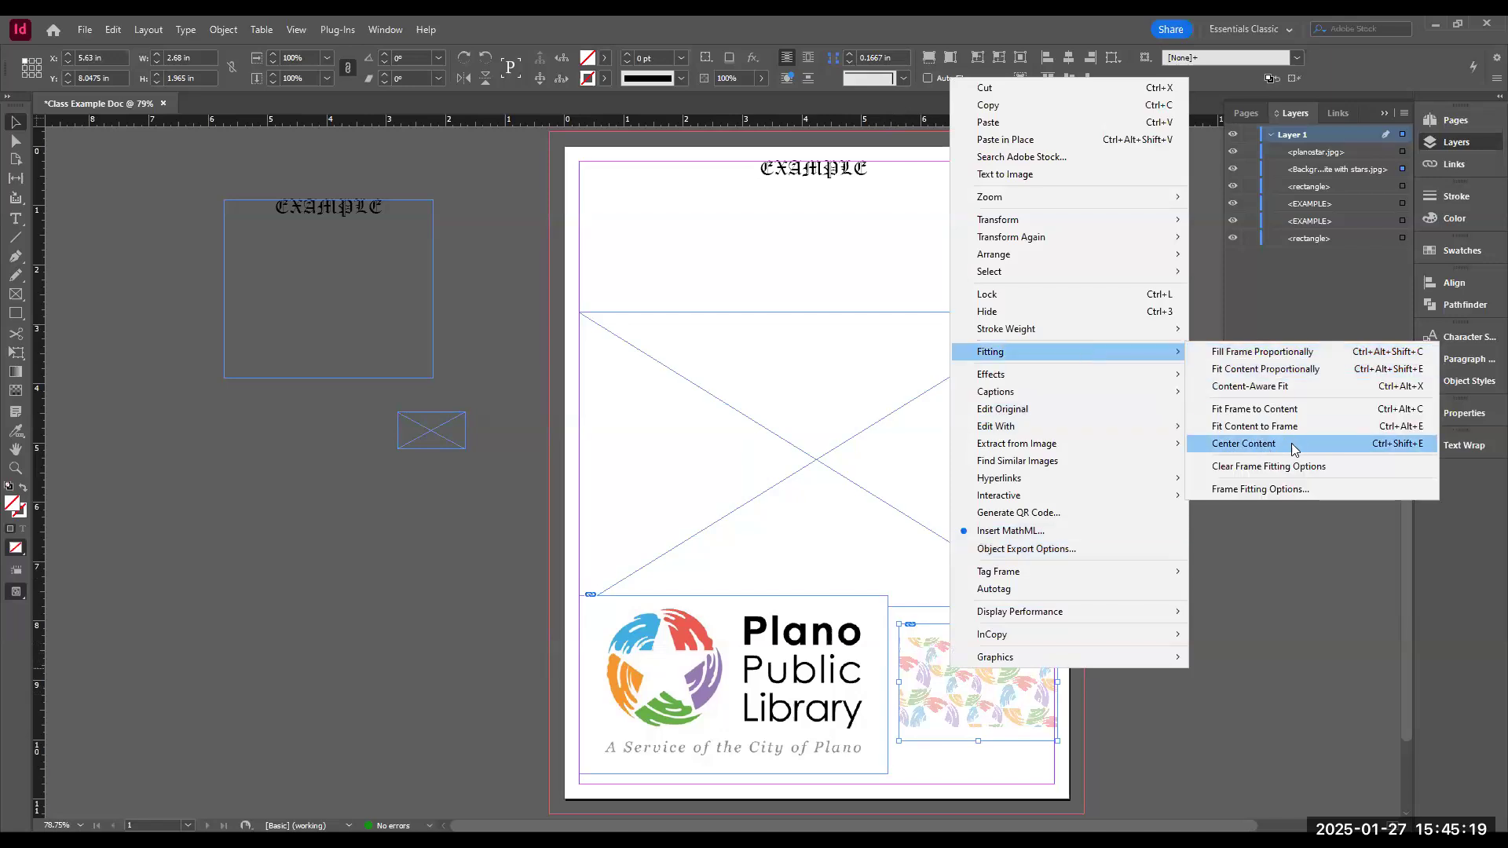
{"action": "left_click", "coordinate": [1287, 447]}
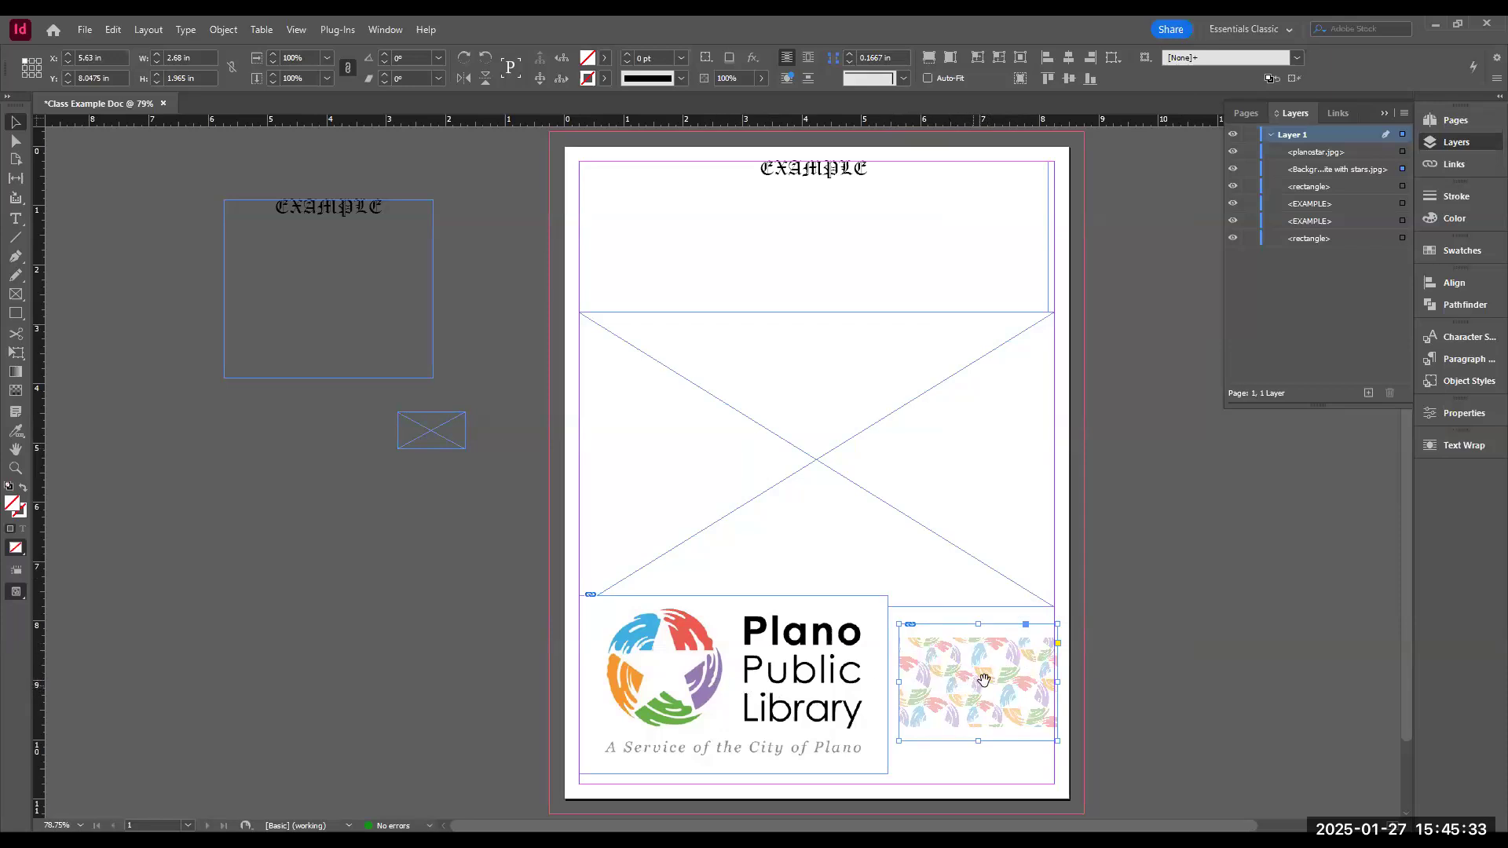
- Shift the star pattern off-centre inside its frame, and return it to the frame's middle with the Direct Selection tool, leaving nothing selected
{"action": "left_click_drag", "start_coordinate": [974, 680], "coordinate": [938, 640]}
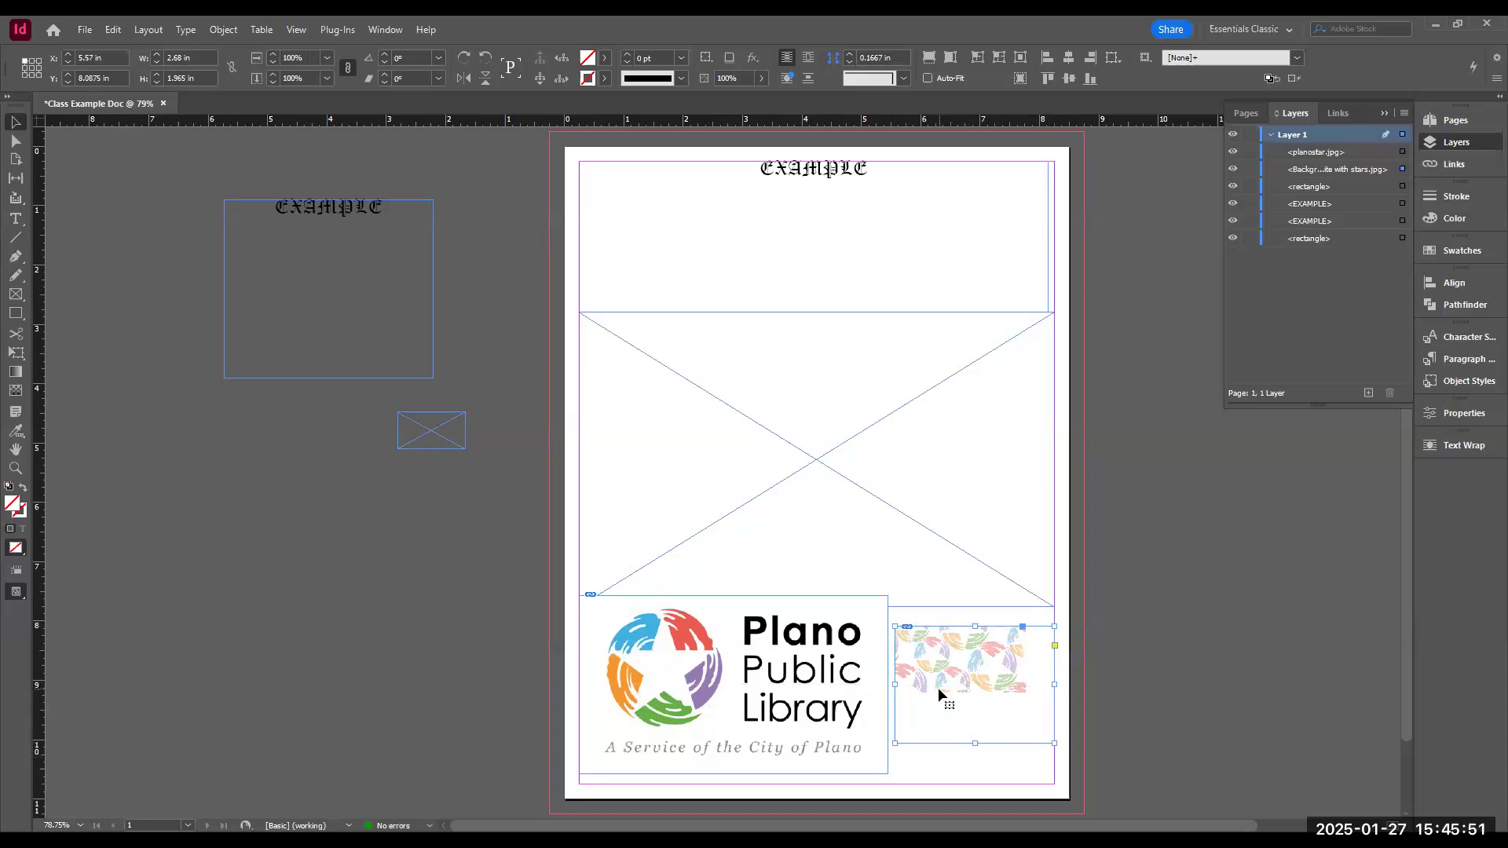
{"action": "left_click", "coordinate": [16, 144]}
{"action": "left_click_drag", "start_coordinate": [948, 644], "coordinate": [979, 693]}
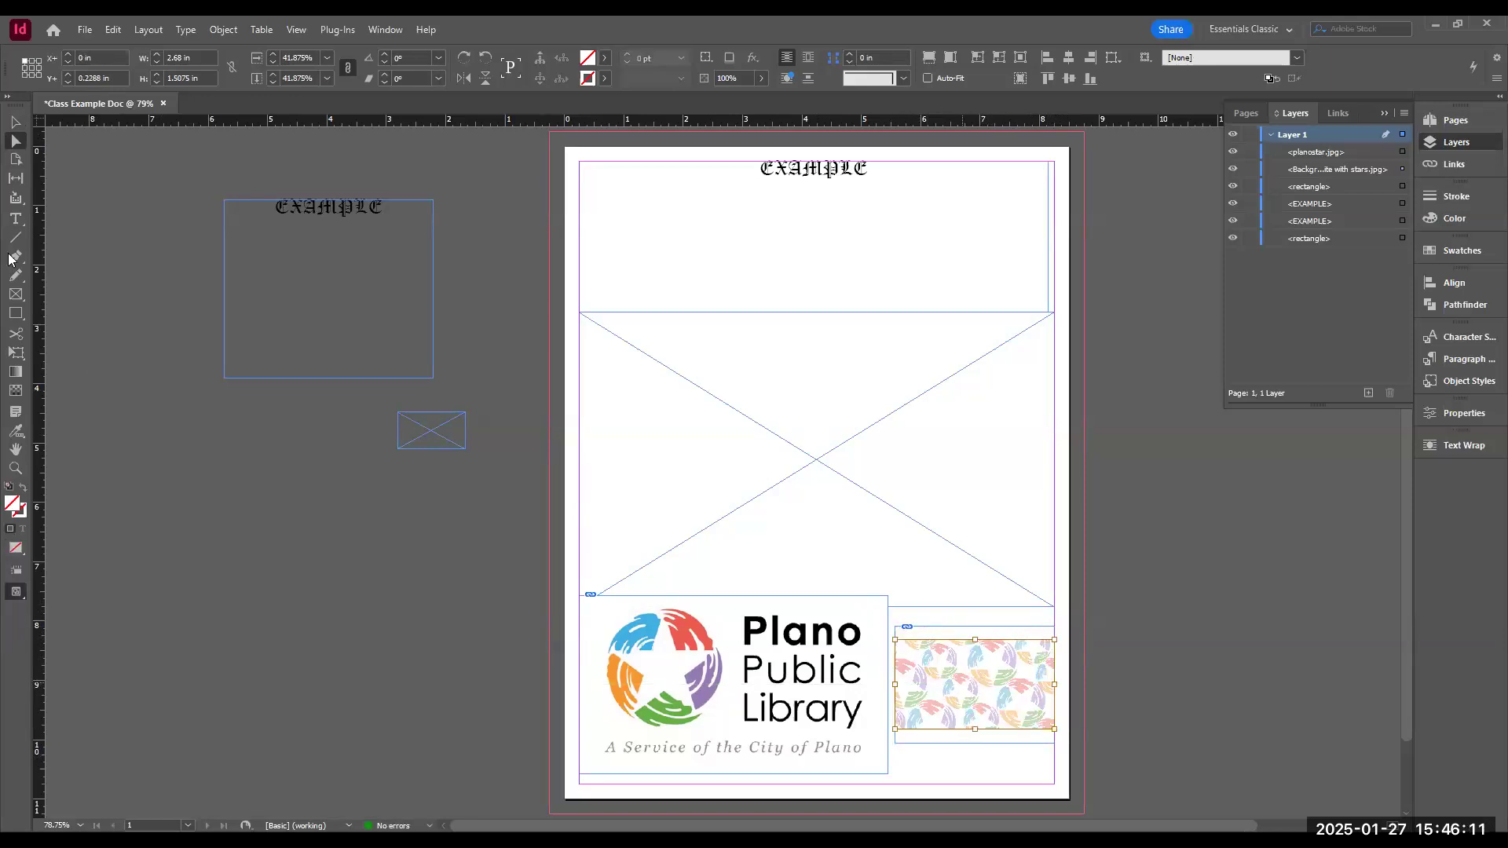
{"action": "left_click", "coordinate": [13, 124]}
{"action": "left_click", "coordinate": [994, 753]}
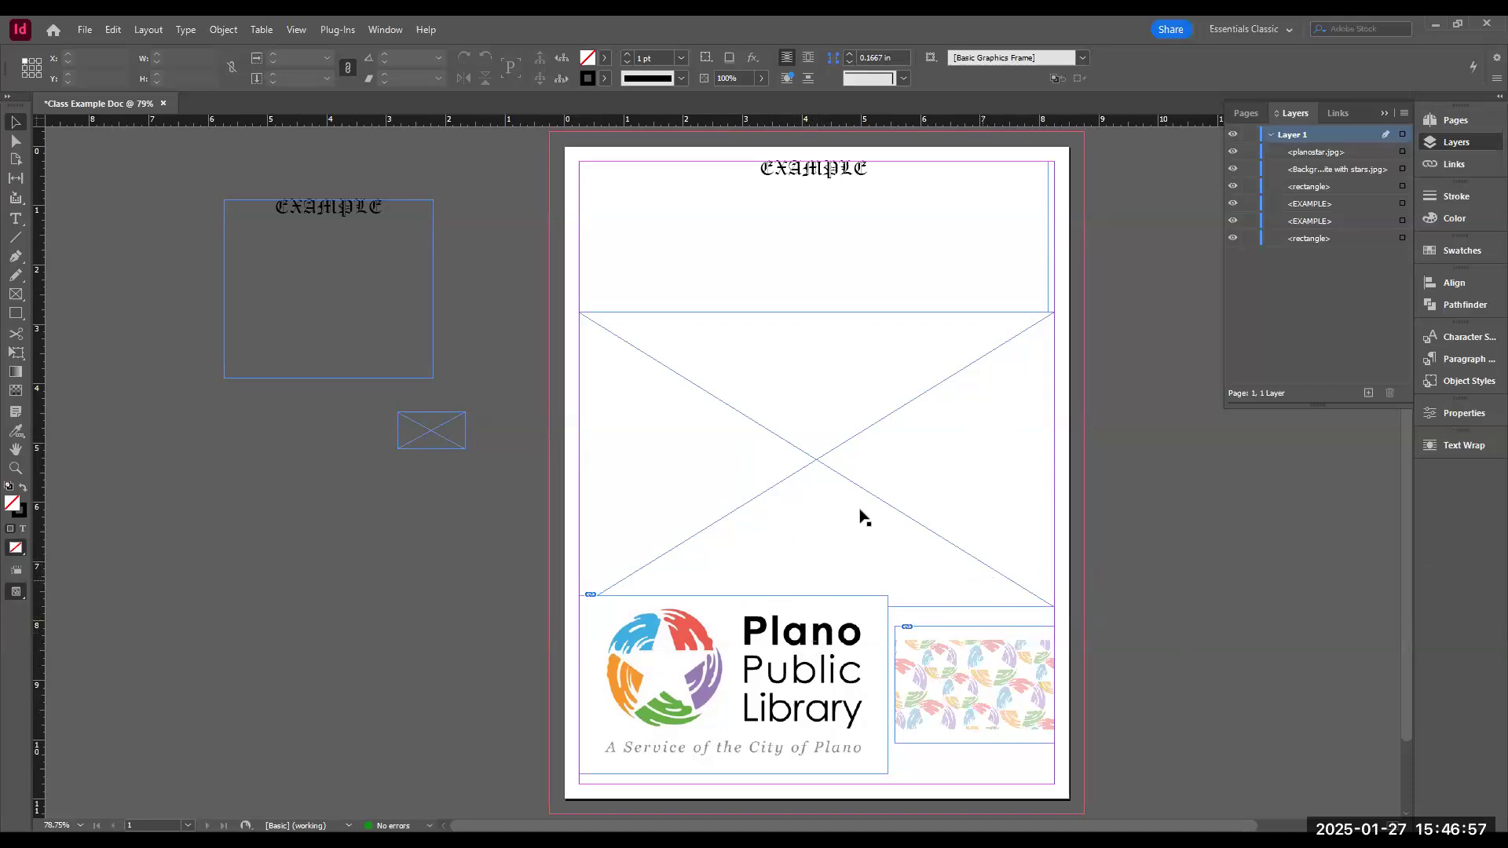
- Fill the EXAMPLE text frame on the page with light green, C=40 M=0 Y=62 K=0
{"action": "left_click", "coordinate": [802, 432]}
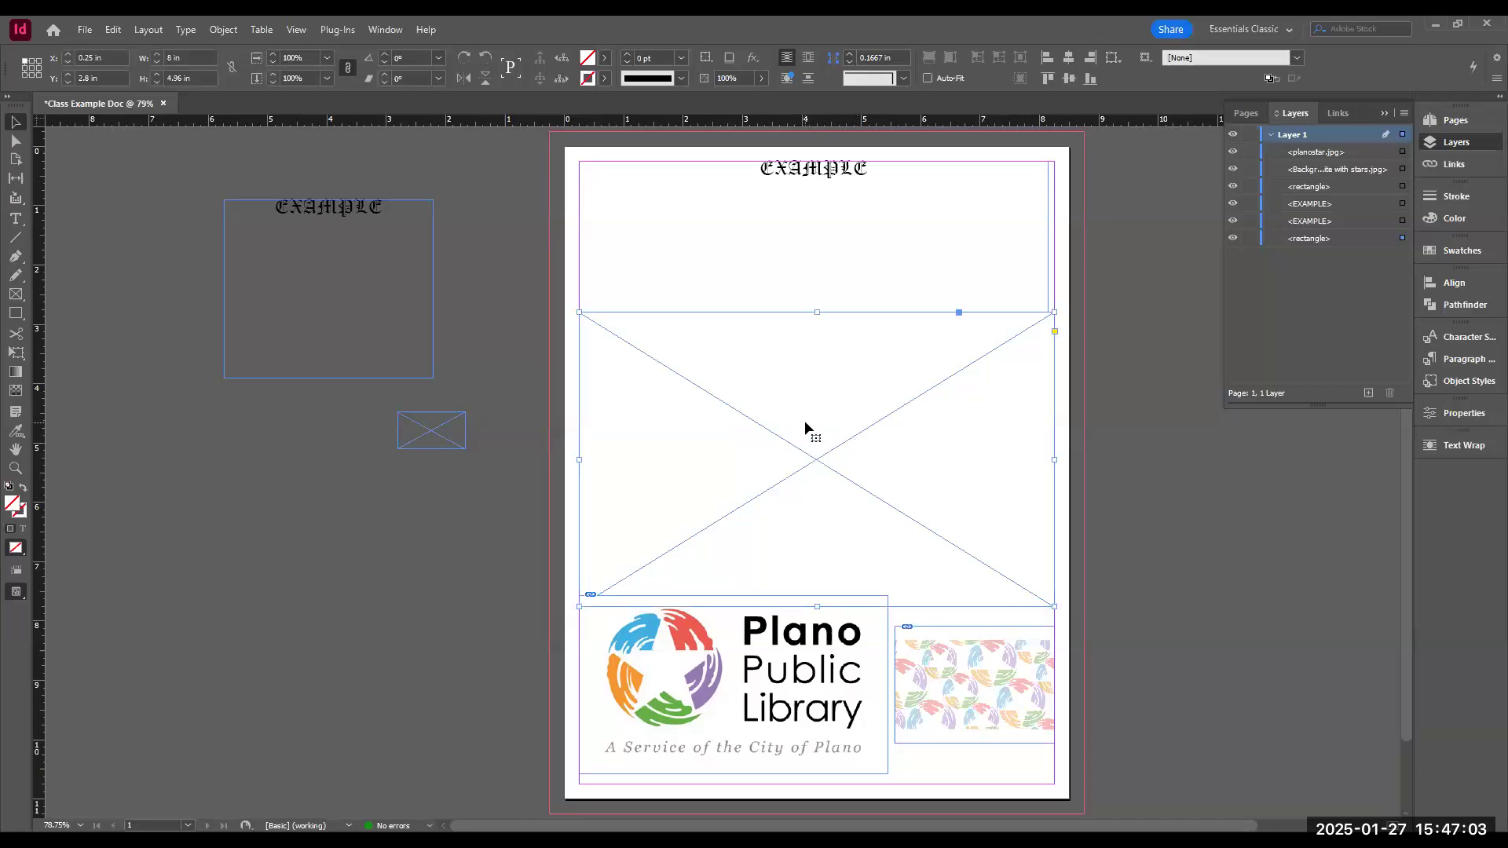
{"action": "left_click", "coordinate": [784, 165]}
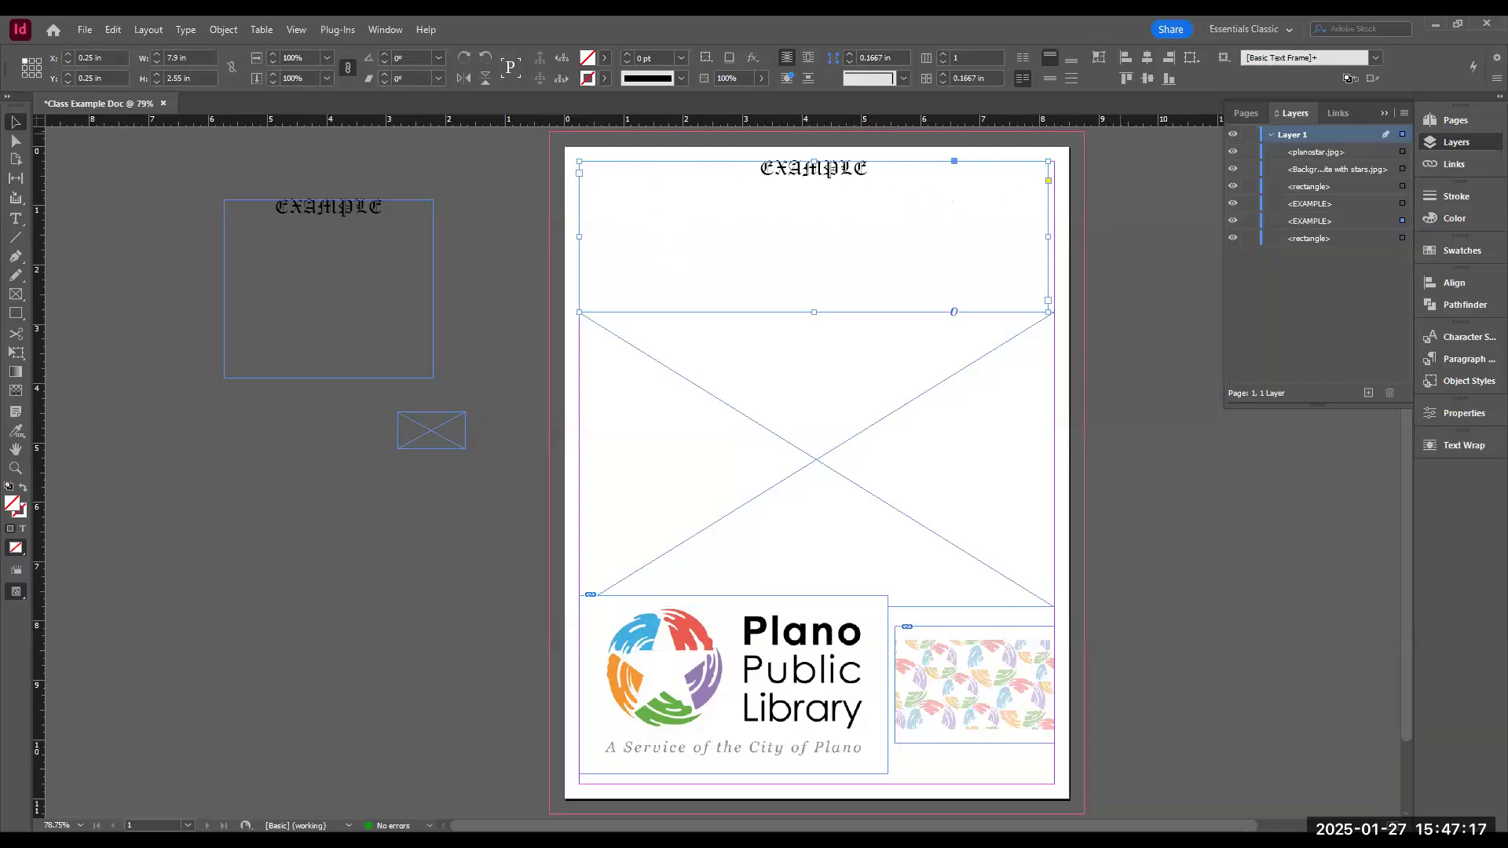
{"action": "left_click", "coordinate": [1464, 221]}
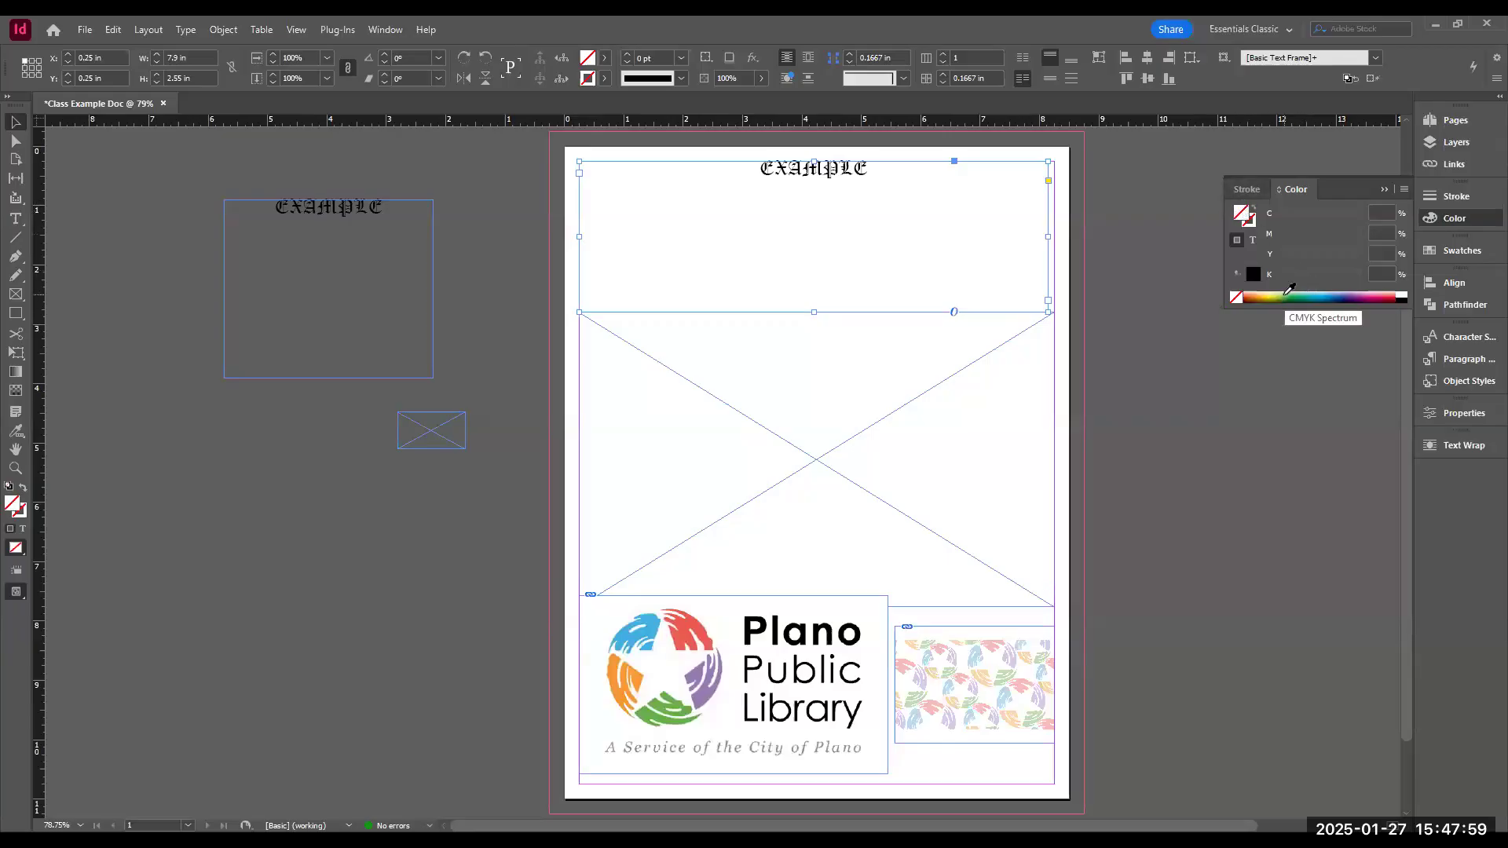
{"action": "left_click", "coordinate": [1290, 296]}
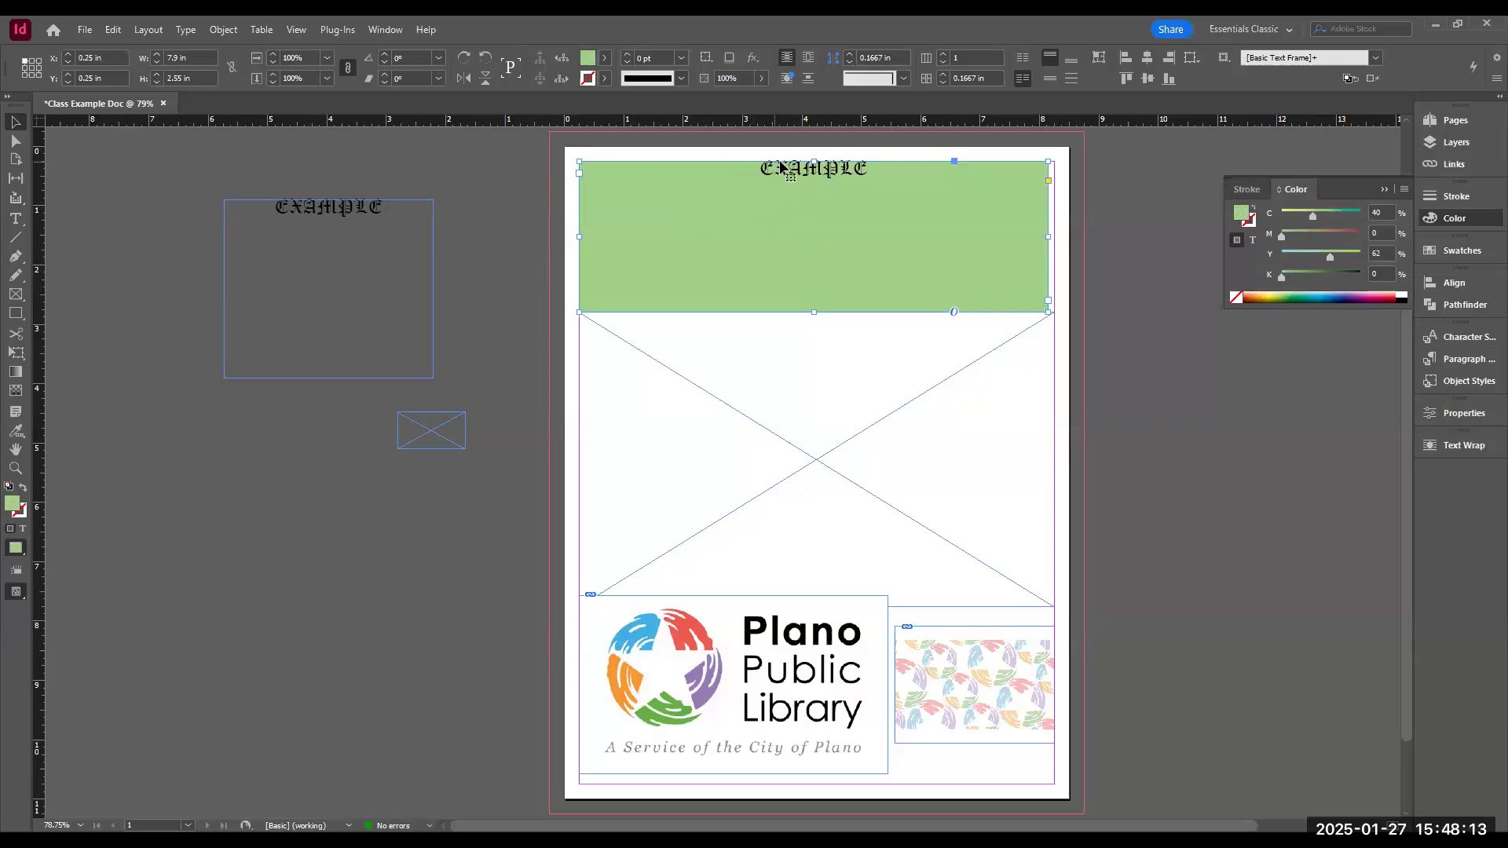
- Remove the fill from the page's EXAMPLE text frame, and shrink the frame to about 0.39 in high at Y 0.7 in
{"action": "left_click_drag", "start_coordinate": [812, 161], "coordinate": [813, 161]}
{"action": "left_click", "coordinate": [1236, 299]}
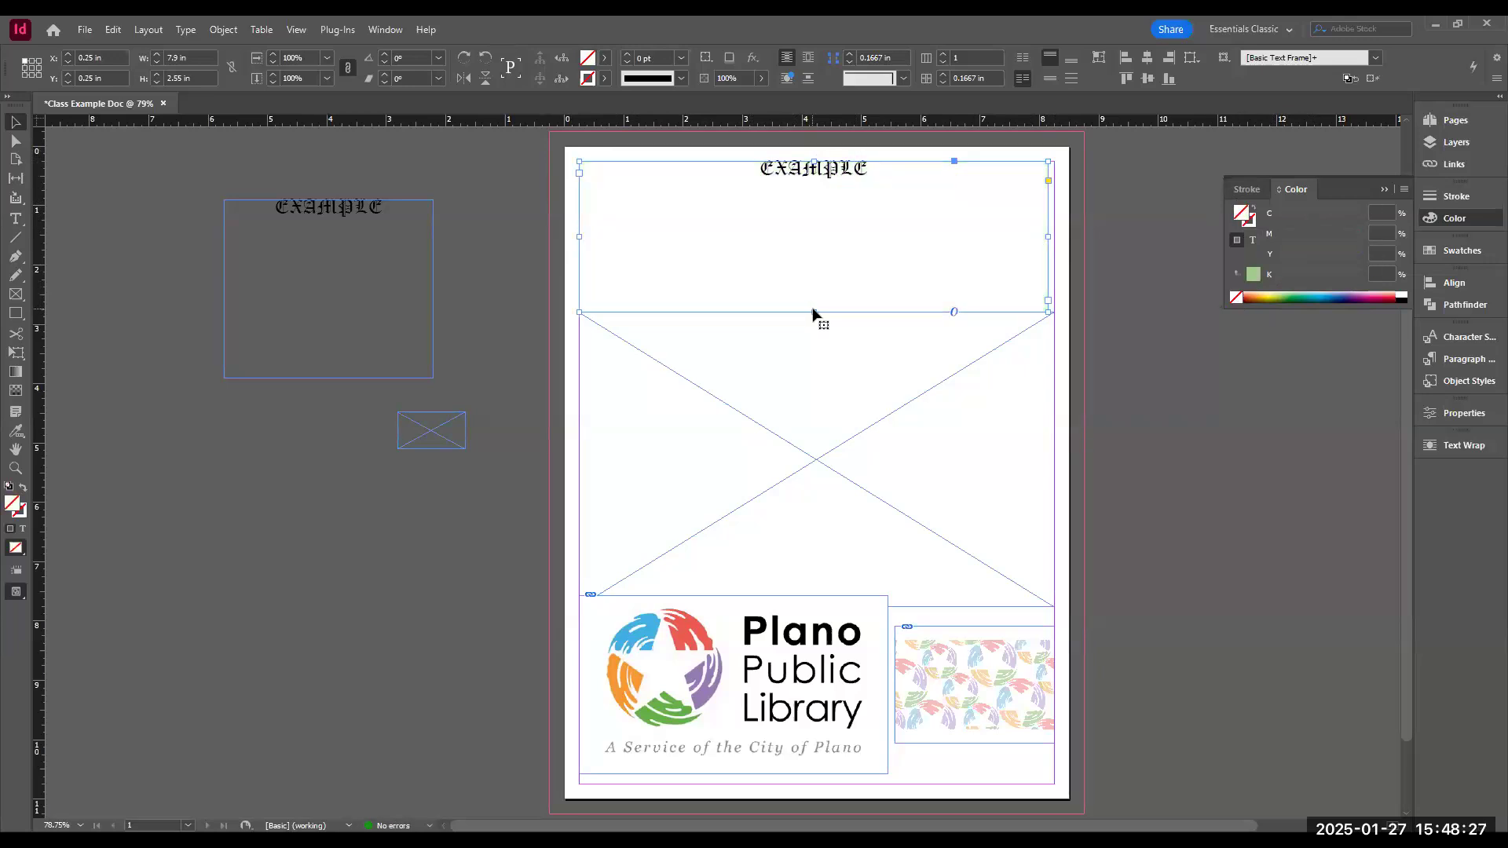
{"action": "left_click_drag", "start_coordinate": [813, 312], "coordinate": [784, 194]}
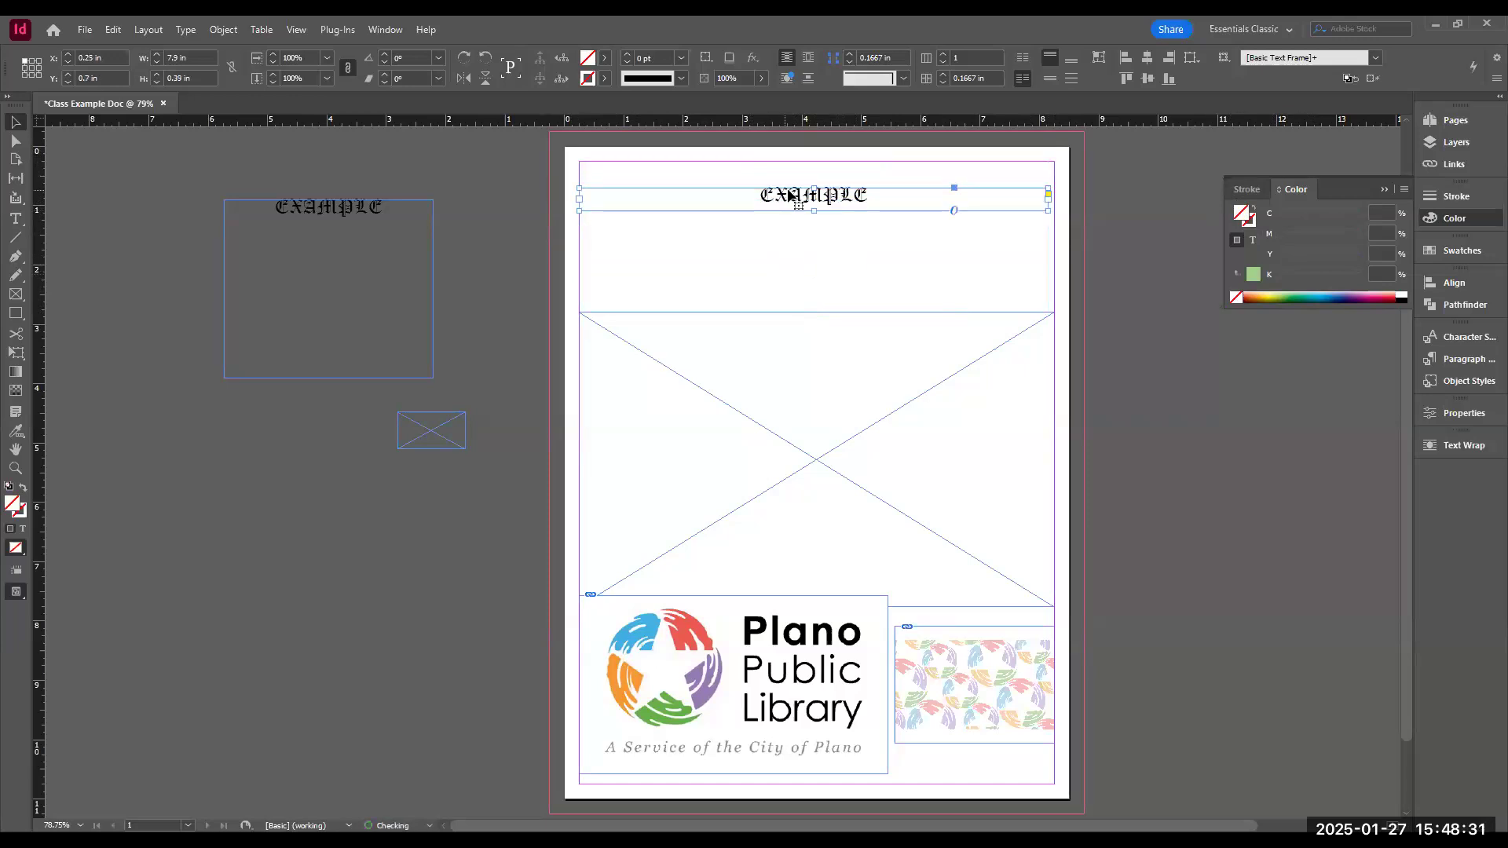
- Fill the large graphic frame with the last-used light green, and move it up to Y 0.25 in behind the EXAMPLE heading
{"action": "left_click", "coordinate": [765, 381]}
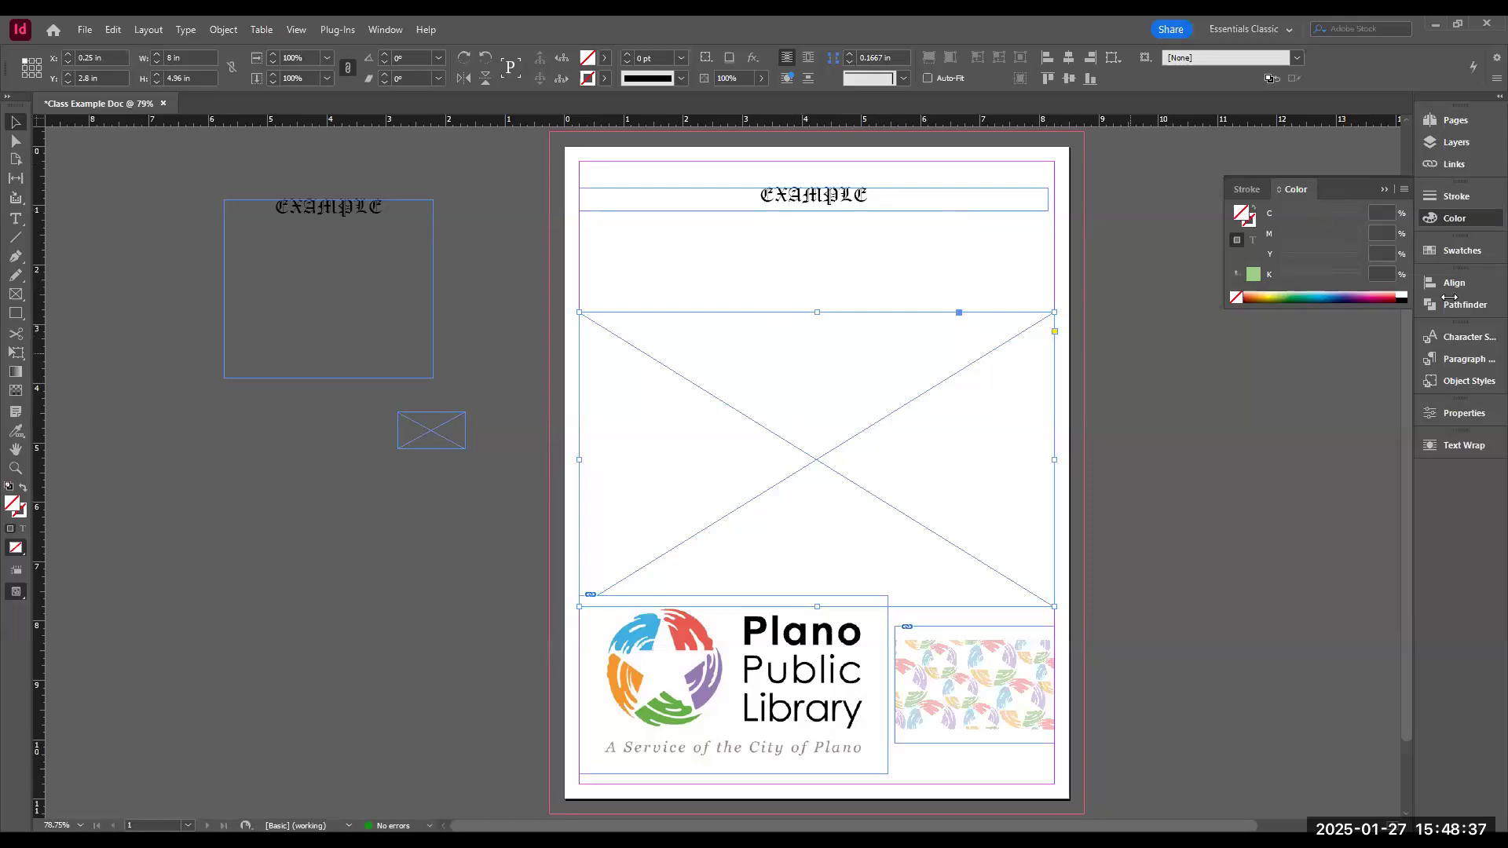
{"action": "left_click", "coordinate": [1255, 275]}
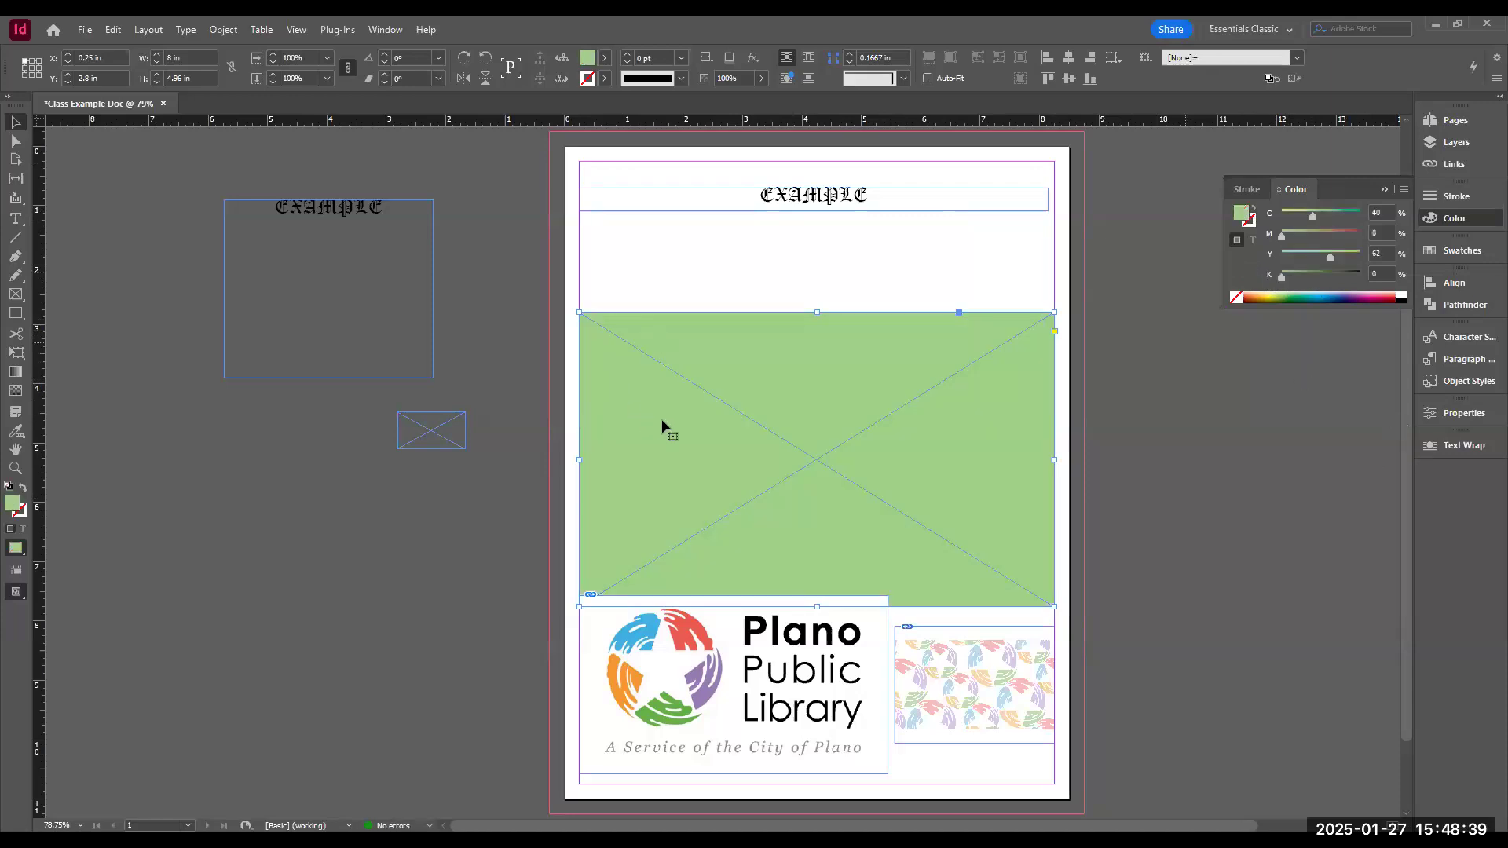
{"action": "left_click_drag", "start_coordinate": [810, 445], "coordinate": [809, 309]}
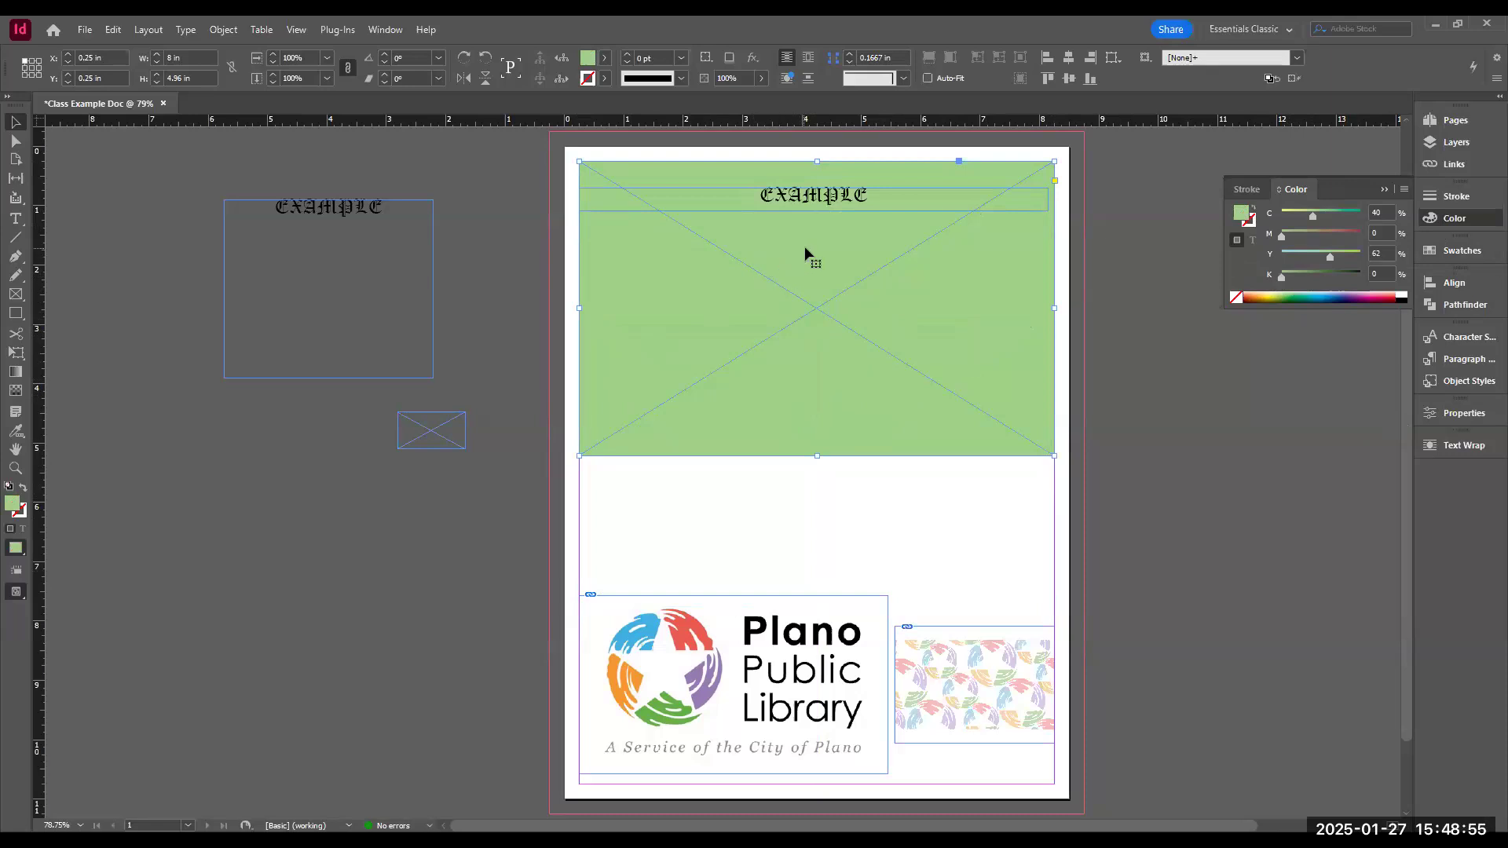
- Target the text of the page's EXAMPLE heading rather than its frame, and fill it with the magenta swatch C=0 M=100 Y=0 K=0
{"action": "left_click", "coordinate": [785, 202]}
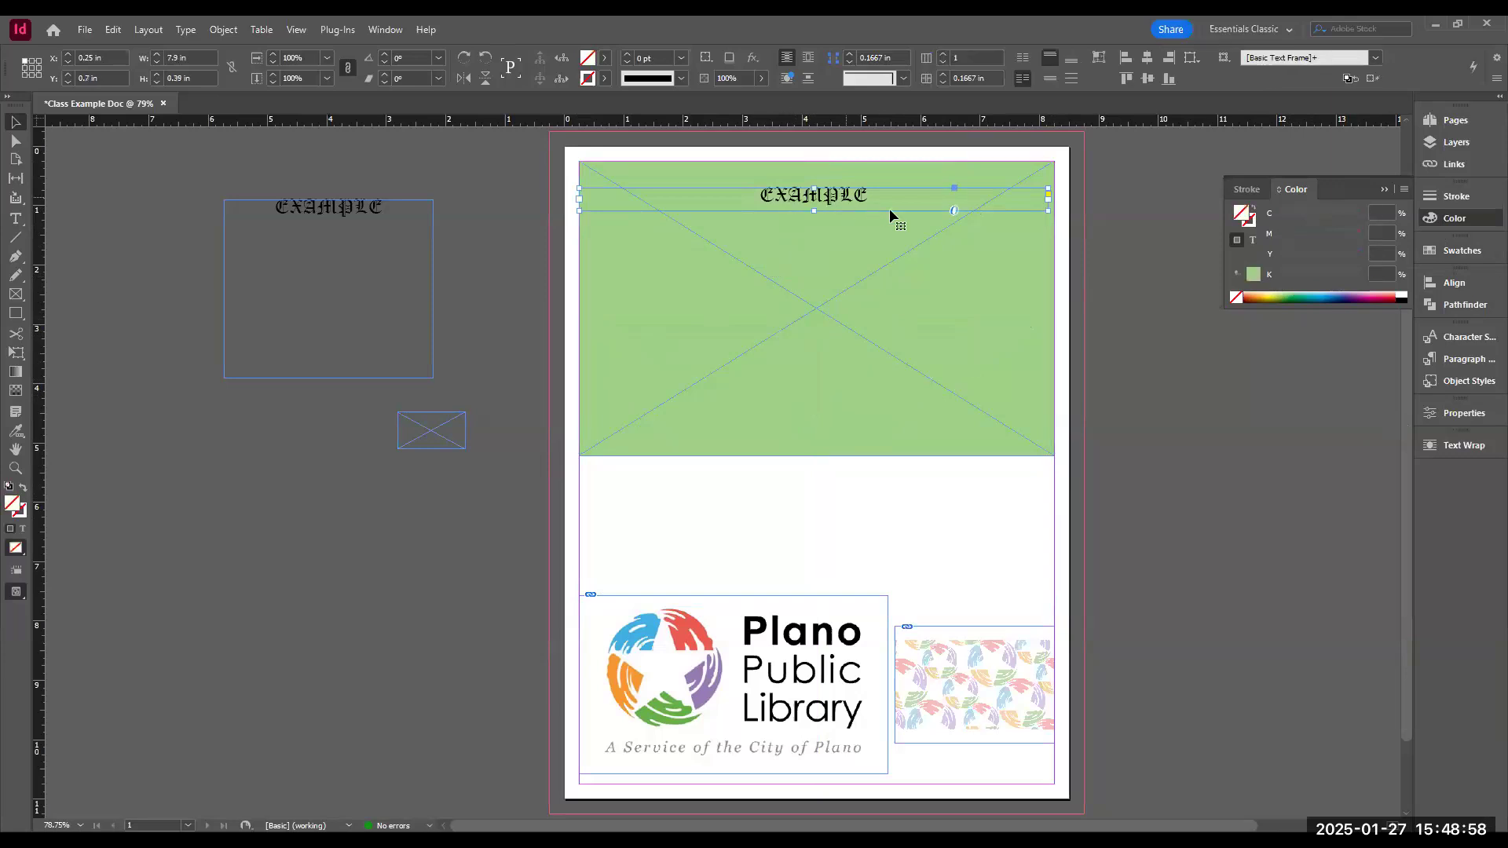
{"action": "left_click", "coordinate": [1254, 242]}
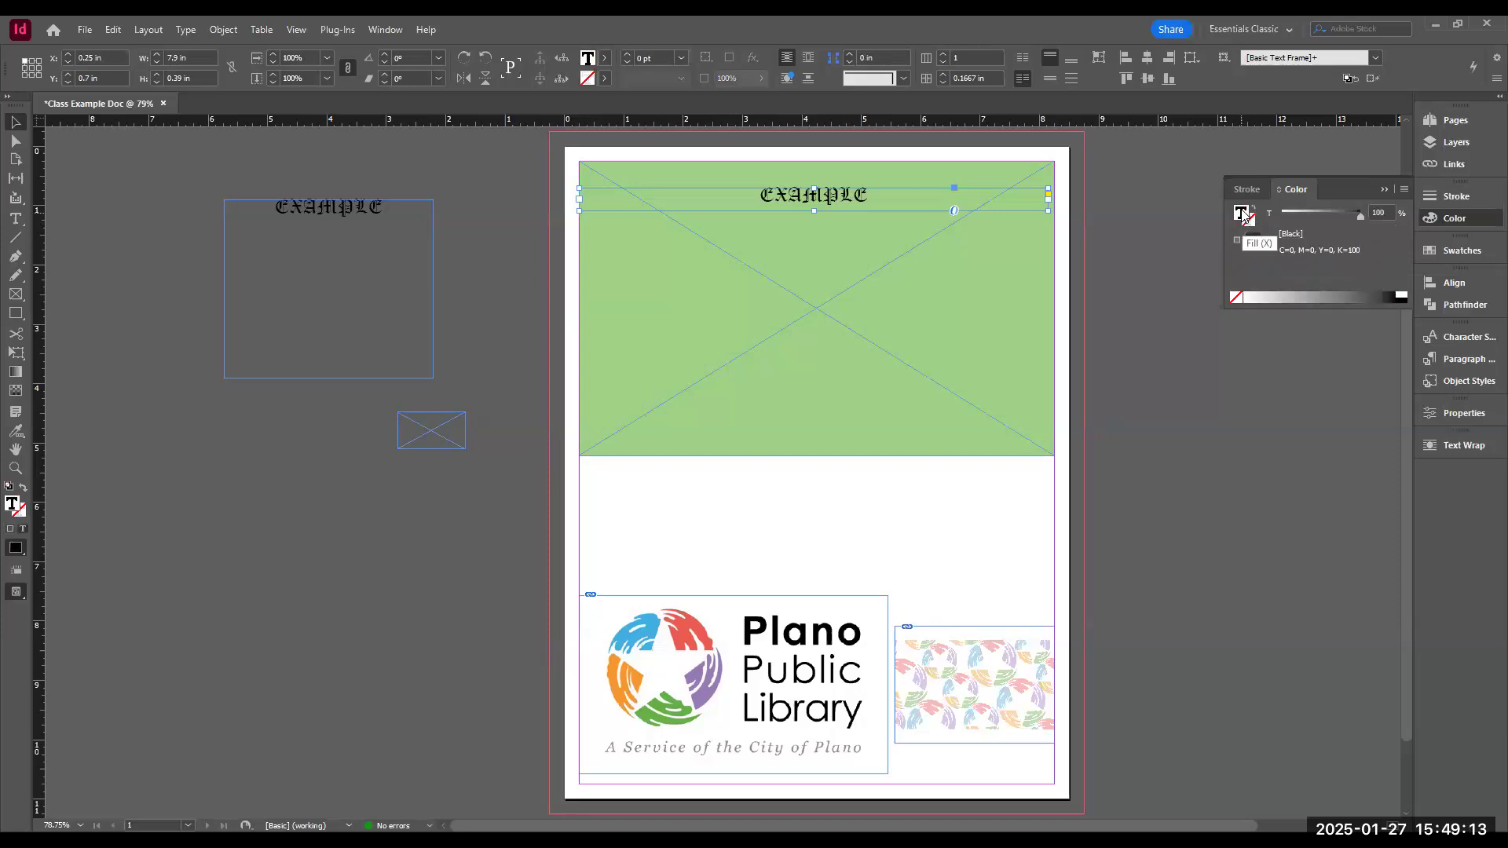
{"action": "left_click", "coordinate": [1250, 222]}
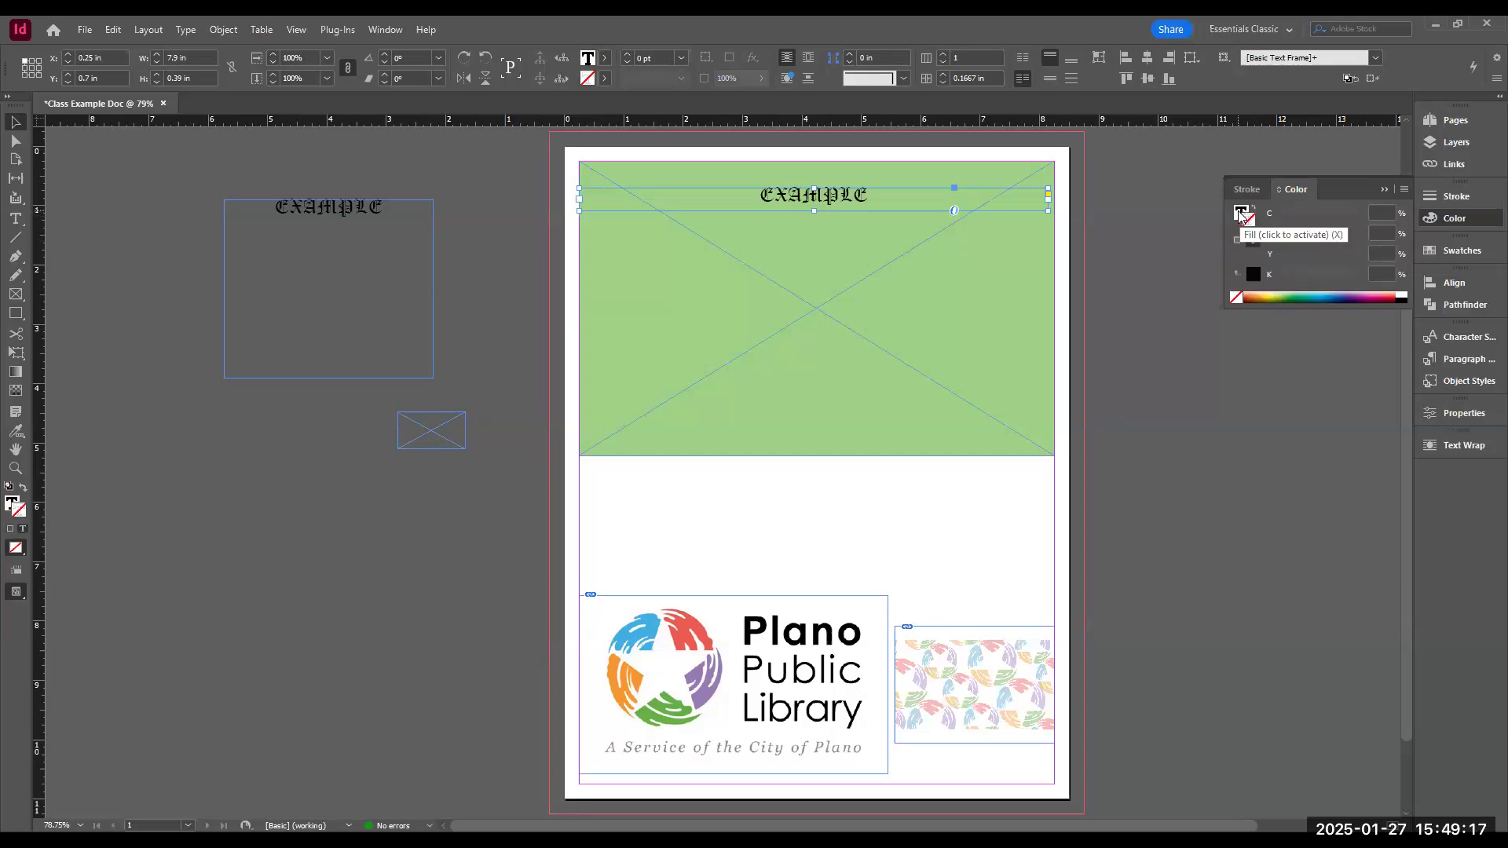
{"action": "left_click", "coordinate": [1240, 215]}
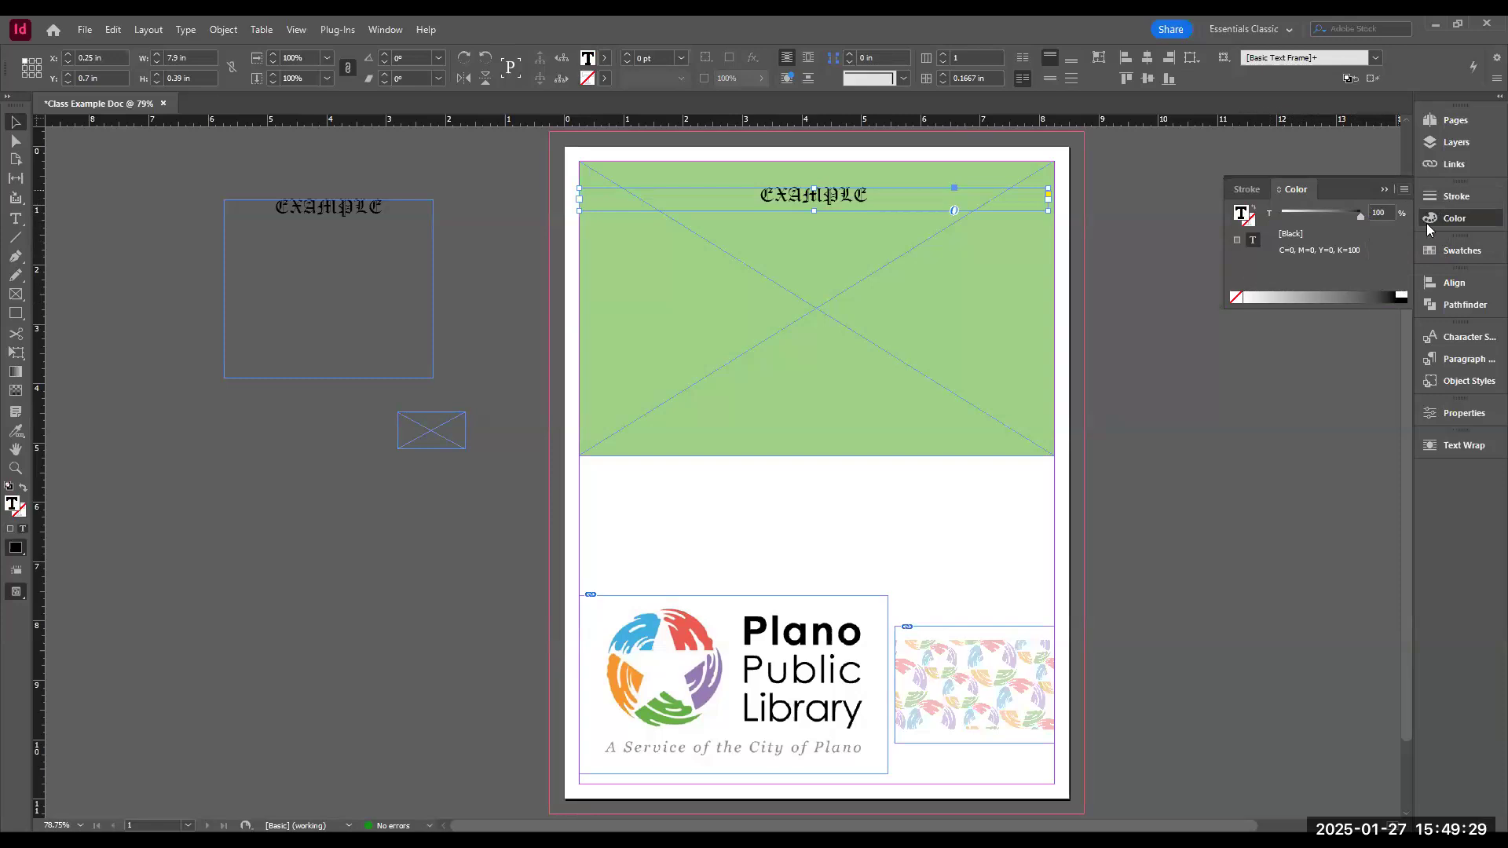
{"action": "left_click", "coordinate": [1454, 250]}
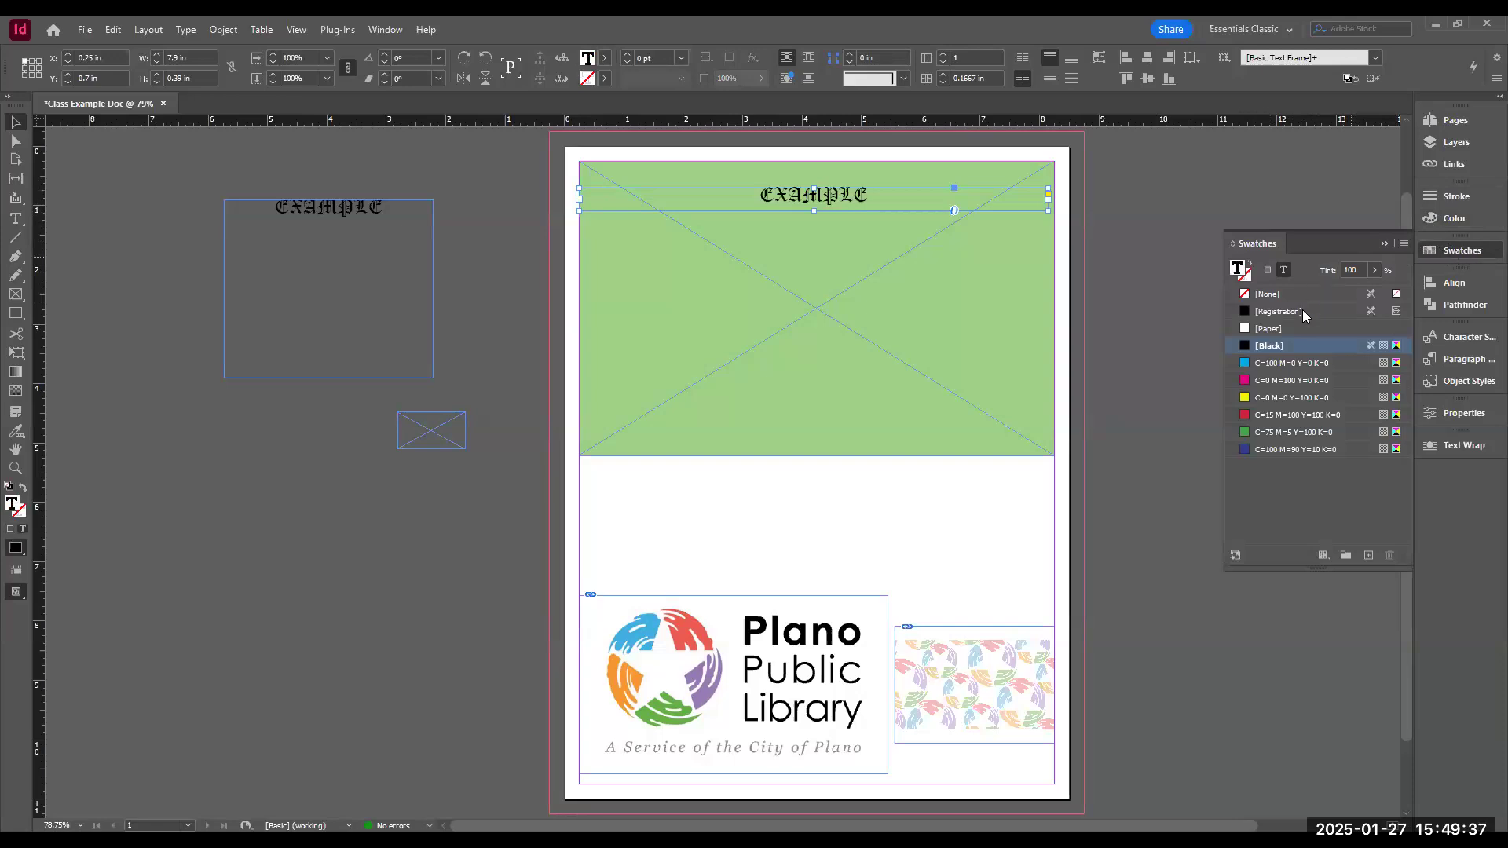
{"action": "left_click", "coordinate": [1260, 381]}
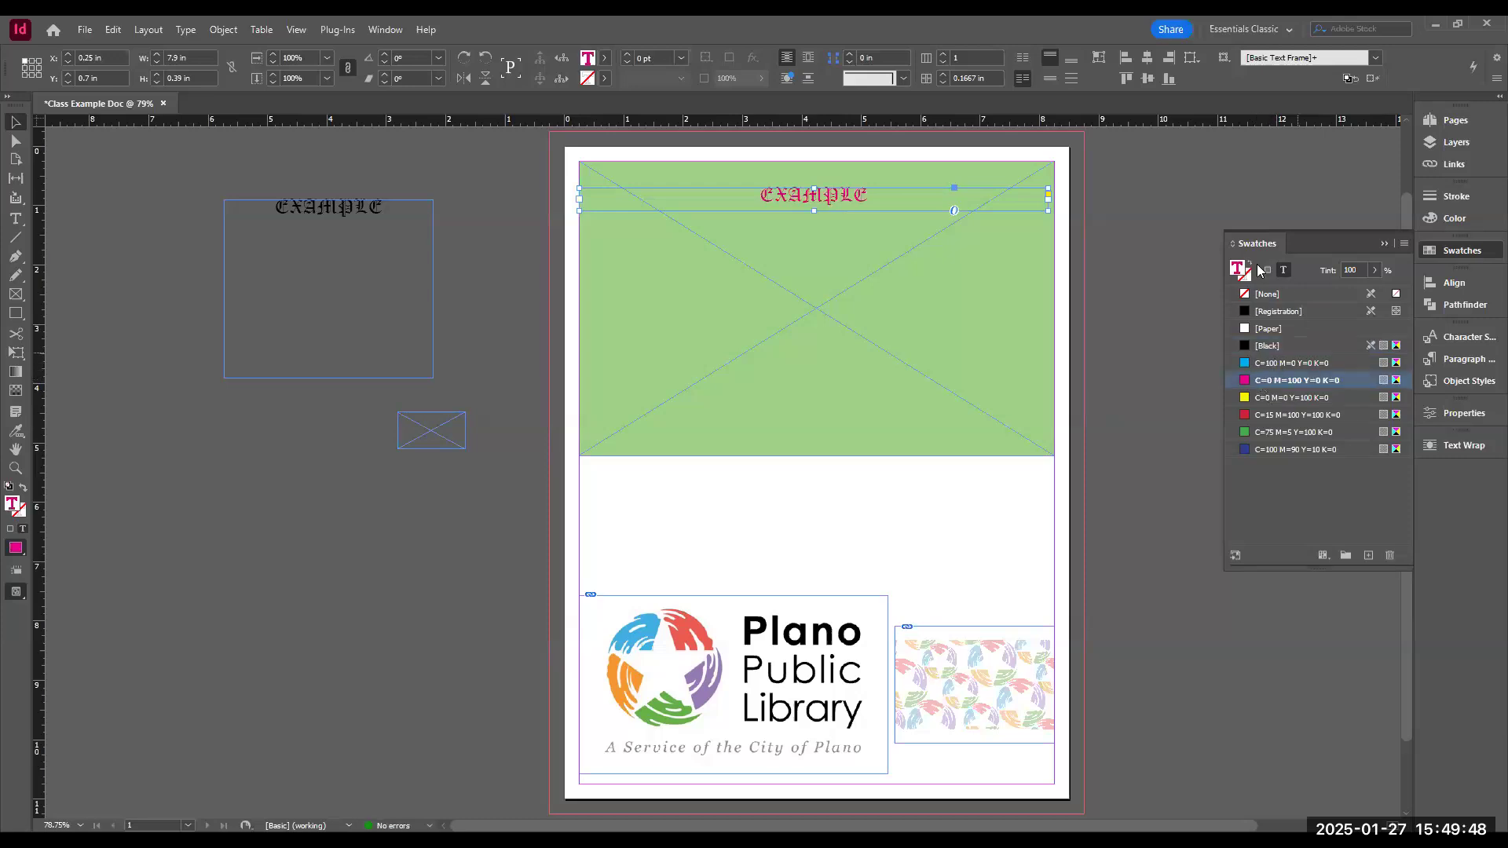
- Turn the EXAMPLE heading text white by setting its magenta tint to 0%, and give the letters a black stroke with K=100
{"action": "left_click", "coordinate": [1455, 218]}
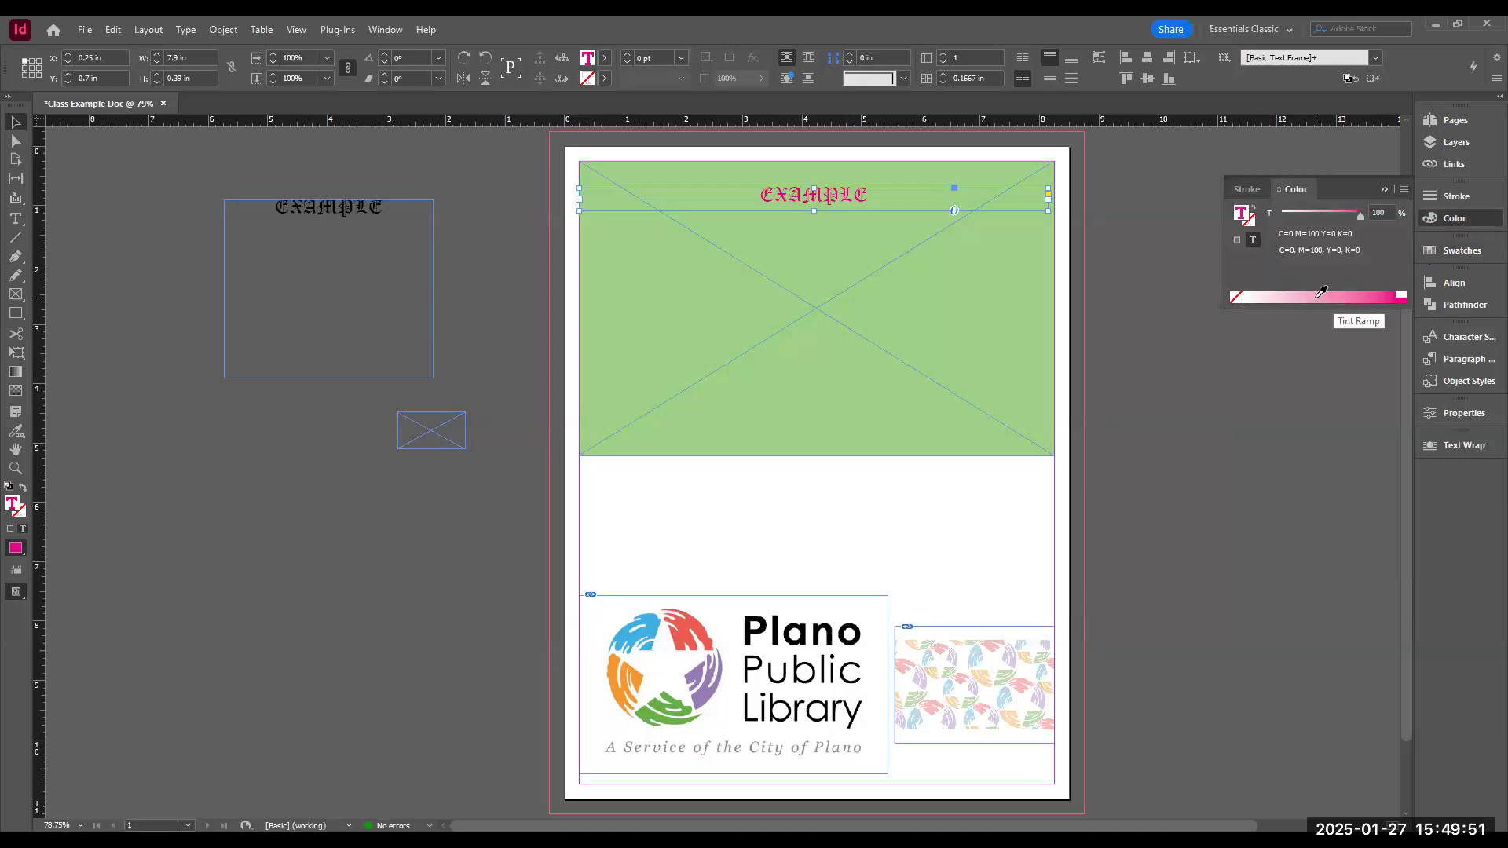
{"action": "left_click", "coordinate": [1337, 296]}
{"action": "left_click", "coordinate": [1402, 295]}
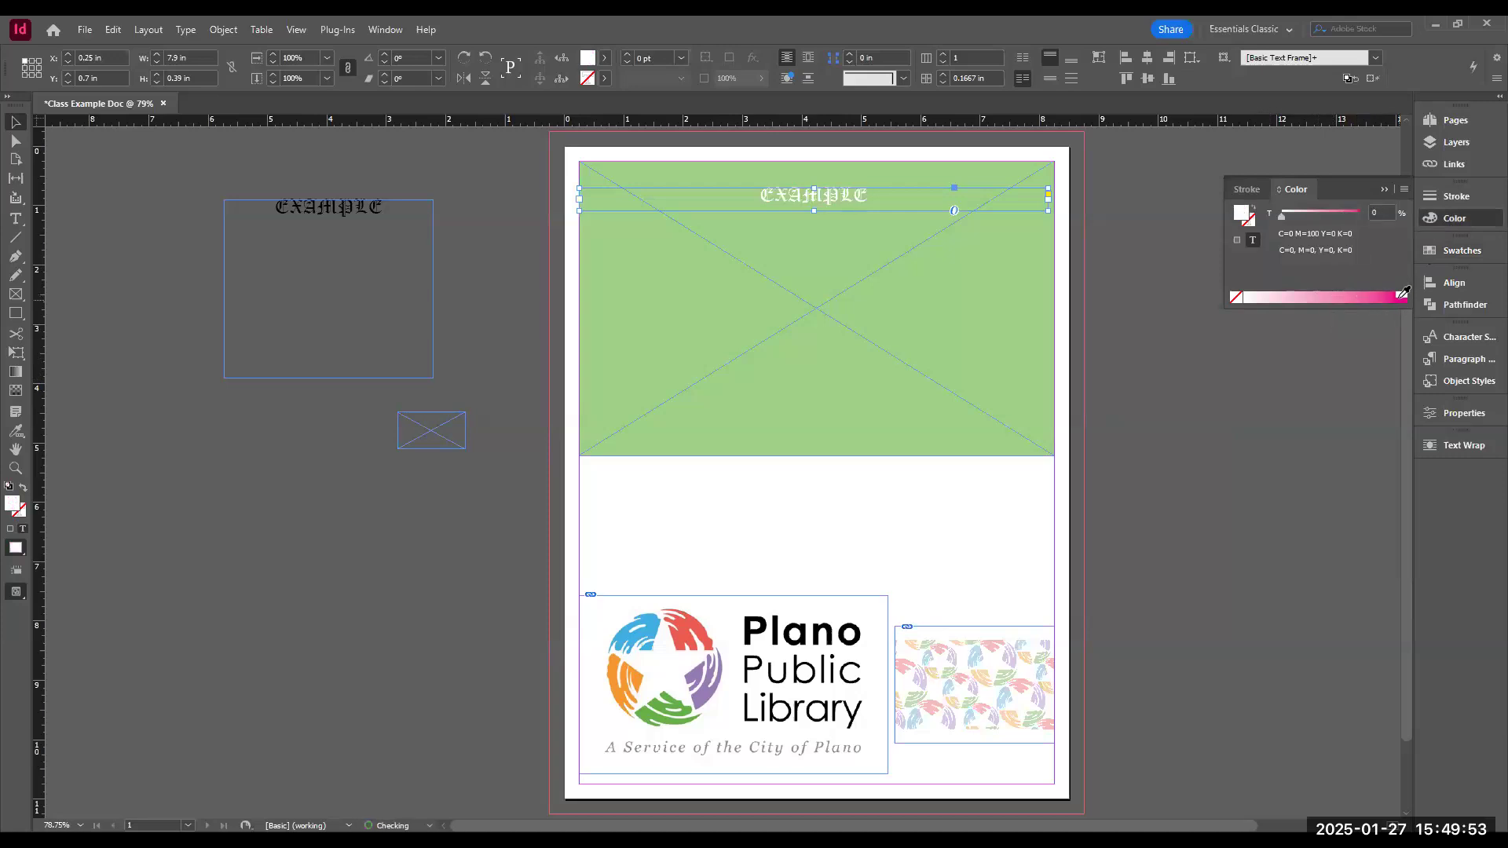
{"action": "left_click", "coordinate": [1402, 300]}
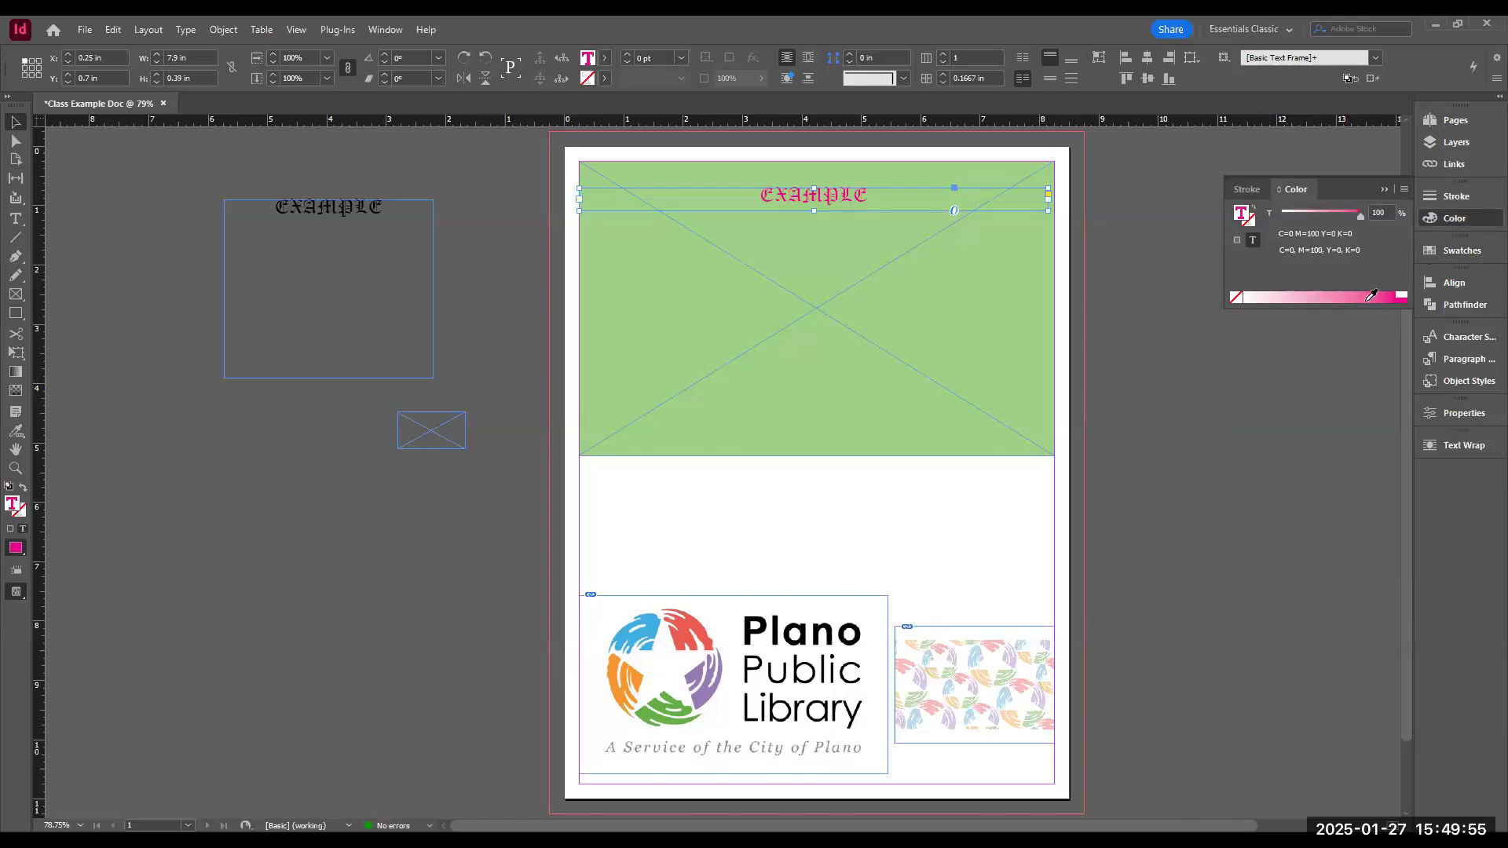
{"action": "left_click", "coordinate": [1403, 294]}
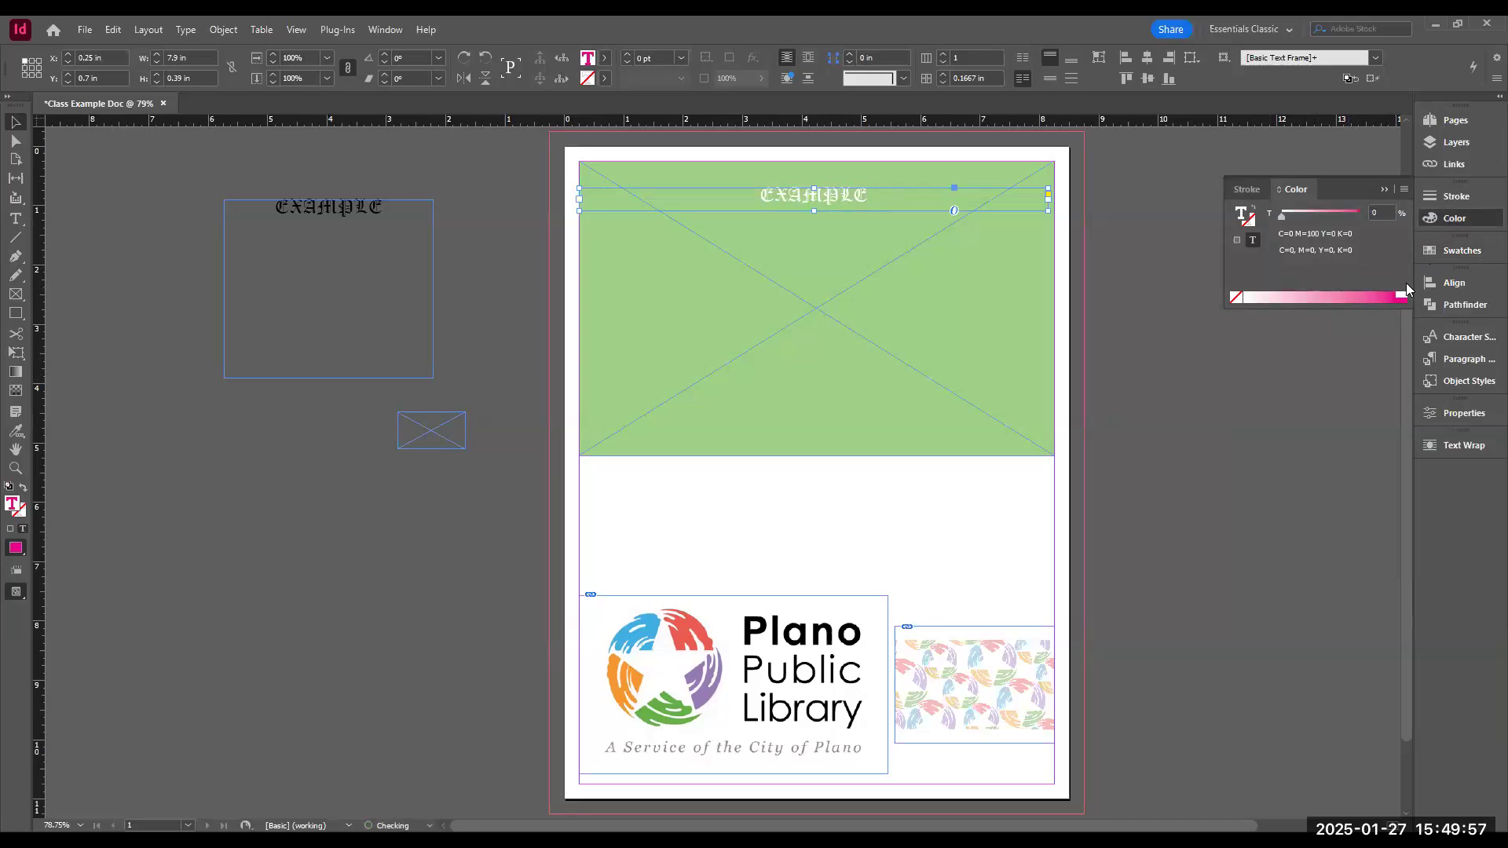
{"action": "left_click", "coordinate": [1248, 219]}
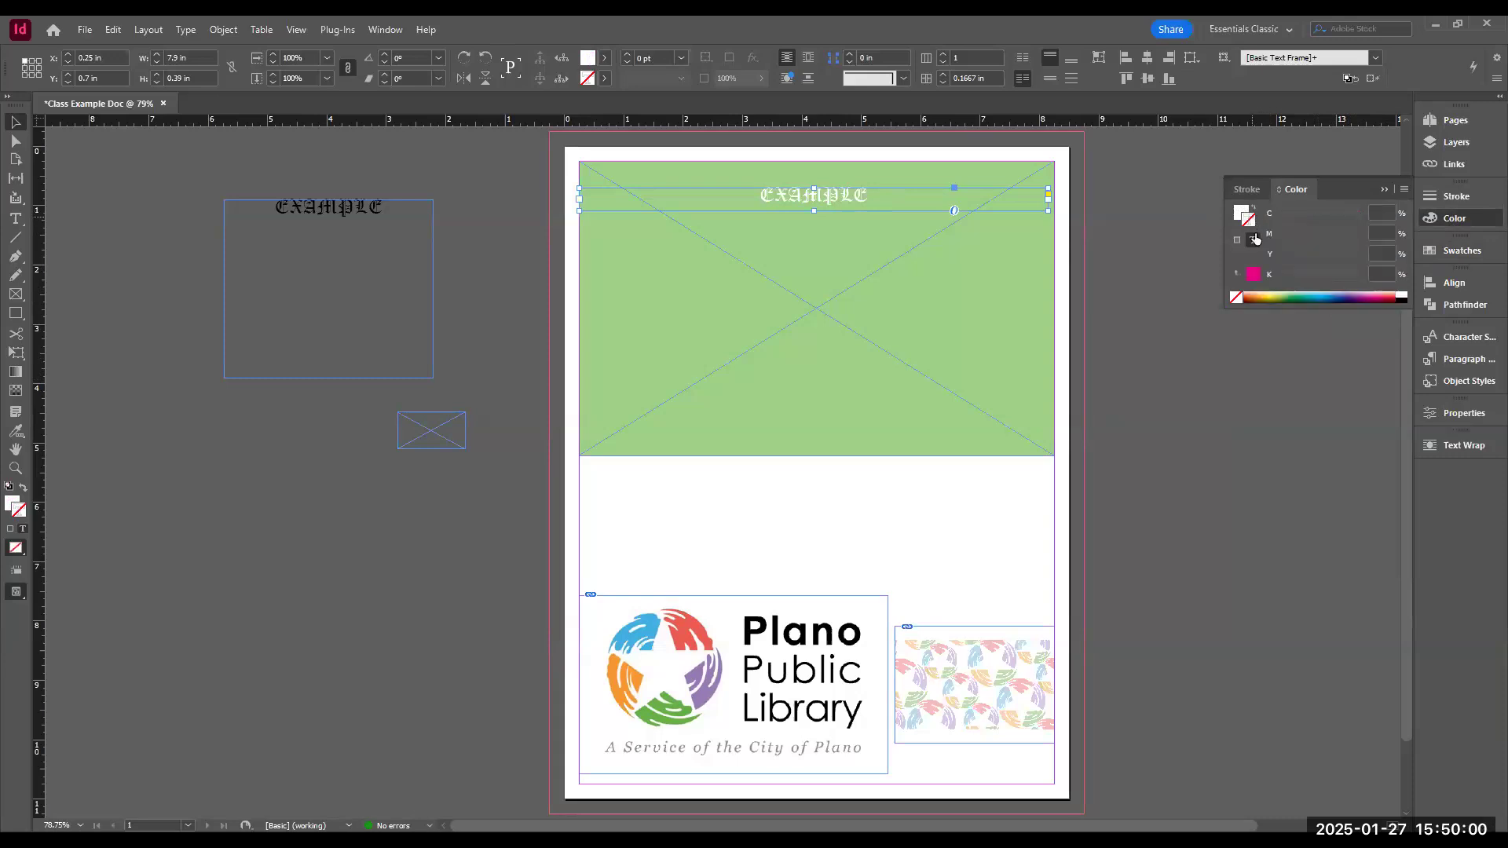
{"action": "left_click", "coordinate": [1405, 297]}
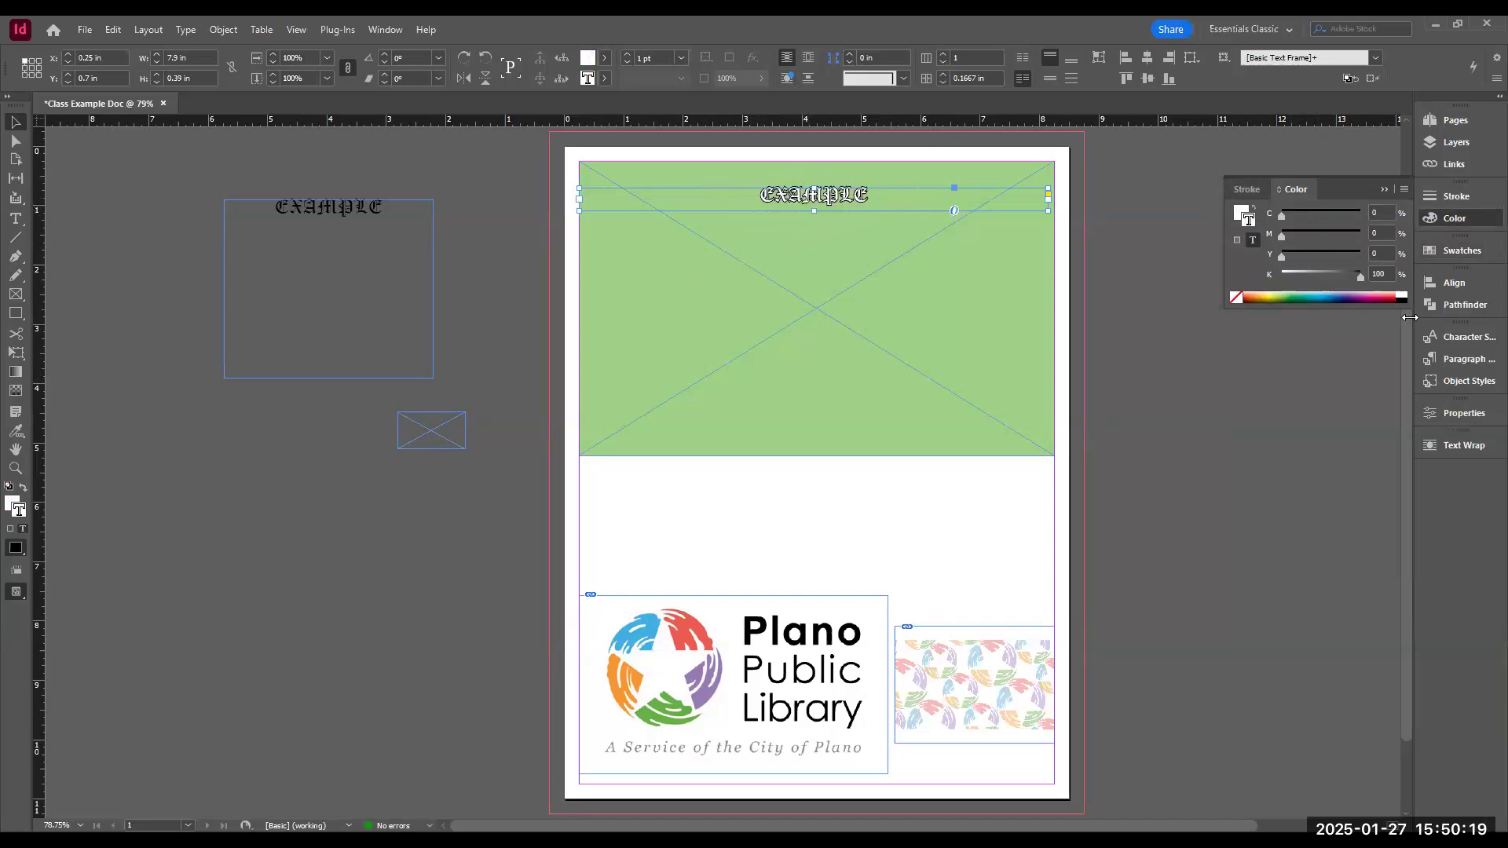
- Clear the EXAMPLE heading's overrides back to plain Paragraph Style 1, and review the style's character colour and OpenType options
{"action": "left_click", "coordinate": [1468, 360]}
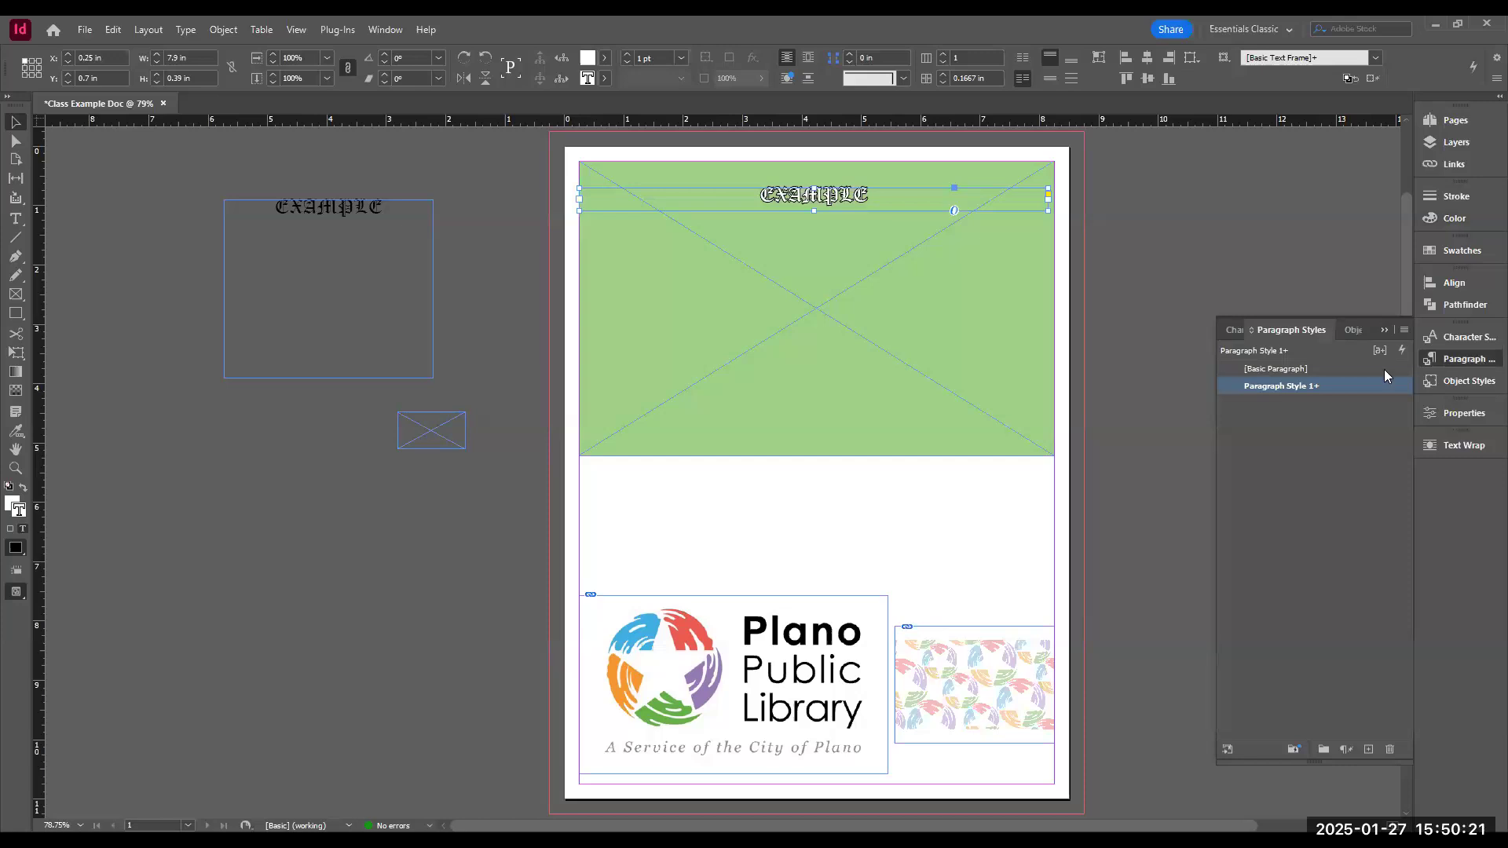
{"action": "left_click", "coordinate": [1277, 385], "text": "alt"}
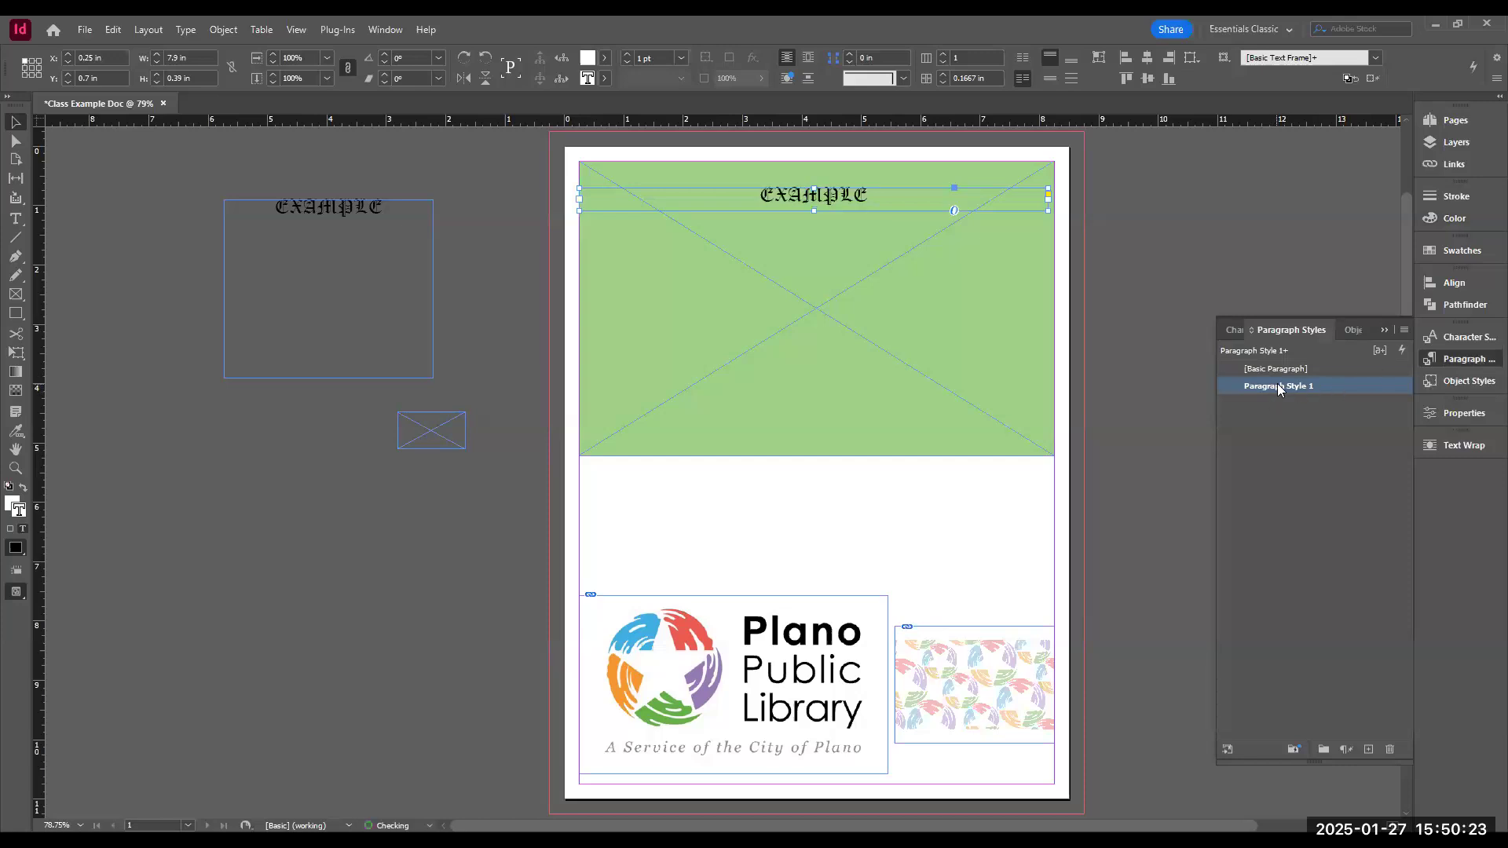
{"action": "double_click", "coordinate": [1277, 385]}
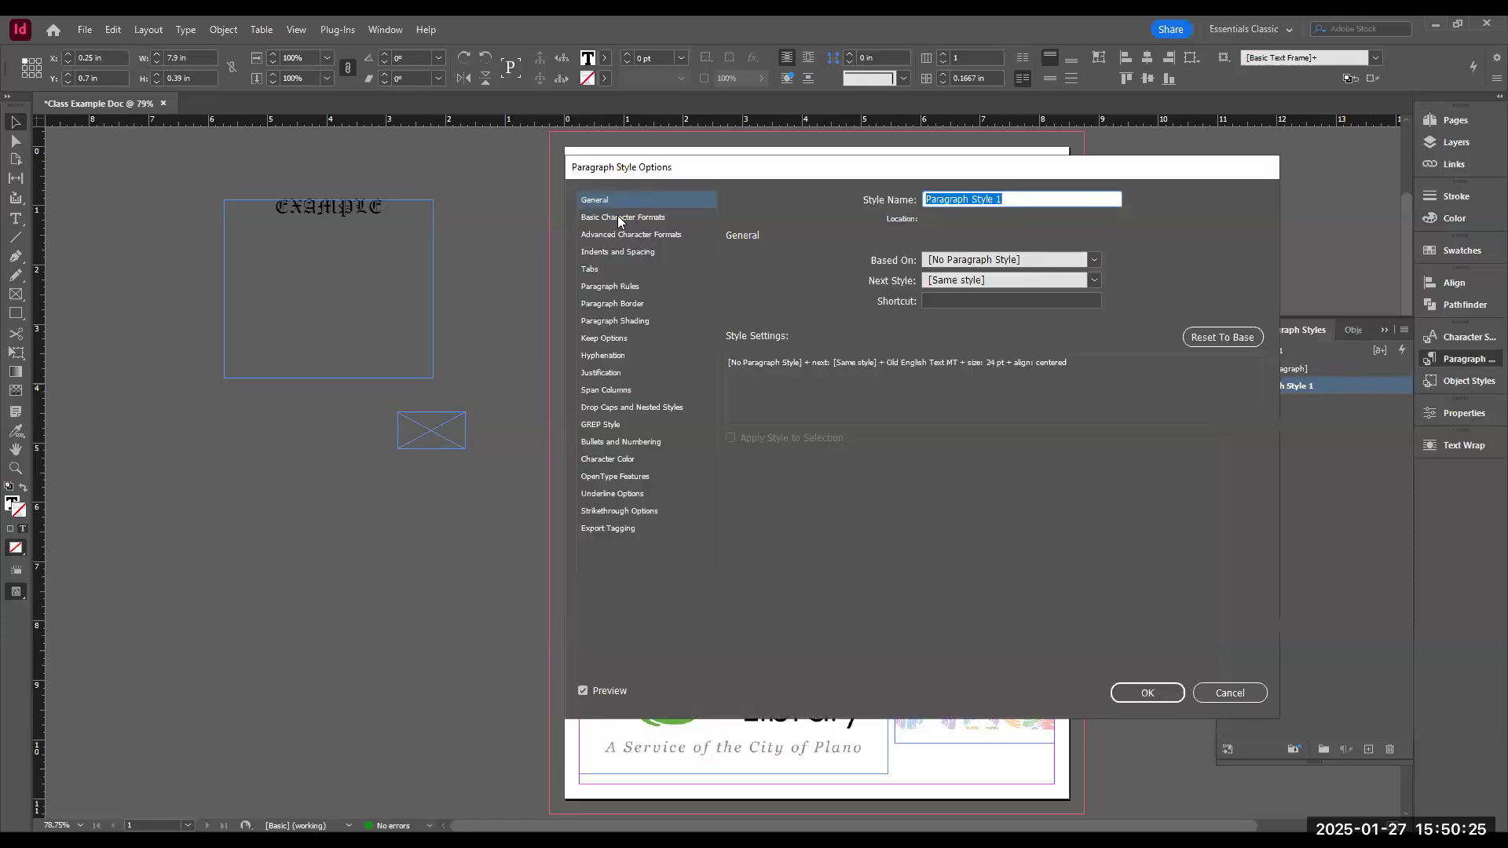
{"action": "left_click", "coordinate": [621, 459]}
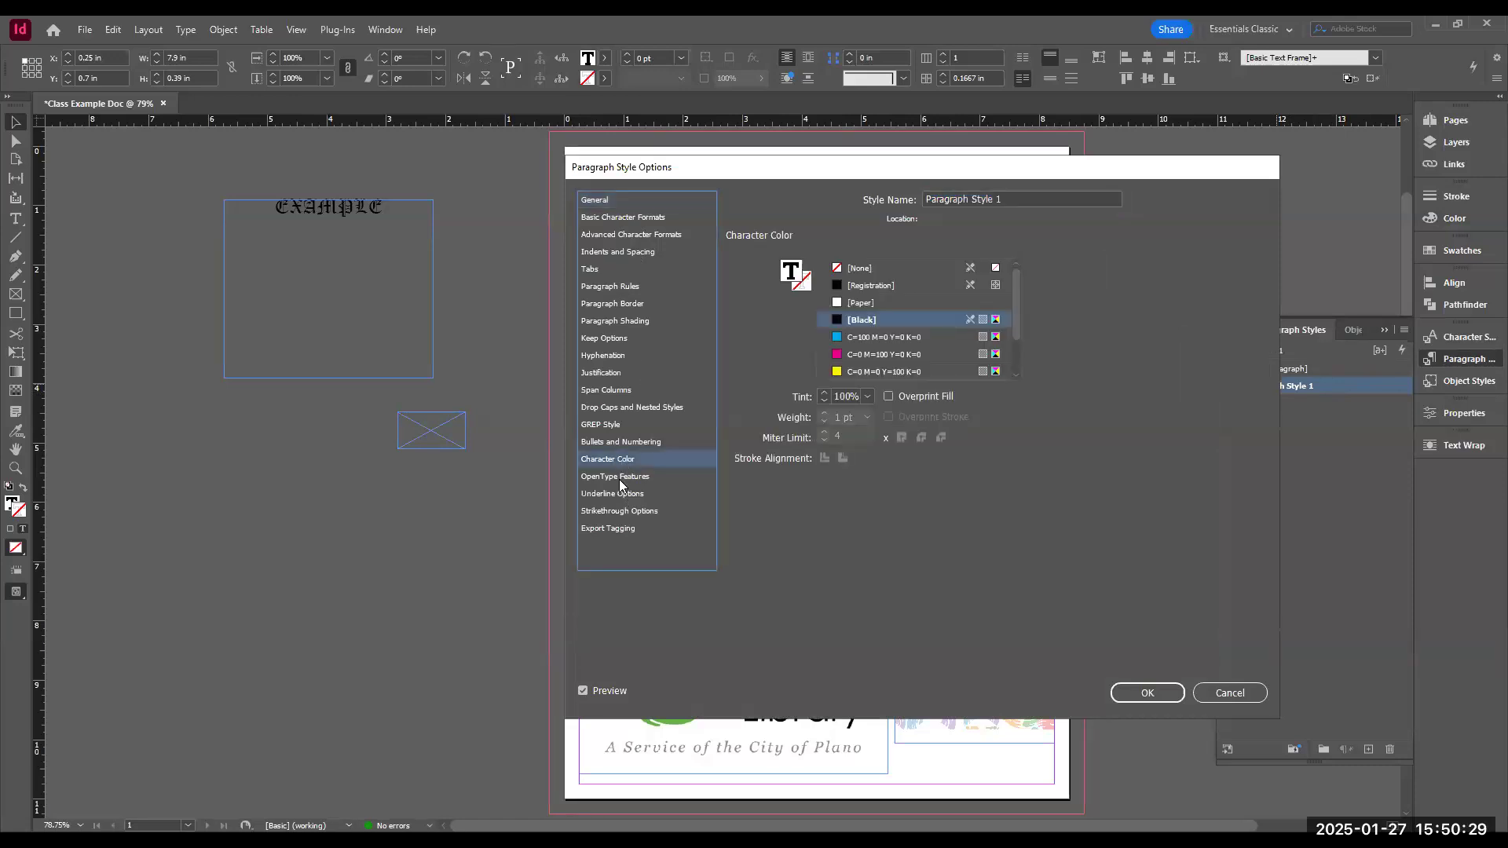
{"action": "left_click", "coordinate": [634, 478]}
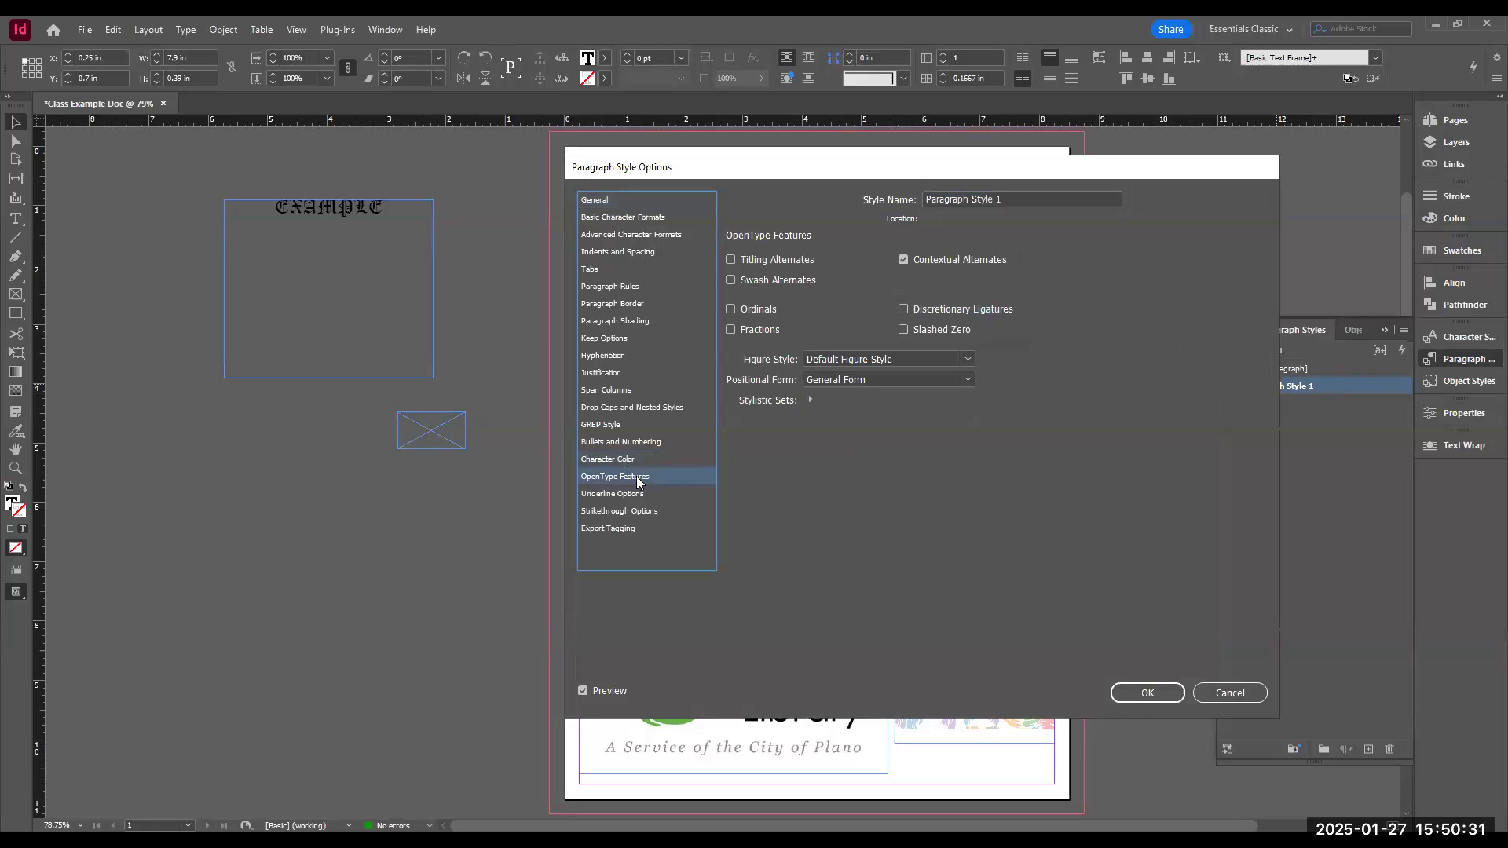
{"action": "left_click", "coordinate": [608, 460]}
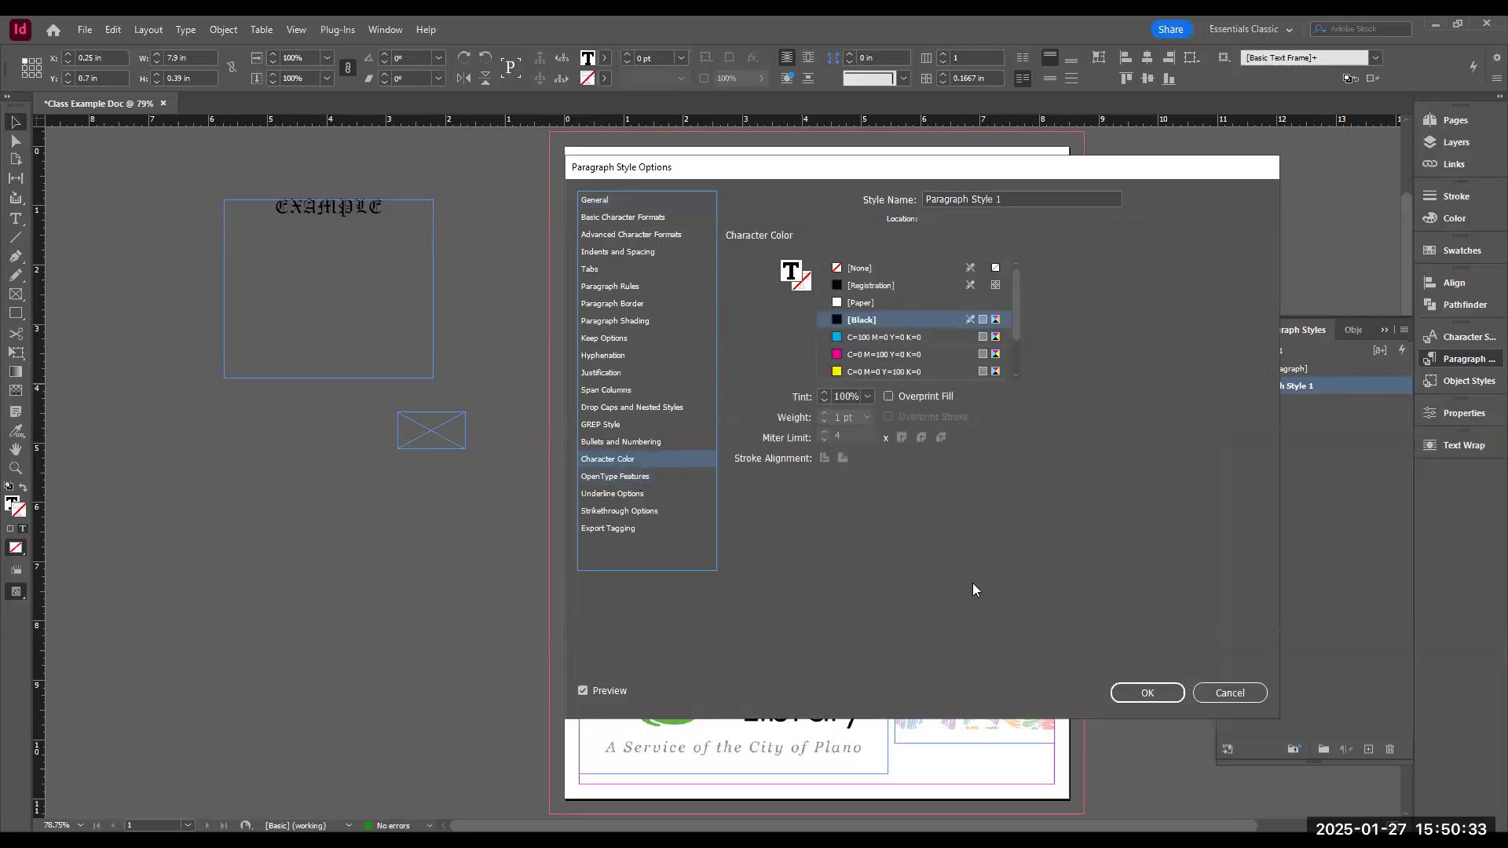
{"action": "left_click", "coordinate": [1155, 692]}
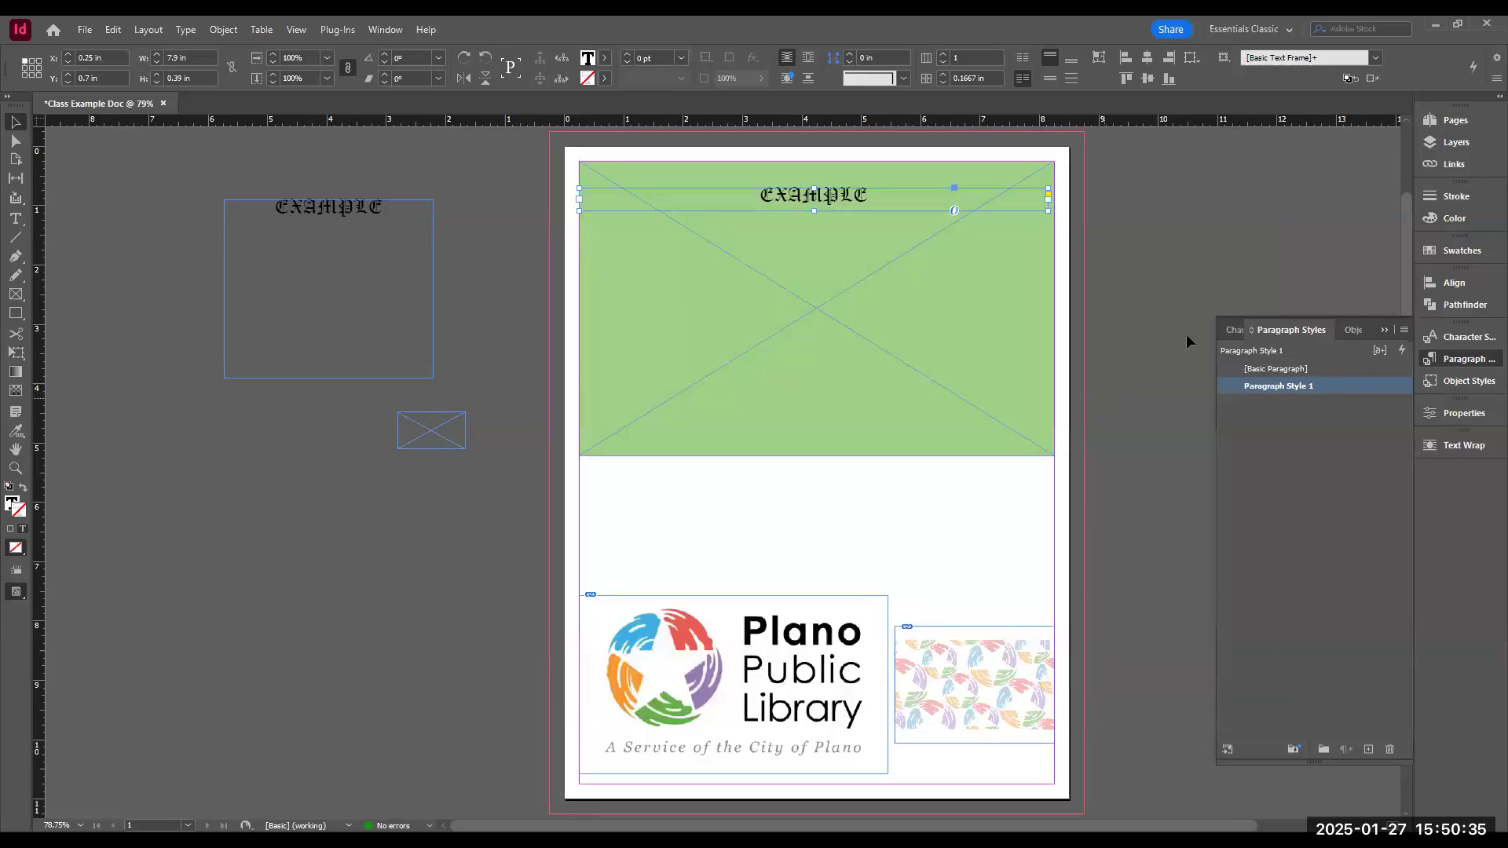
- Rename Paragraph Style 1 as HEADING
{"action": "right_click", "coordinate": [1312, 388]}
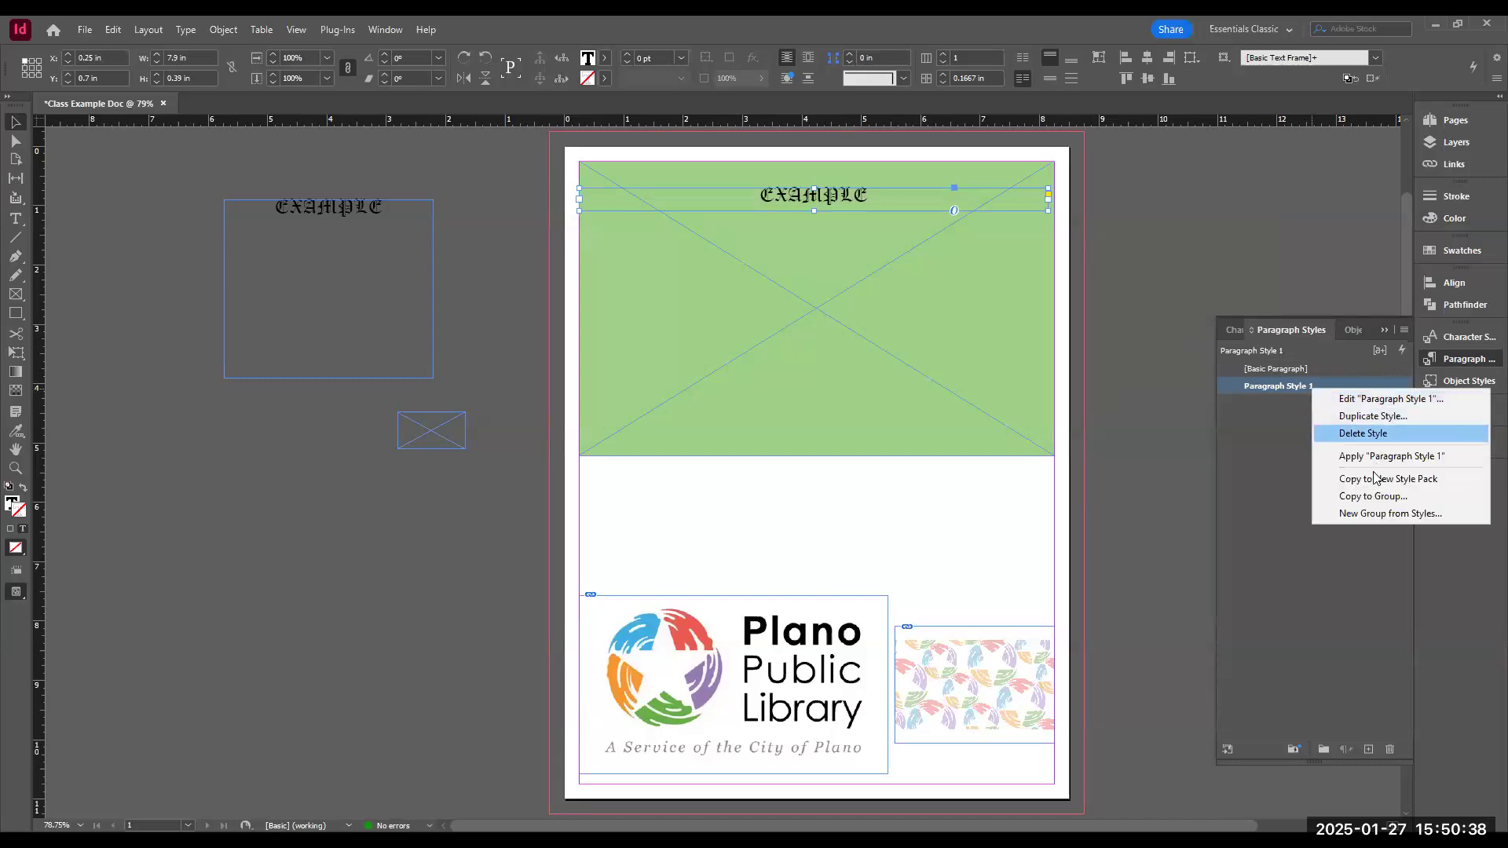
{"action": "left_click", "coordinate": [1293, 386]}
{"action": "left_click", "coordinate": [1293, 388]}
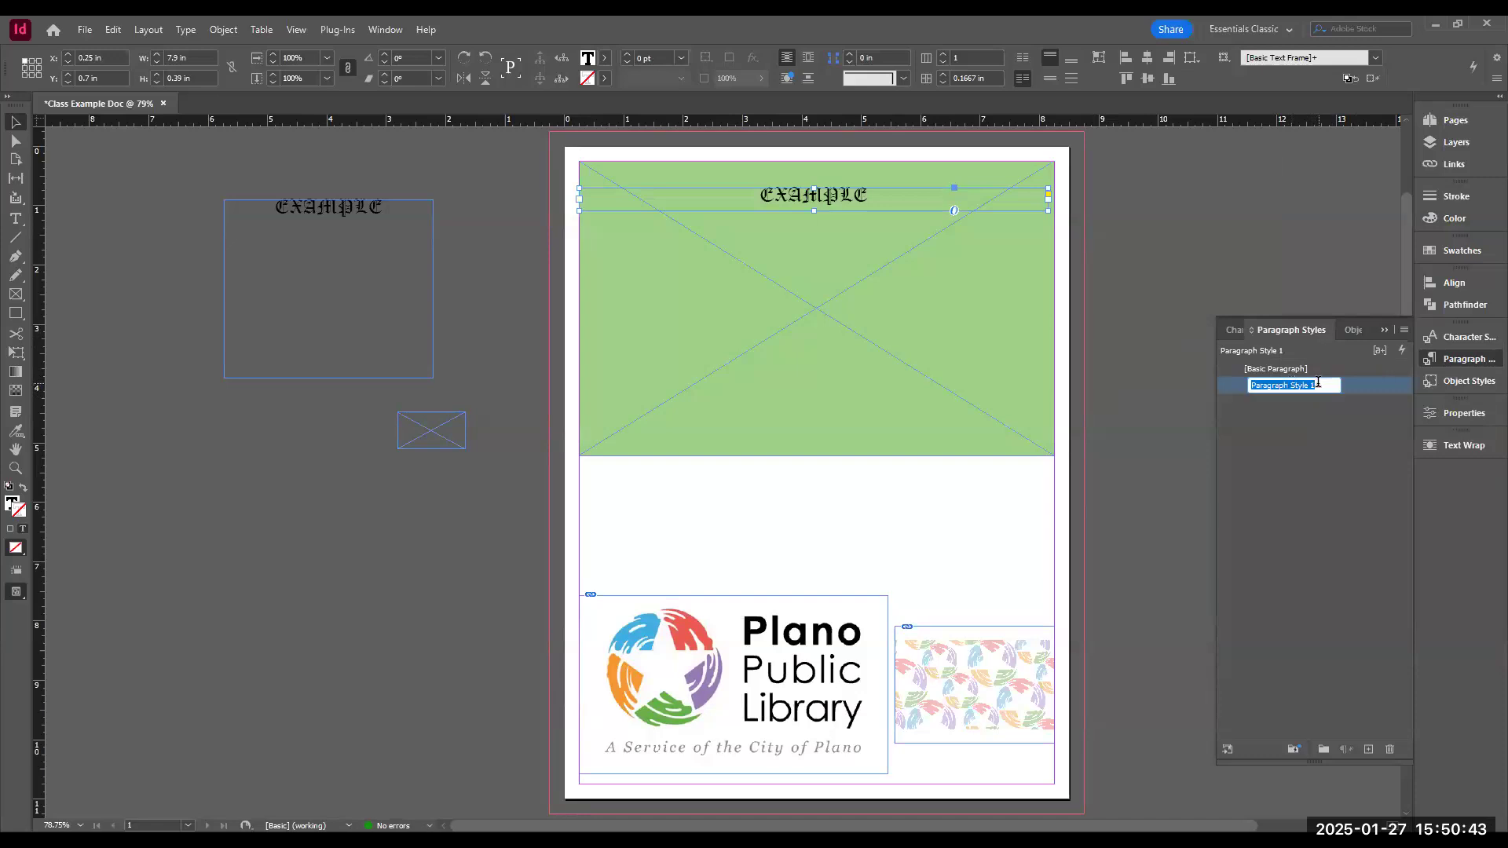
{"action": "type", "text": "HEADING"}
{"action": "key", "text": "Return"}
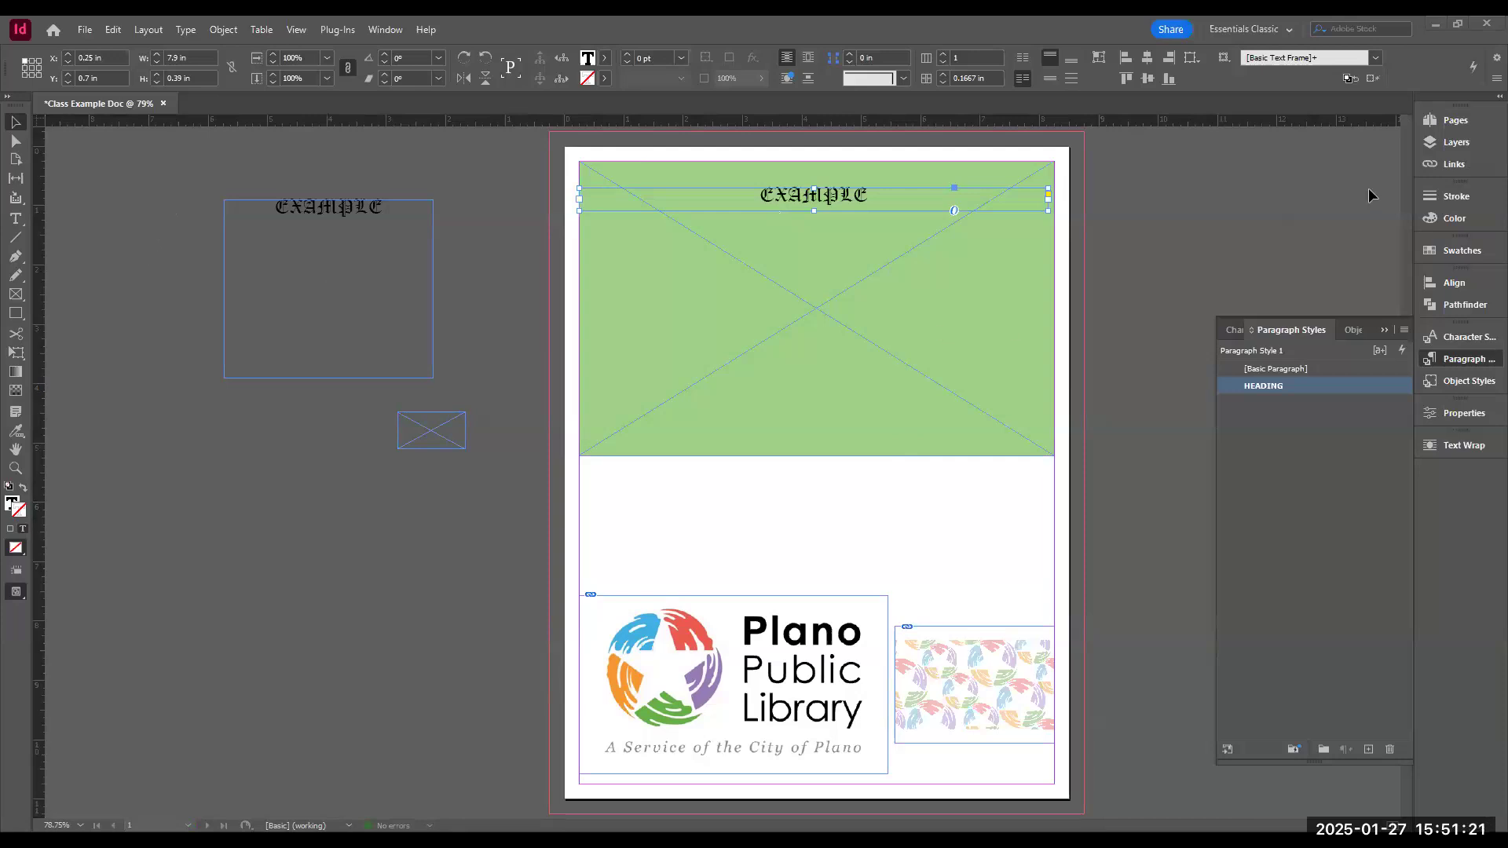
{"action": "left_click", "coordinate": [1452, 362]}
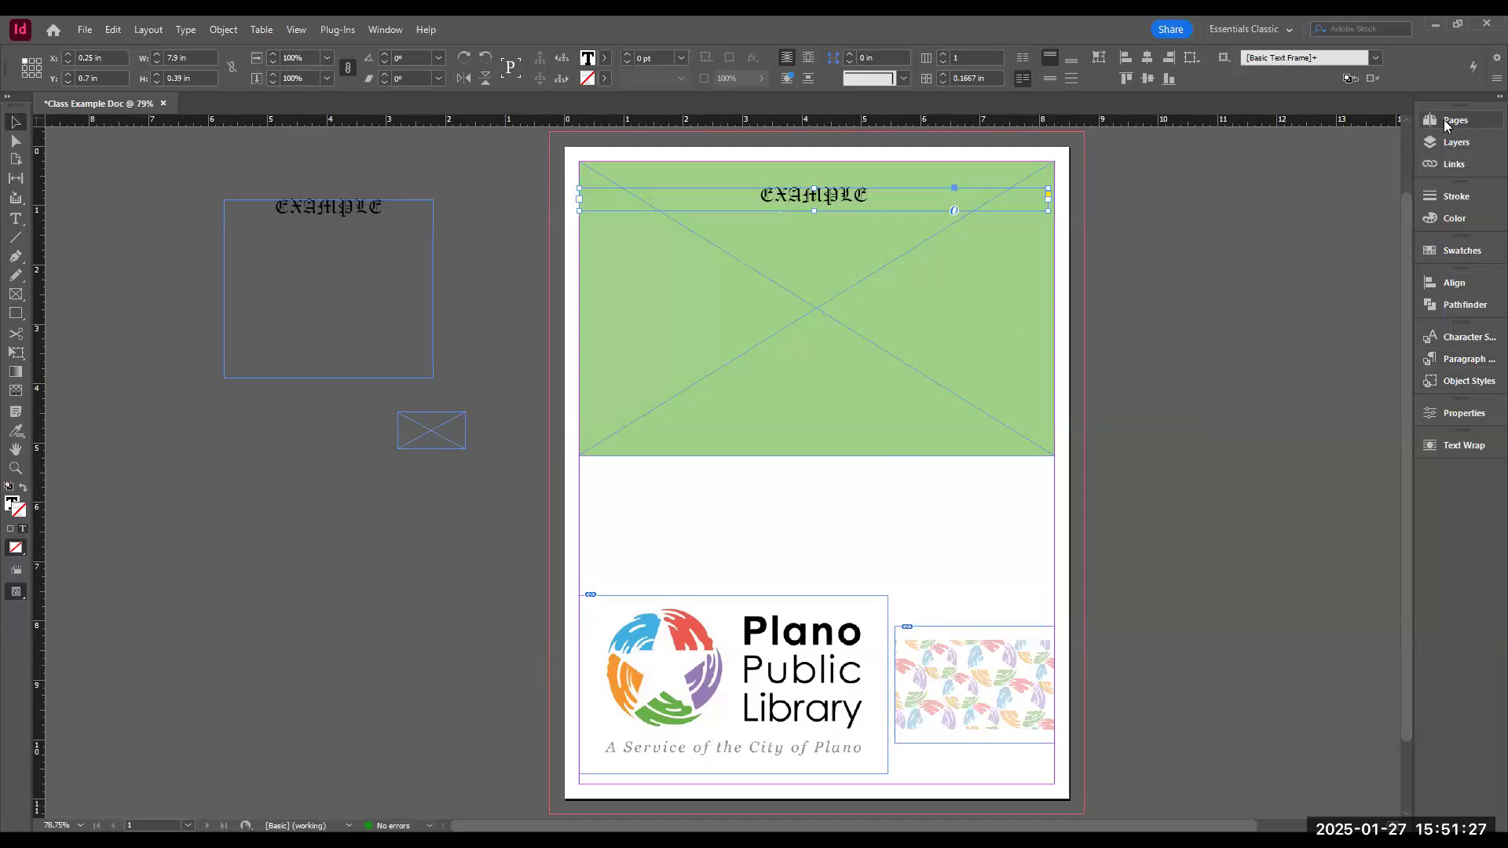
- Add two blank pages to the document after page 1
{"action": "left_click", "coordinate": [1461, 120]}
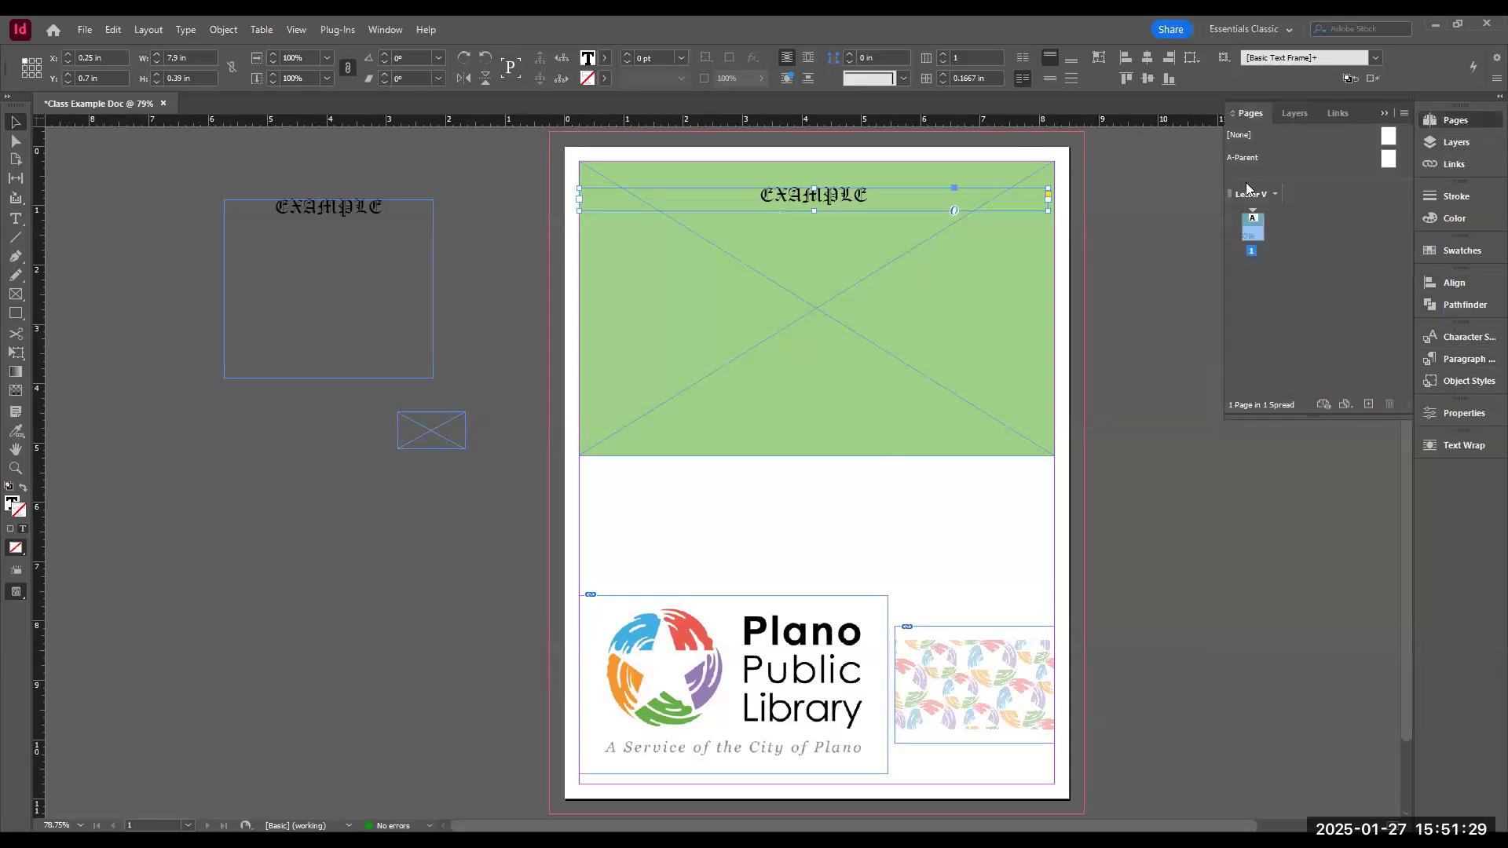
{"action": "left_click", "coordinate": [1248, 236]}
{"action": "left_click", "coordinate": [1370, 405]}
{"action": "left_click", "coordinate": [1371, 405]}
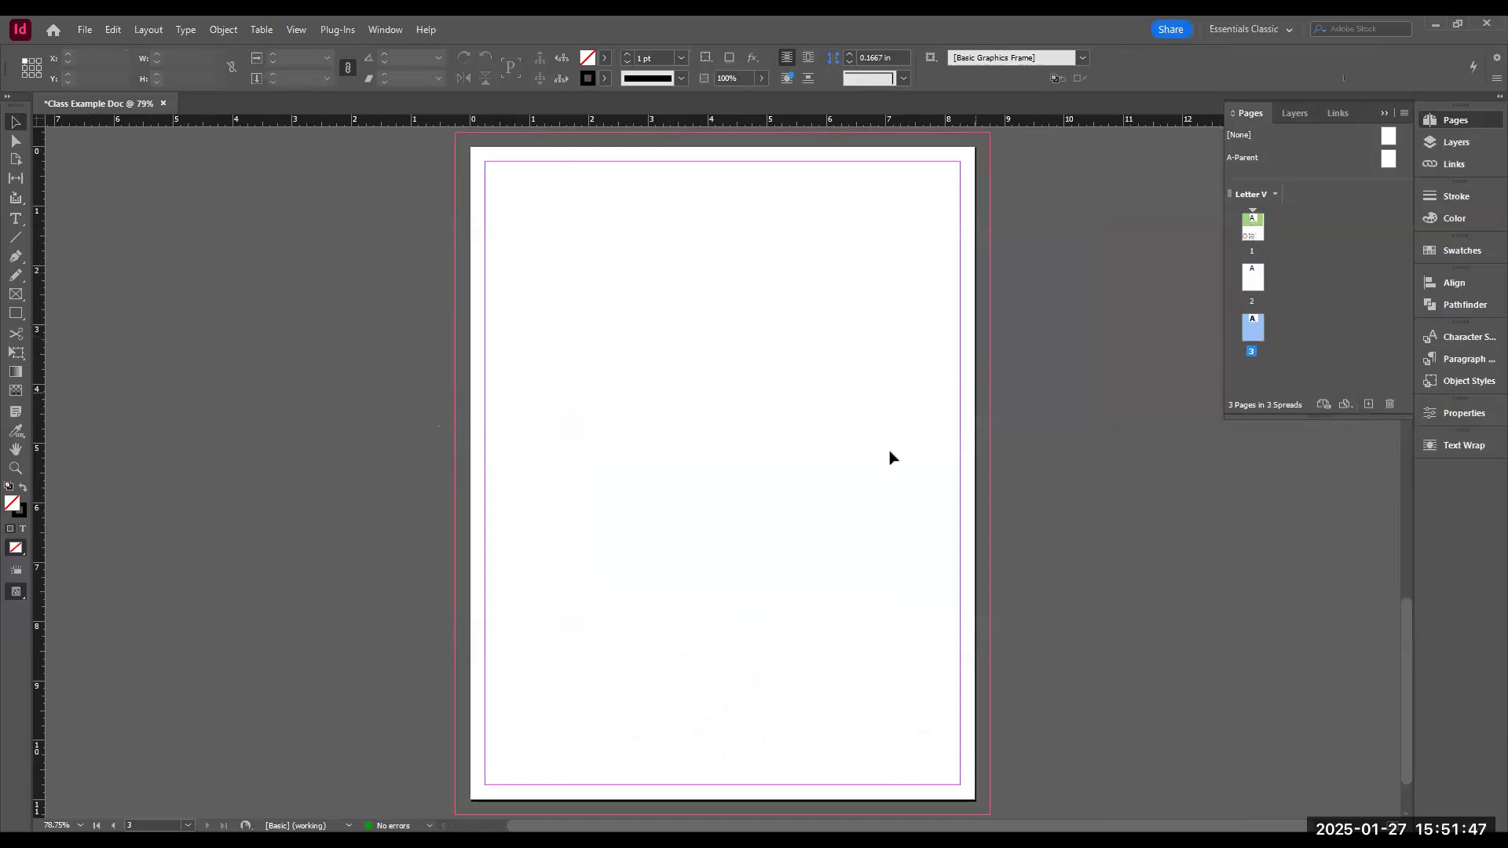
- Look through the document's three pages, and check which page size presets are available for the selected page
{"action": "scroll", "coordinate": [890, 454], "scroll_direction": "up", "scroll_amount": 10}
{"action": "scroll", "coordinate": [890, 455], "scroll_direction": "up", "scroll_amount": 5}
{"action": "scroll", "coordinate": [889, 456], "scroll_direction": "down", "scroll_amount": 20}
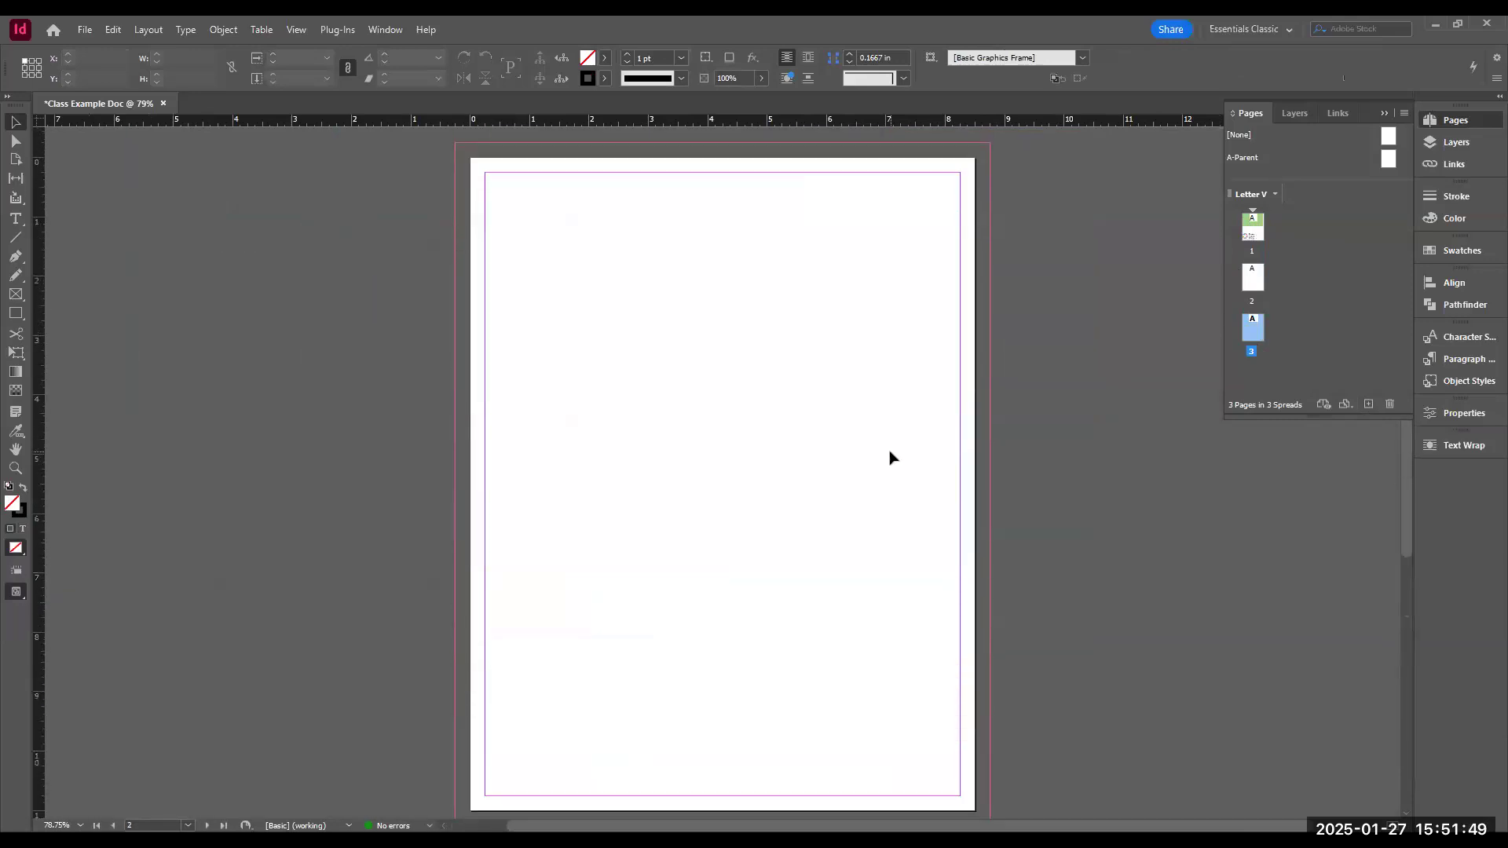
{"action": "scroll", "coordinate": [889, 446], "scroll_direction": "up", "scroll_amount": 15}
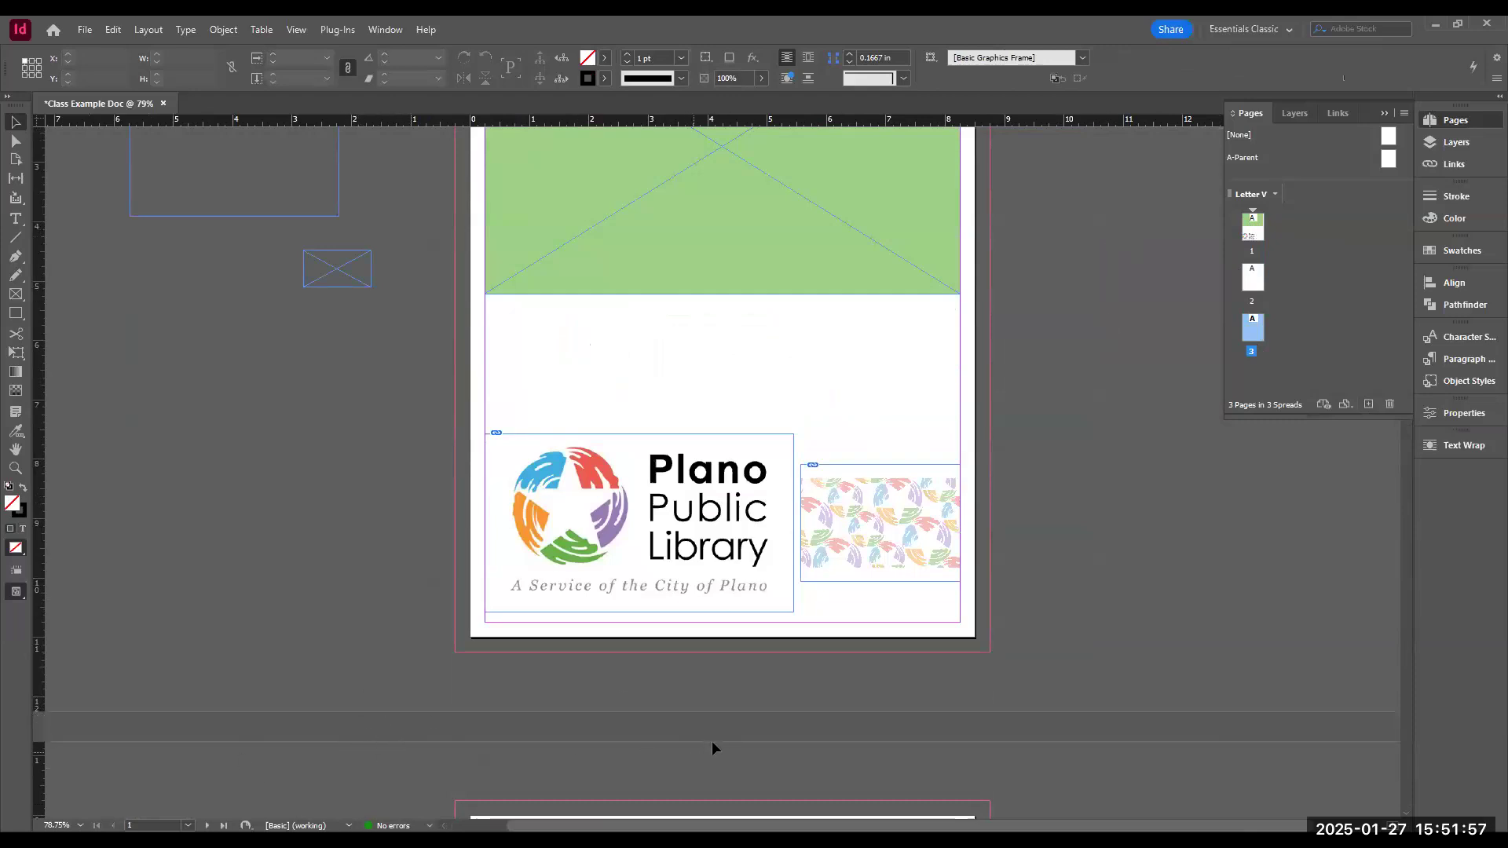
{"action": "scroll", "coordinate": [736, 709], "scroll_direction": "down", "scroll_amount": 5}
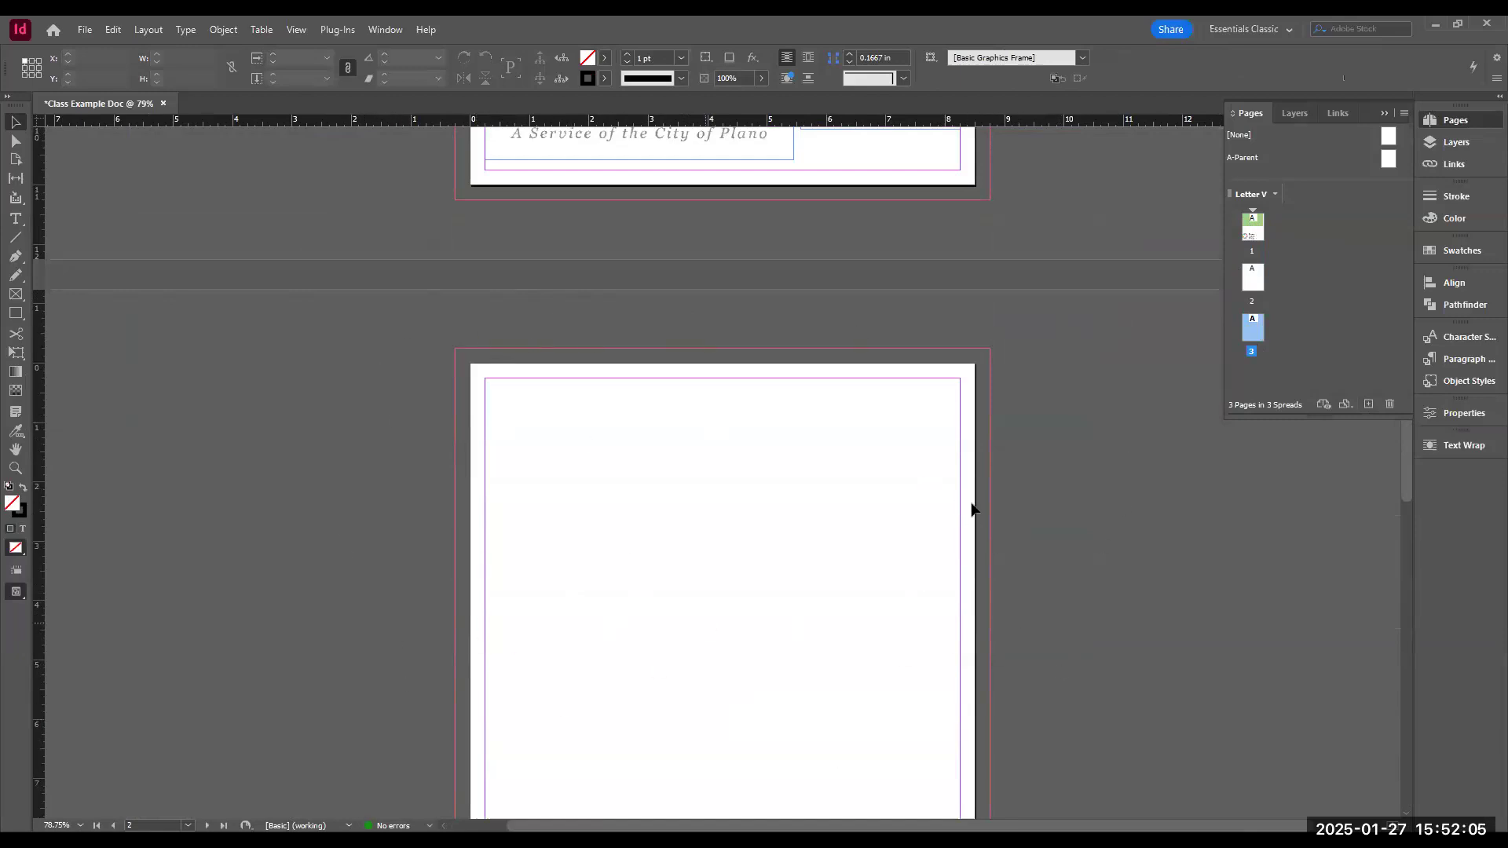
{"action": "scroll", "coordinate": [1021, 448], "scroll_direction": "up", "scroll_amount": 8}
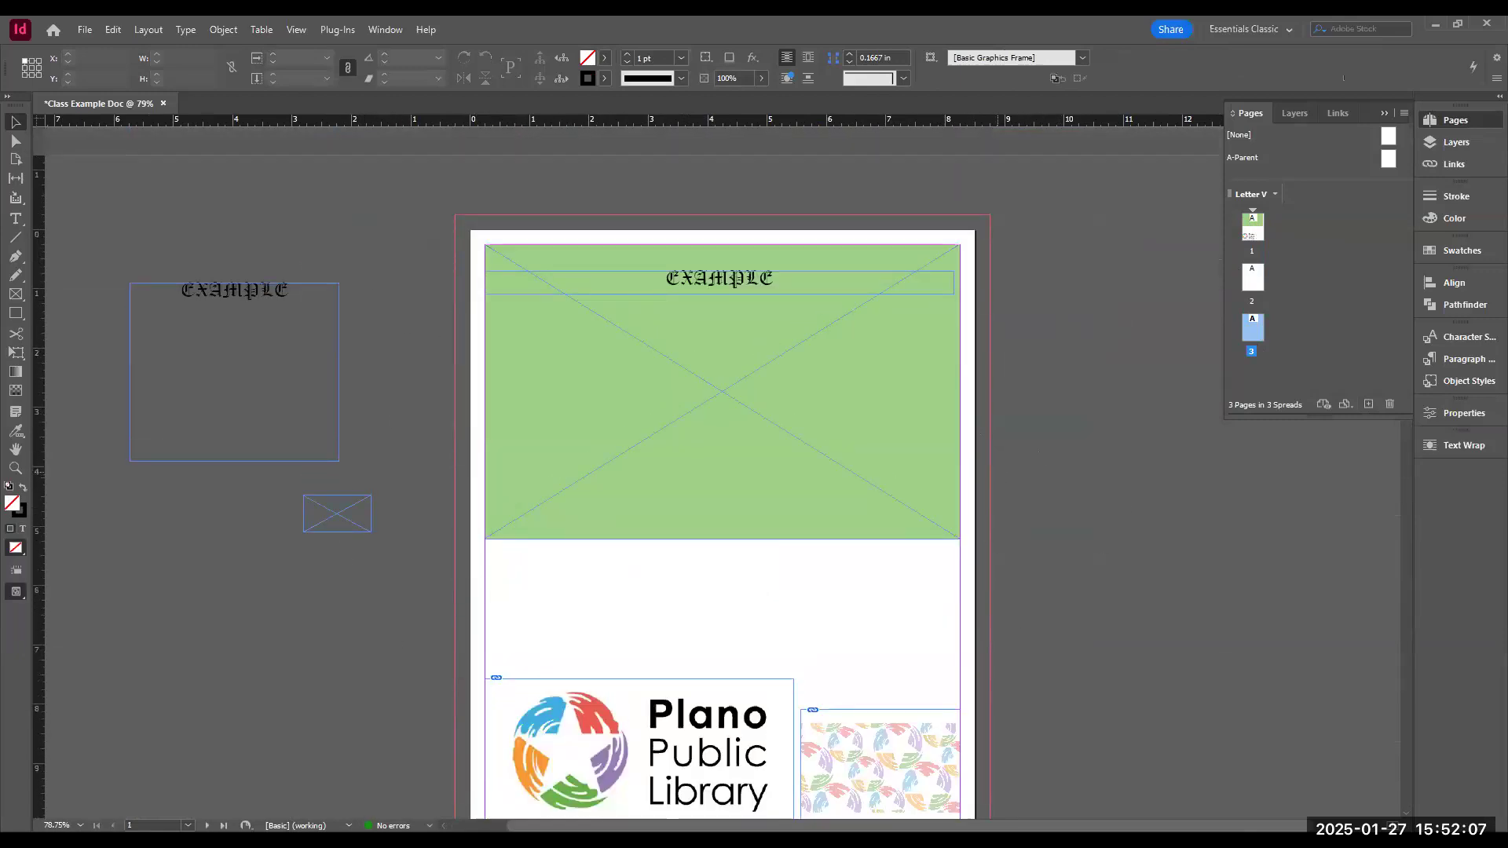
{"action": "left_click", "coordinate": [1346, 405]}
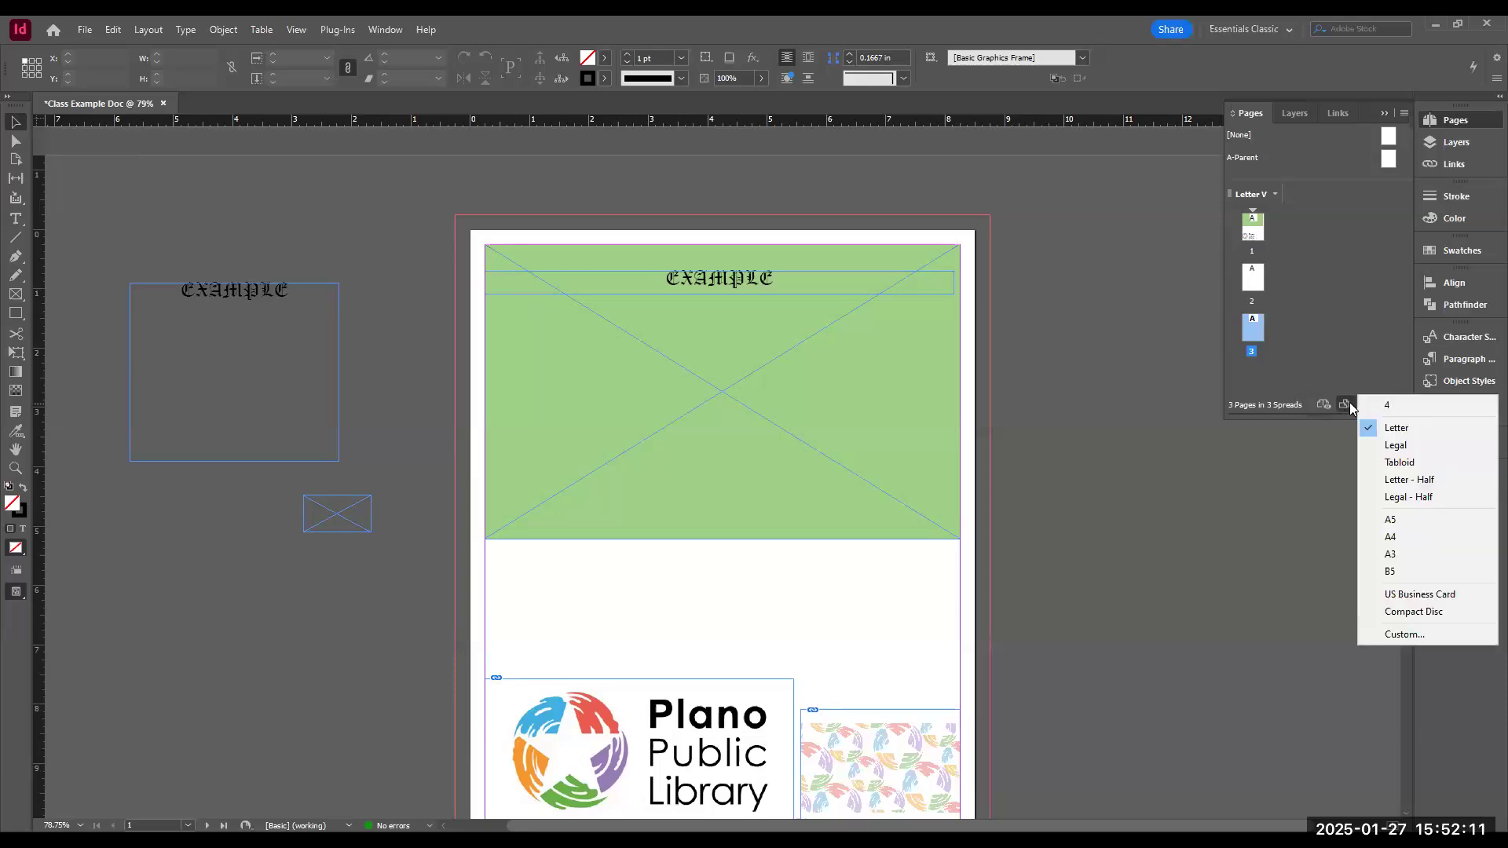
{"action": "left_click", "coordinate": [1351, 346]}
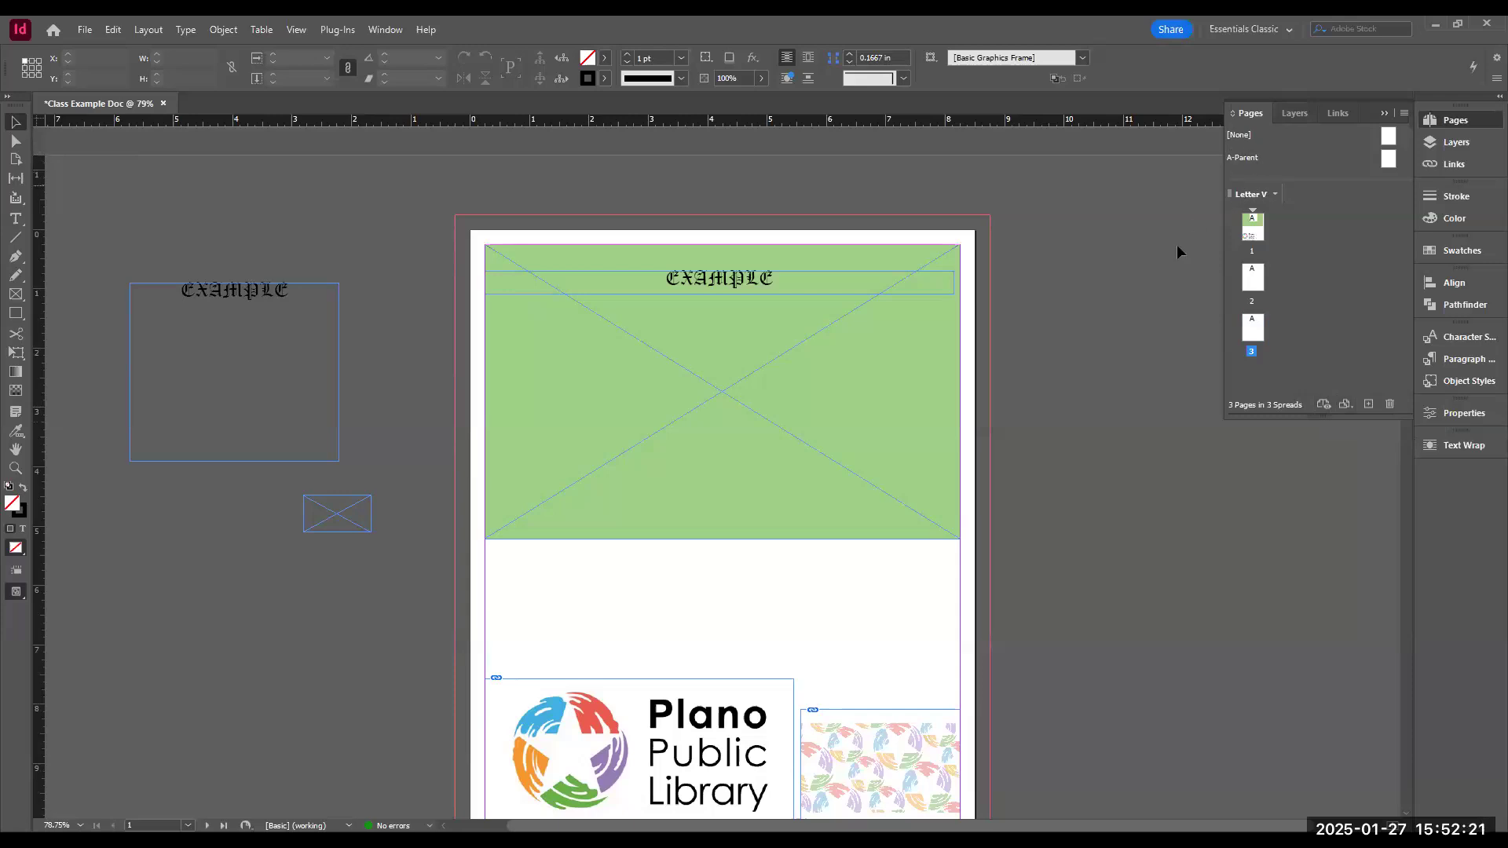
- Enlarge the parent area above the document page thumbnails, and open the A-Parent page to examine its layout
{"action": "double_click", "coordinate": [1254, 234]}
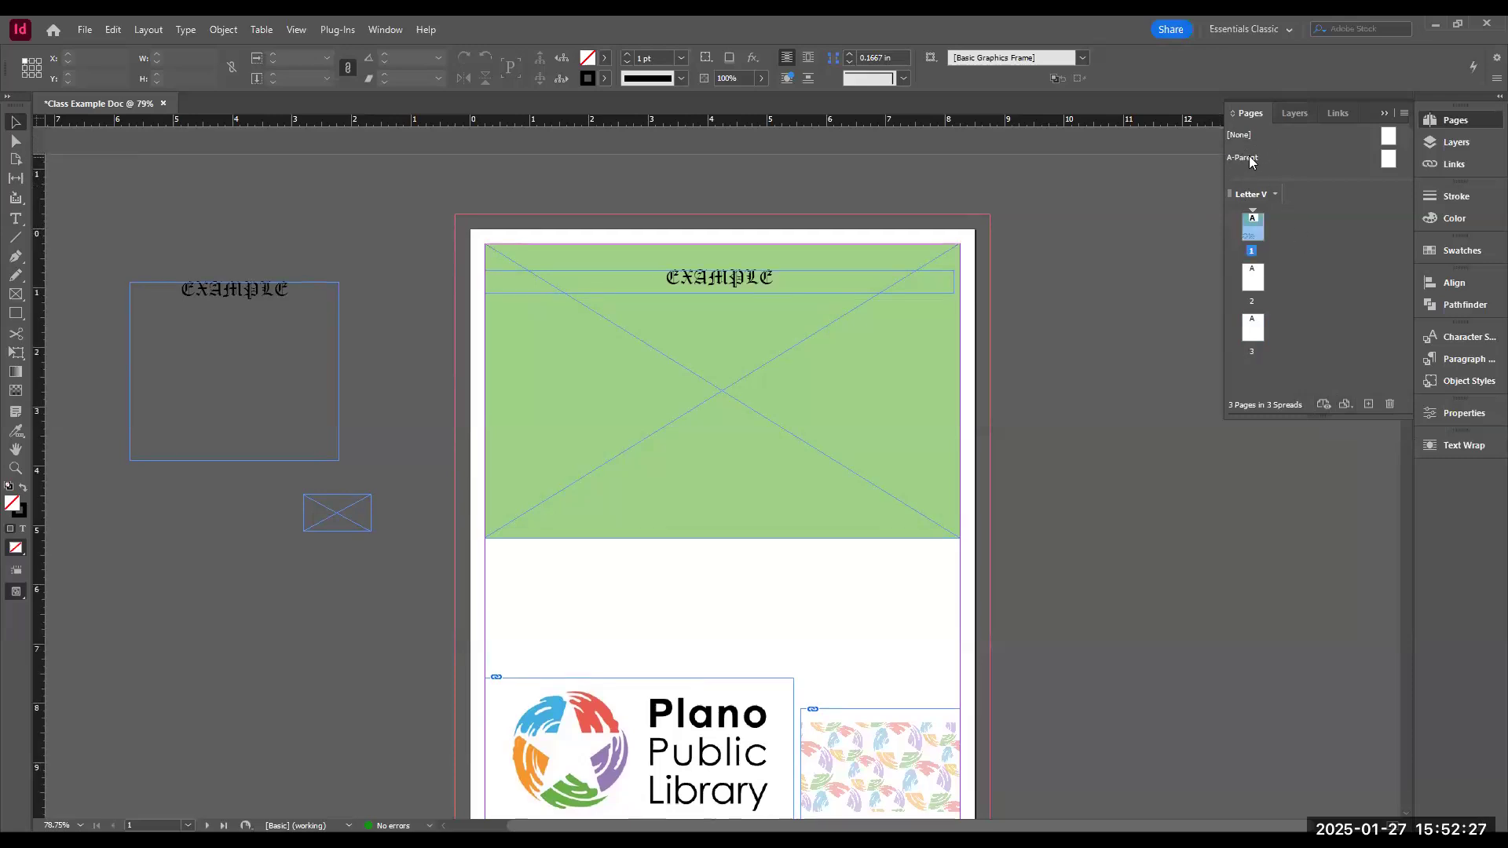
{"action": "left_click_drag", "start_coordinate": [1319, 241], "coordinate": [1288, 196]}
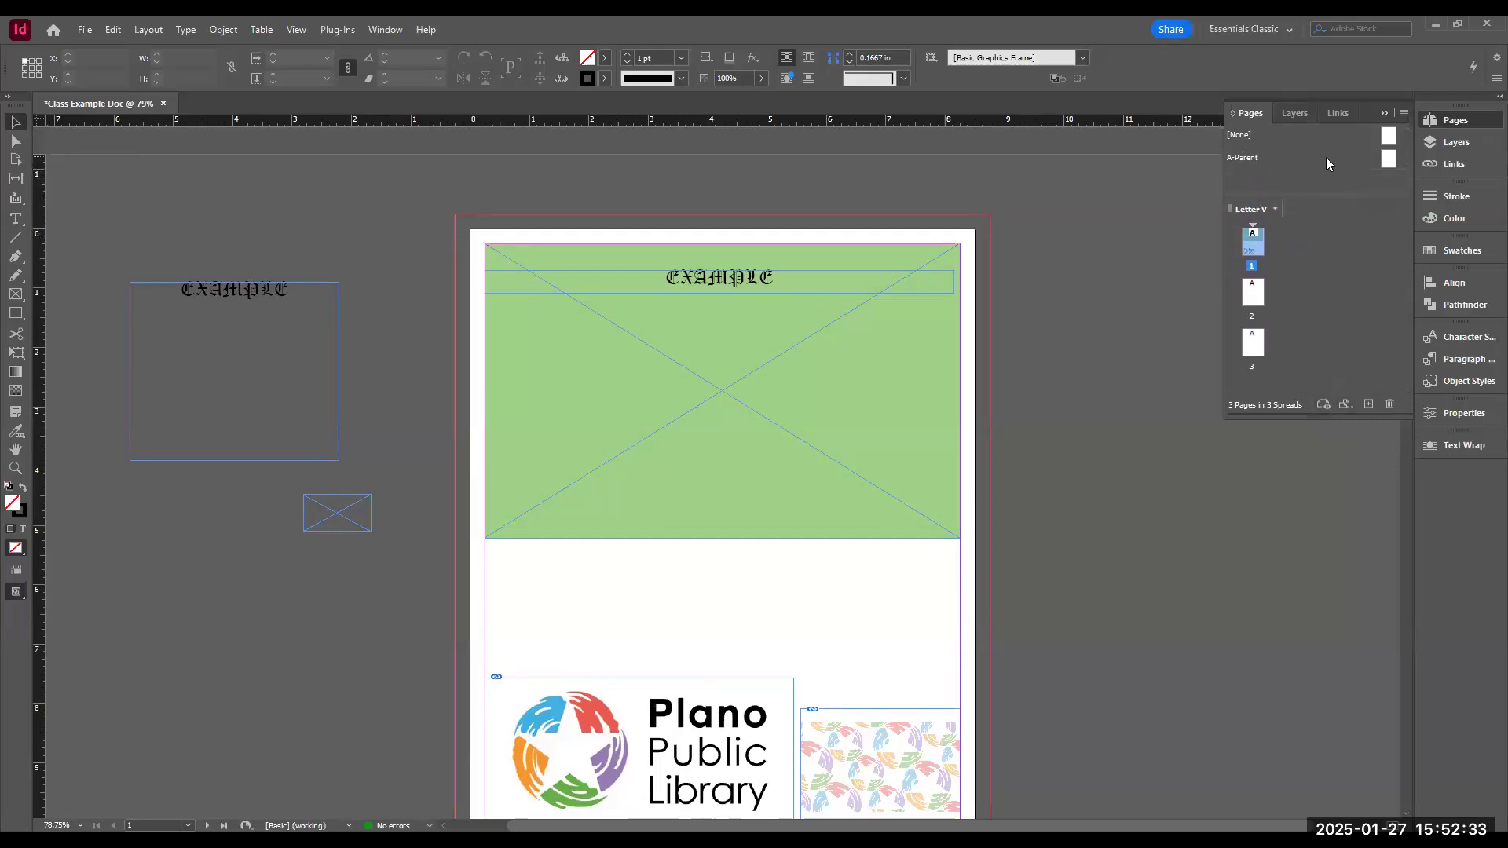
{"action": "double_click", "coordinate": [1389, 159]}
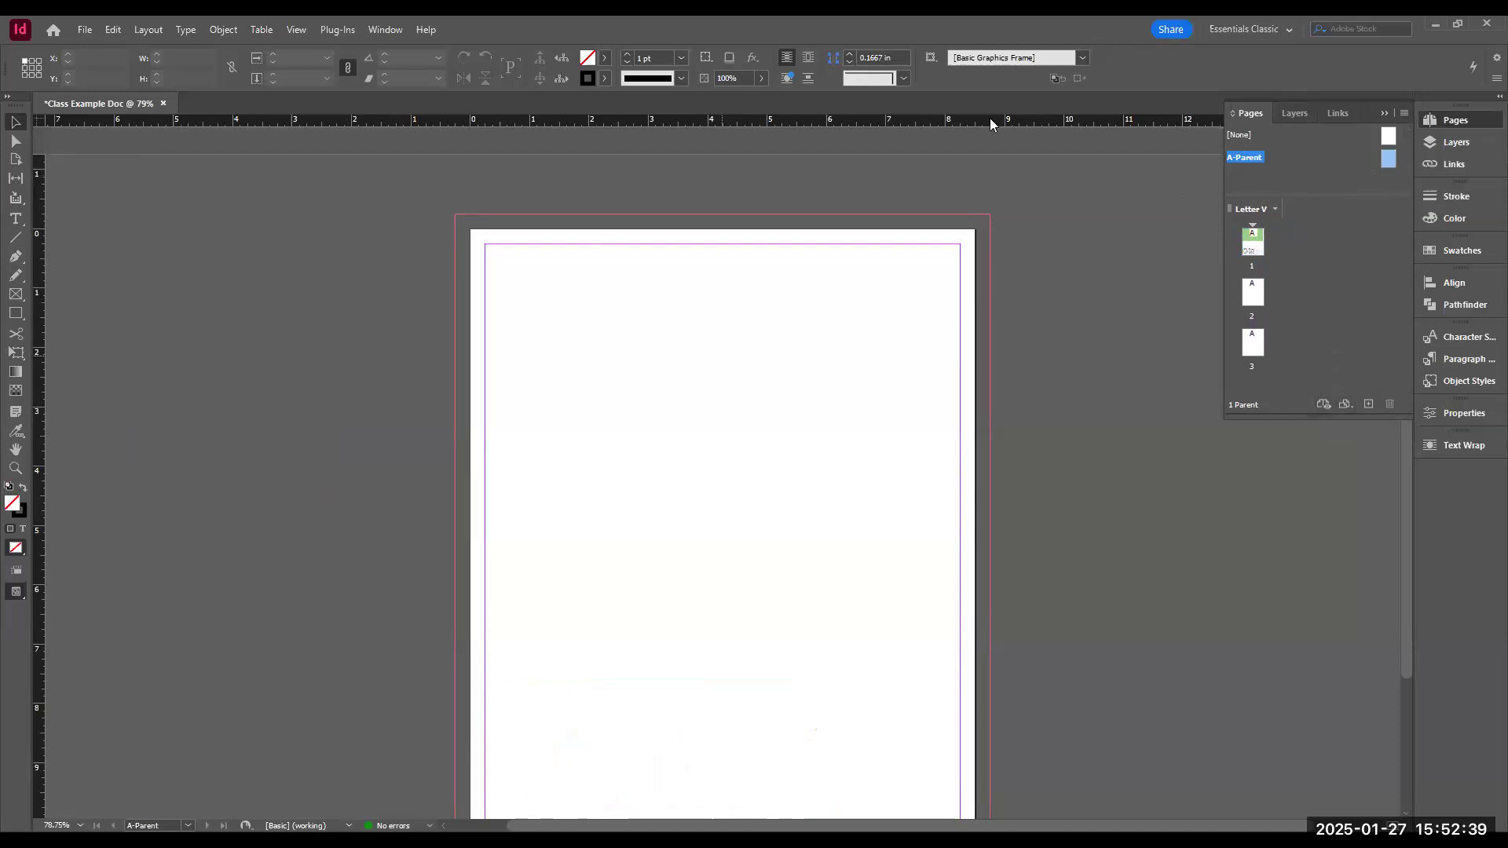
{"action": "scroll", "coordinate": [620, 352], "scroll_direction": "down", "scroll_amount": 3}
{"action": "scroll", "coordinate": [897, 640], "scroll_direction": "up", "scroll_amount": 3}
{"action": "scroll", "coordinate": [897, 639], "scroll_direction": "down", "scroll_amount": 3}
{"action": "scroll", "coordinate": [1009, 557], "scroll_direction": "up", "scroll_amount": 3}
{"action": "scroll", "coordinate": [1008, 558], "scroll_direction": "down", "scroll_amount": 3}
{"action": "scroll", "coordinate": [1036, 534], "scroll_direction": "up", "scroll_amount": 3}
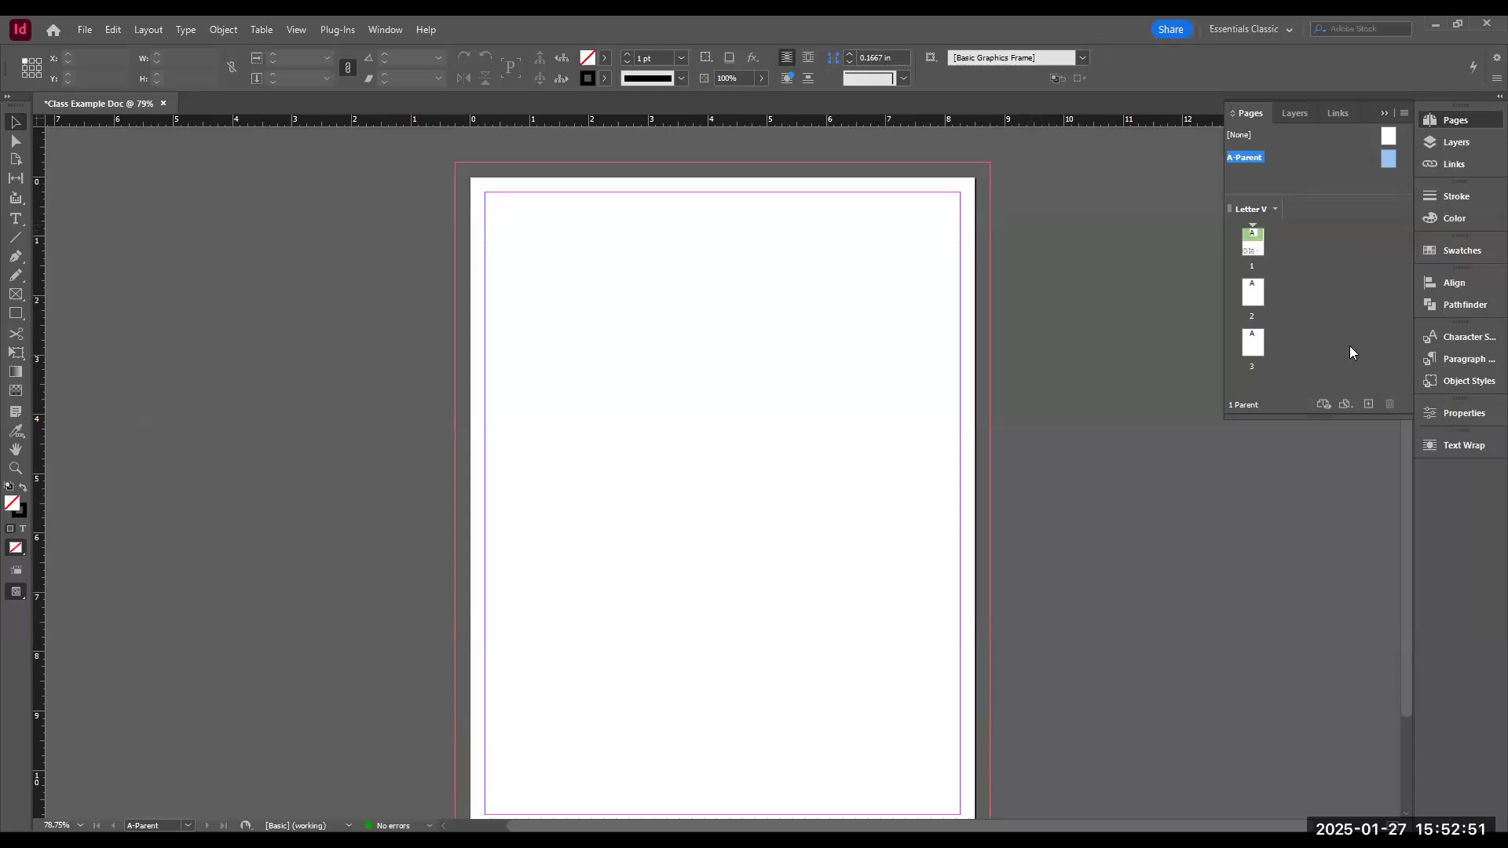
- Create a second parent page, B-Parent, and apply it to page 2
{"action": "left_click", "coordinate": [1369, 404]}
{"action": "left_click_drag", "start_coordinate": [1390, 179], "coordinate": [1257, 295]}
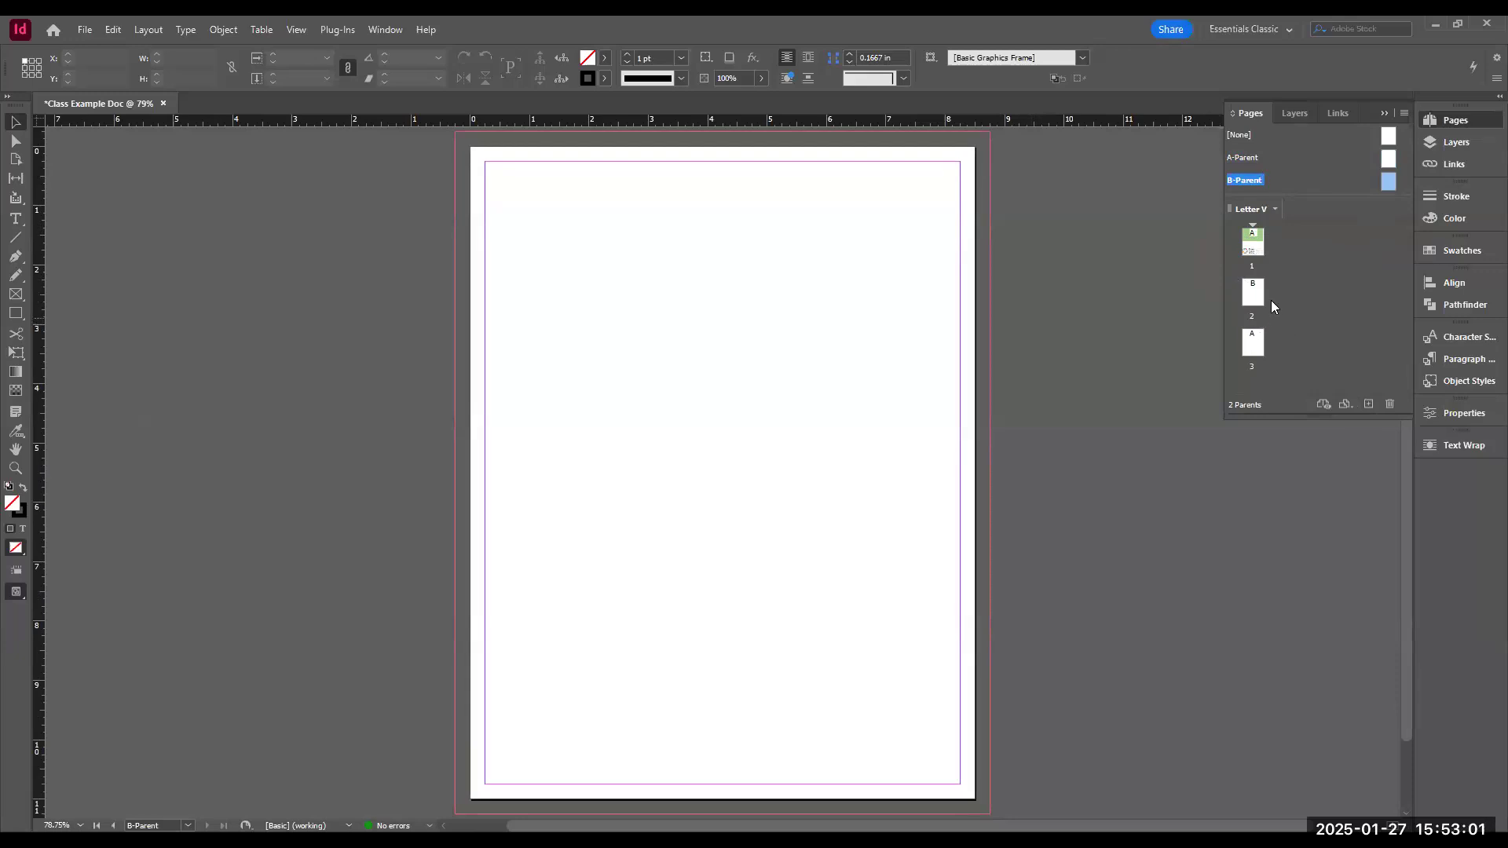
- Draw a rectangular graphic frame about 5.15 by 5.78 in on the B-Parent page, and check how page 2 inherits it
{"action": "double_click", "coordinate": [1389, 181]}
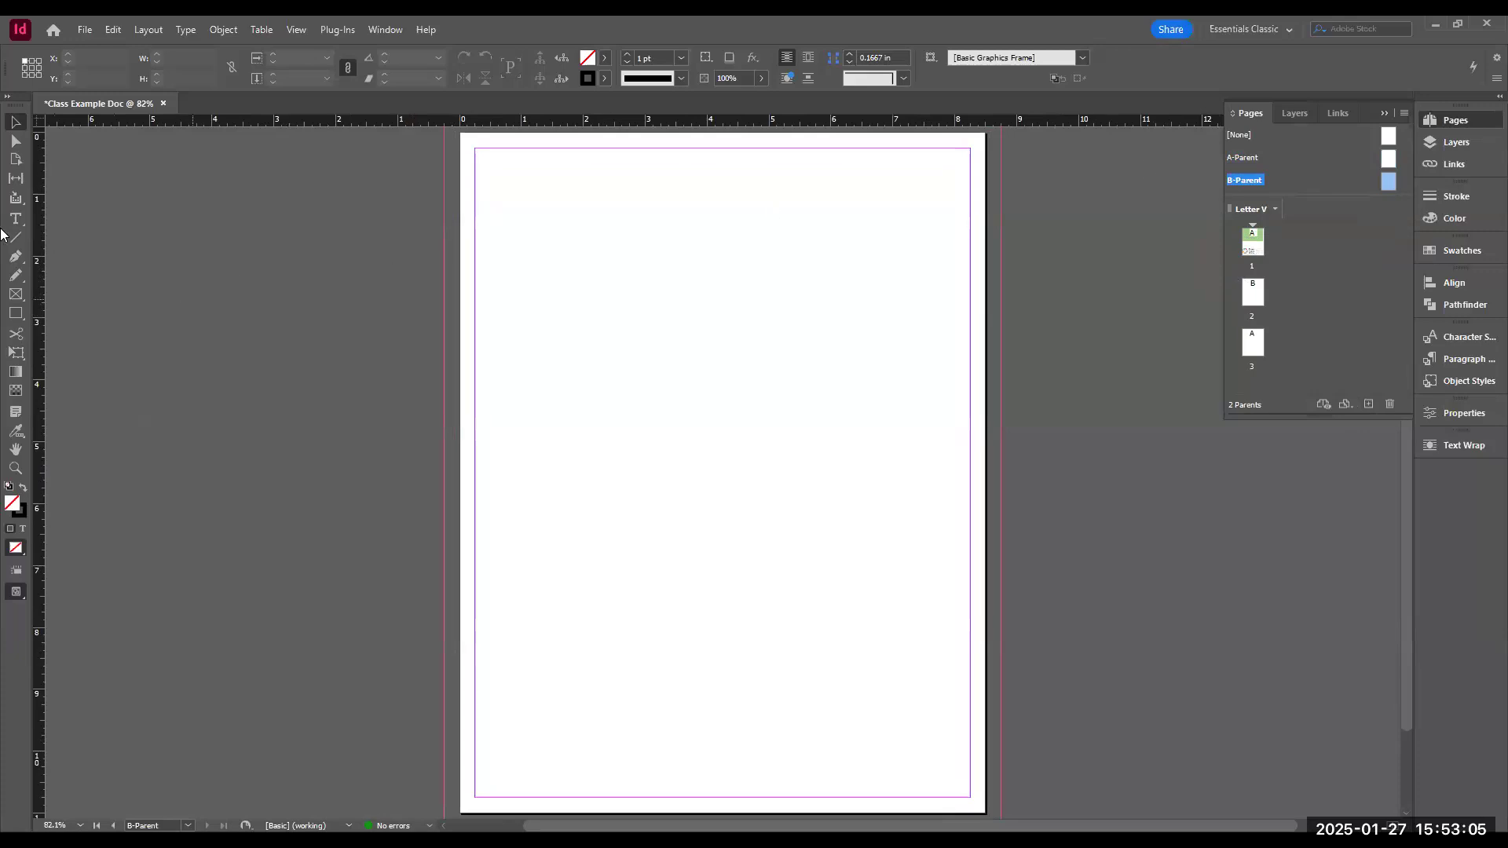
{"action": "left_click", "coordinate": [16, 294]}
{"action": "left_click_drag", "start_coordinate": [569, 270], "coordinate": [878, 613]}
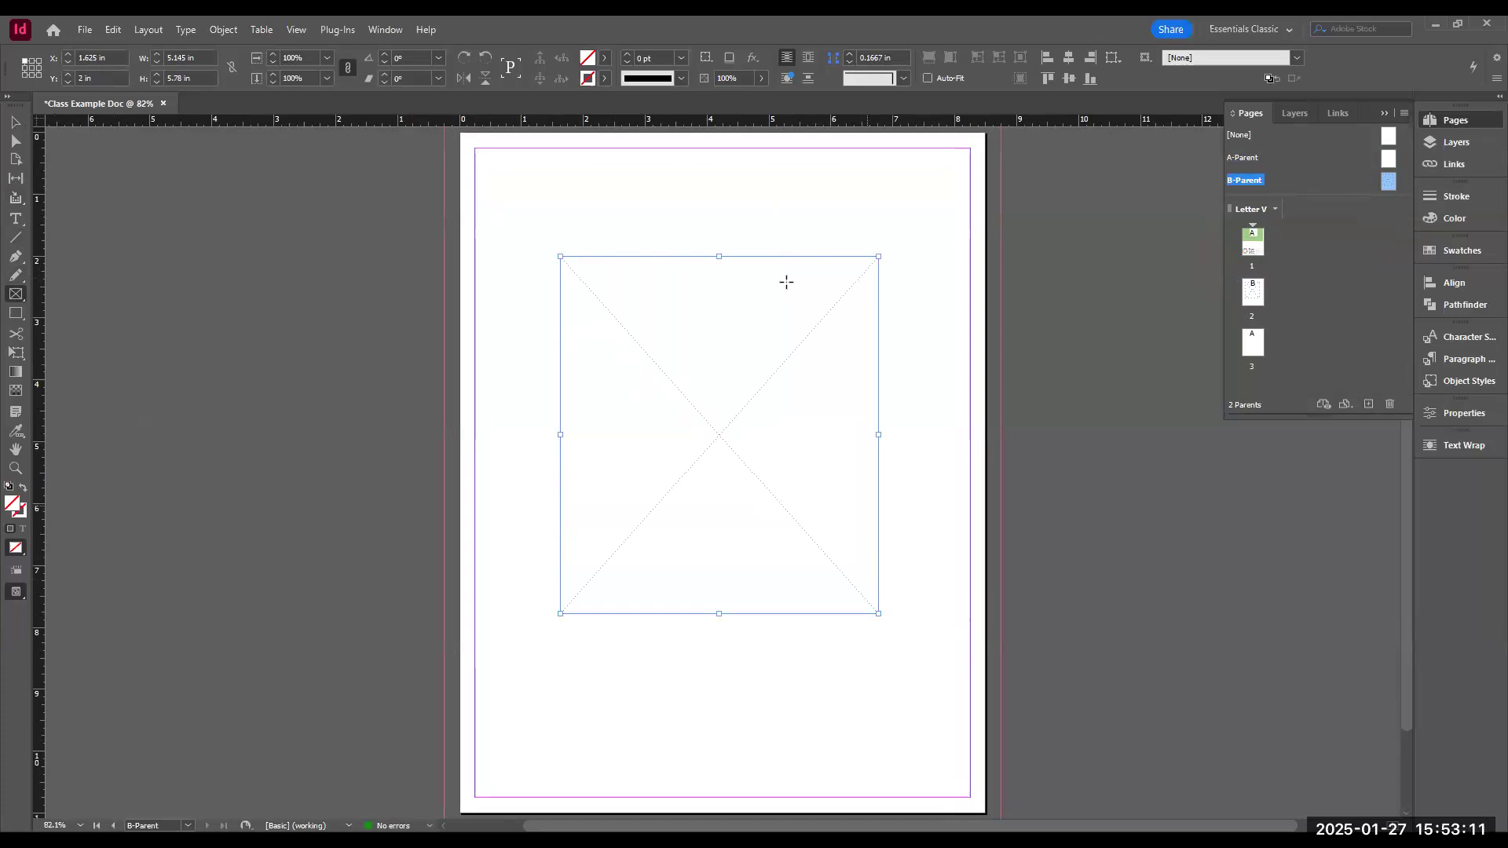
{"action": "double_click", "coordinate": [1254, 292]}
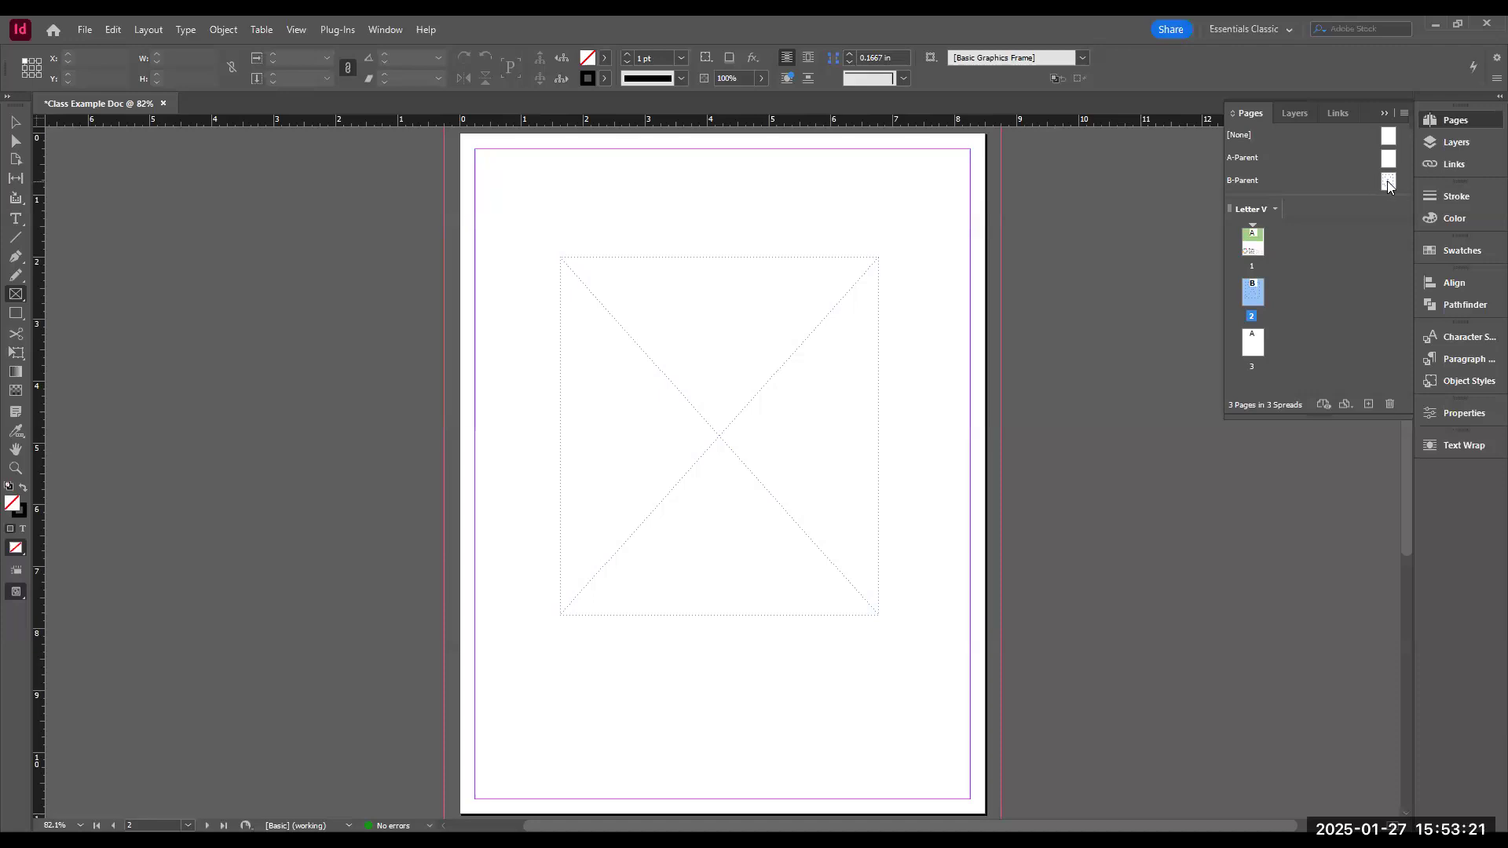
- Place essentials classic panel.PNG into the graphic frame on the B-Parent page, and check the image on page 2
{"action": "double_click", "coordinate": [1388, 184]}
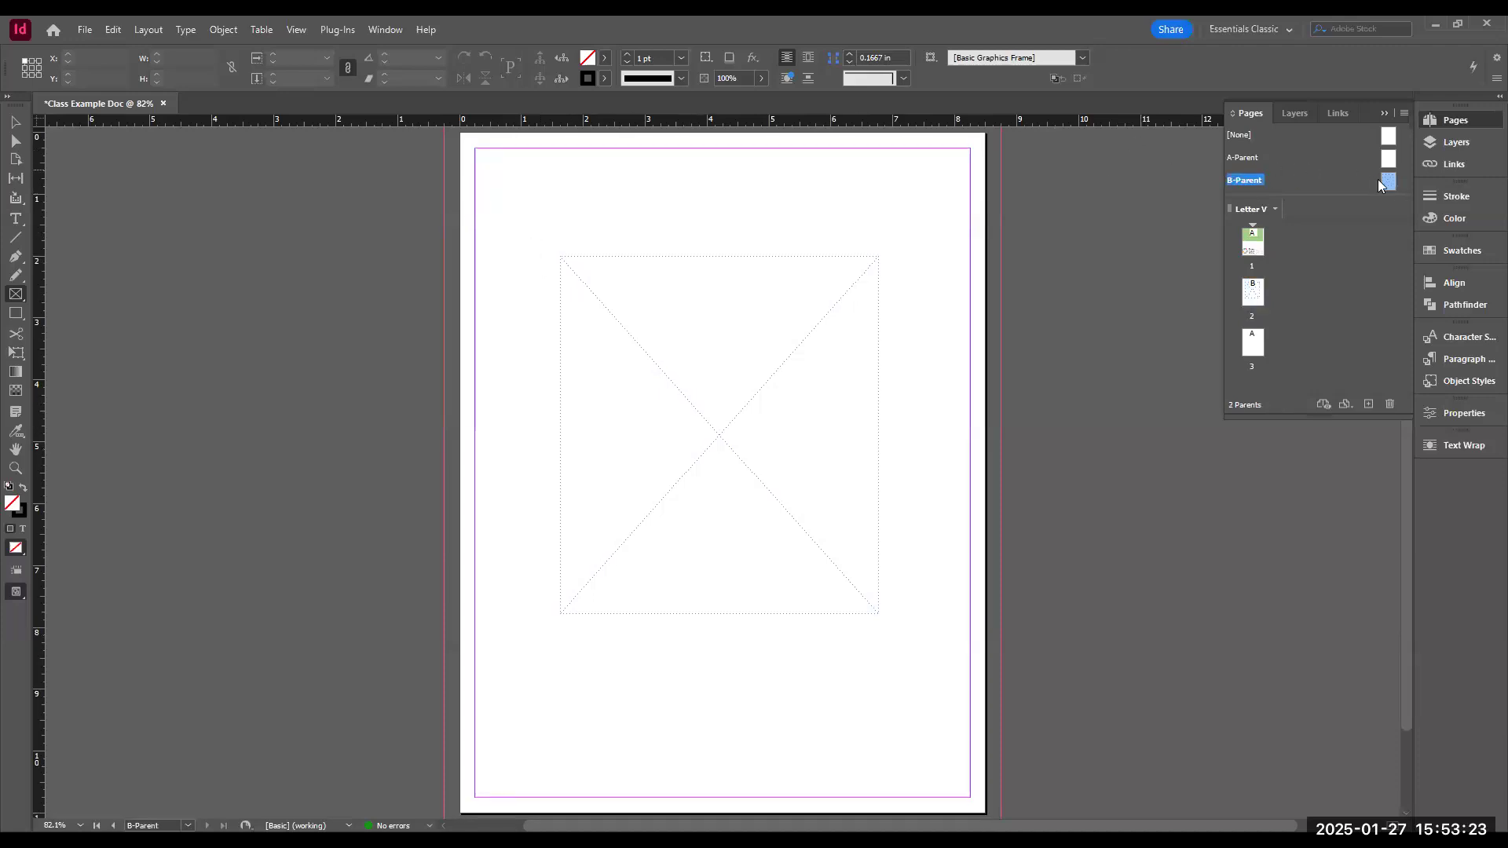
{"action": "left_click", "coordinate": [22, 124]}
{"action": "left_click", "coordinate": [723, 451]}
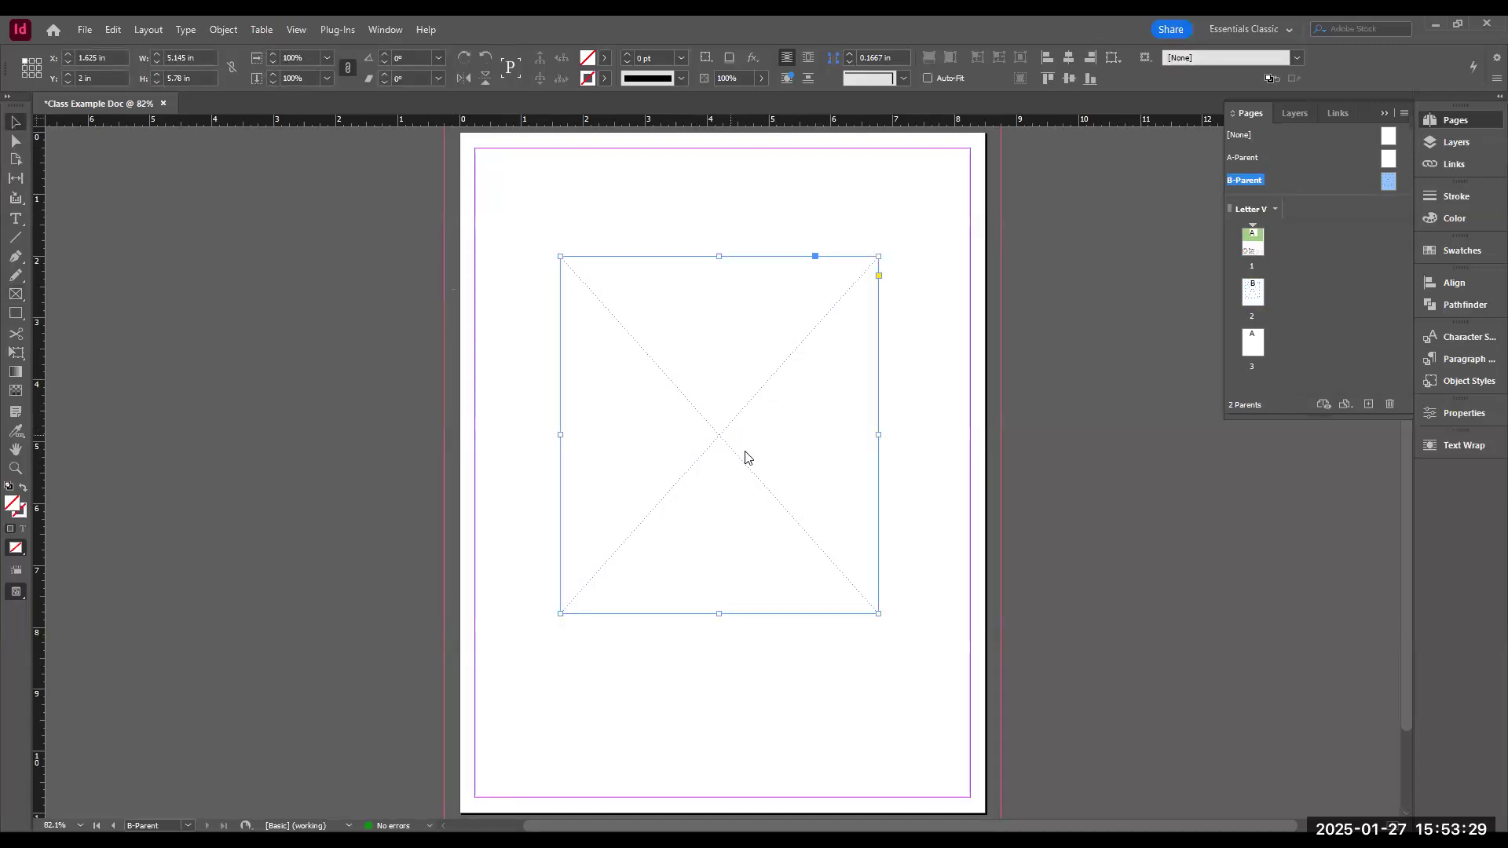
{"action": "key", "text": "ctrl+d"}
{"action": "left_click", "coordinate": [699, 383]}
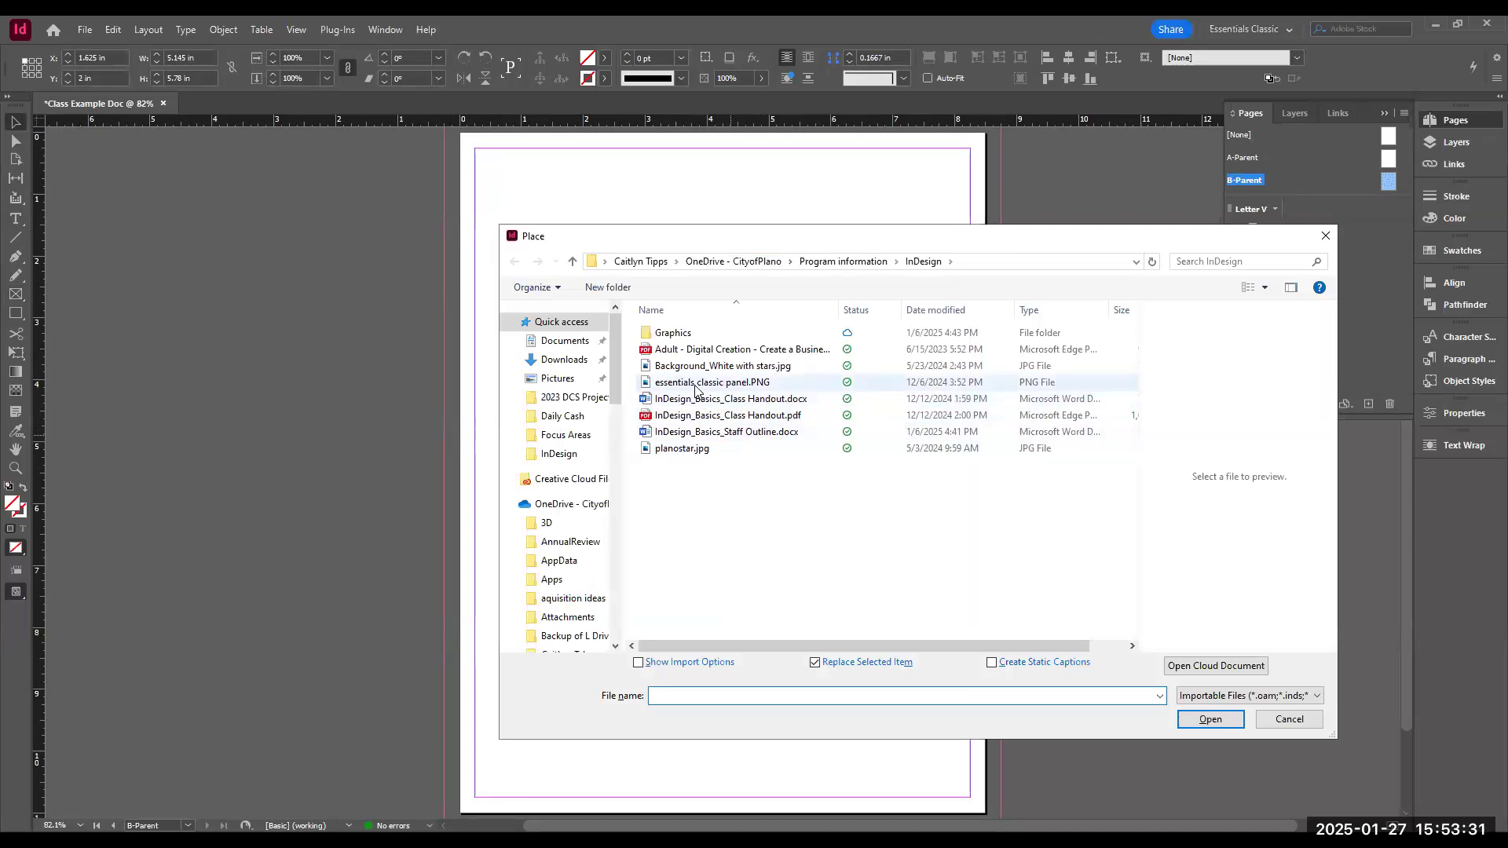
{"action": "key", "text": "Return"}
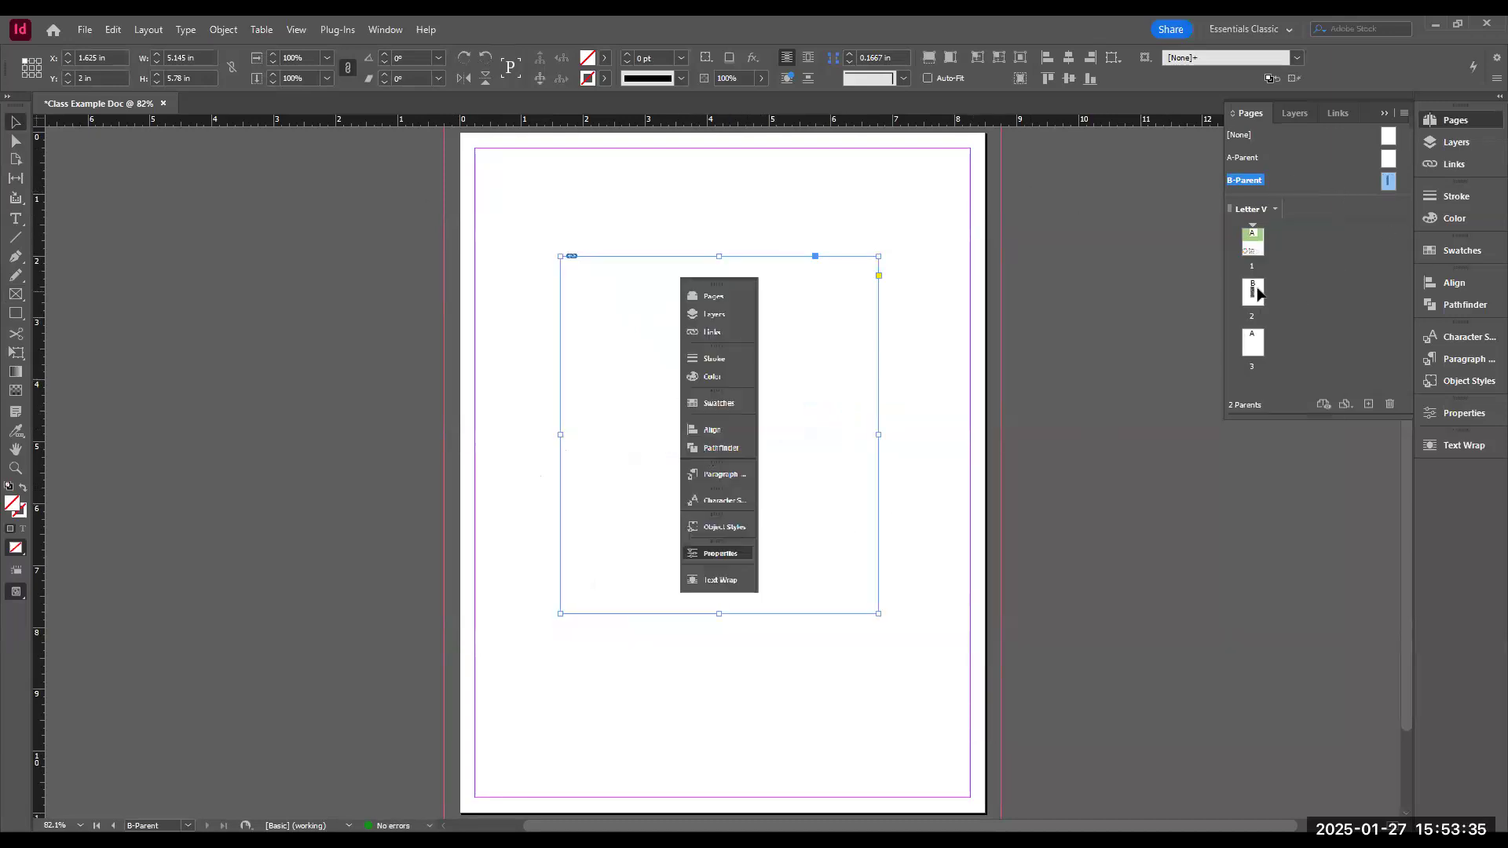
{"action": "double_click", "coordinate": [1260, 291]}
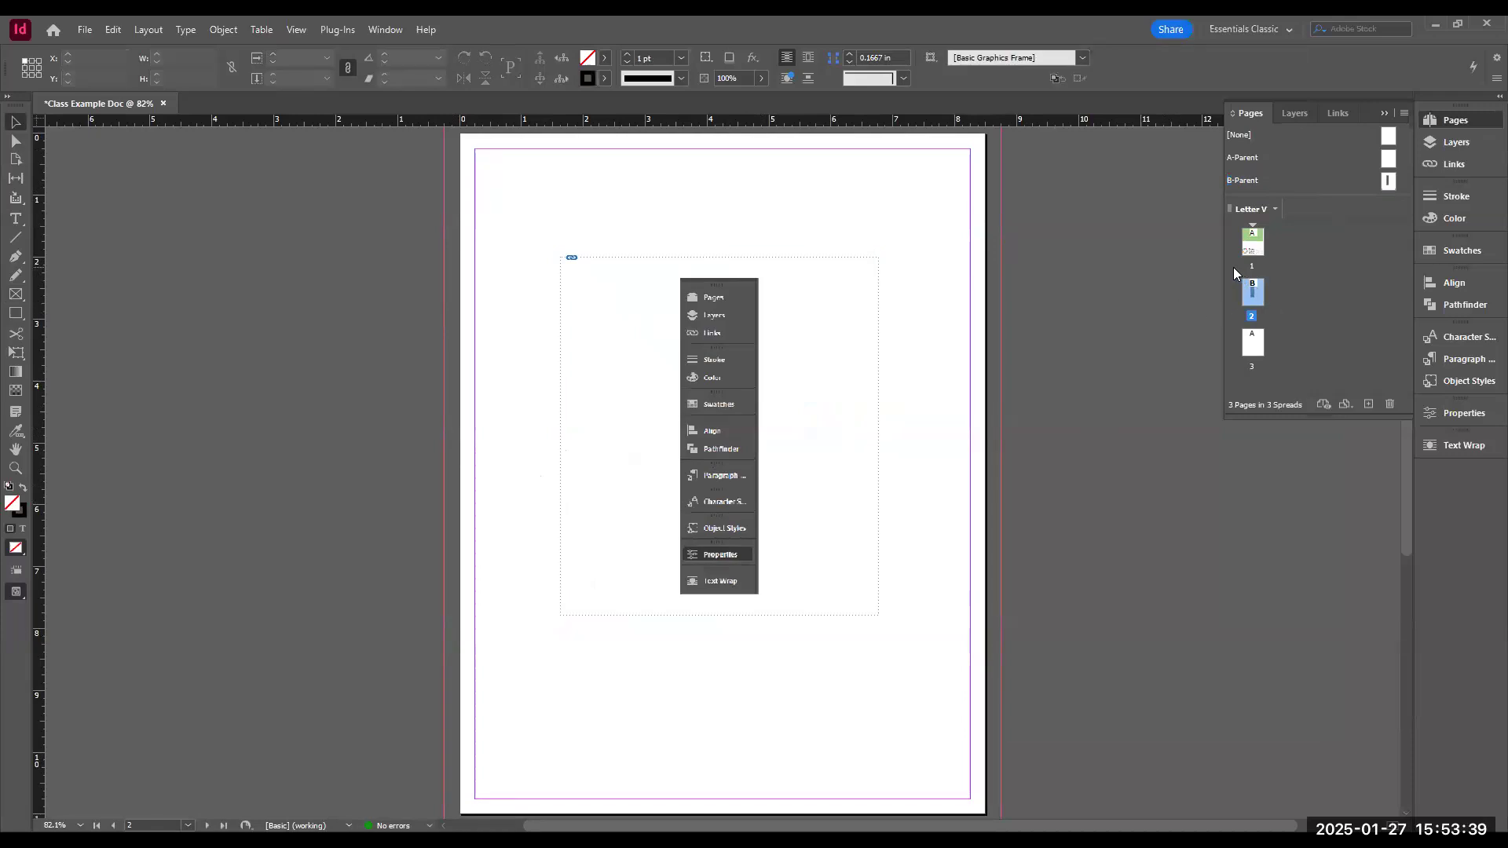
{"action": "key", "text": "ctrl+d"}
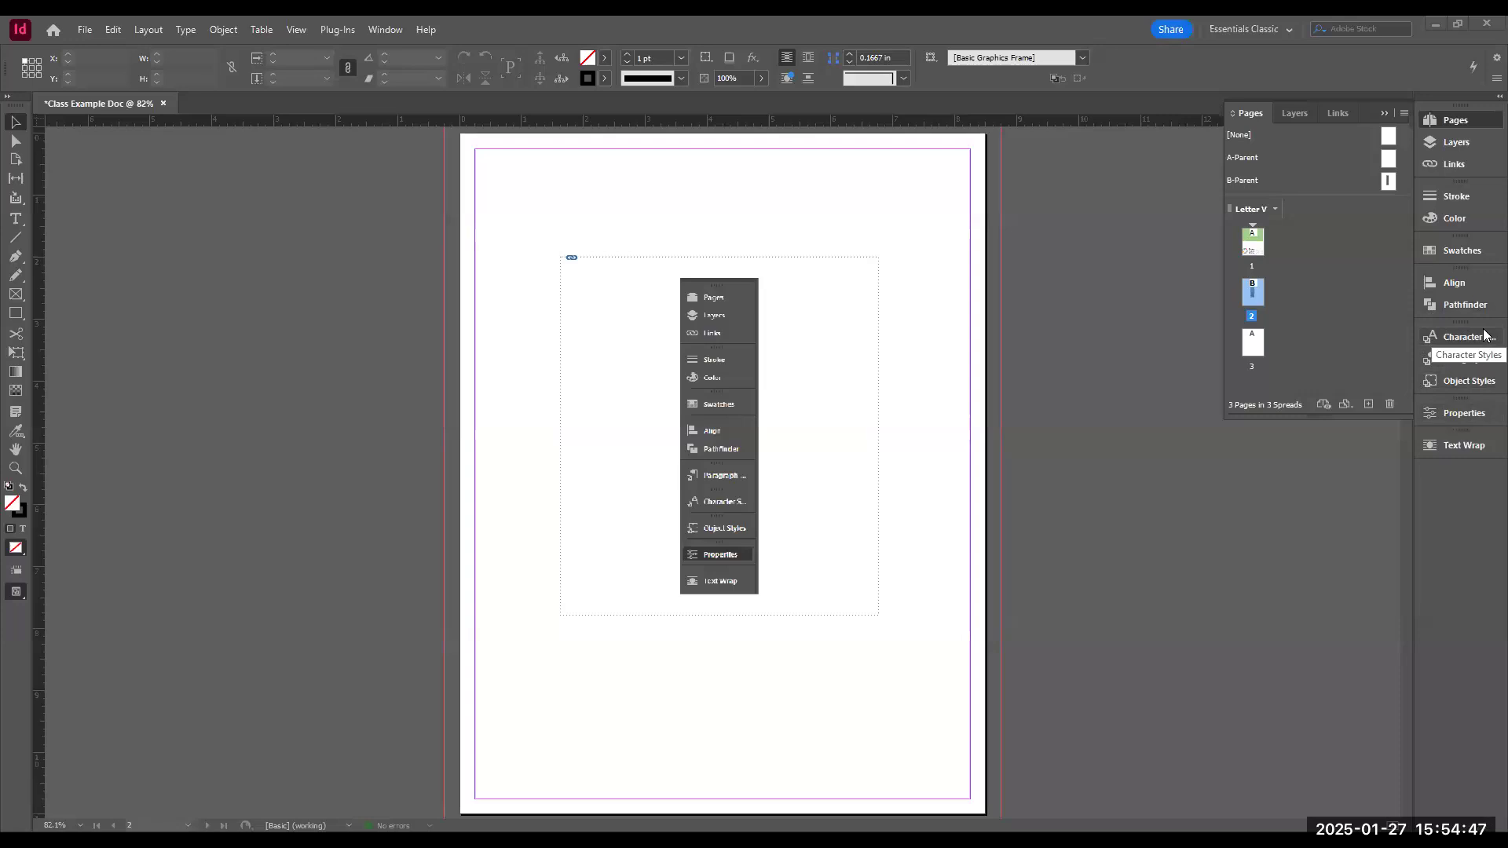
- Return to page 1, examine the file formats offered by Save As with the Downloads folder as destination, and leave without saving
{"action": "double_click", "coordinate": [1253, 244]}
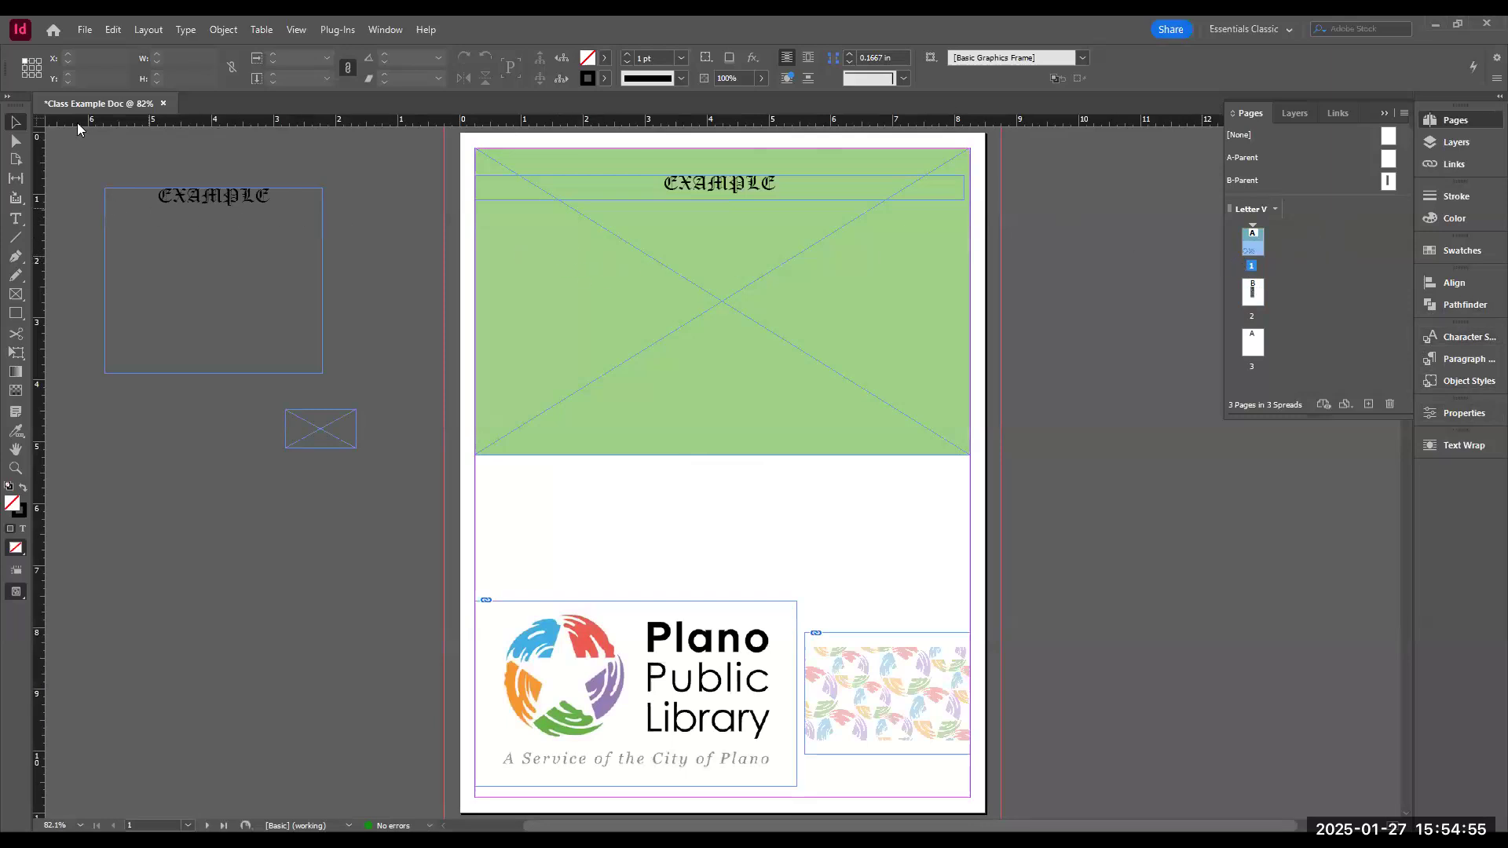
{"action": "left_click", "coordinate": [85, 32]}
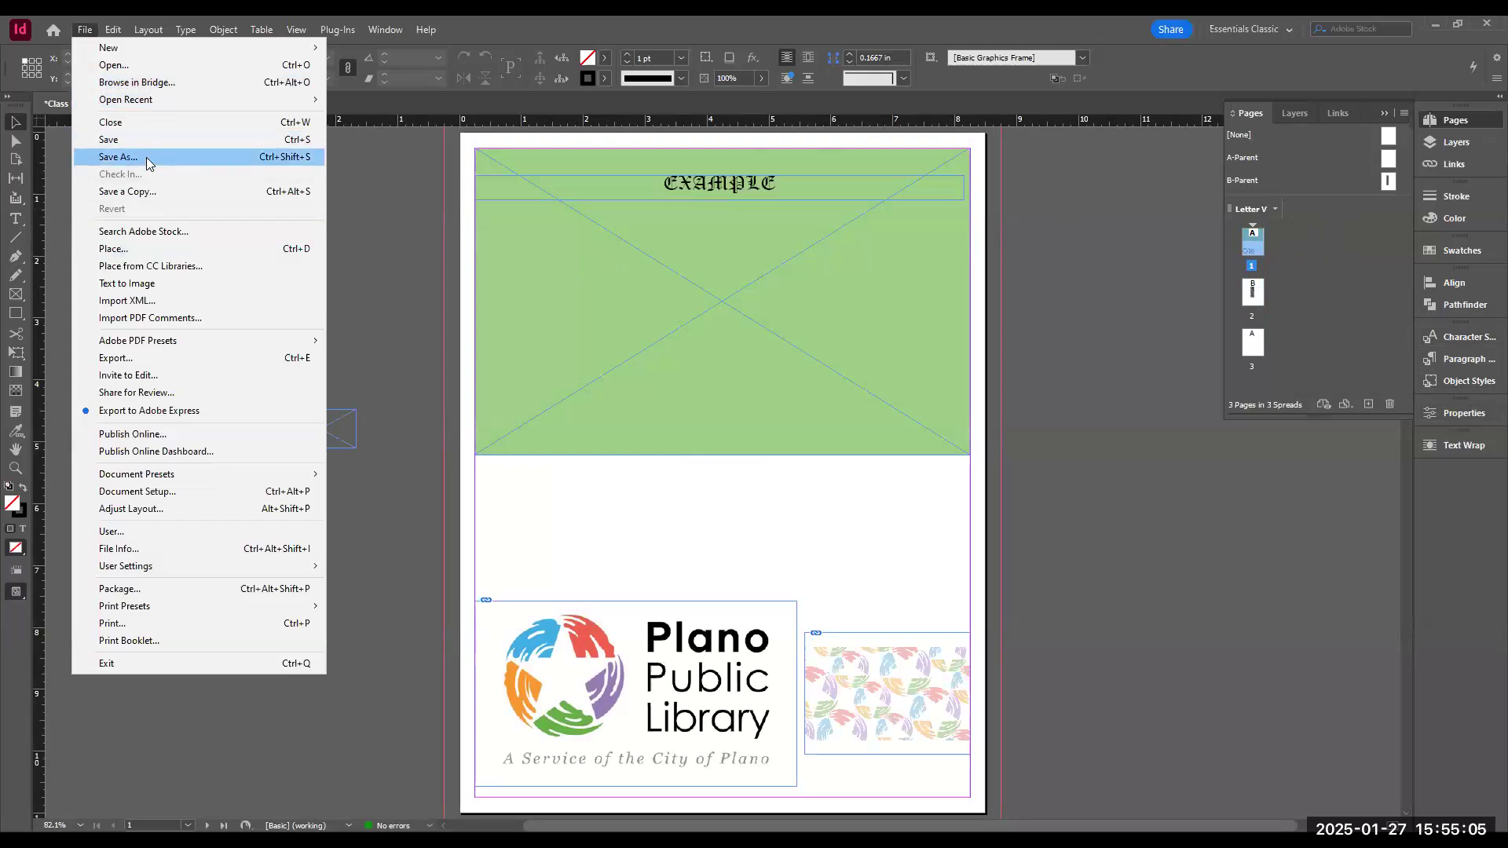
{"action": "left_click", "coordinate": [100, 154]}
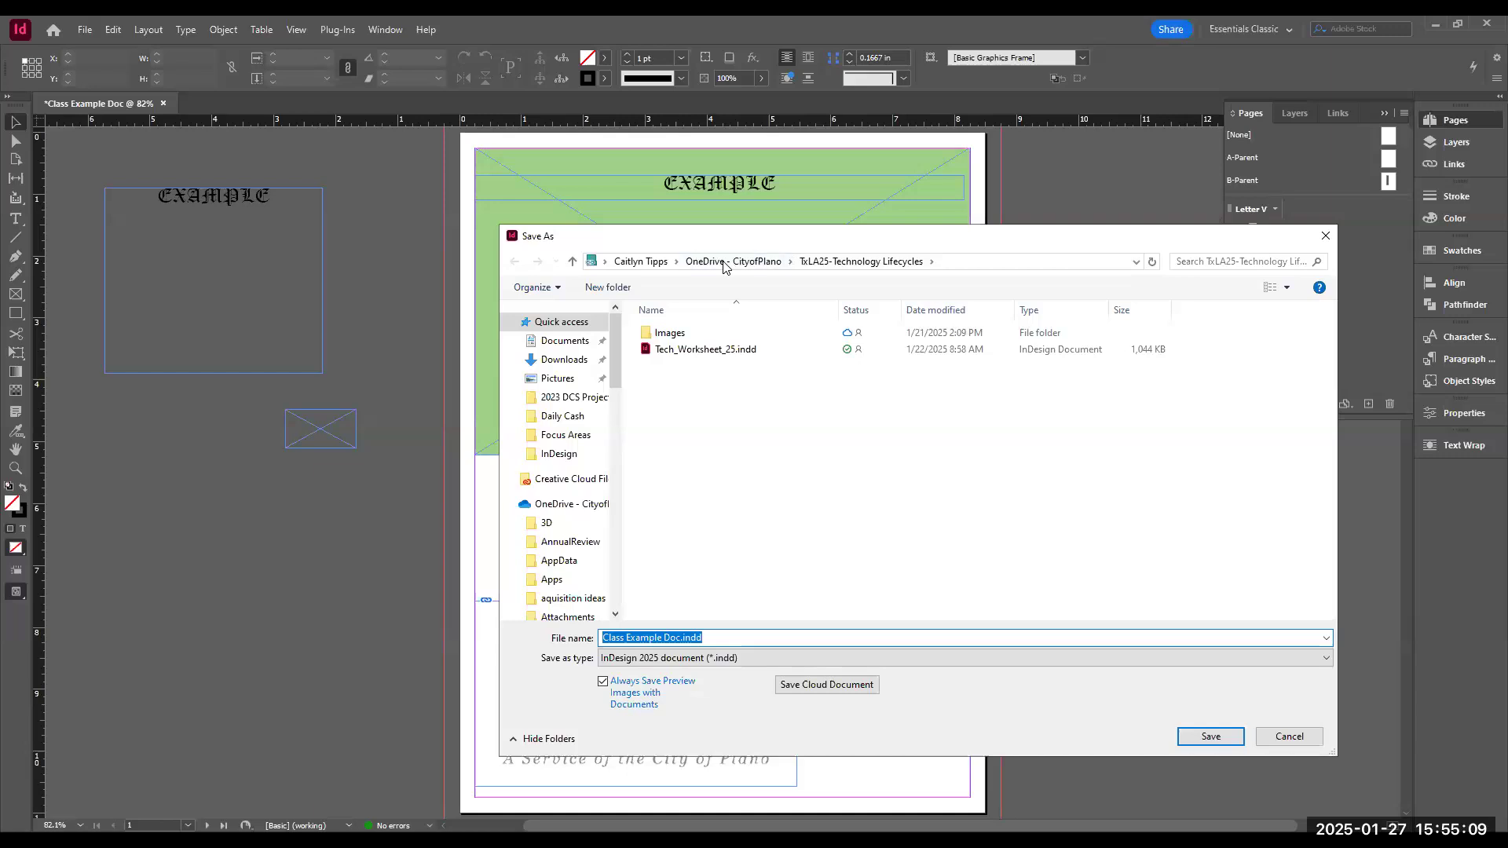
{"action": "left_click", "coordinate": [564, 359]}
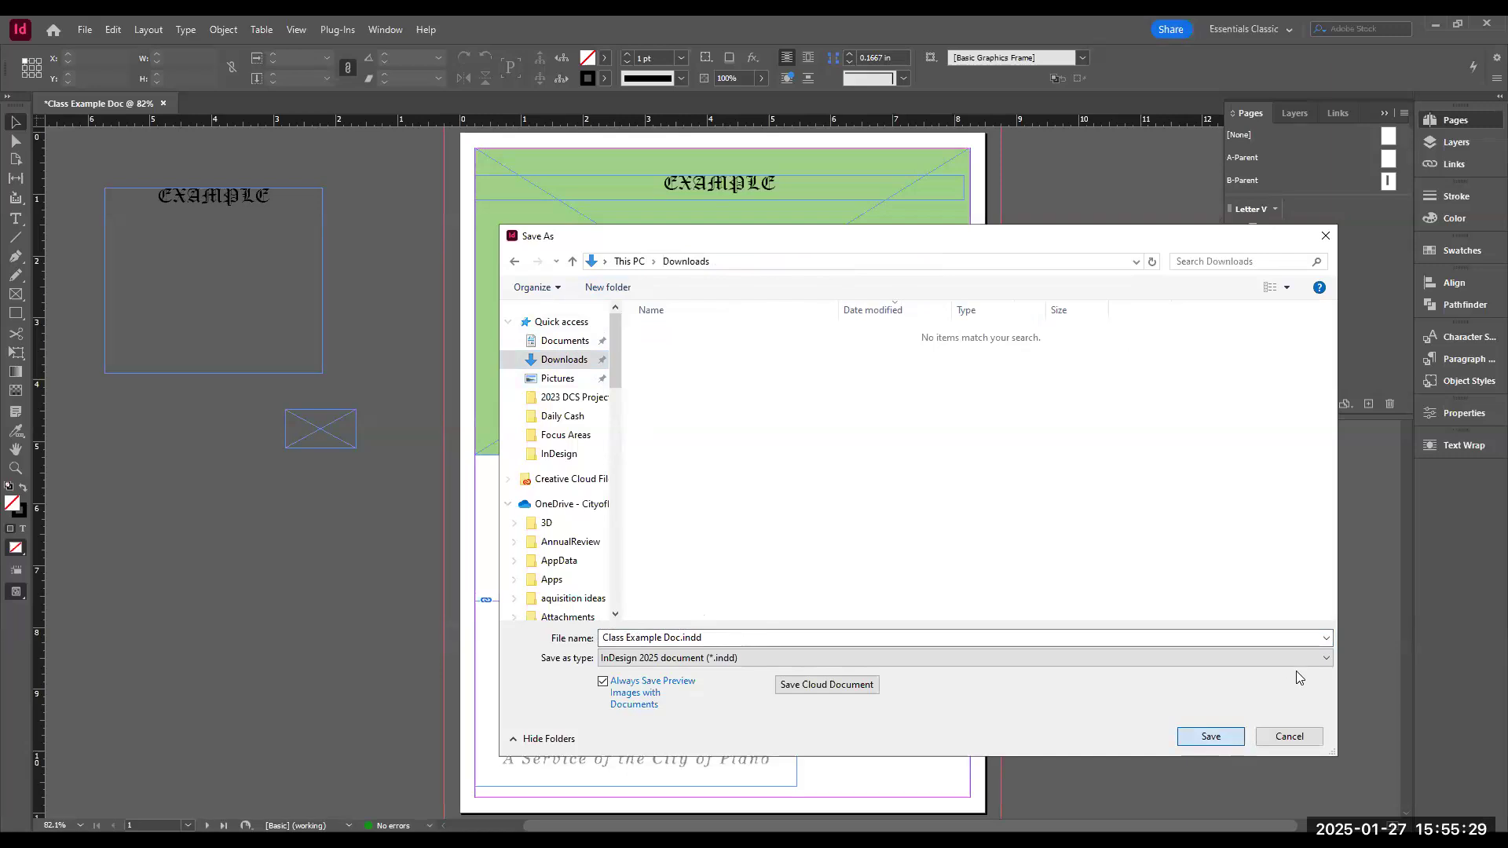
{"action": "left_click", "coordinate": [1255, 658]}
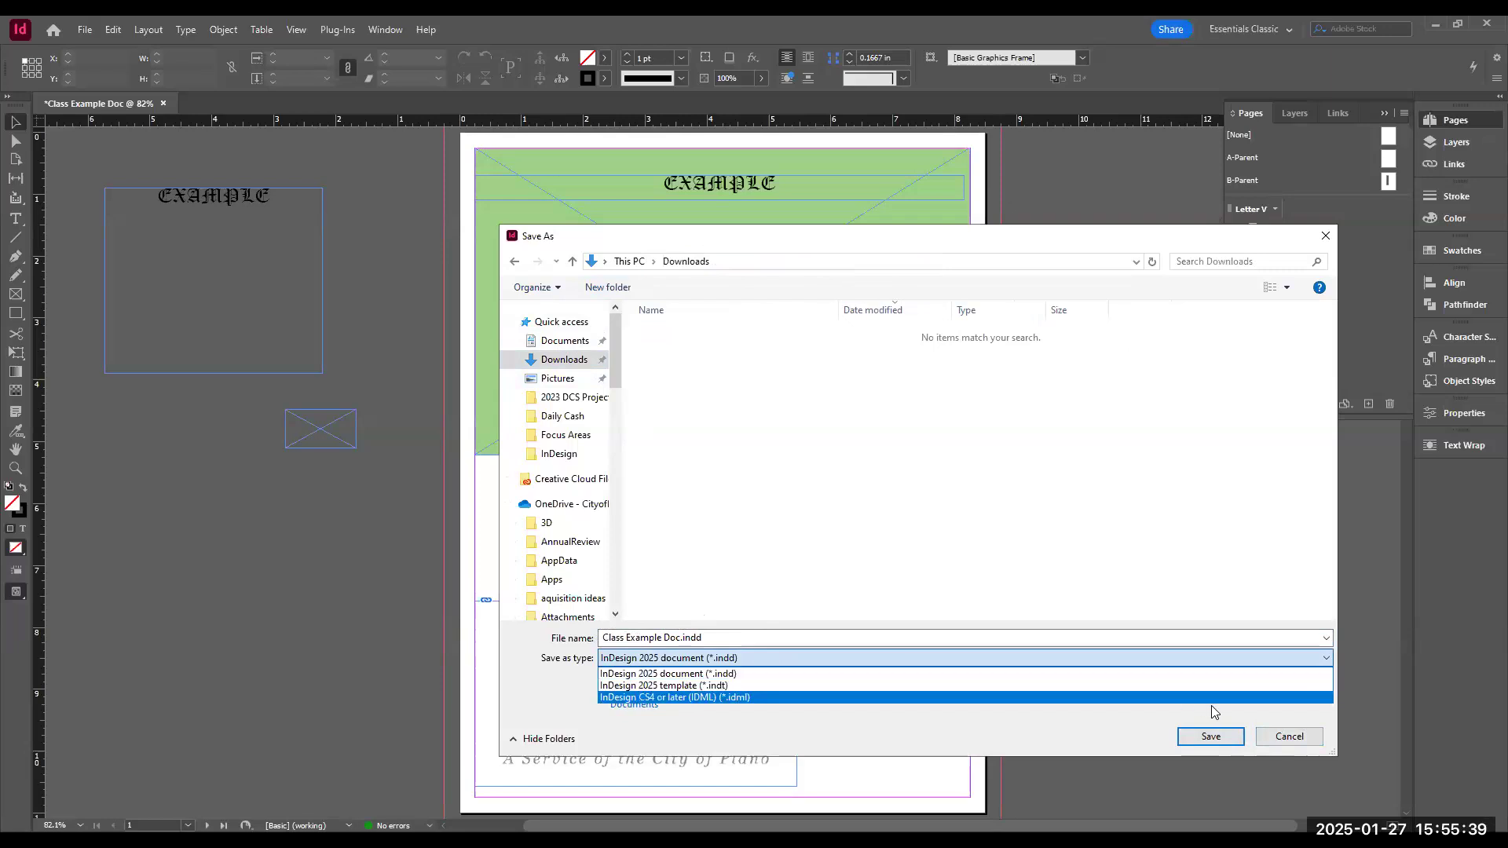
{"action": "left_click", "coordinate": [1310, 736]}
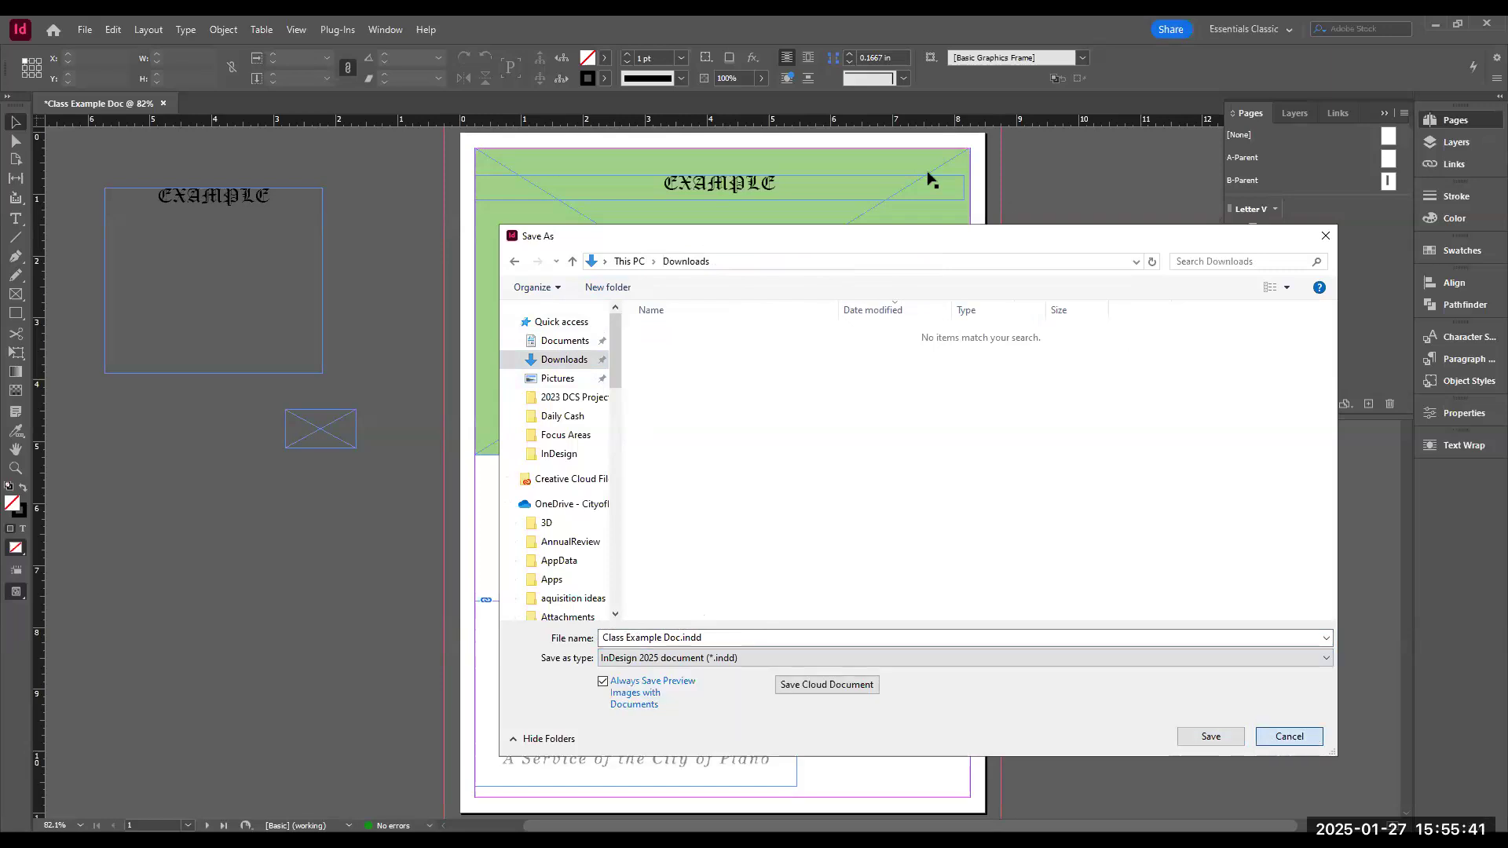
{"action": "left_click", "coordinate": [1310, 737]}
- Examine the file formats available for exporting the document, such as PDF, EPUB, JPEG and PNG, and leave without exporting
{"action": "left_click", "coordinate": [87, 29]}
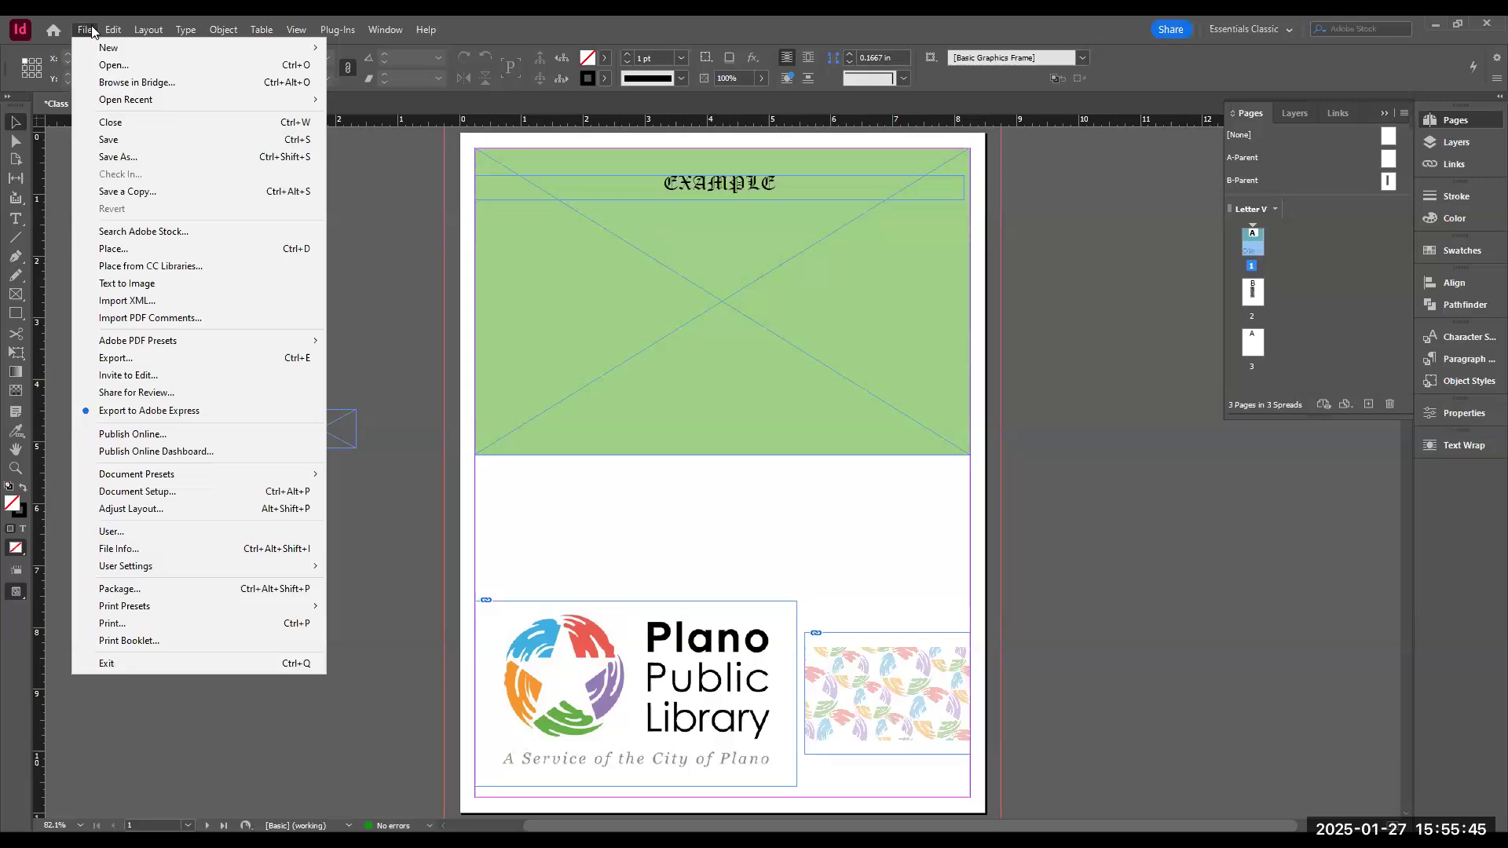
{"action": "left_click", "coordinate": [123, 360]}
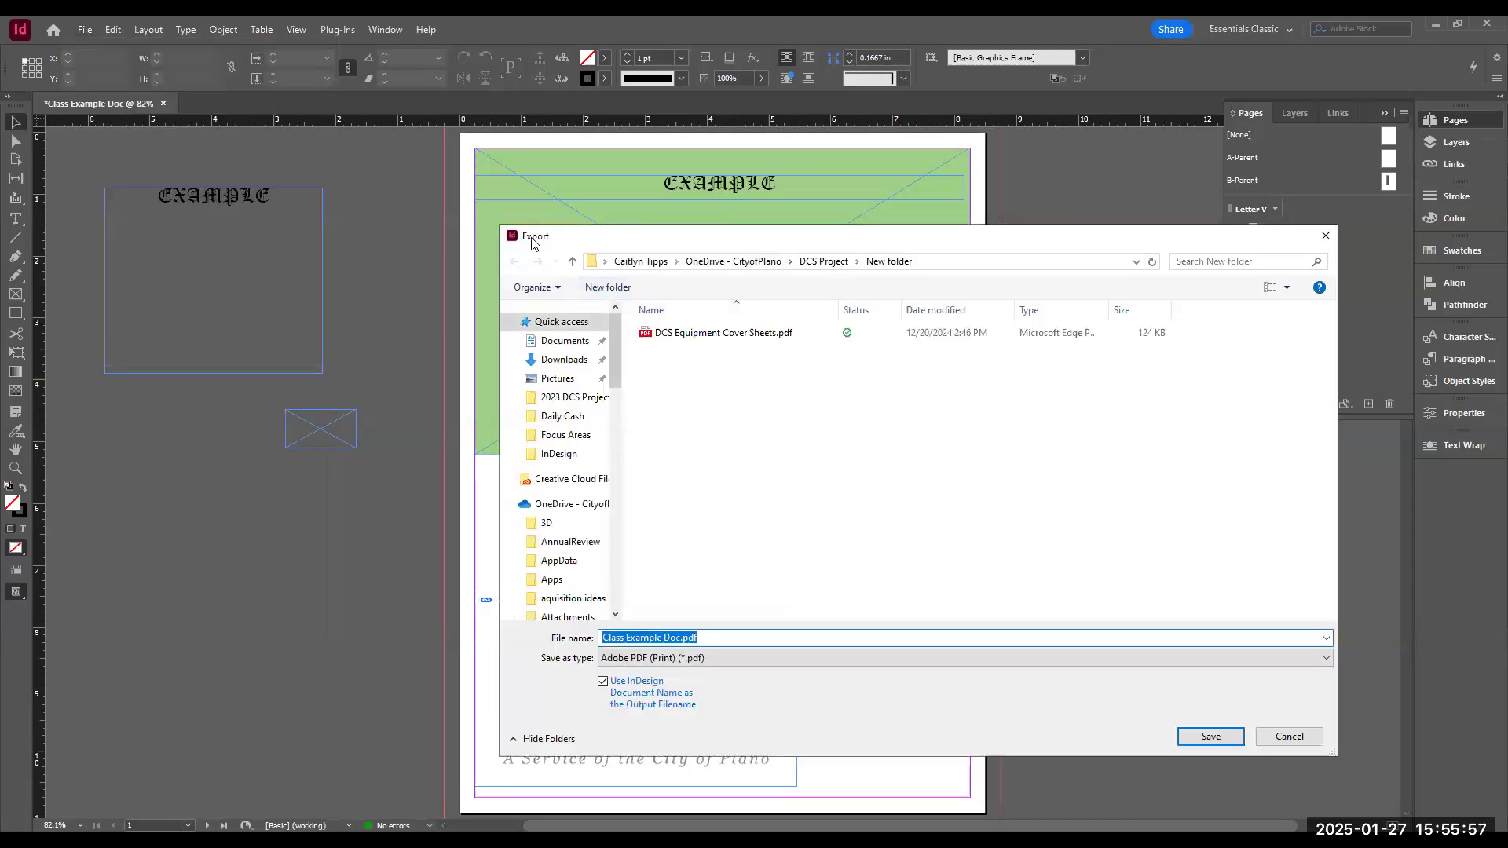
{"action": "left_click", "coordinate": [776, 662]}
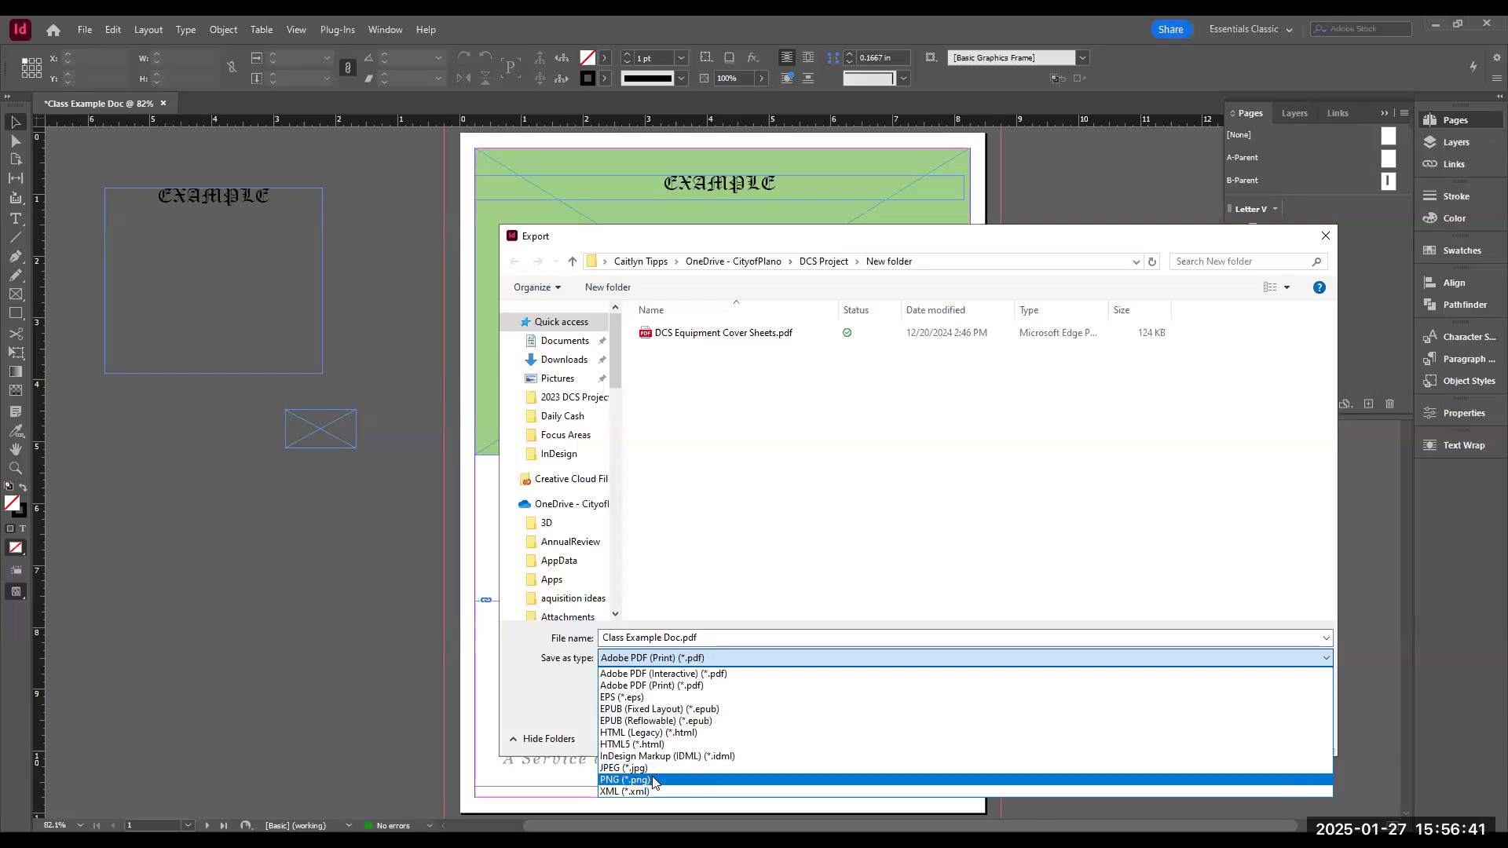
{"action": "left_click", "coordinate": [853, 594]}
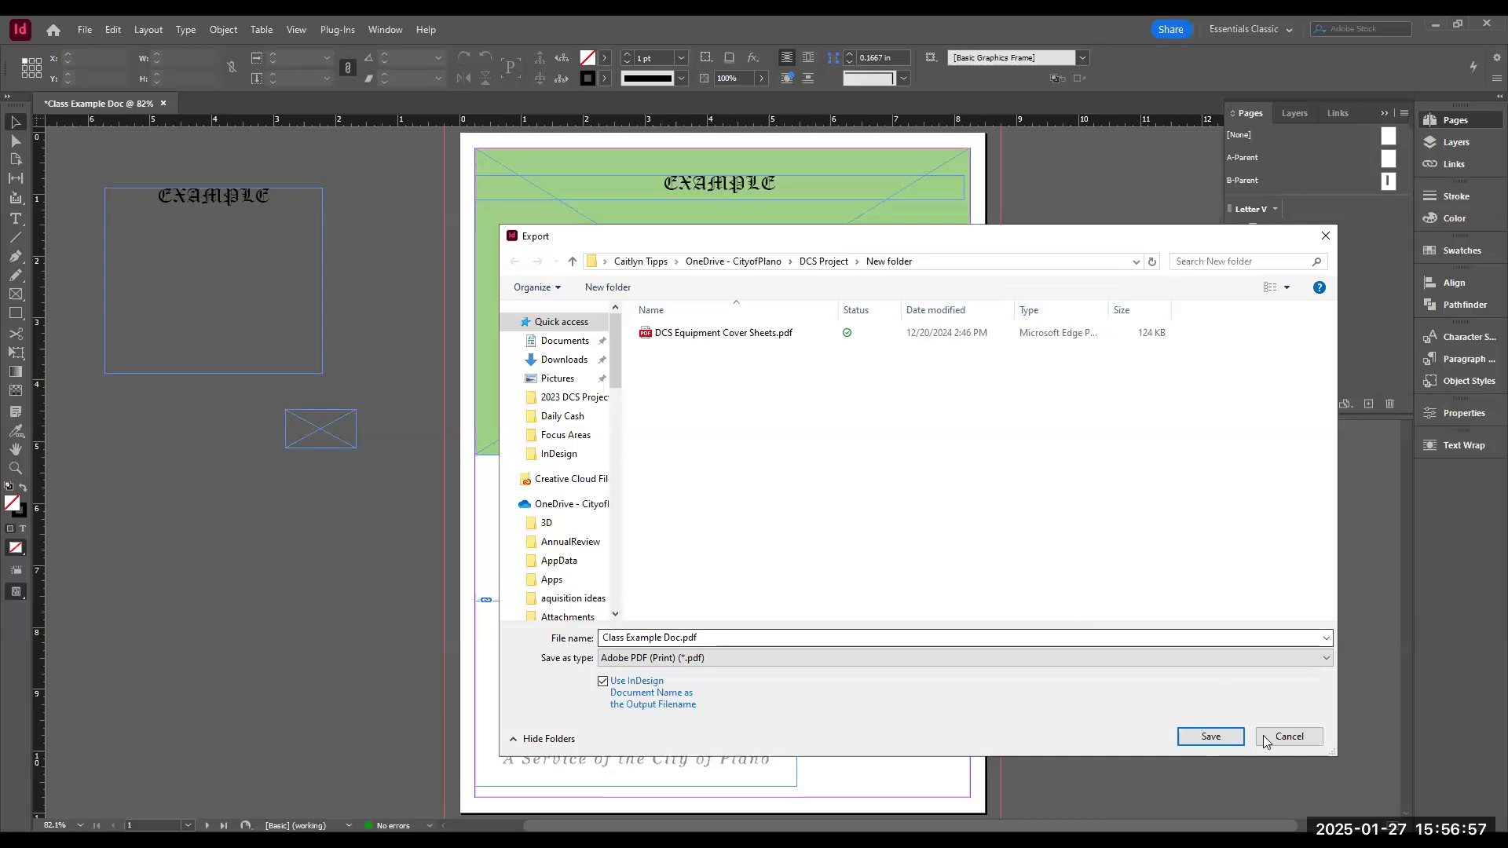
{"action": "left_click", "coordinate": [1288, 737]}
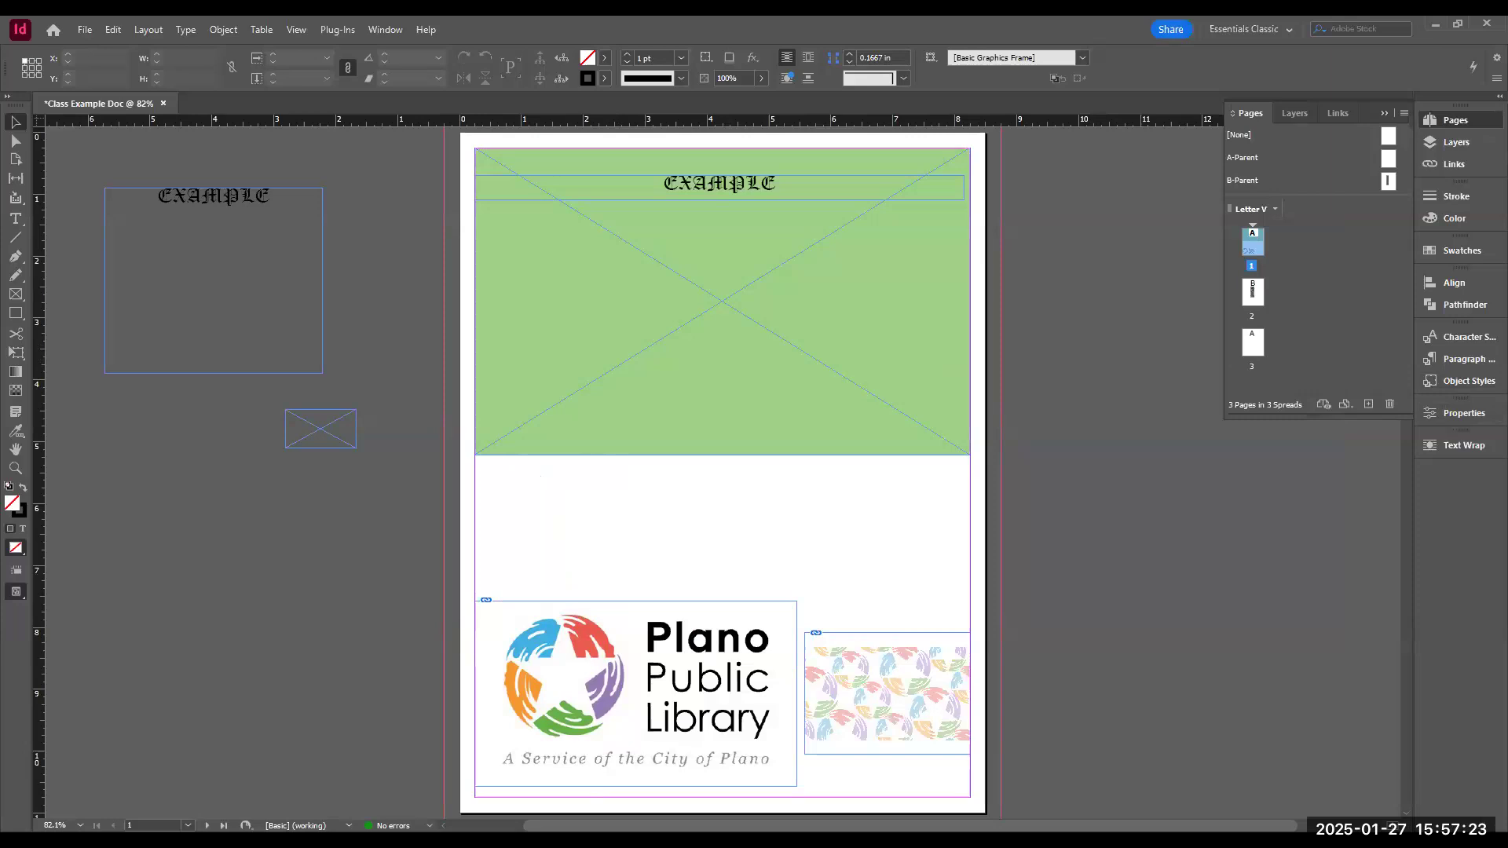
{"action": "key", "text": "ctrl+d"}
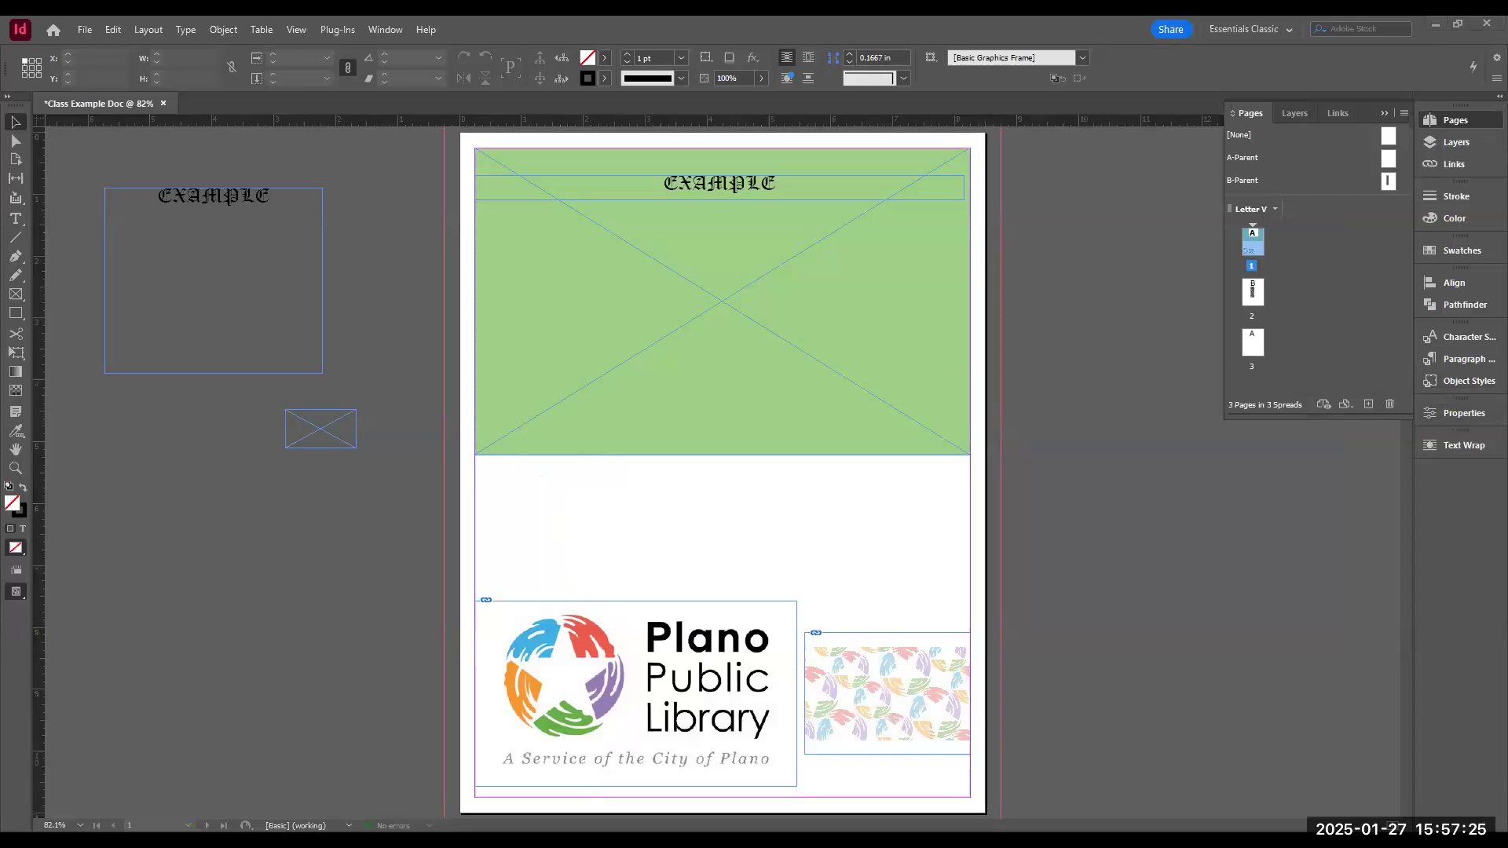